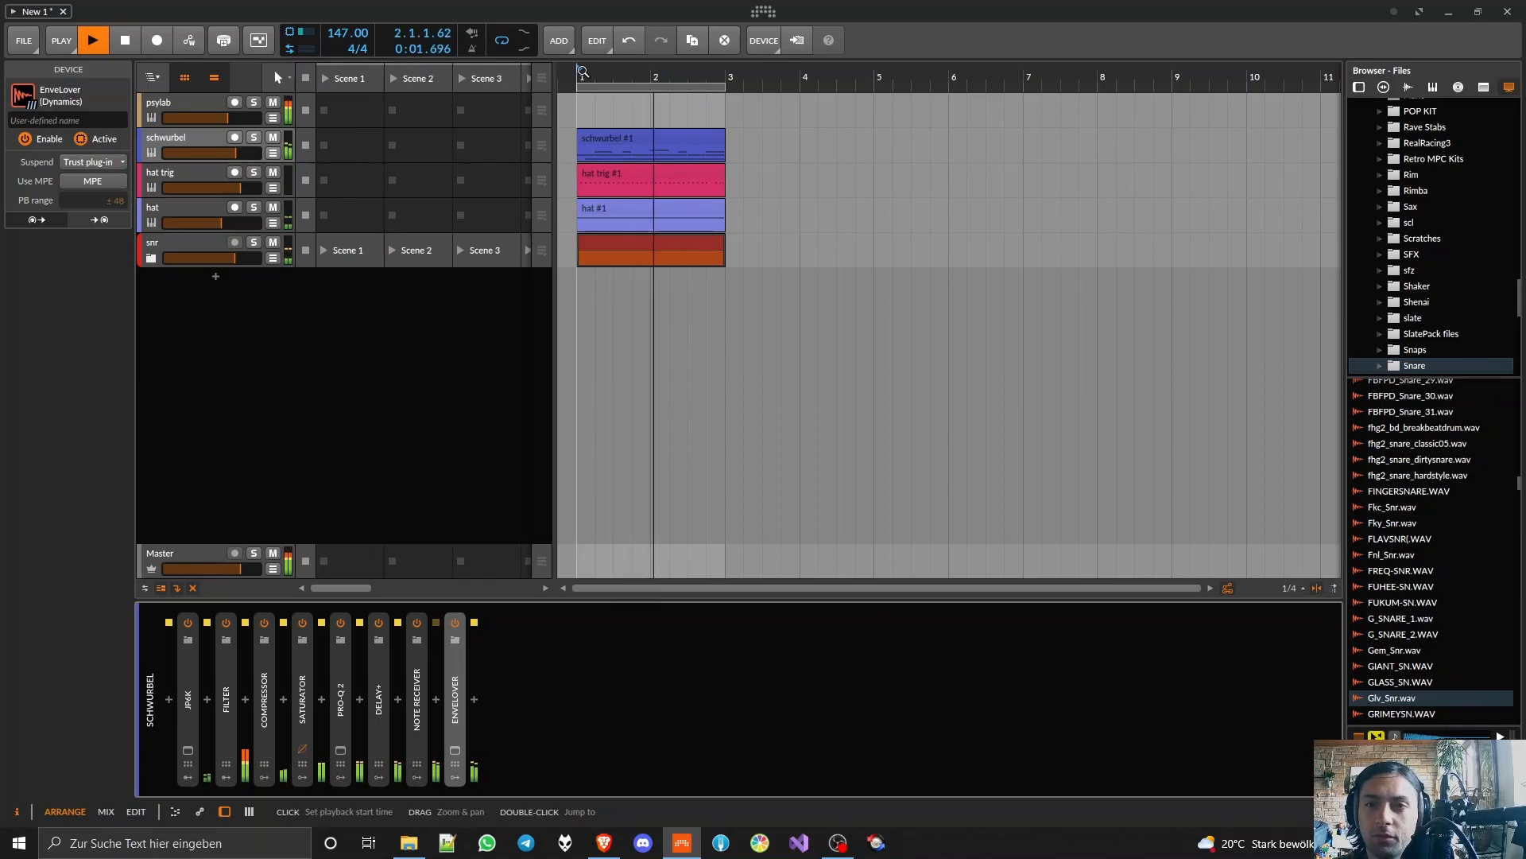
Step: Stop playback and look at the PSYLAB plugin window on the psylab track
key("space")
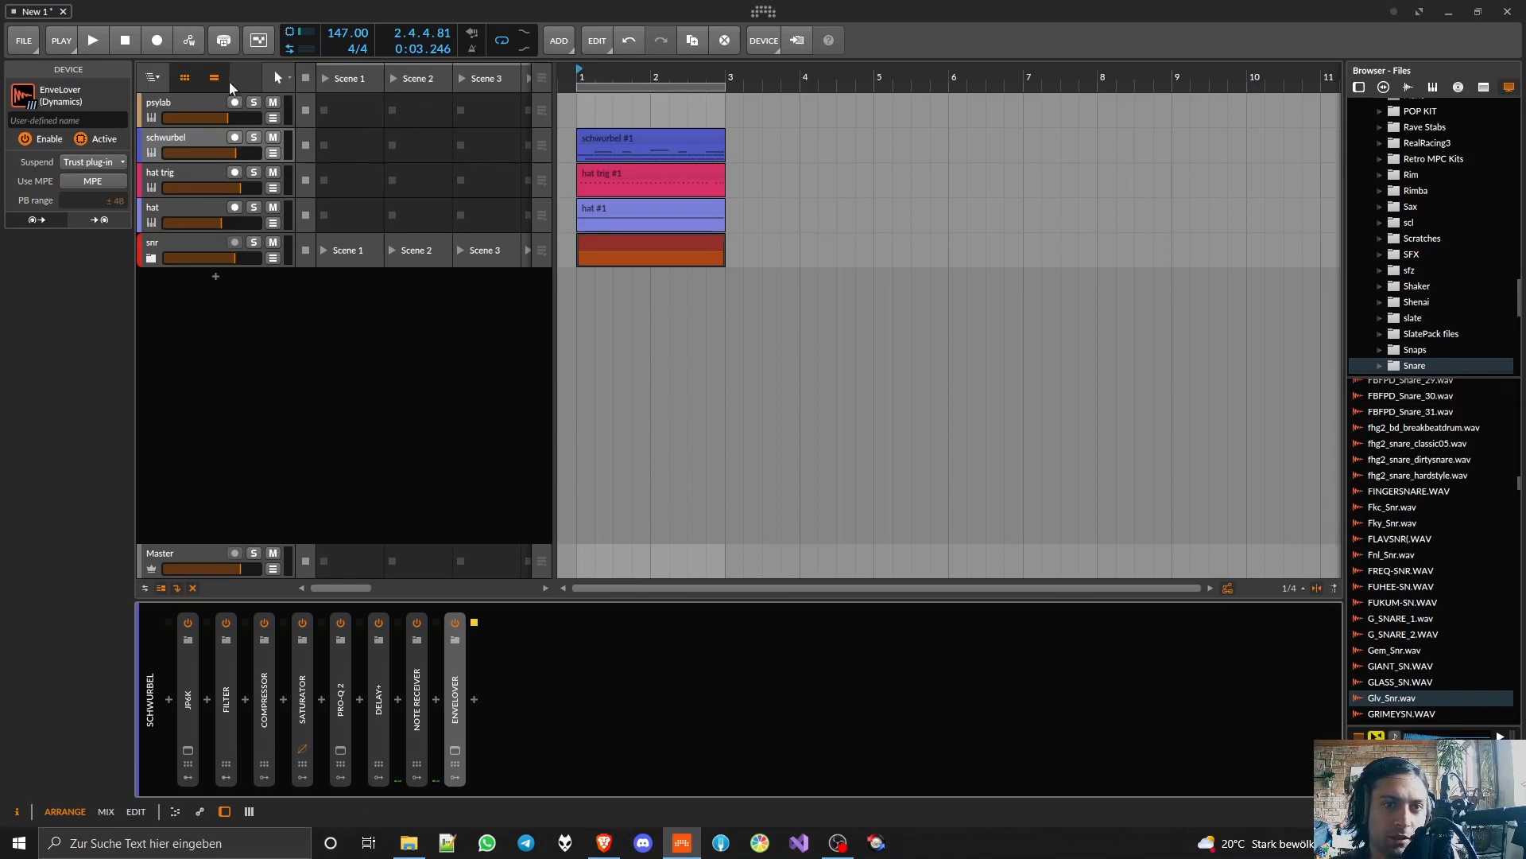
left_click(190, 108)
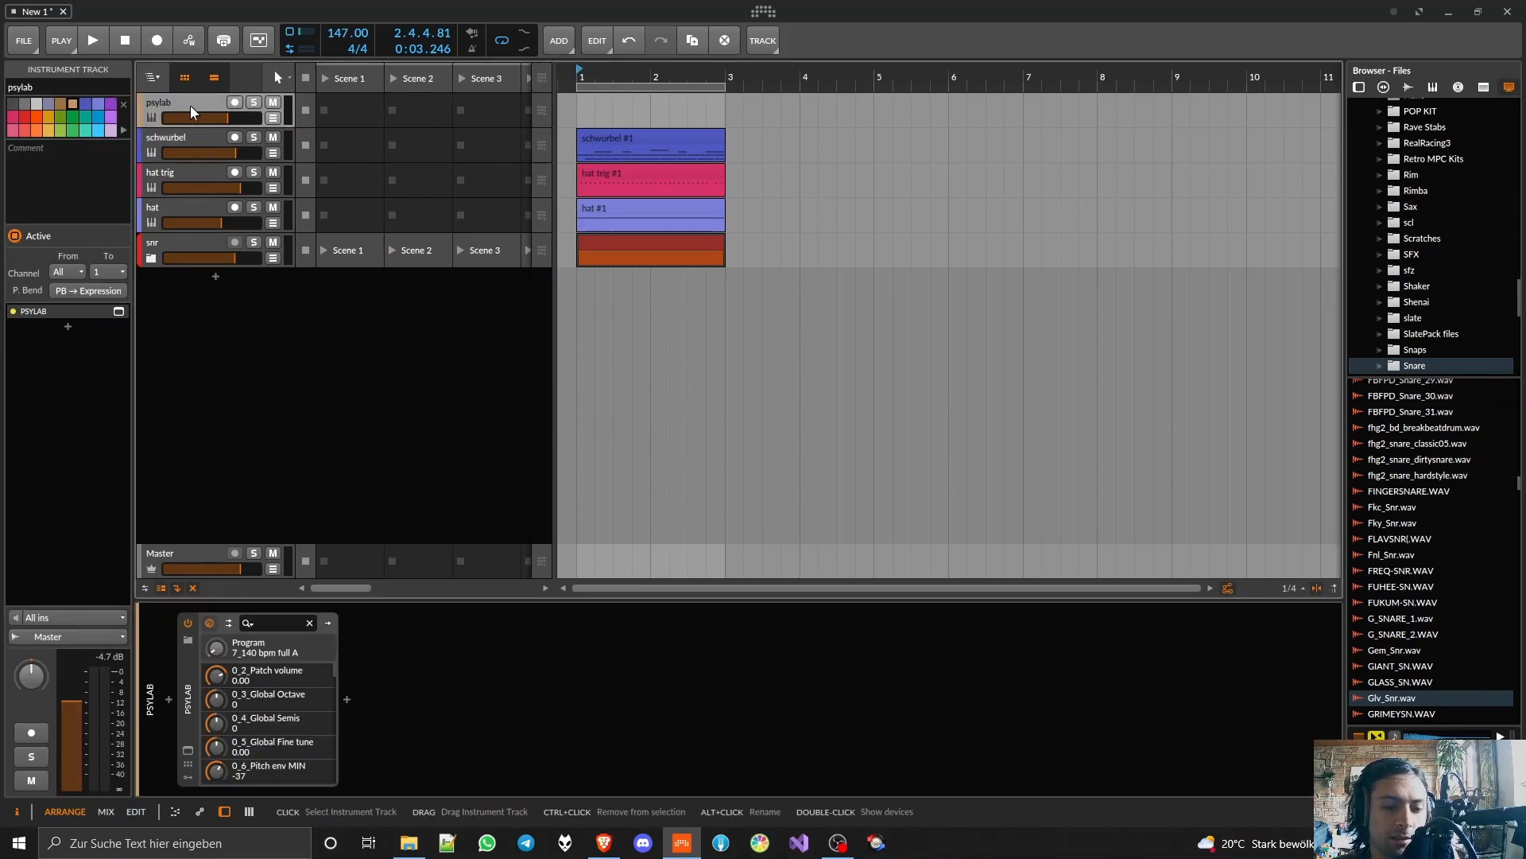
left_click(186, 751)
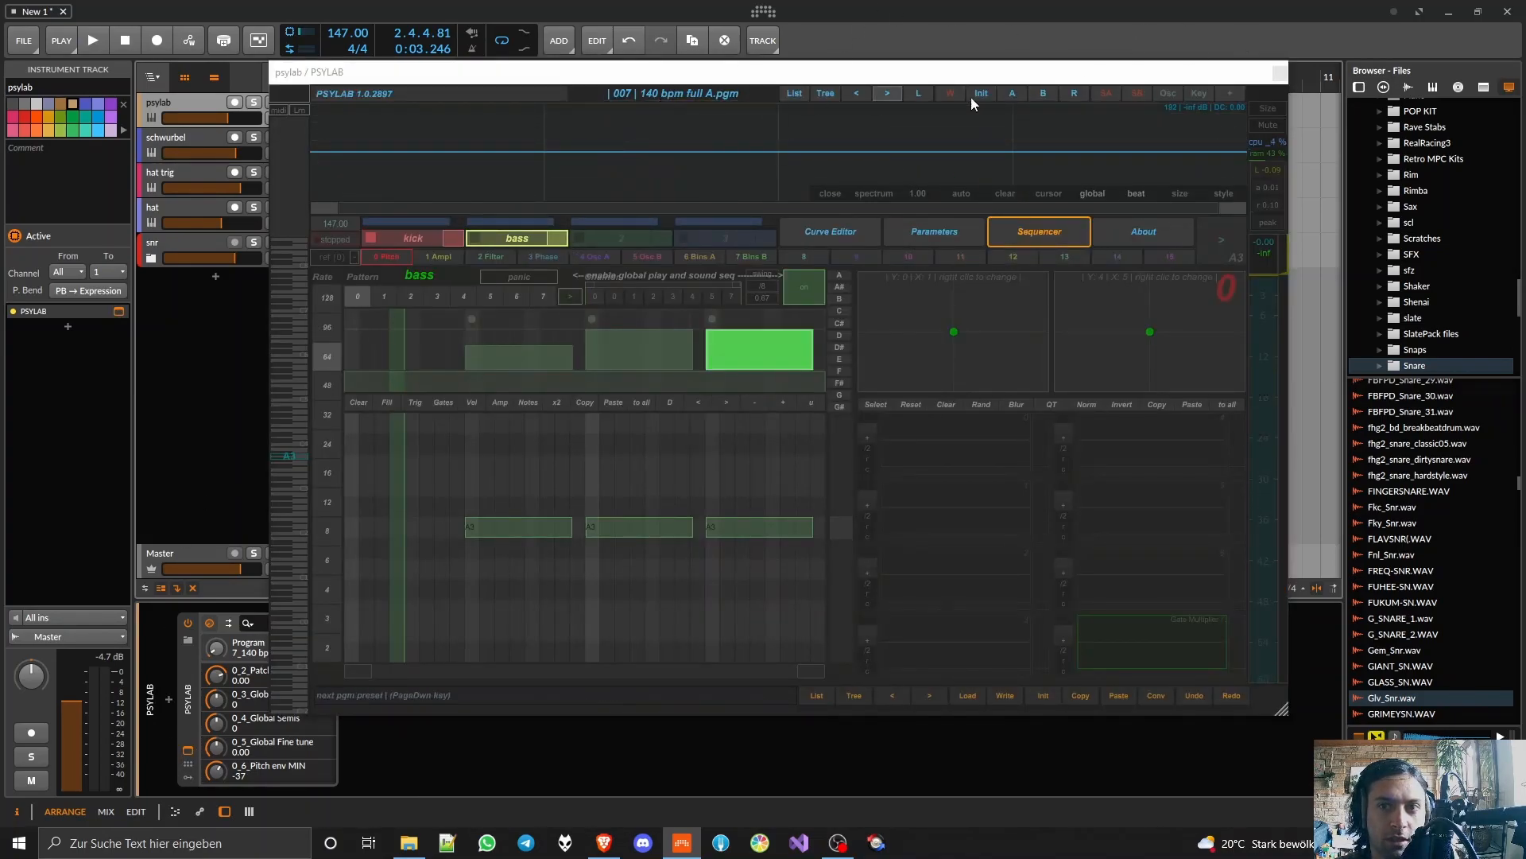
left_click(1279, 74)
Step: Listen to the psylab track in solo, then clear its solo
left_click(253, 103)
key("space")
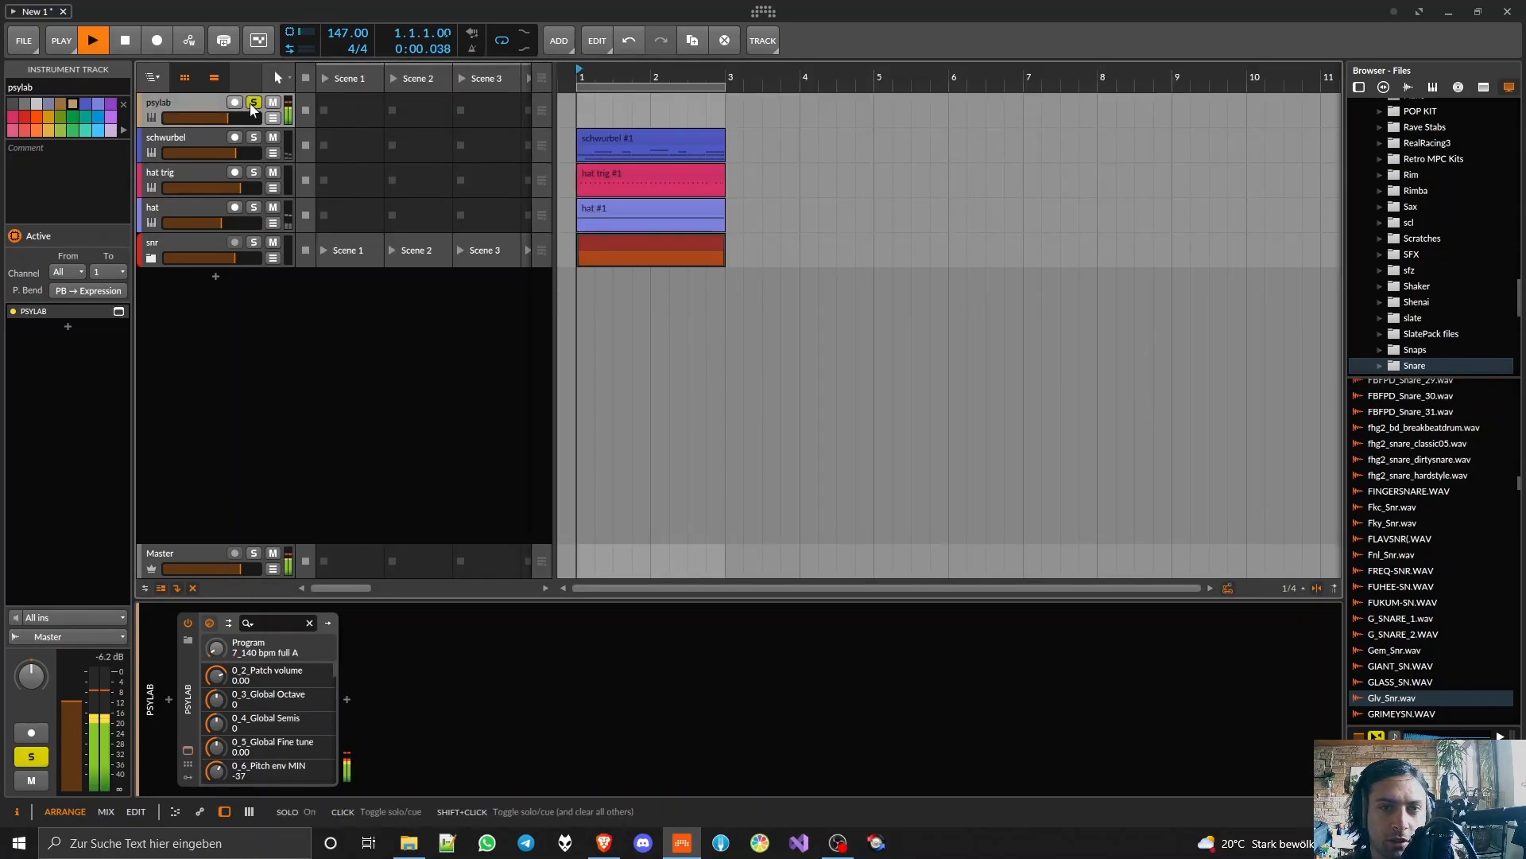
key("space")
left_click(253, 103)
Step: Solo the schwurbel track and play back its loop
left_click(254, 138)
left_click(188, 139)
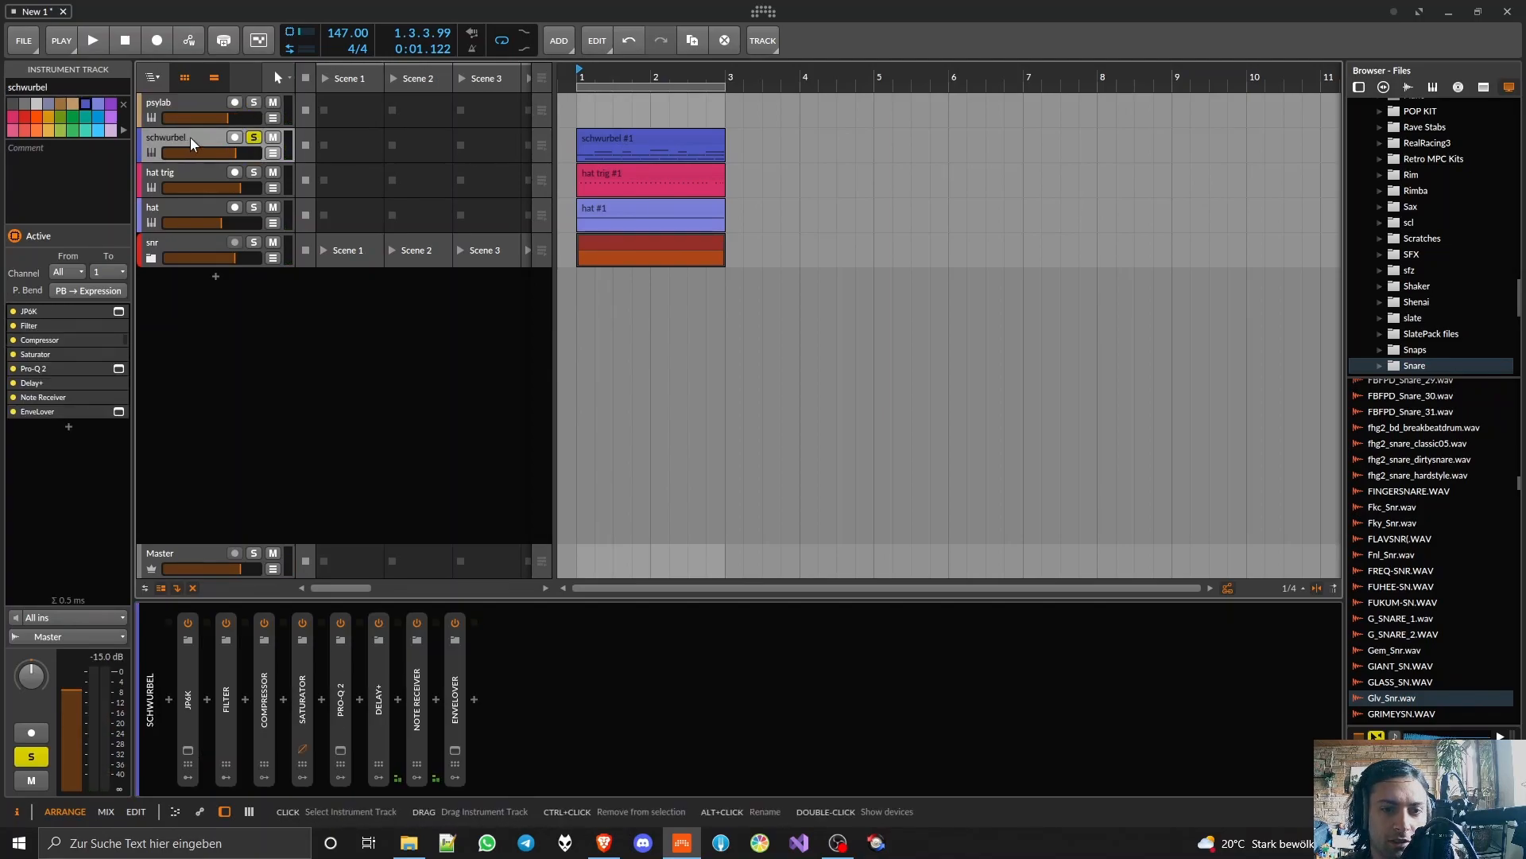
key("space")
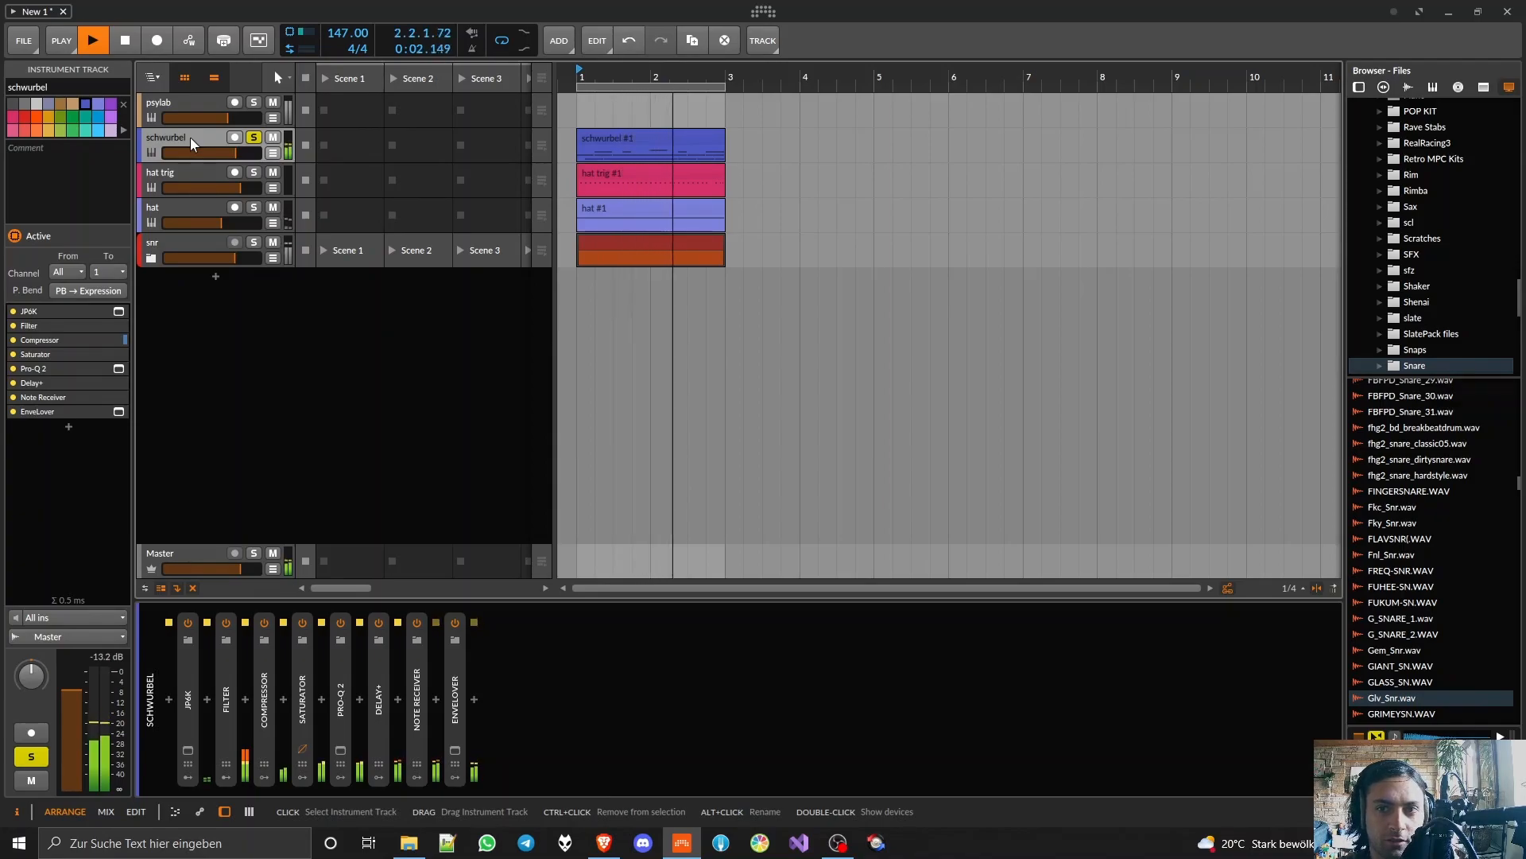
key("space")
Step: Solo the hat trig and hat tracks together and play them back
left_click(254, 172)
left_click(254, 200)
left_click(254, 207)
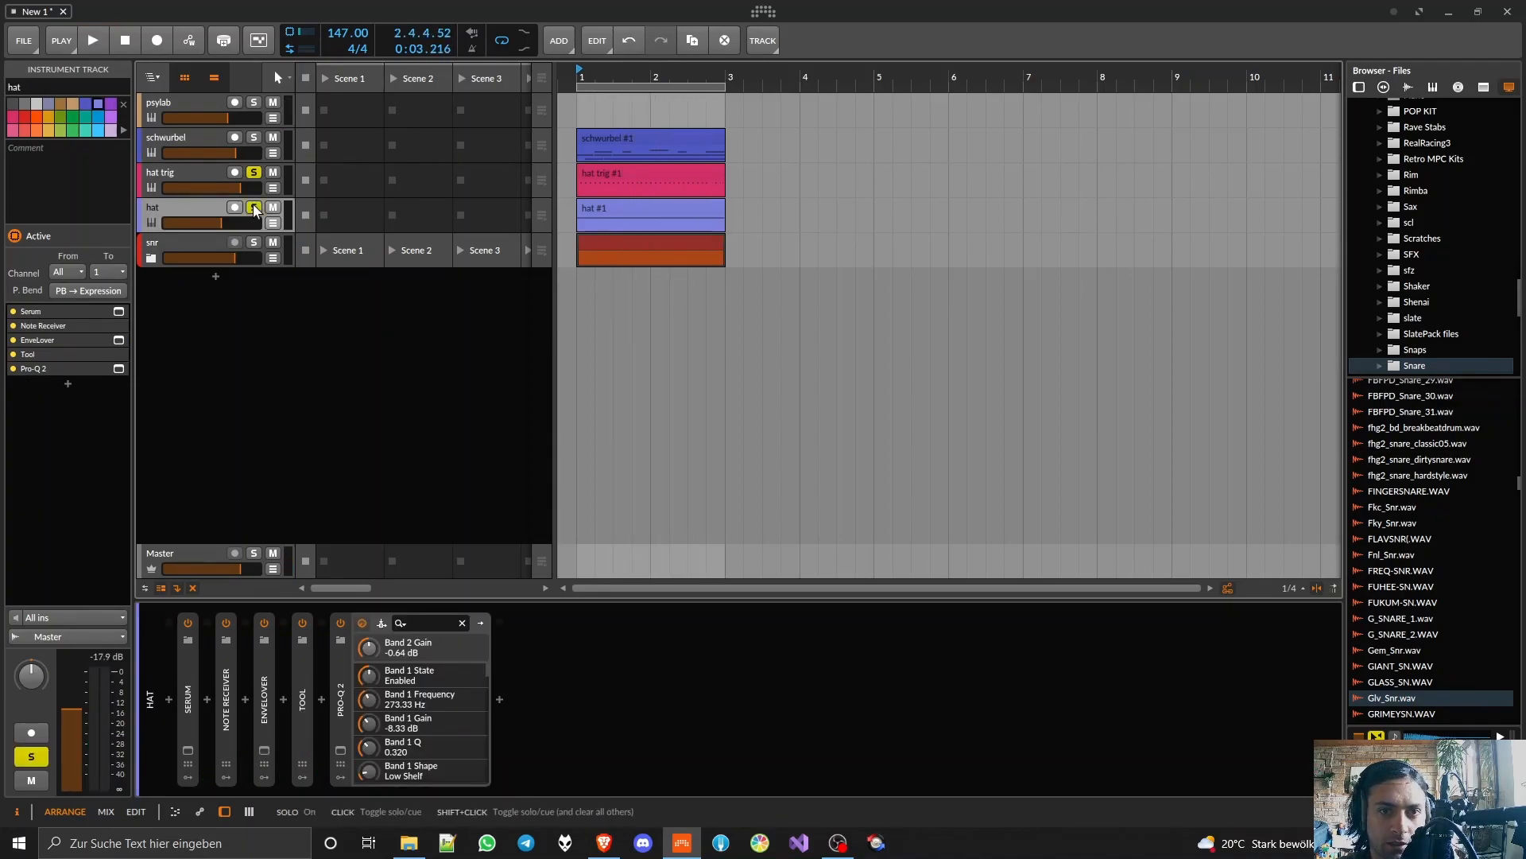
key("space")
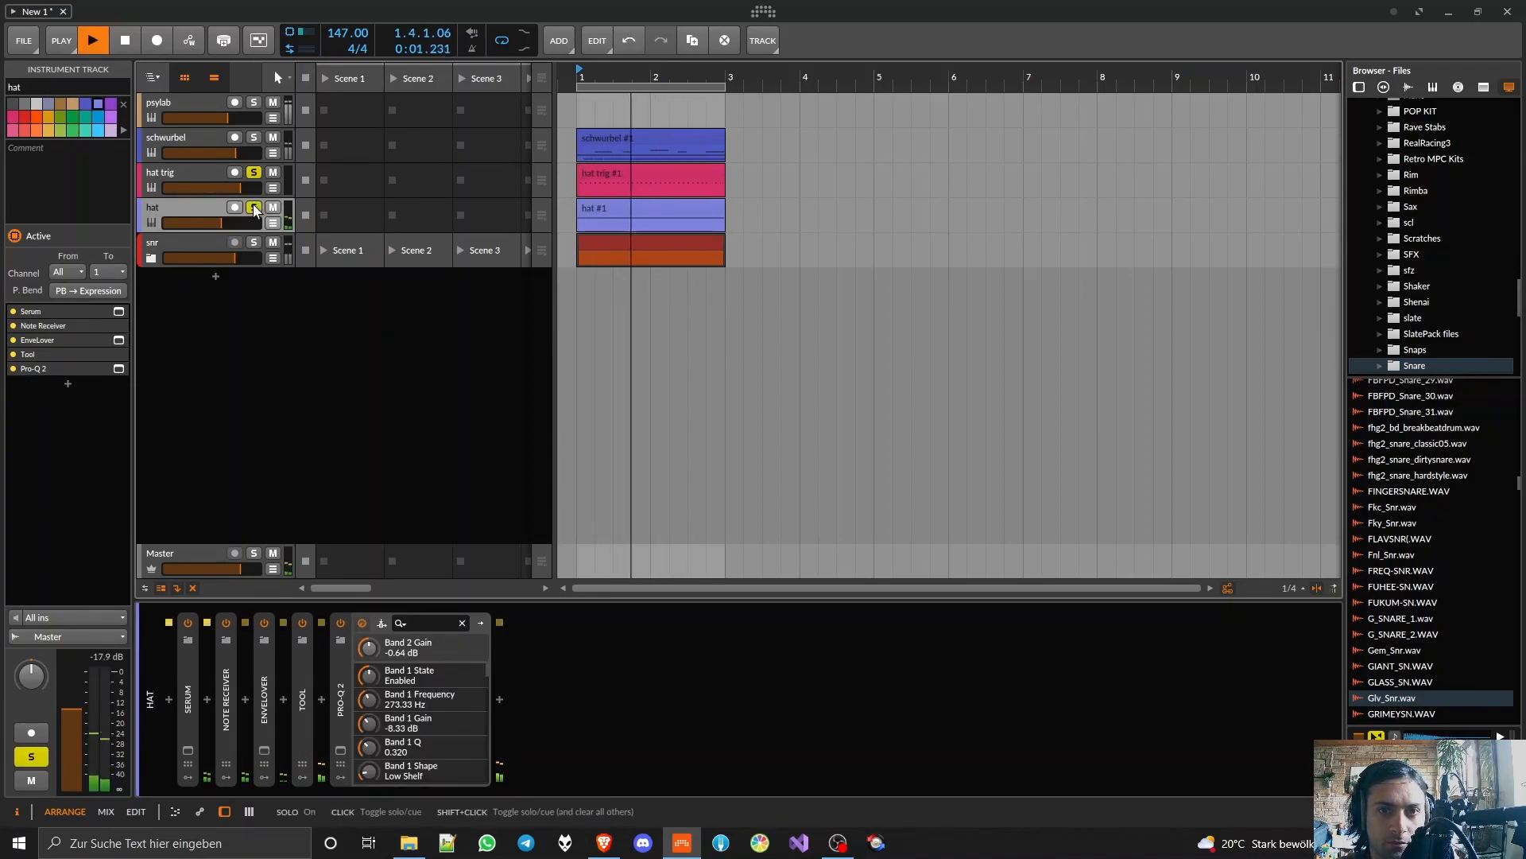
Step: Examine the hat track's Serum patch while the soloed hat tracks play
left_click(199, 170)
key("space")
left_click(178, 221)
key("space")
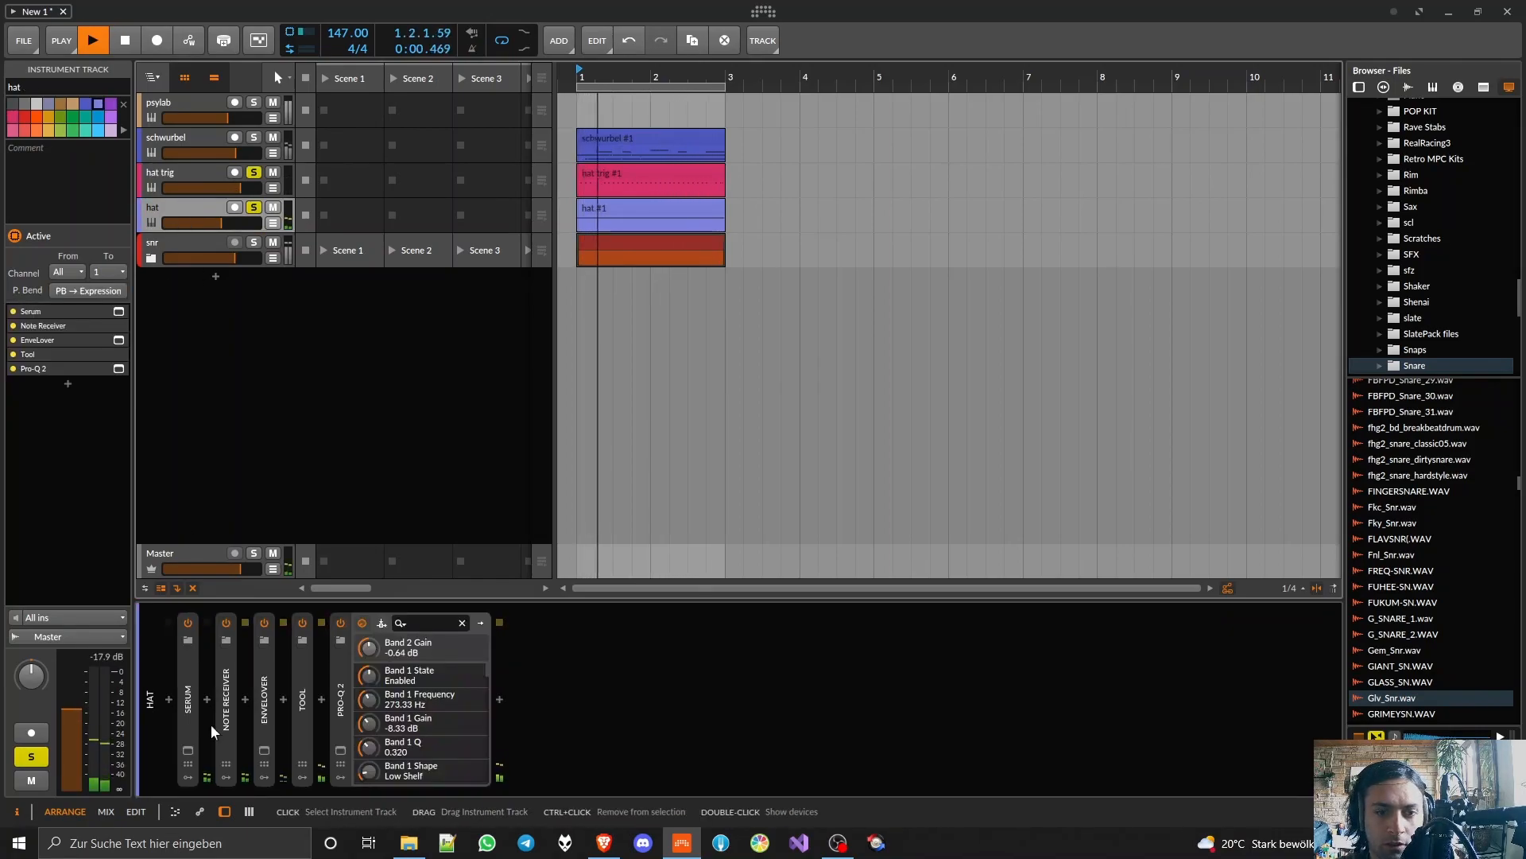
left_click(188, 749)
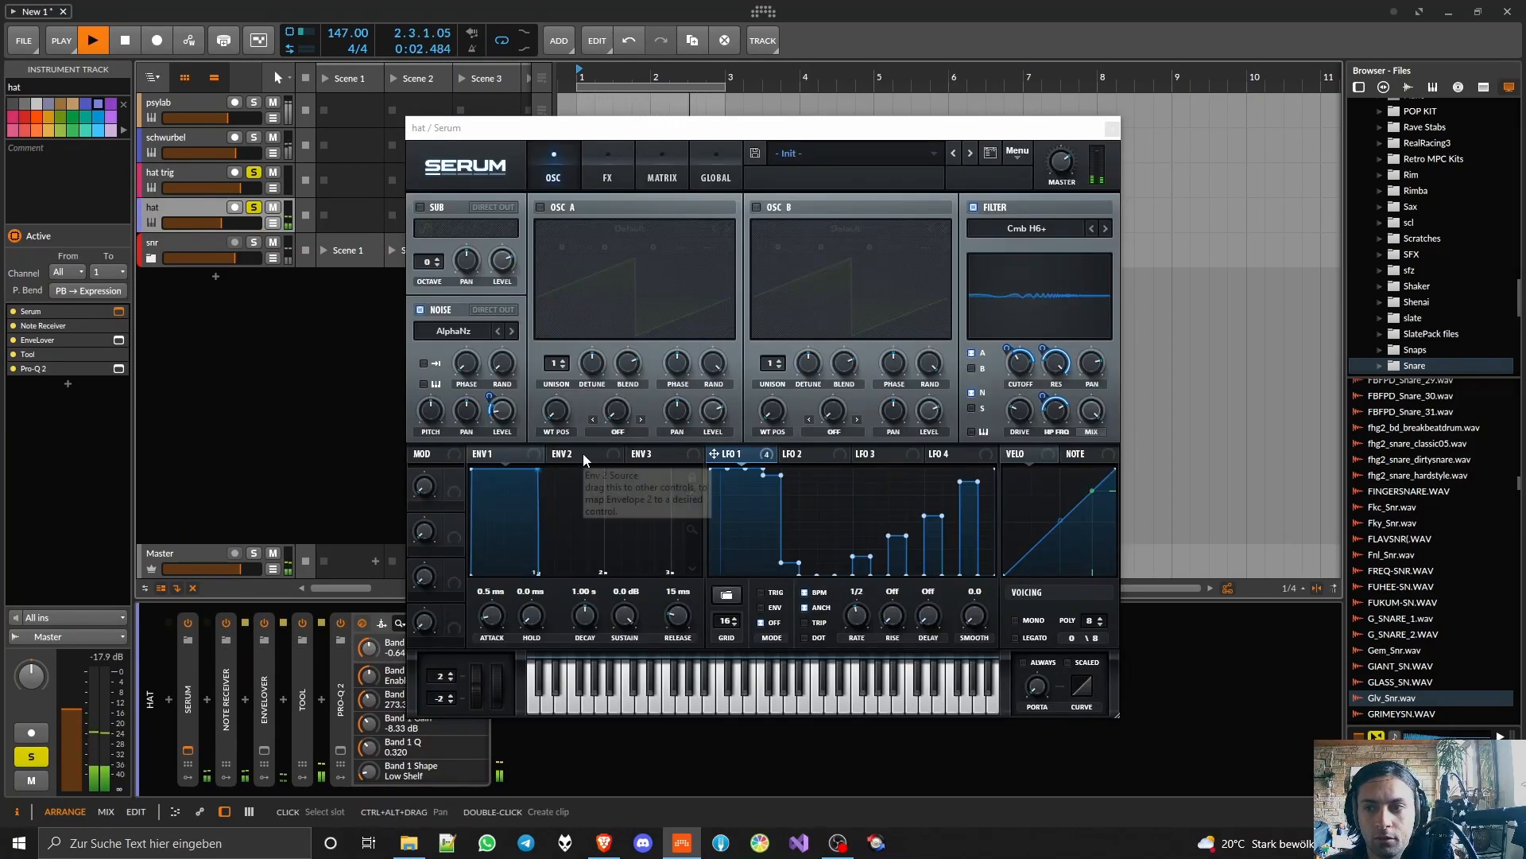
key("space")
Step: Listen to the snr group track in solo and clear its solo
left_click(251, 238, "shift")
key("space")
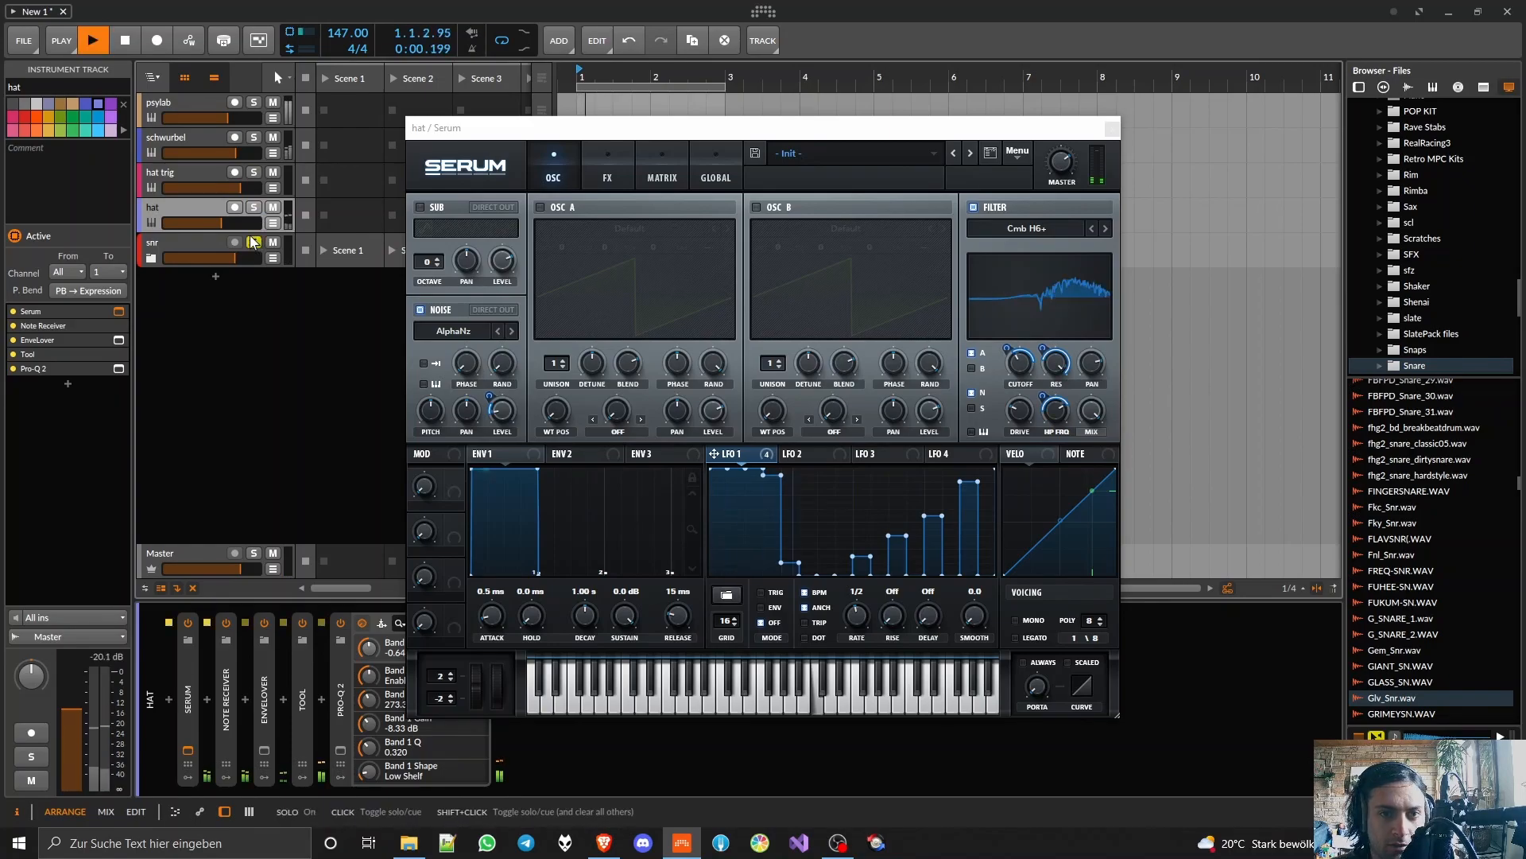
left_click(253, 241)
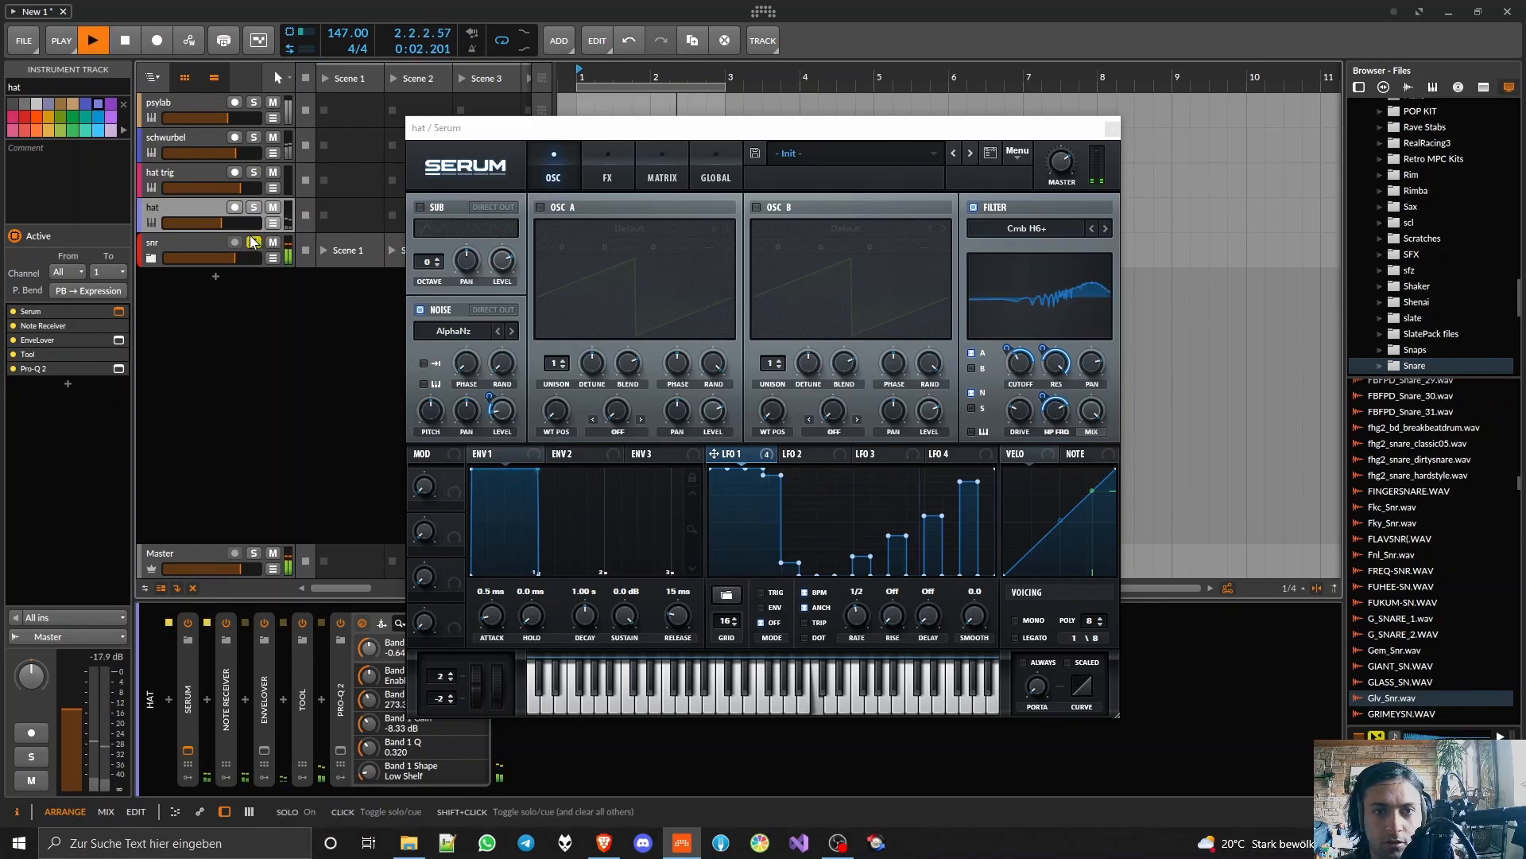
key("space")
Step: Close the Serum window, select the snr group and play the full beat
left_click(1112, 127)
left_click(160, 252)
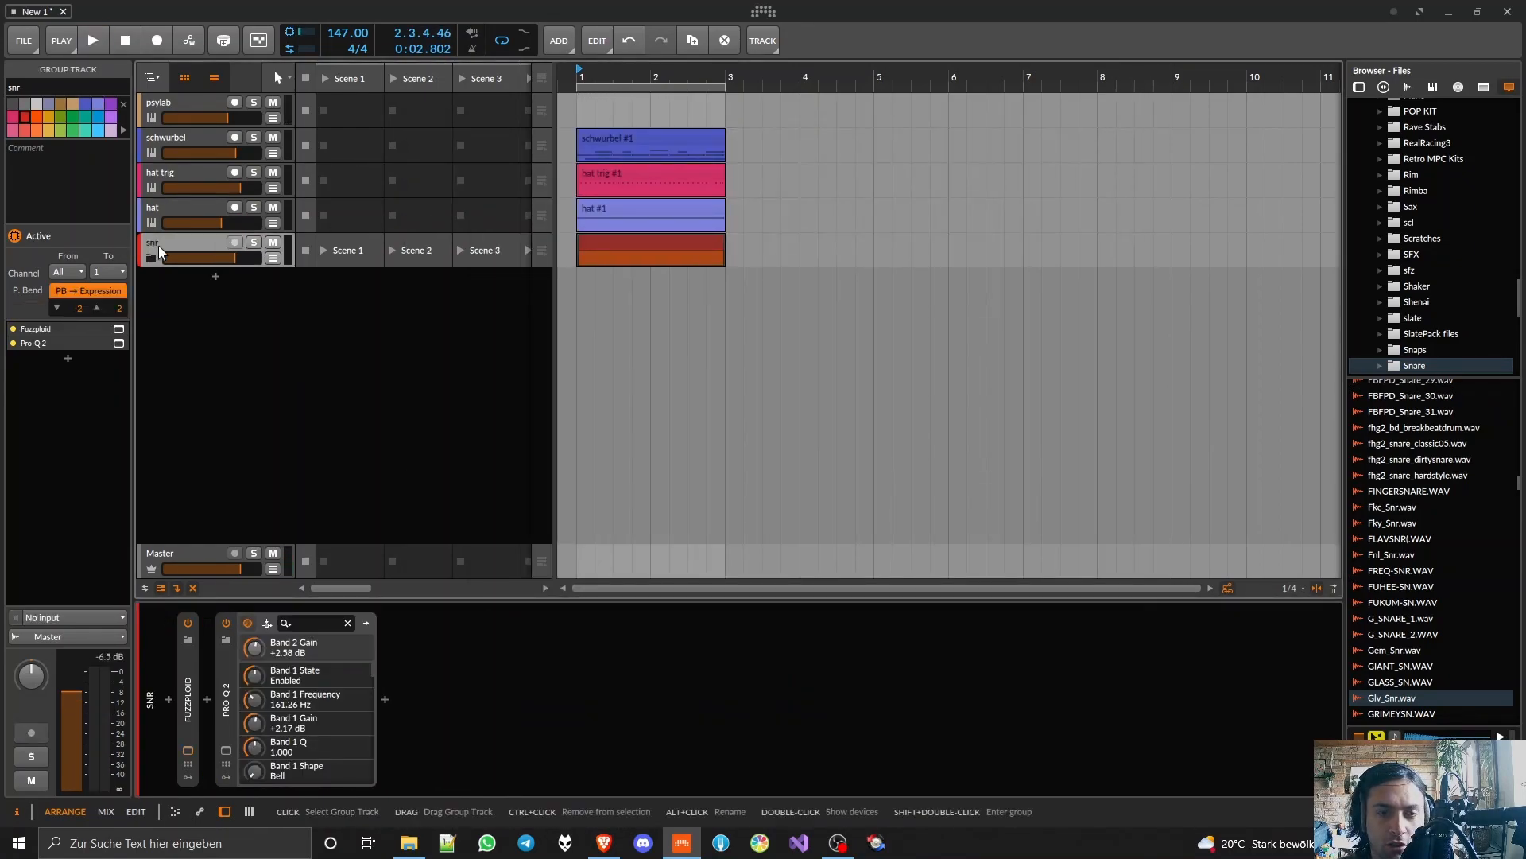
key("space")
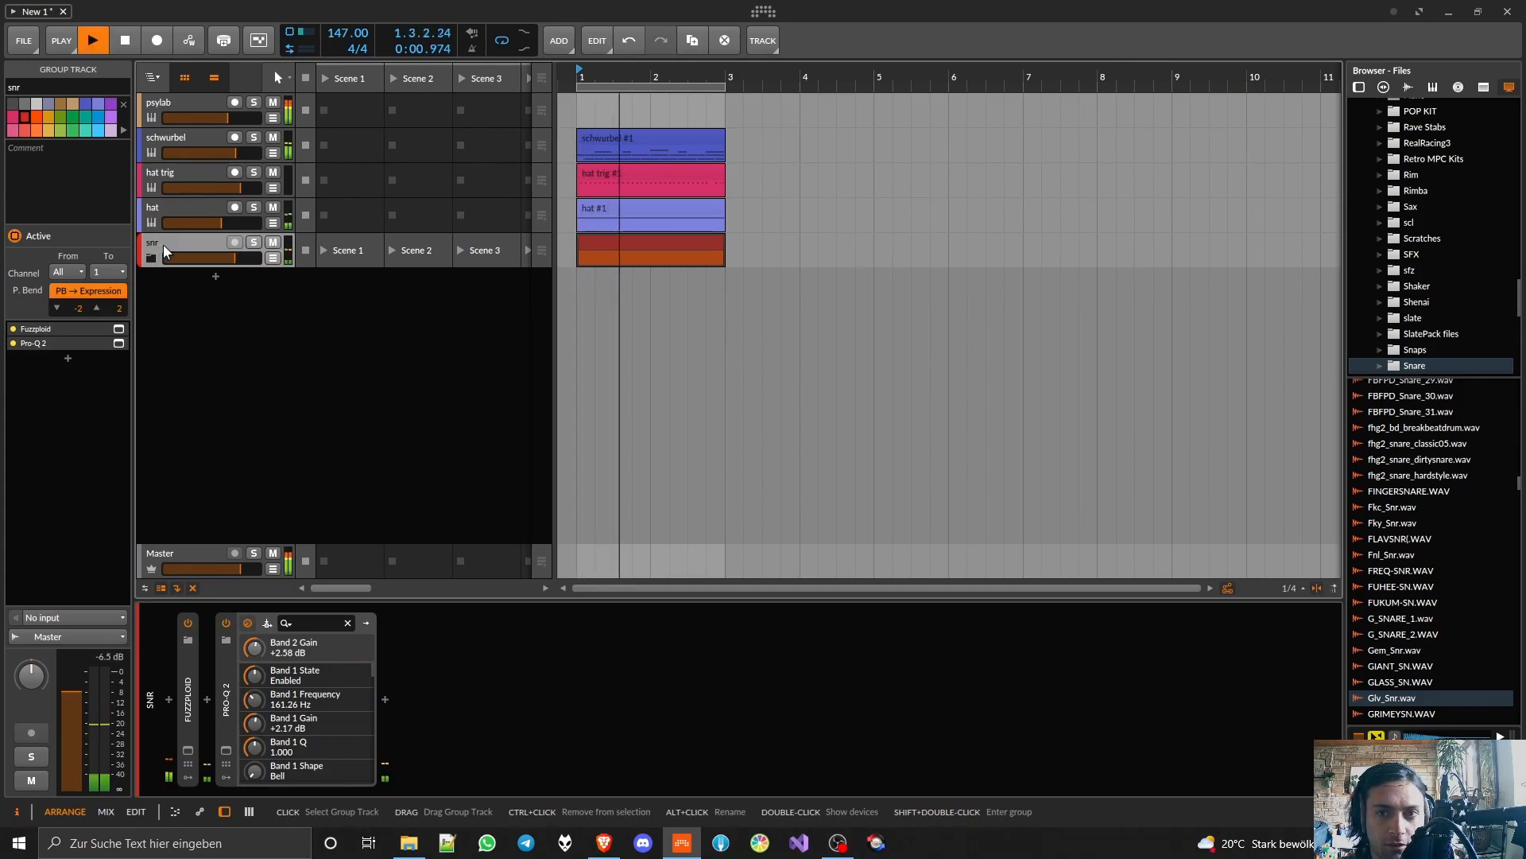
Step: Add an audio track below snr and insert the Quilcom SIM-THROAT plugin on it
right_click(211, 299)
left_click(268, 326)
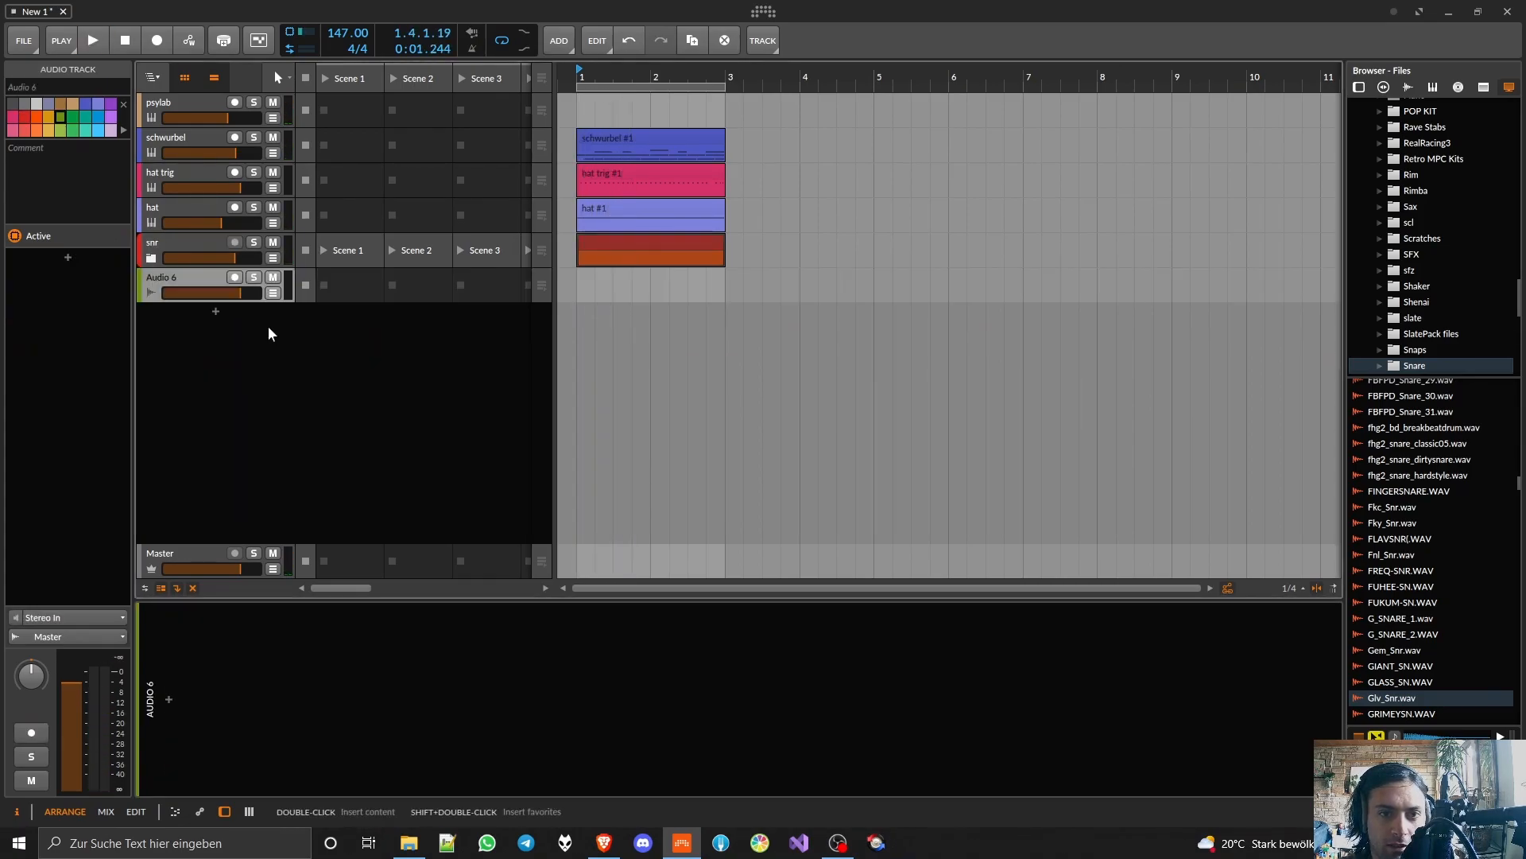
left_click(169, 699)
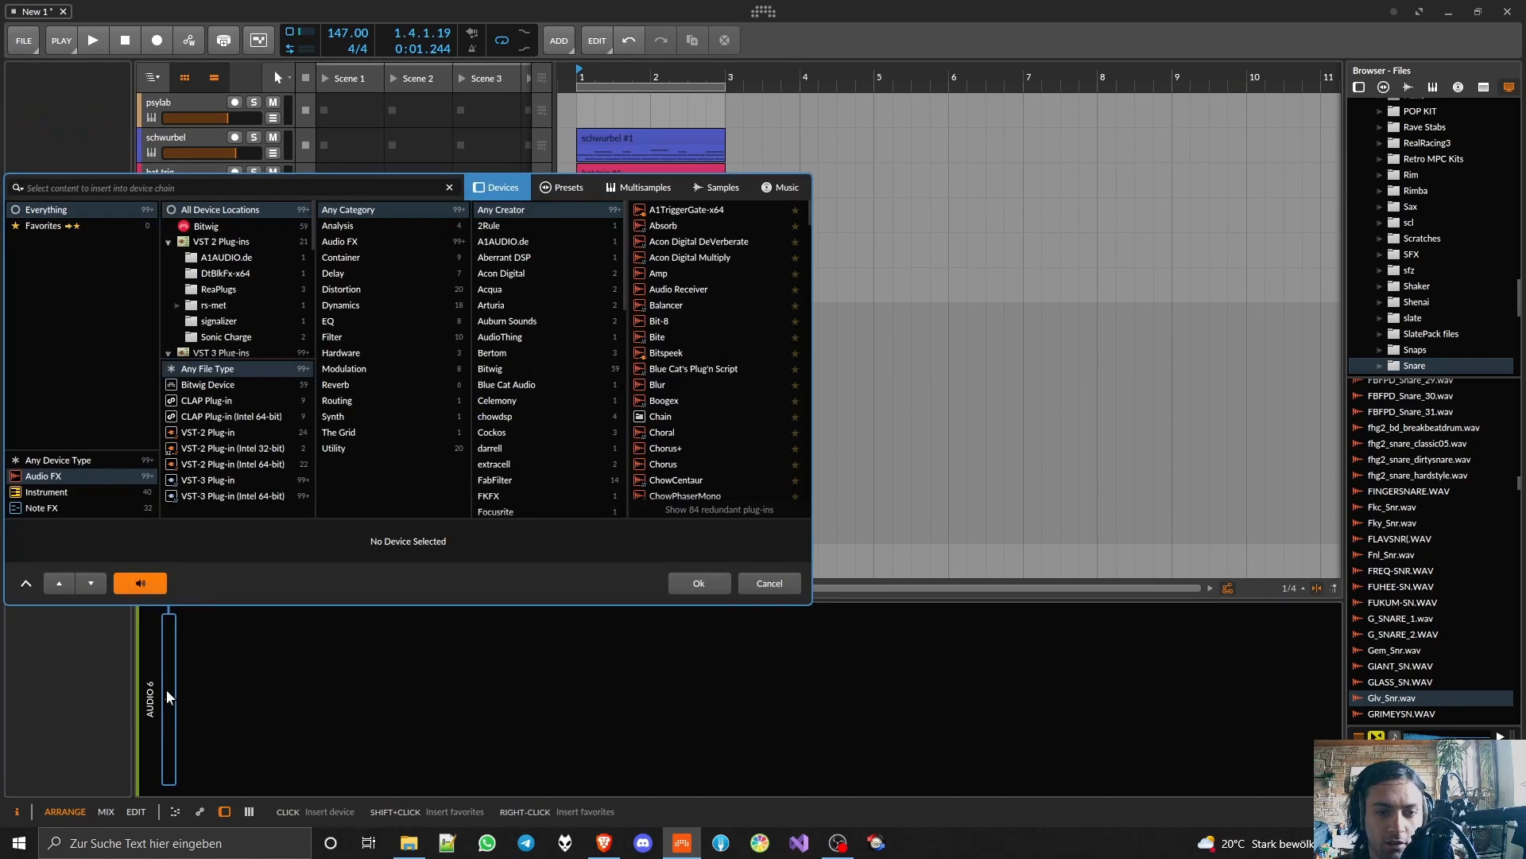
type("sim throat")
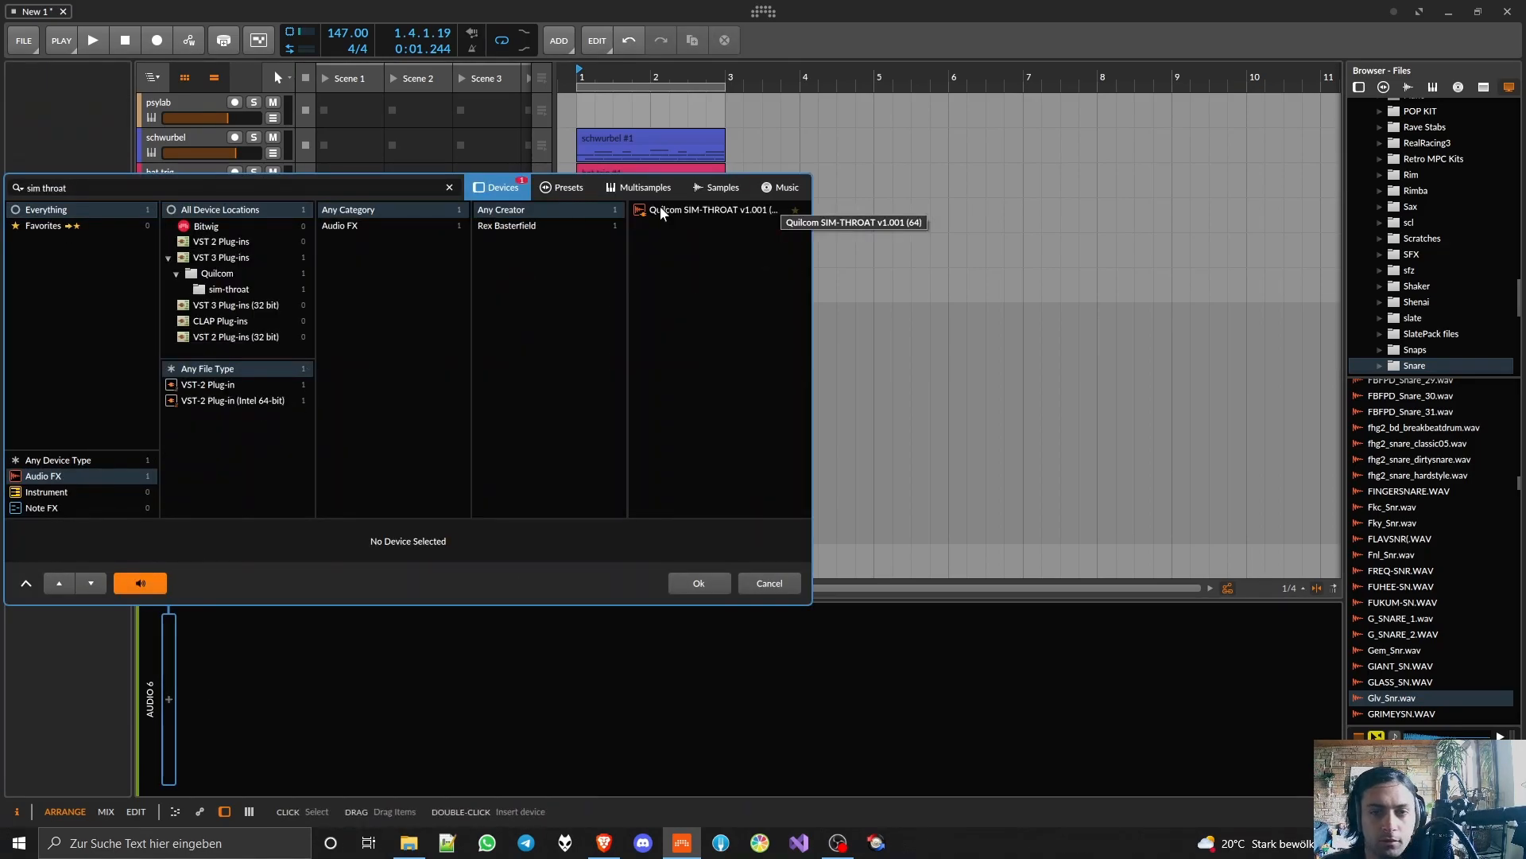
double_click(660, 209)
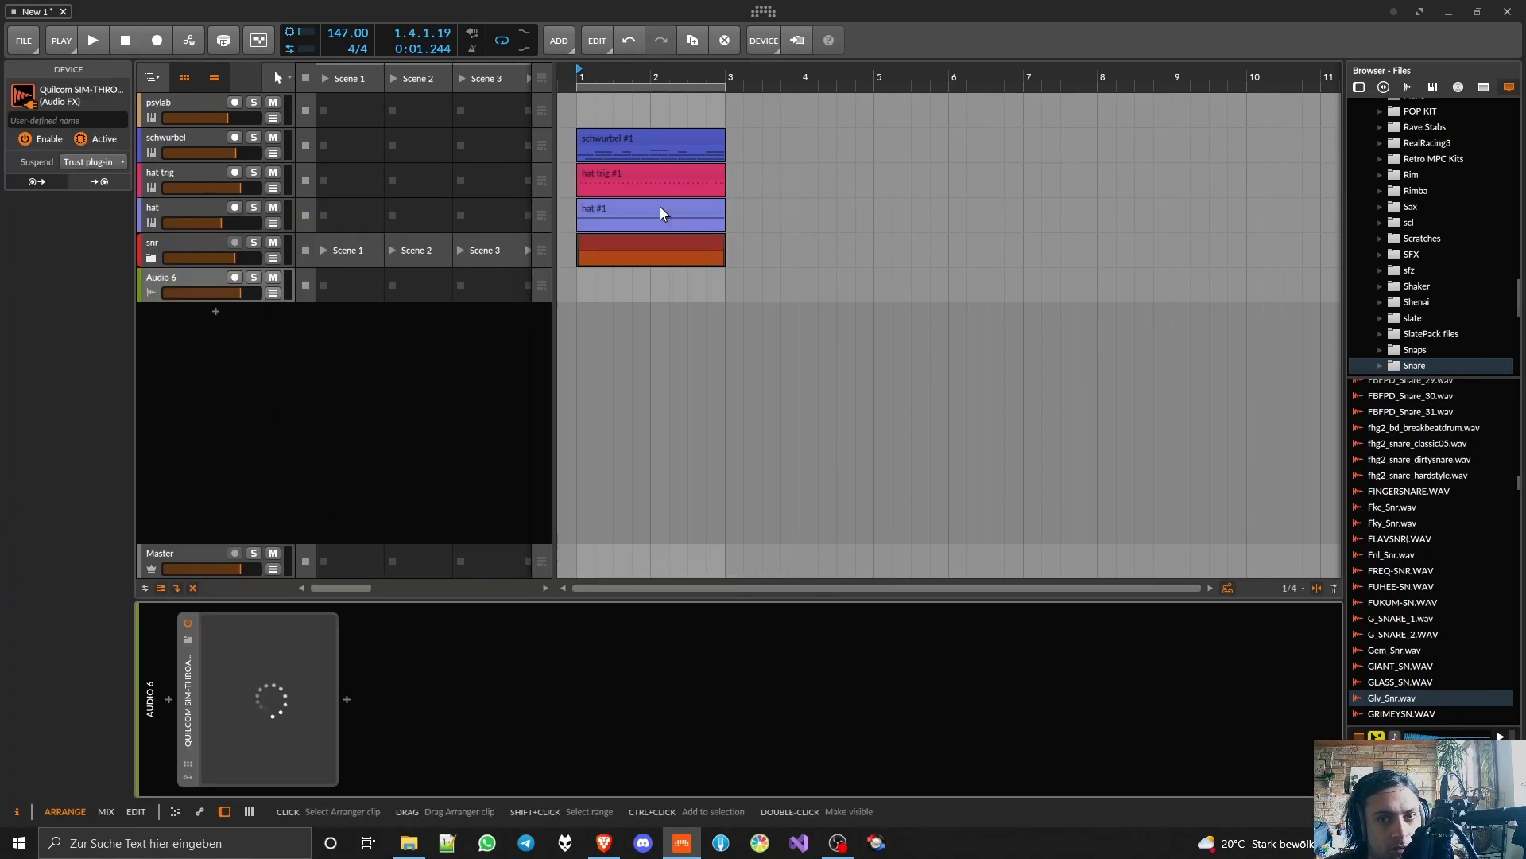
Step: Arm the new audio track for live voice input and switch off SIM-THROAT's MVERB 7B reverb
left_click(235, 277)
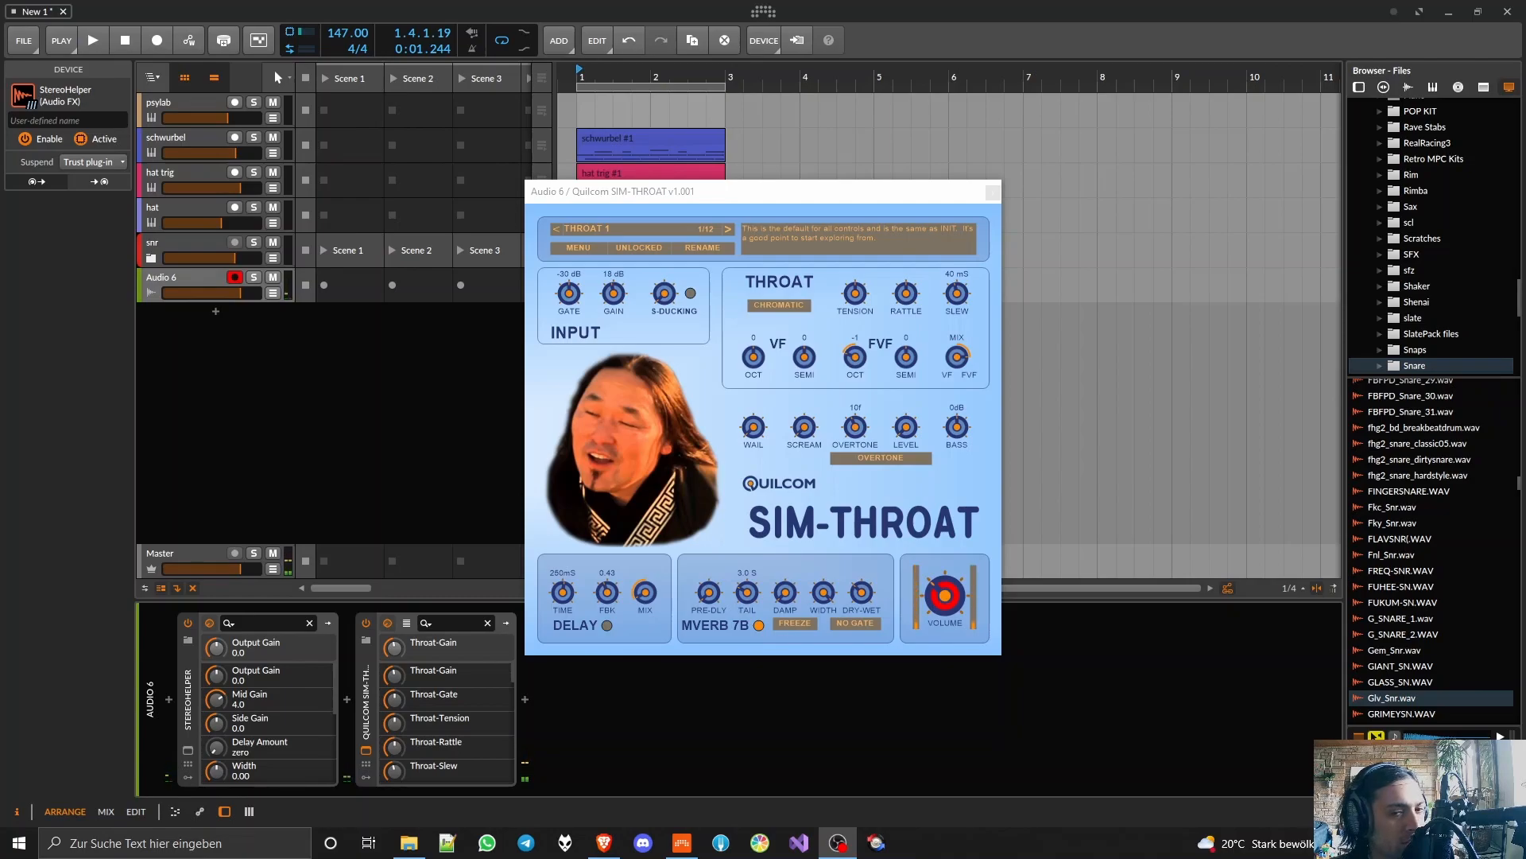
left_click(759, 627)
key("alt+Tab")
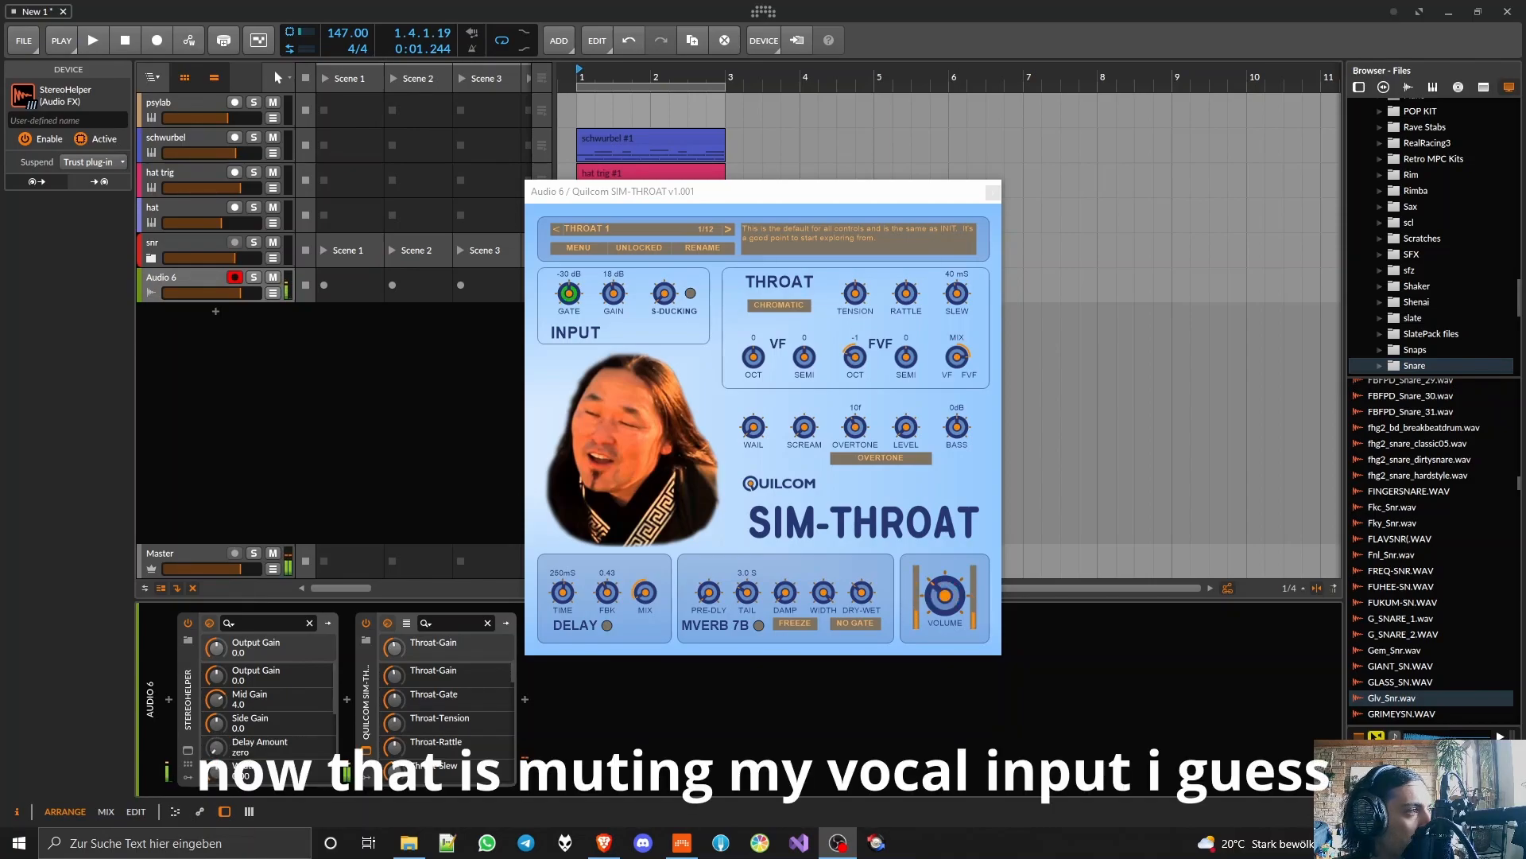
left_click(270, 278)
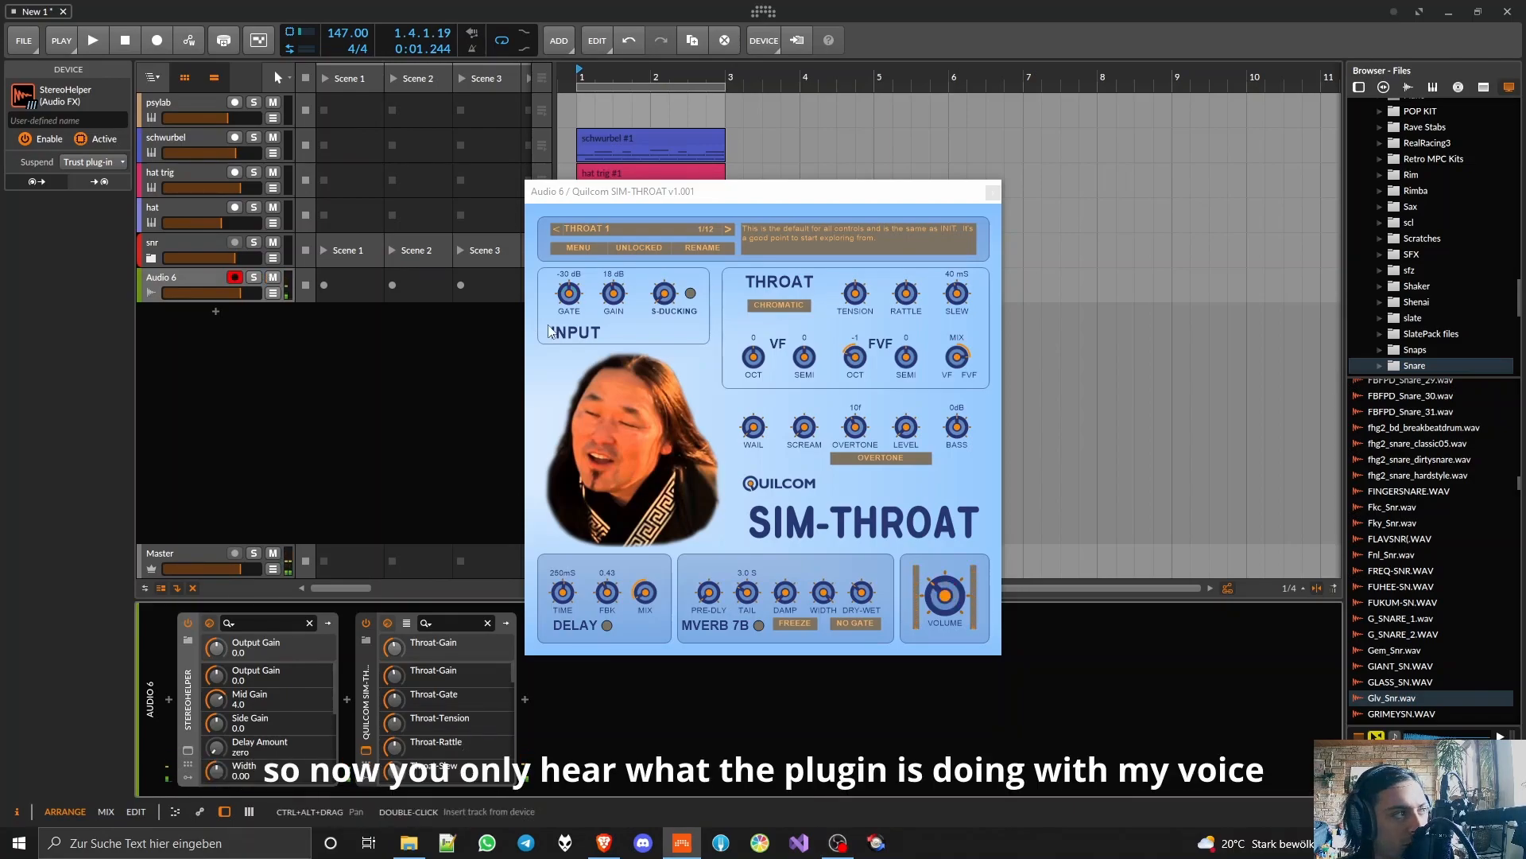
Step: Move the SIM-THROAT window clear of the arrangement clips and test the voice effect over the playing beat
left_click_drag(827, 194, 791, 187)
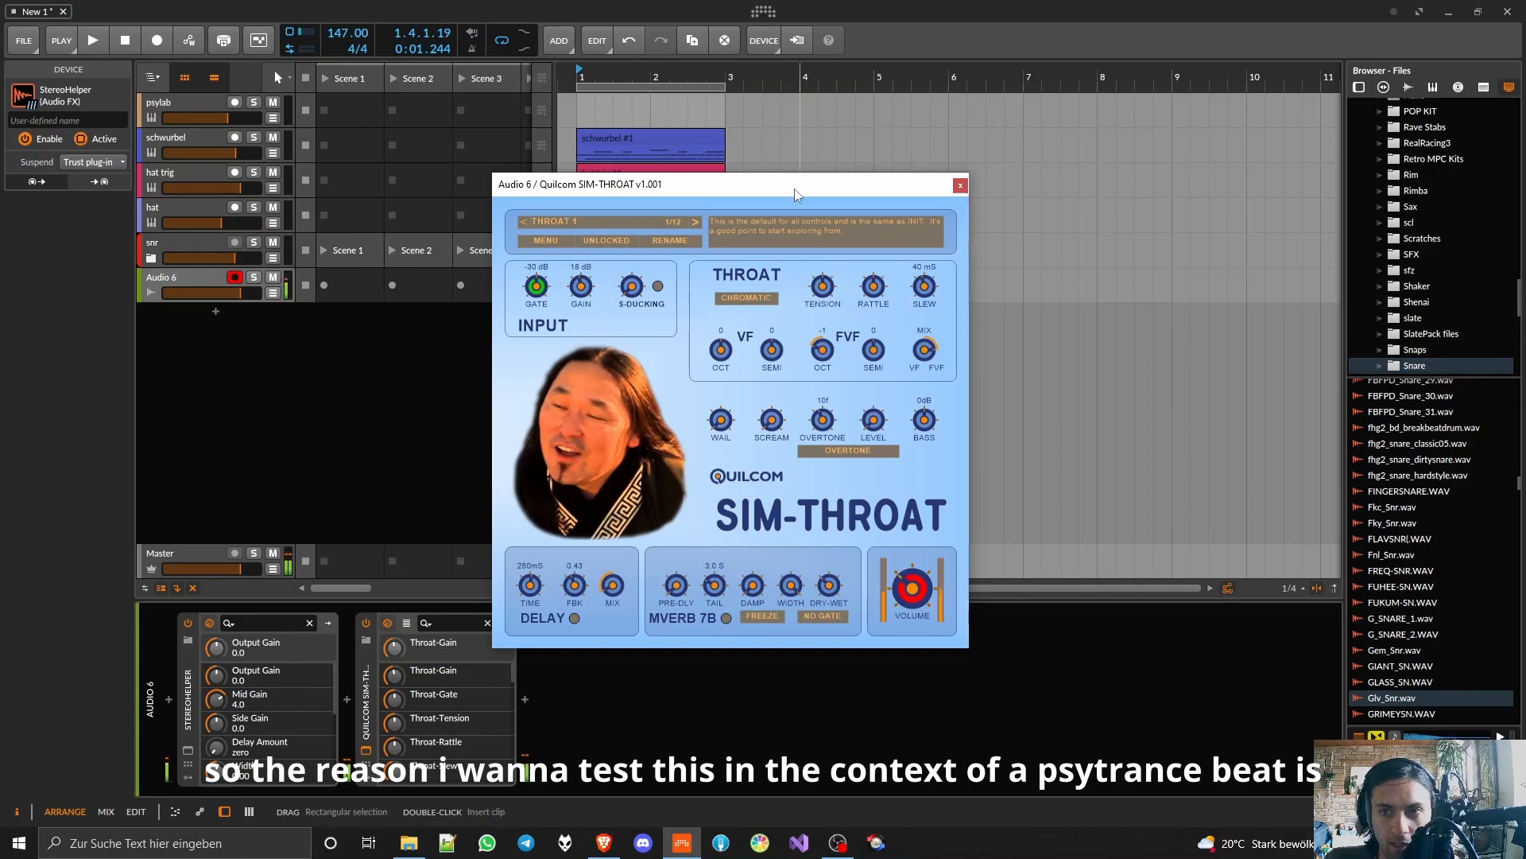
left_click_drag(795, 189, 1048, 85)
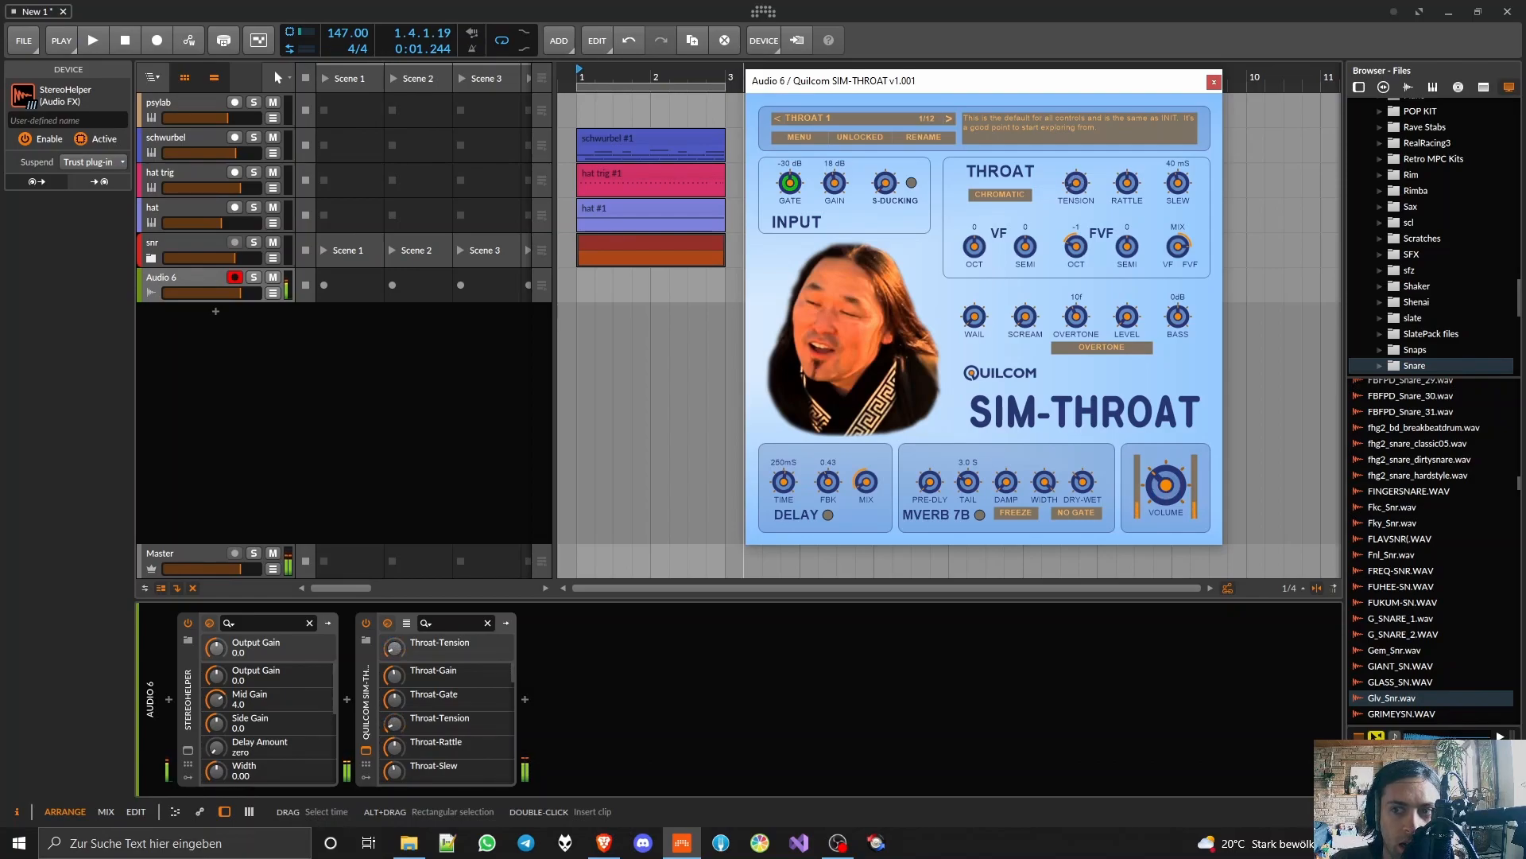
key("space")
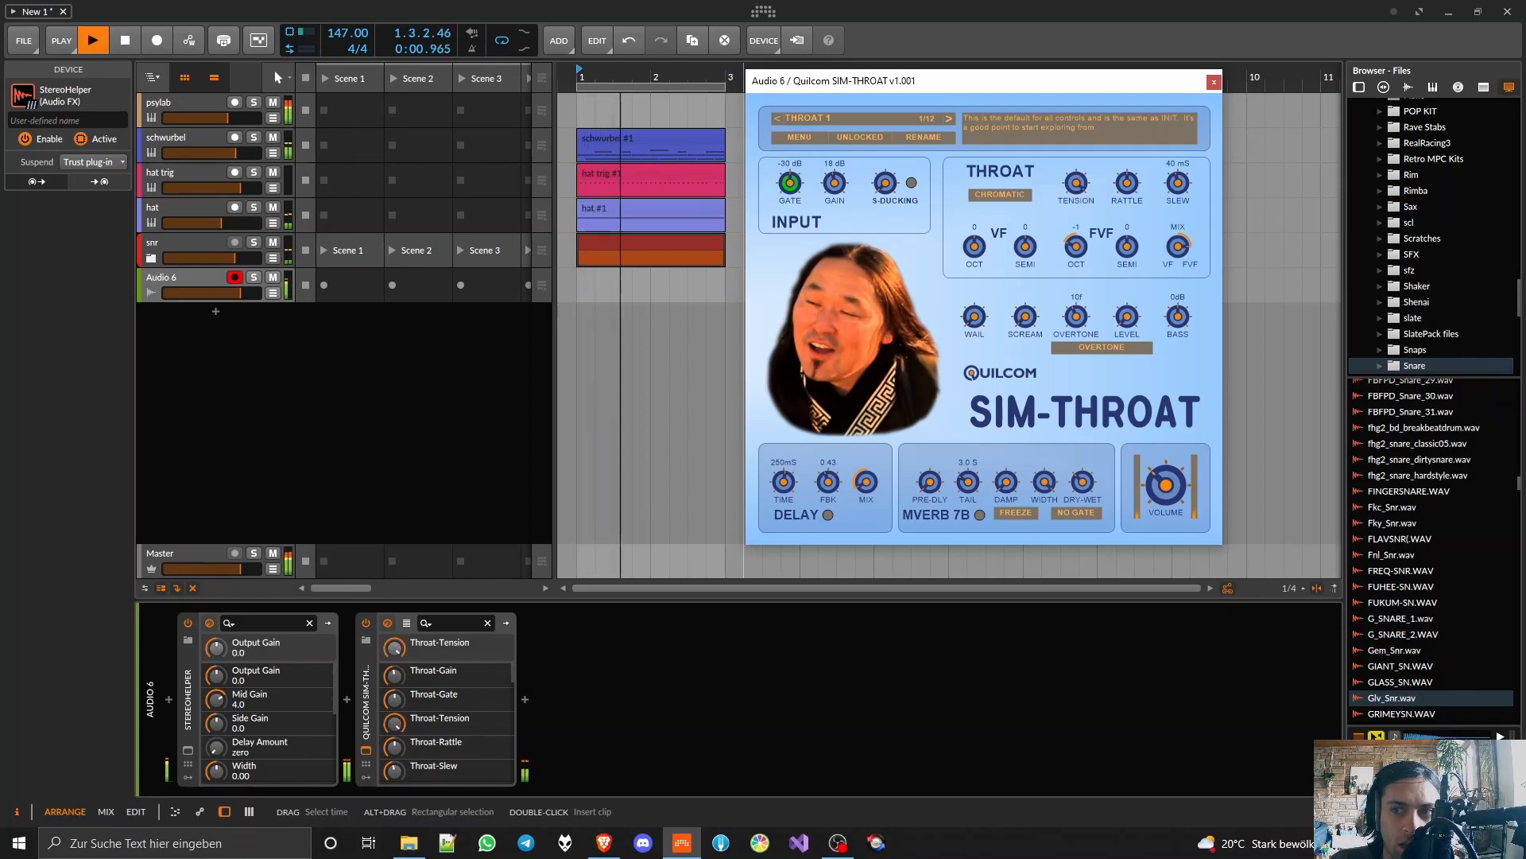
key("space")
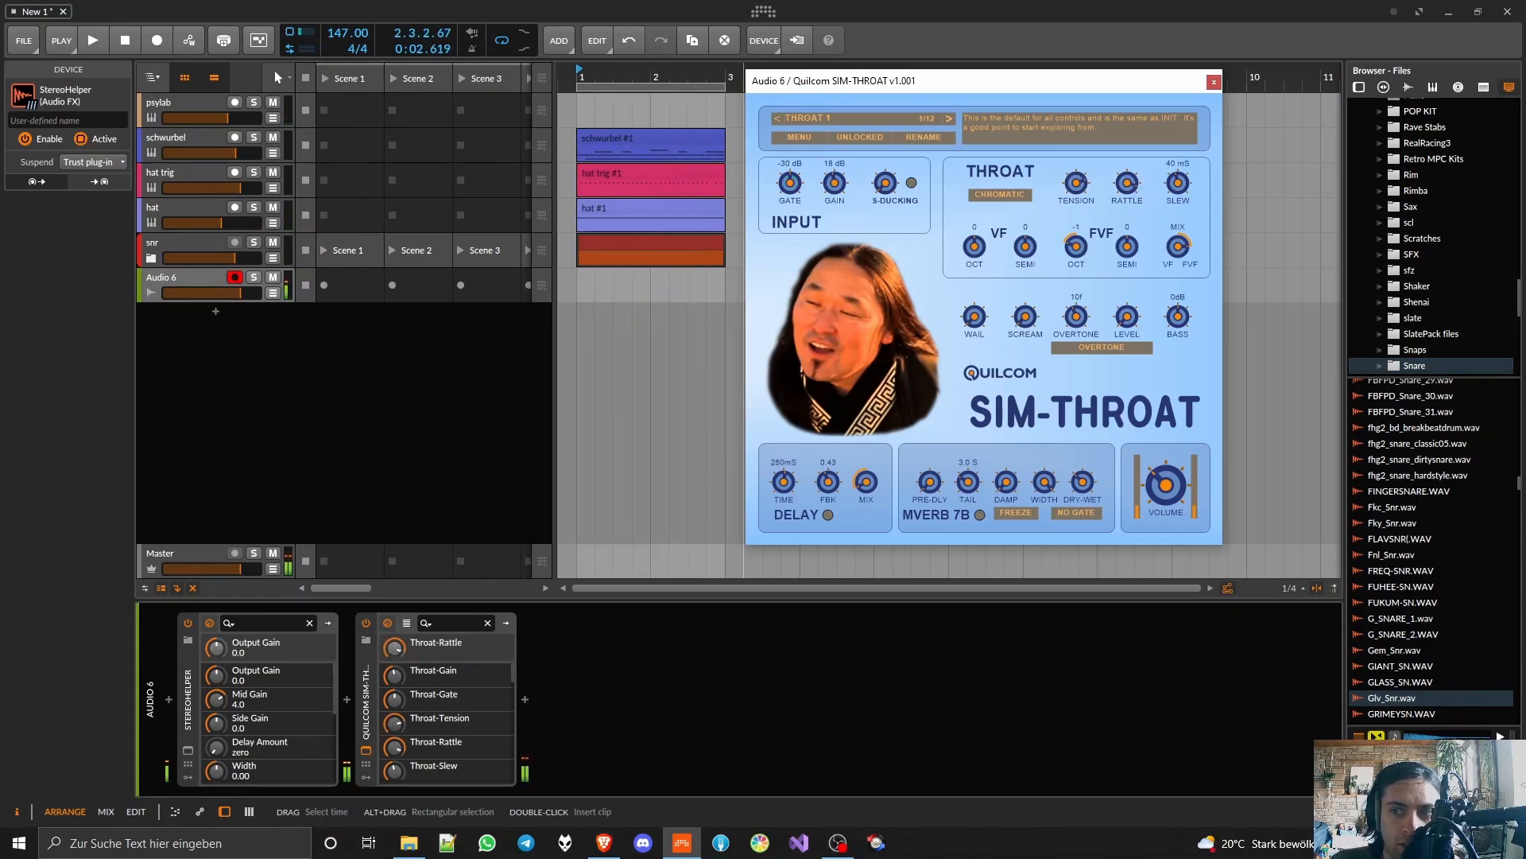
Step: Set the throat slew to 7 ms and try the tension, FVF octave and VF/FVF mix controls
left_click(1079, 184)
left_click_drag(1184, 183, 1180, 270)
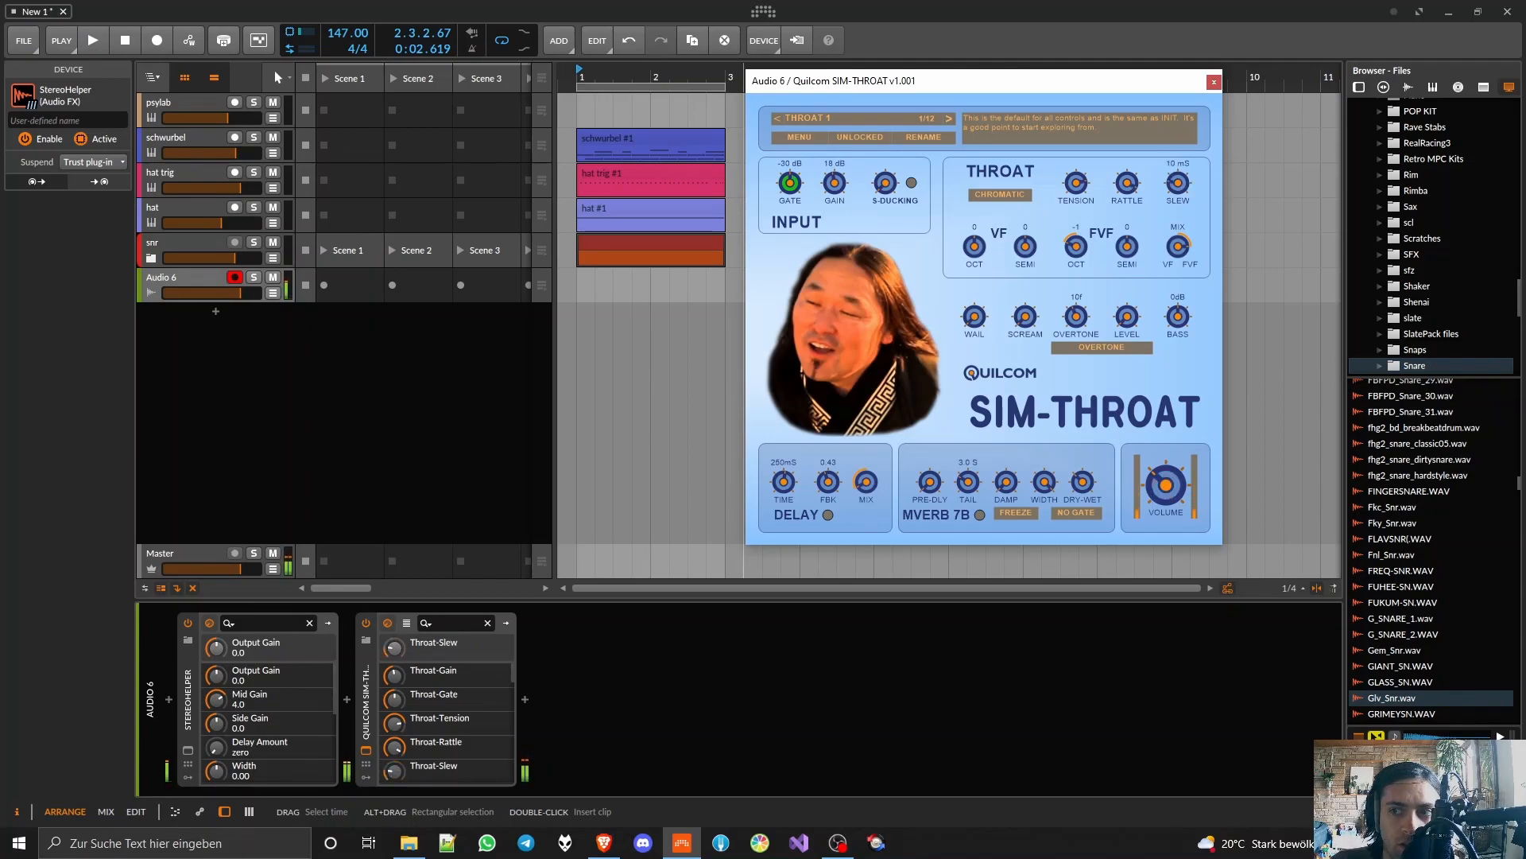
left_click_drag(1076, 247, 1076, 262)
left_click(1178, 246)
Step: Try the Wail and Scream controls, and set the overtone to 4f while adjusting its level
left_click(974, 316)
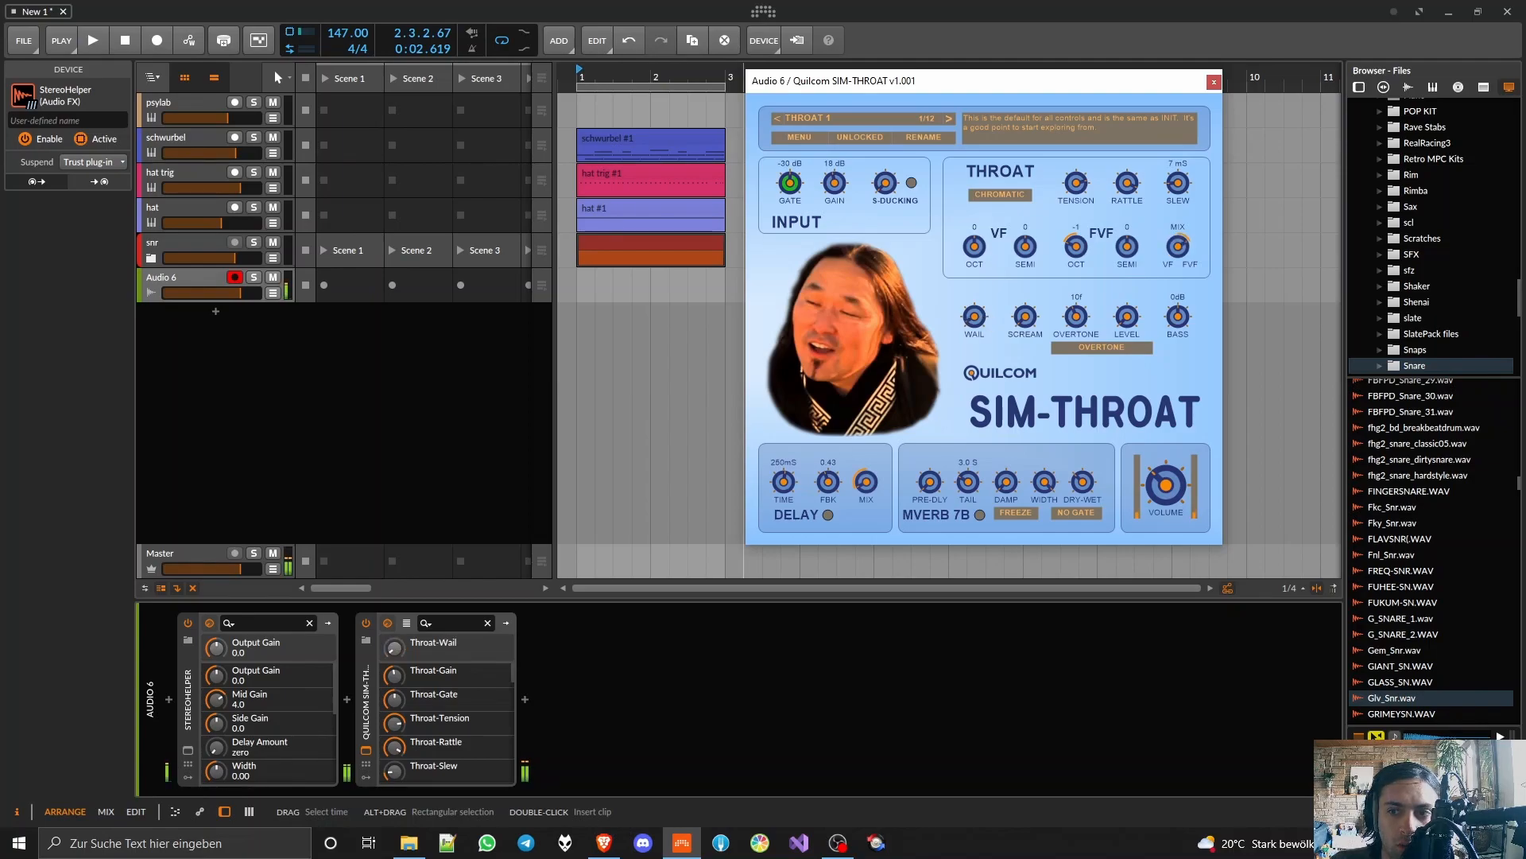
left_click(1026, 317)
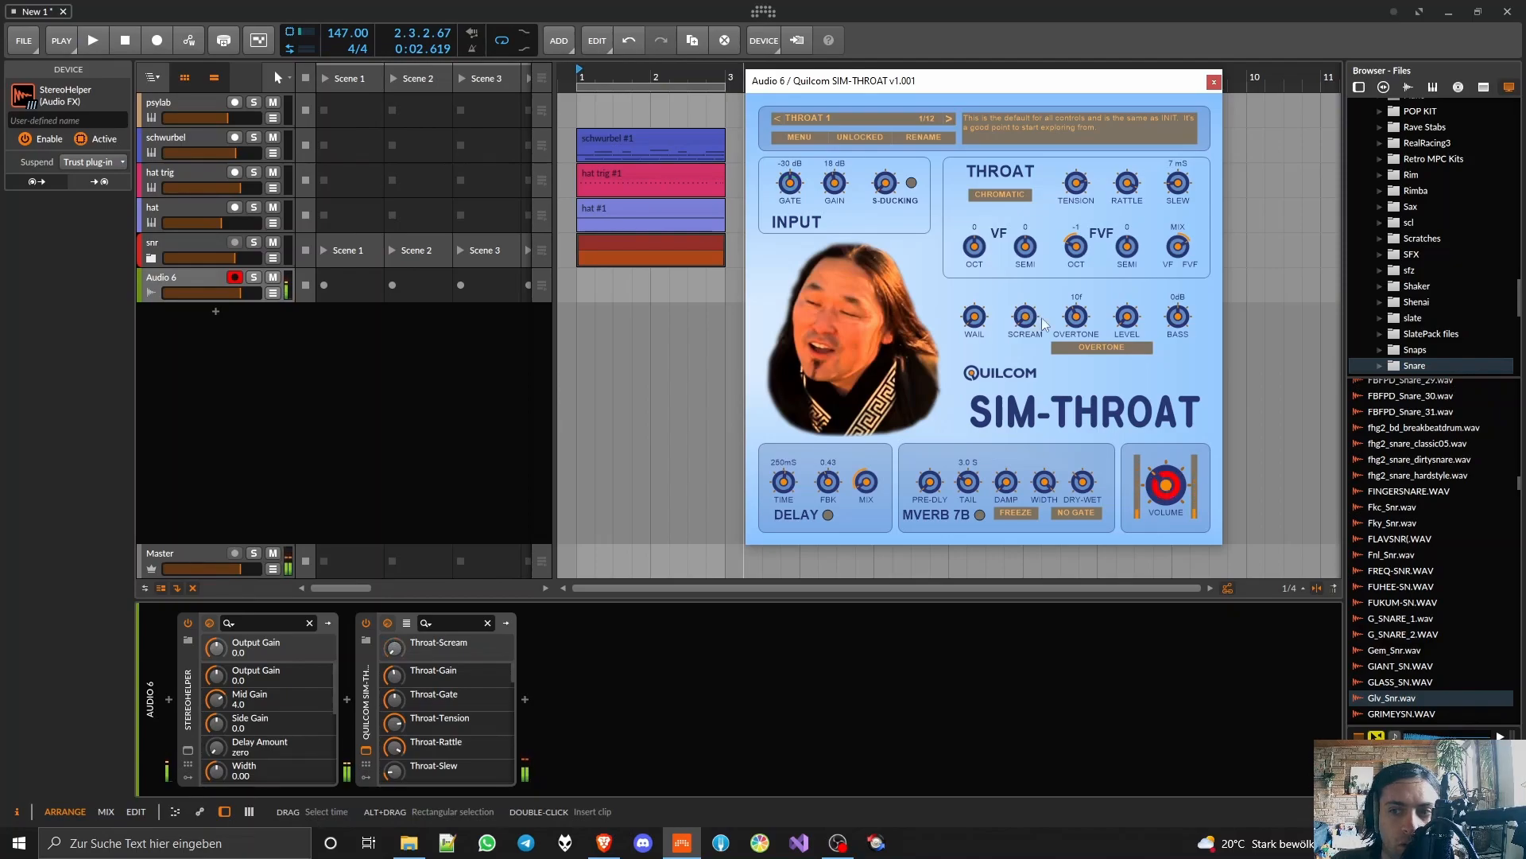
left_click_drag(1085, 326, 1085, 314)
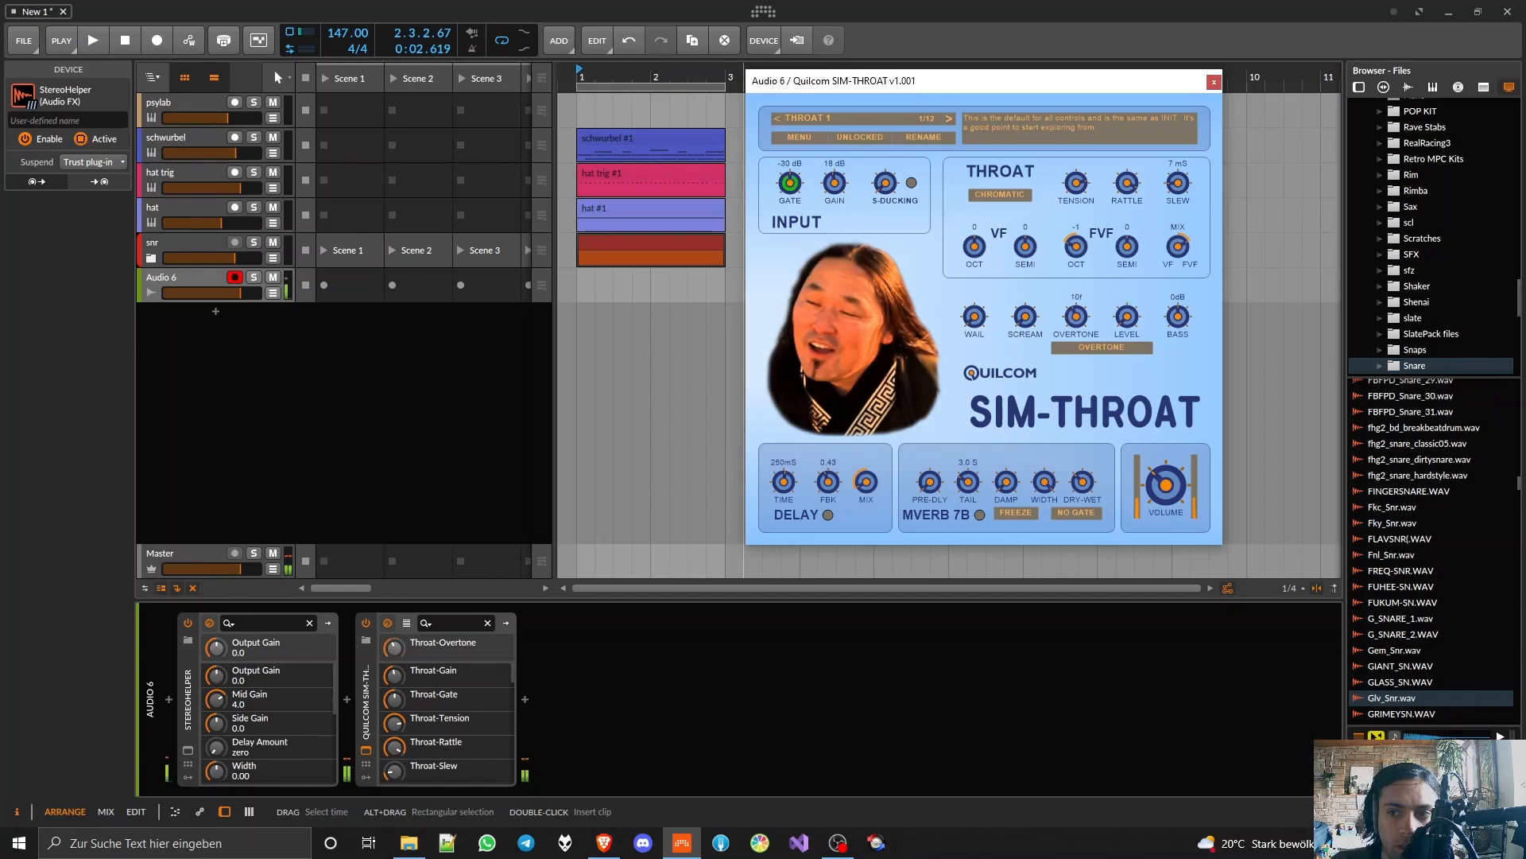
left_click(1126, 318)
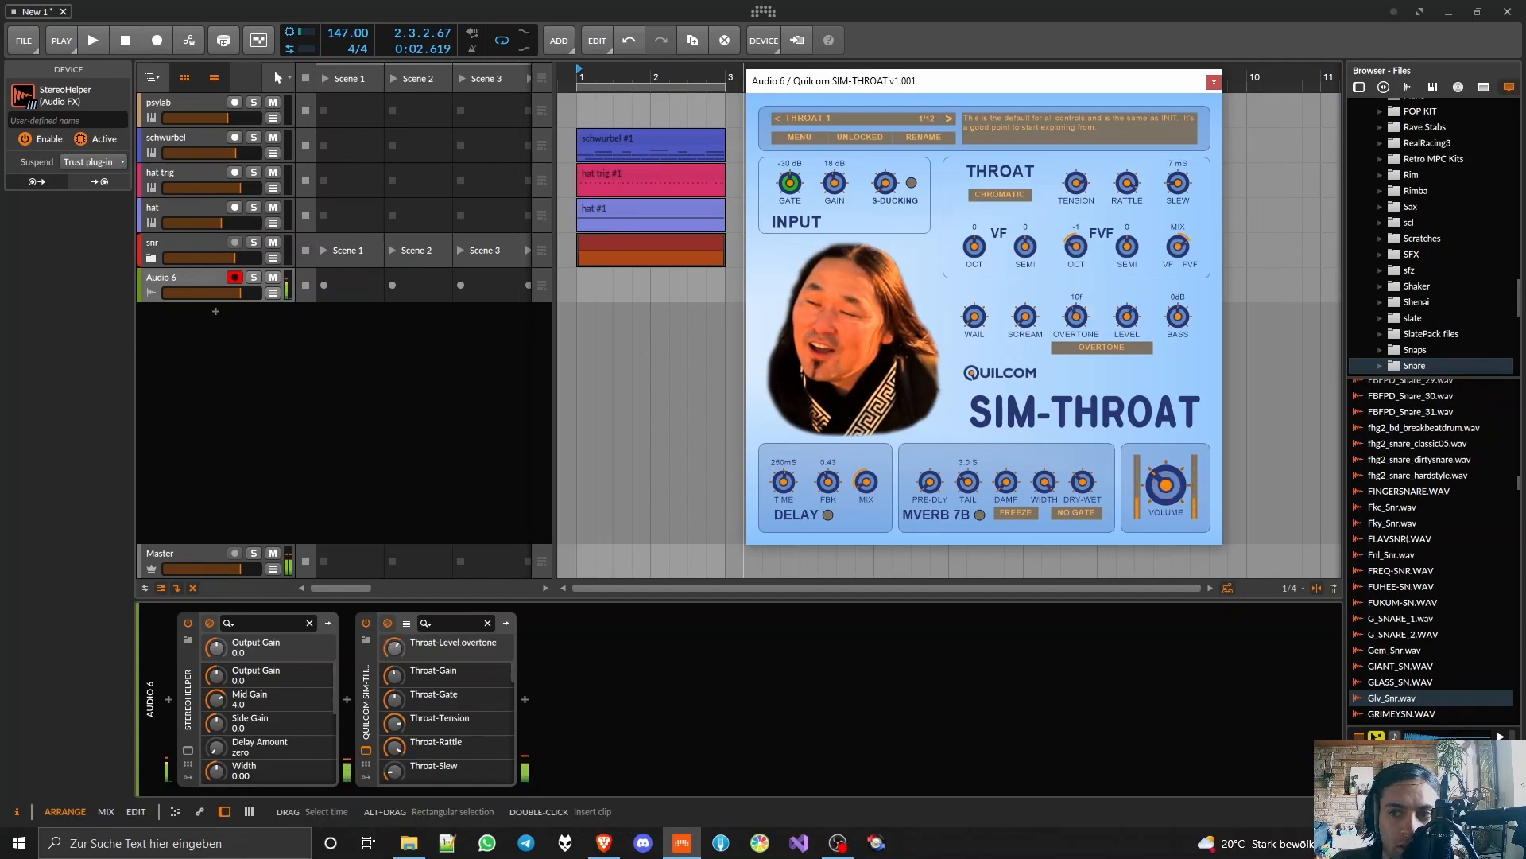
left_click_drag(1077, 317, 1076, 320)
left_click(1119, 314)
left_click_drag(1077, 317, 1077, 324)
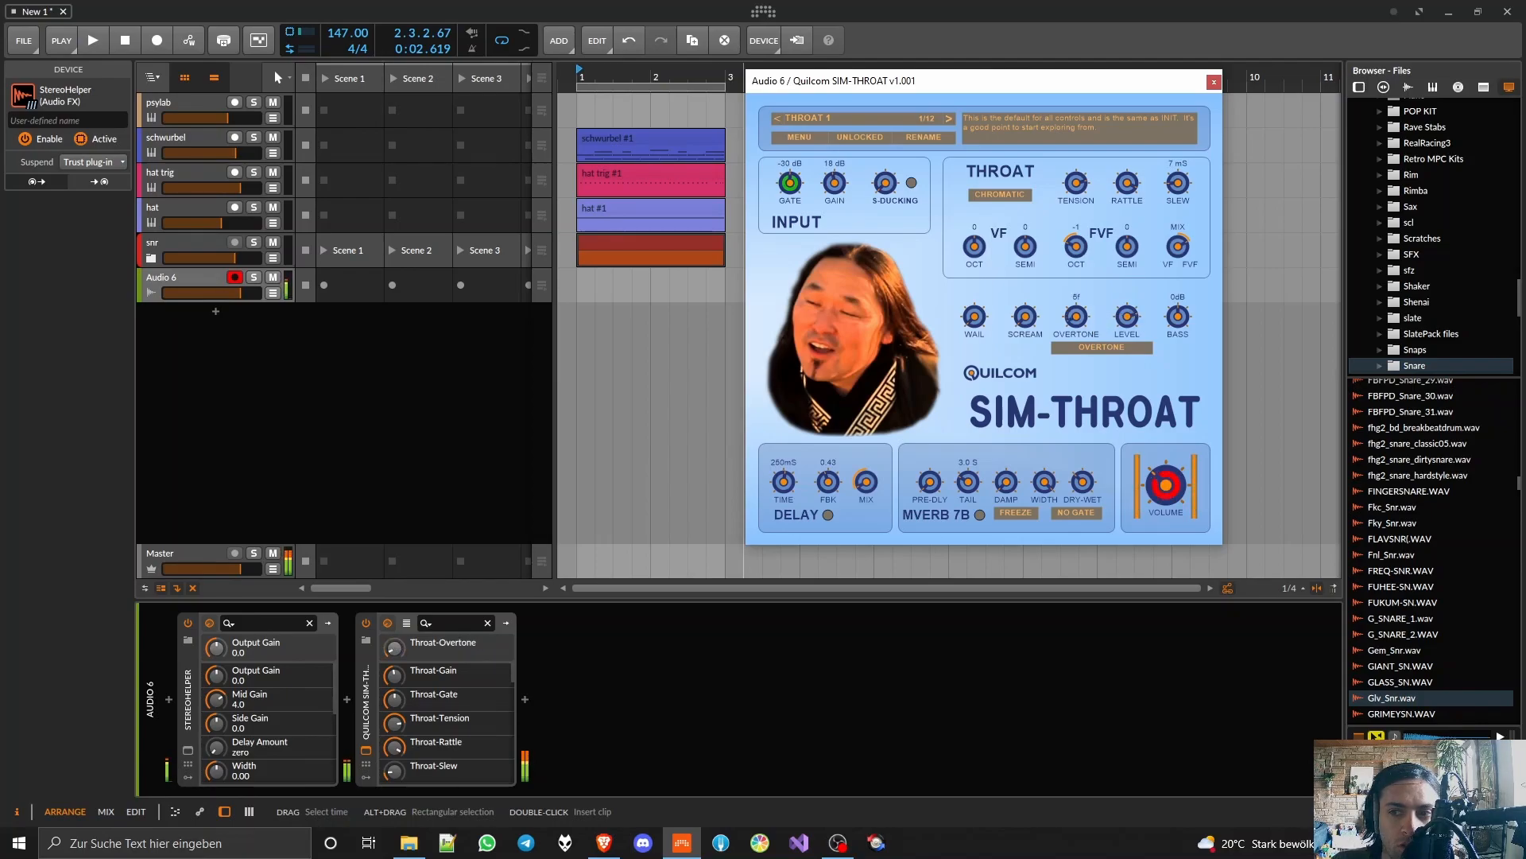
left_click(1121, 324)
Step: Raise the bass to 18 dB and try Formant mode before switching back to Overtone
left_click_drag(1177, 318, 1177, 262)
left_click(1125, 321)
left_click_drag(1160, 327, 1160, 335)
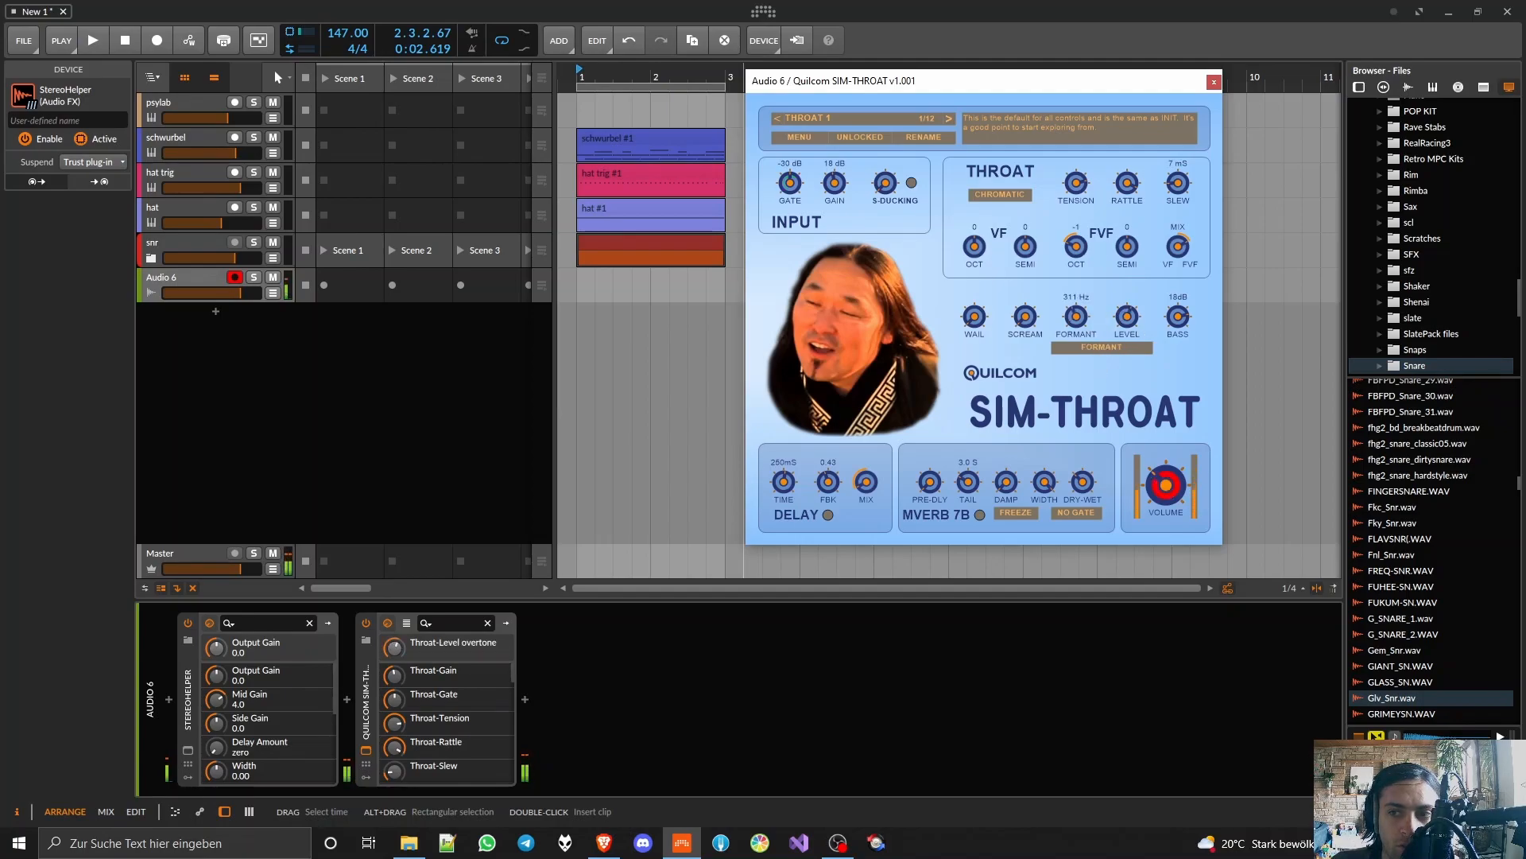
left_click_drag(1074, 318, 1131, 332)
left_click(1109, 349)
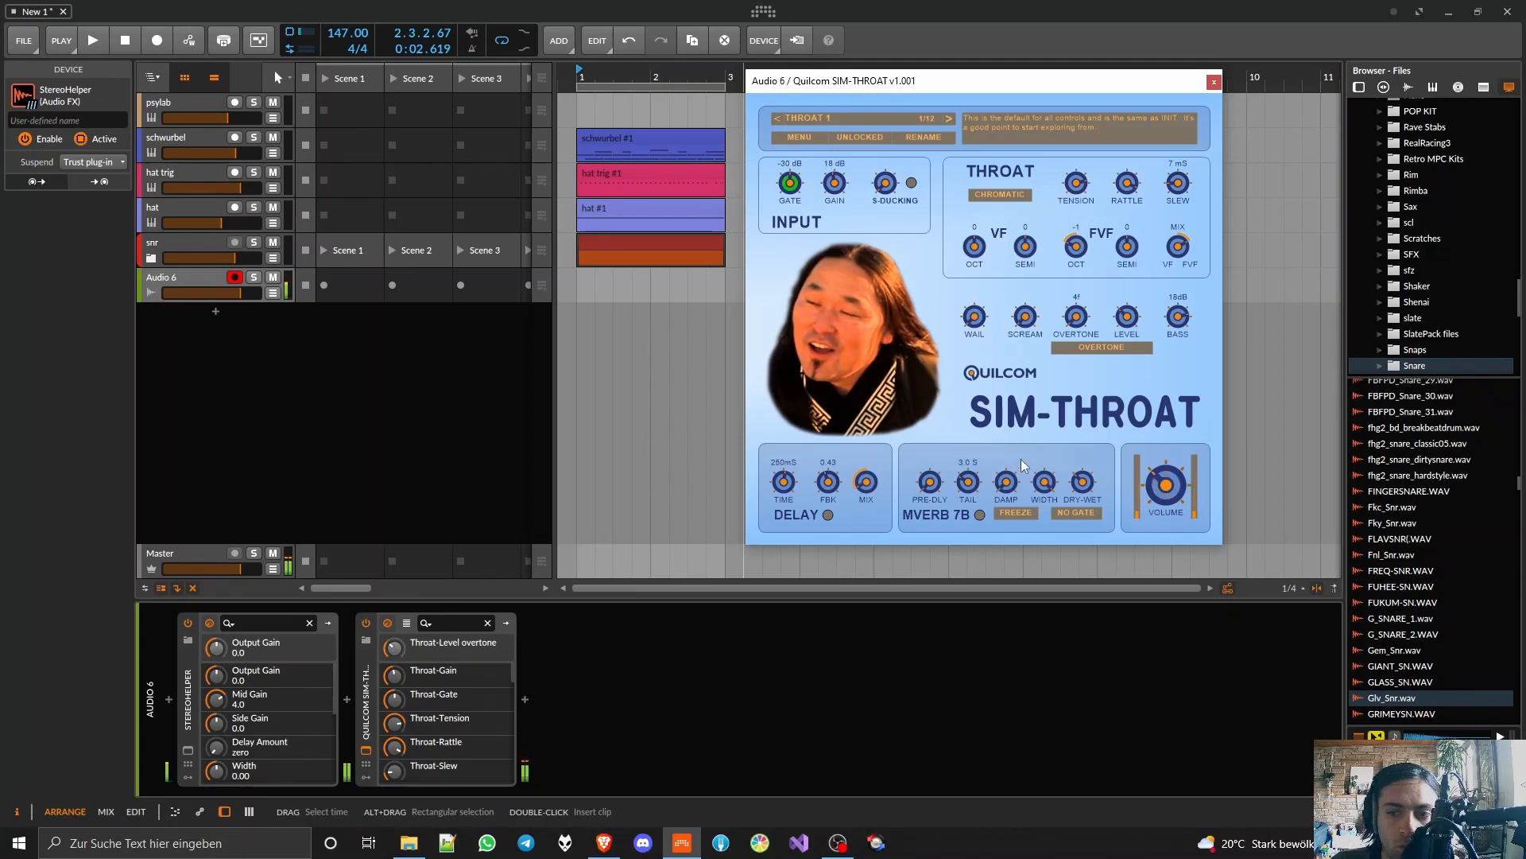
Step: Adjust the SIM-THROAT delay to a time of 508 ms and a feedback of 0.54
left_click_drag(865, 482, 778, 471)
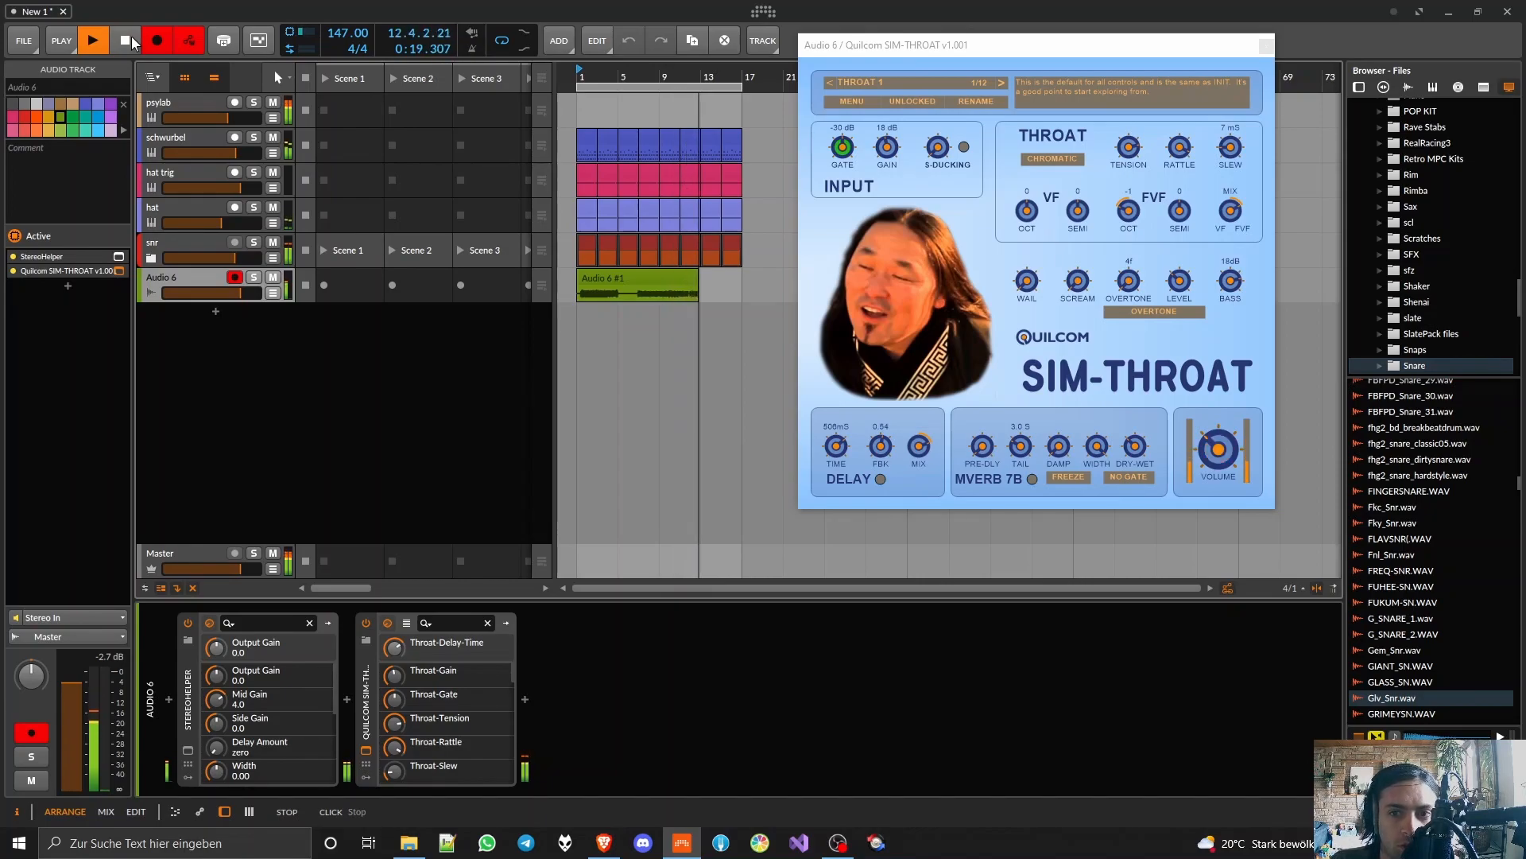
Step: Stop recording and insert the Kerovee pitch corrector between StereoHelper and SIM-THROAT on the Audio 6 track
left_click(130, 42)
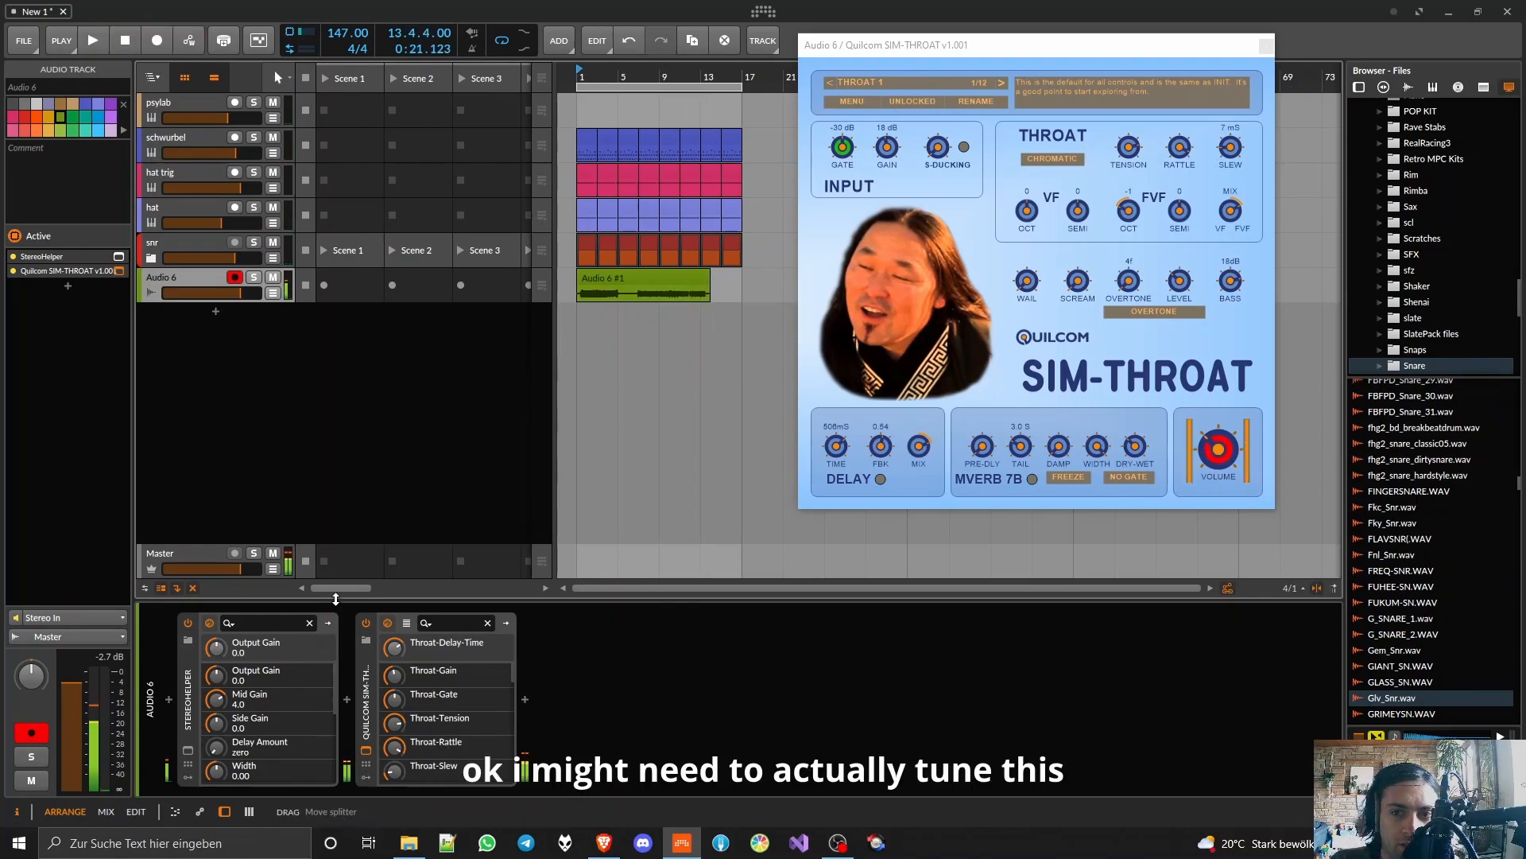
left_click(350, 699)
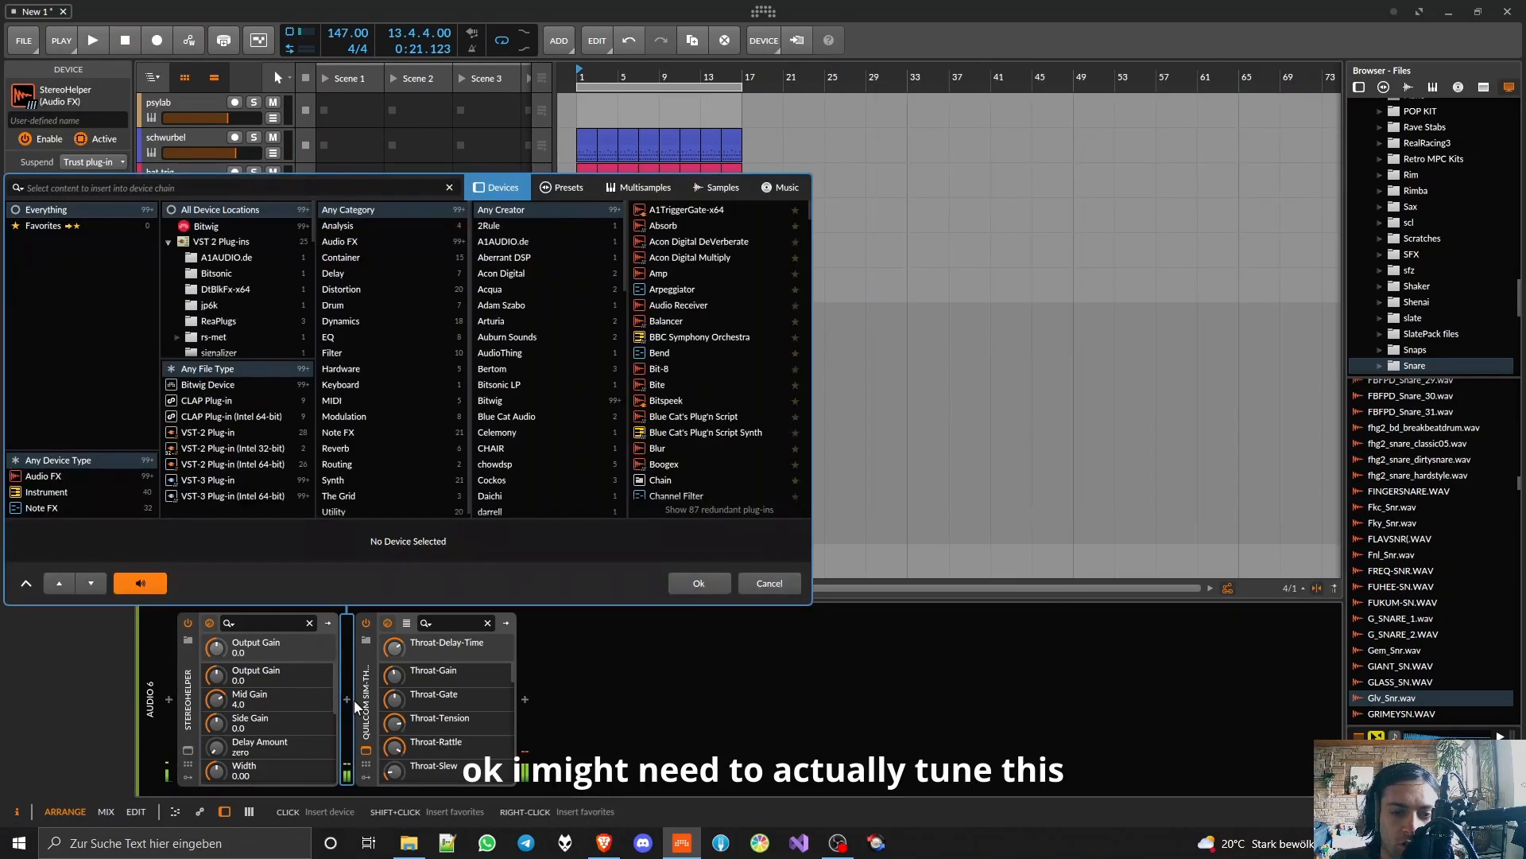
type("keroved")
double_click(656, 211)
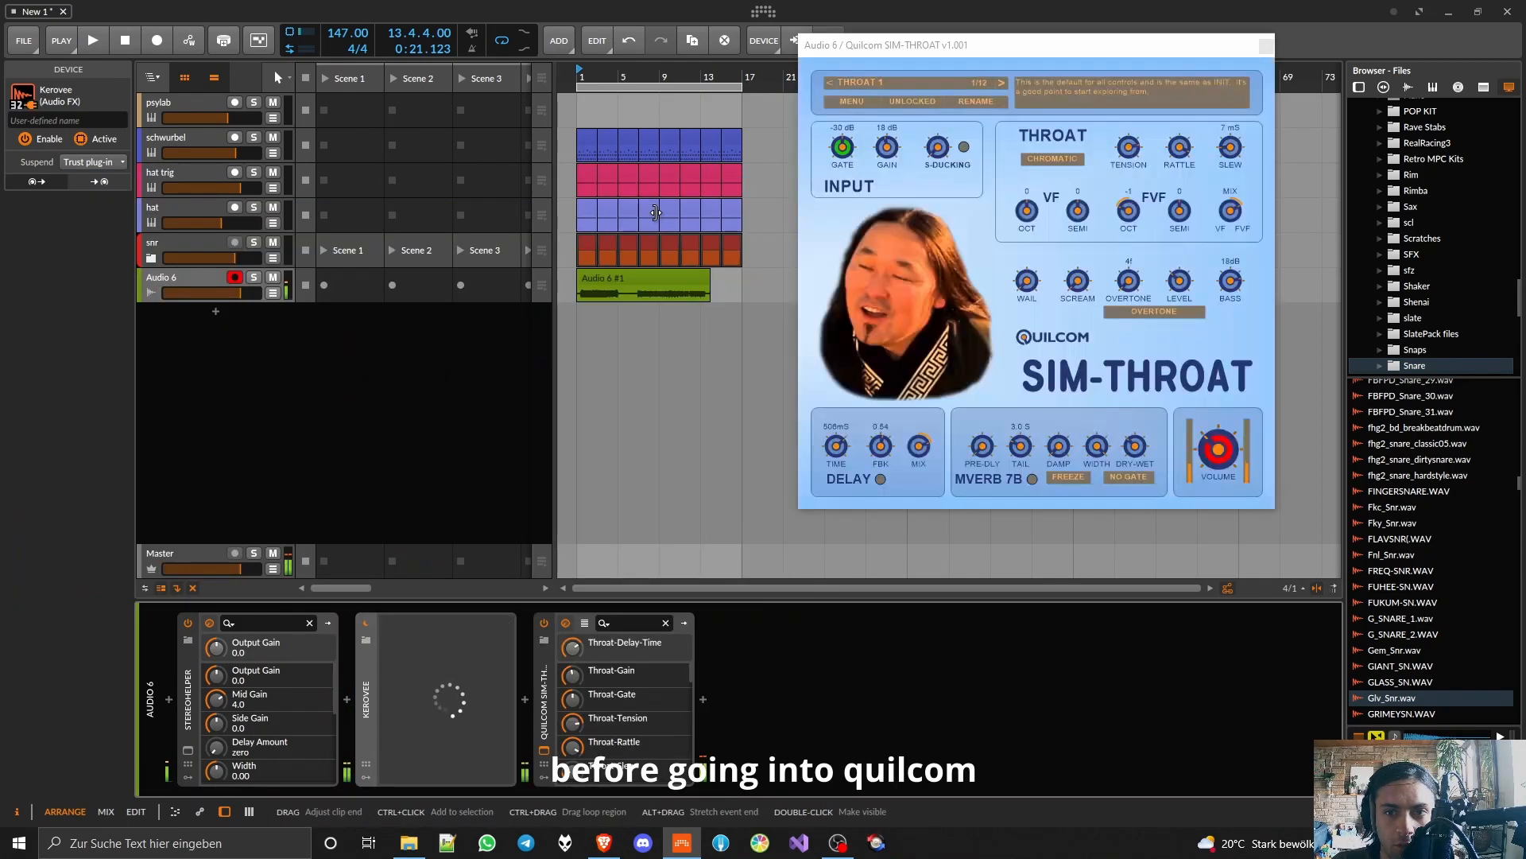
Step: Deactivate SIM-THROAT and, during playback, restrict Kerovee's scale to the notes A, G and C
key("alt+a")
key("space")
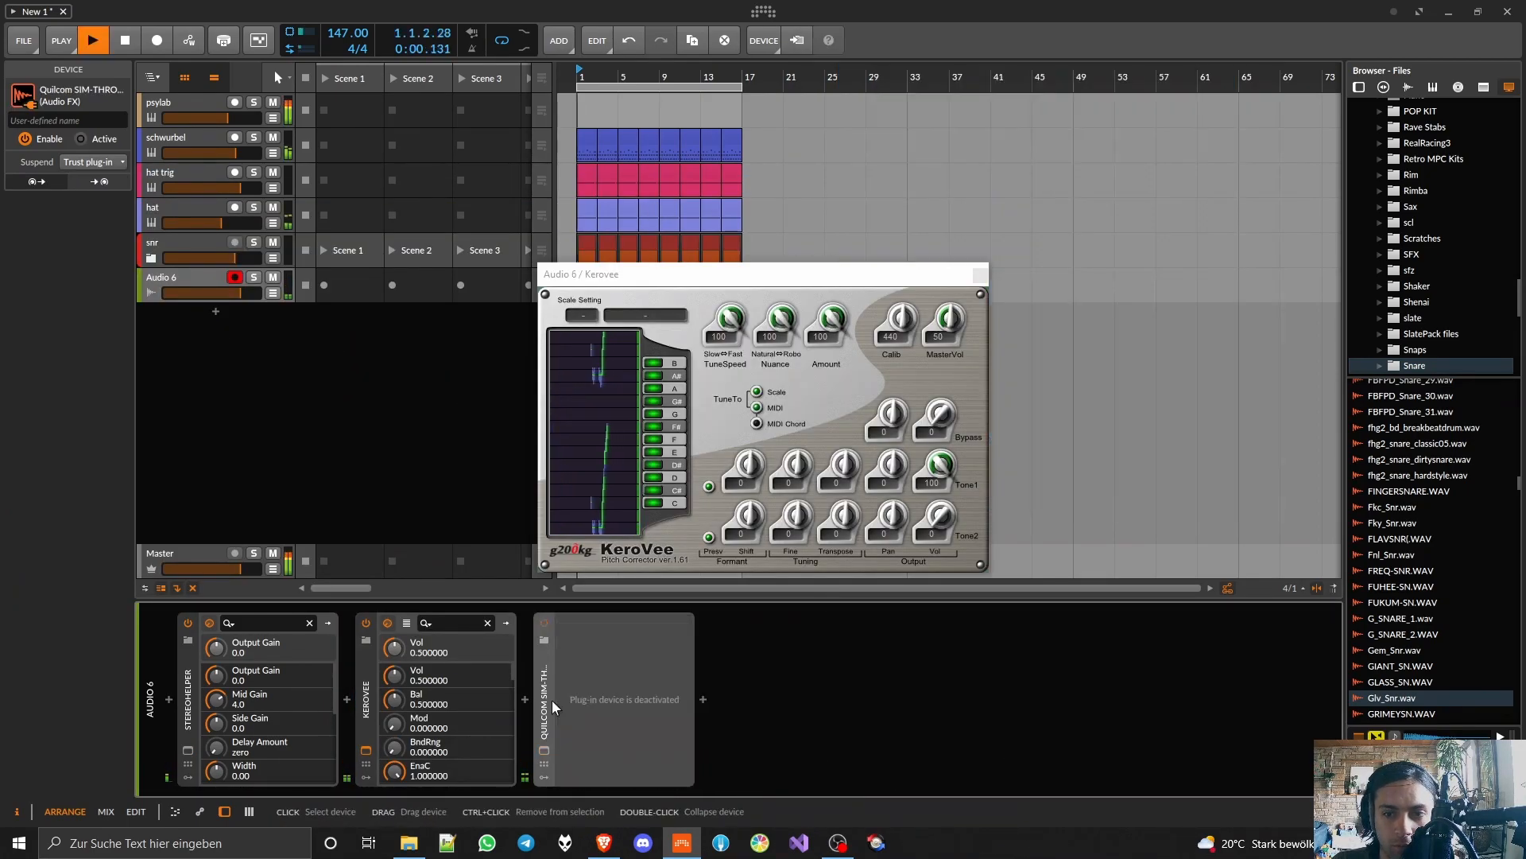
left_click(660, 380)
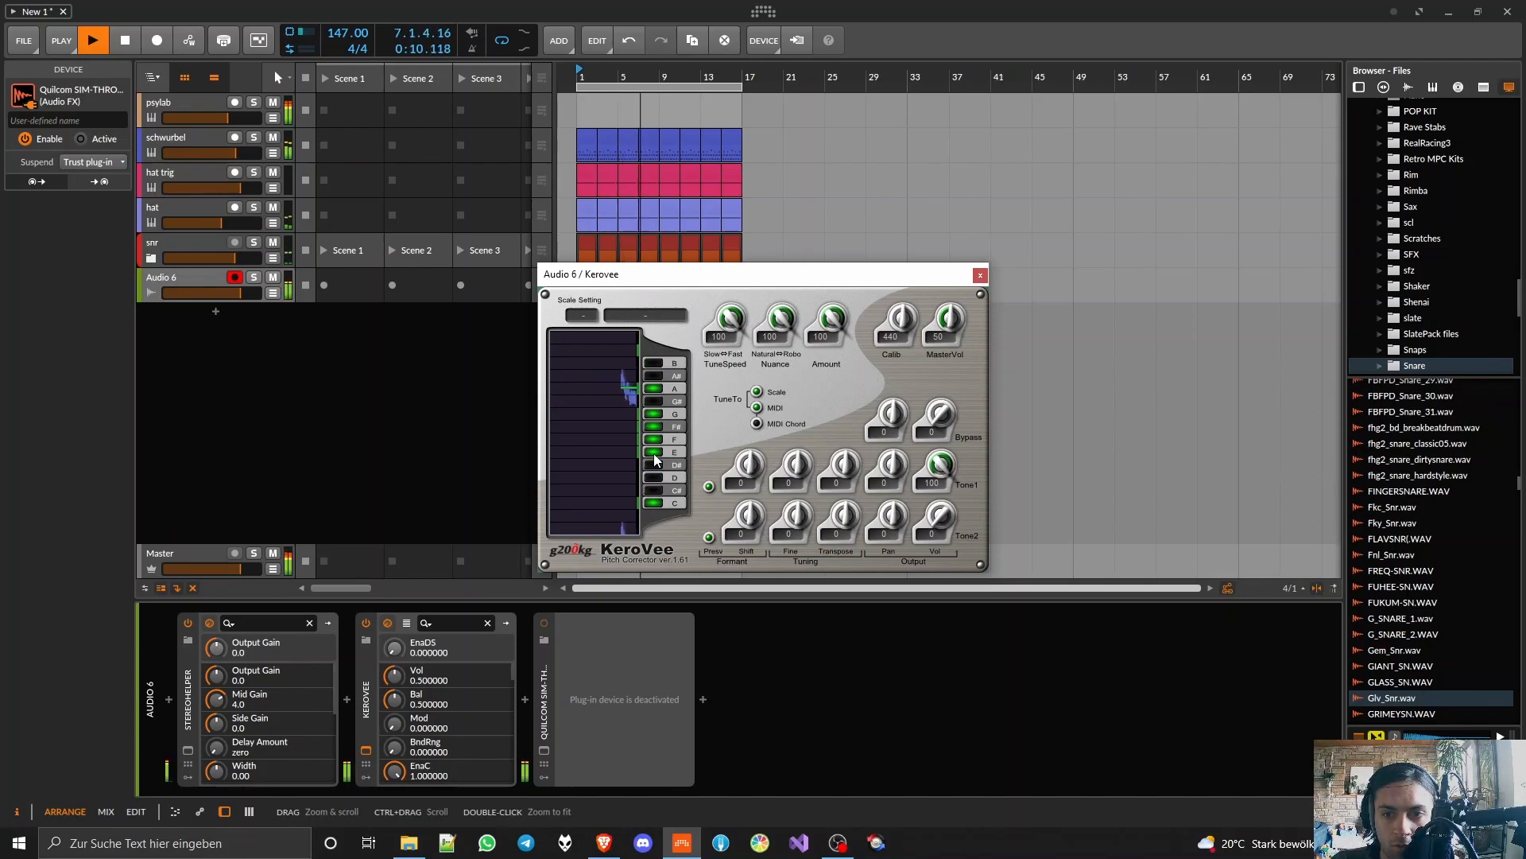
left_click(655, 427)
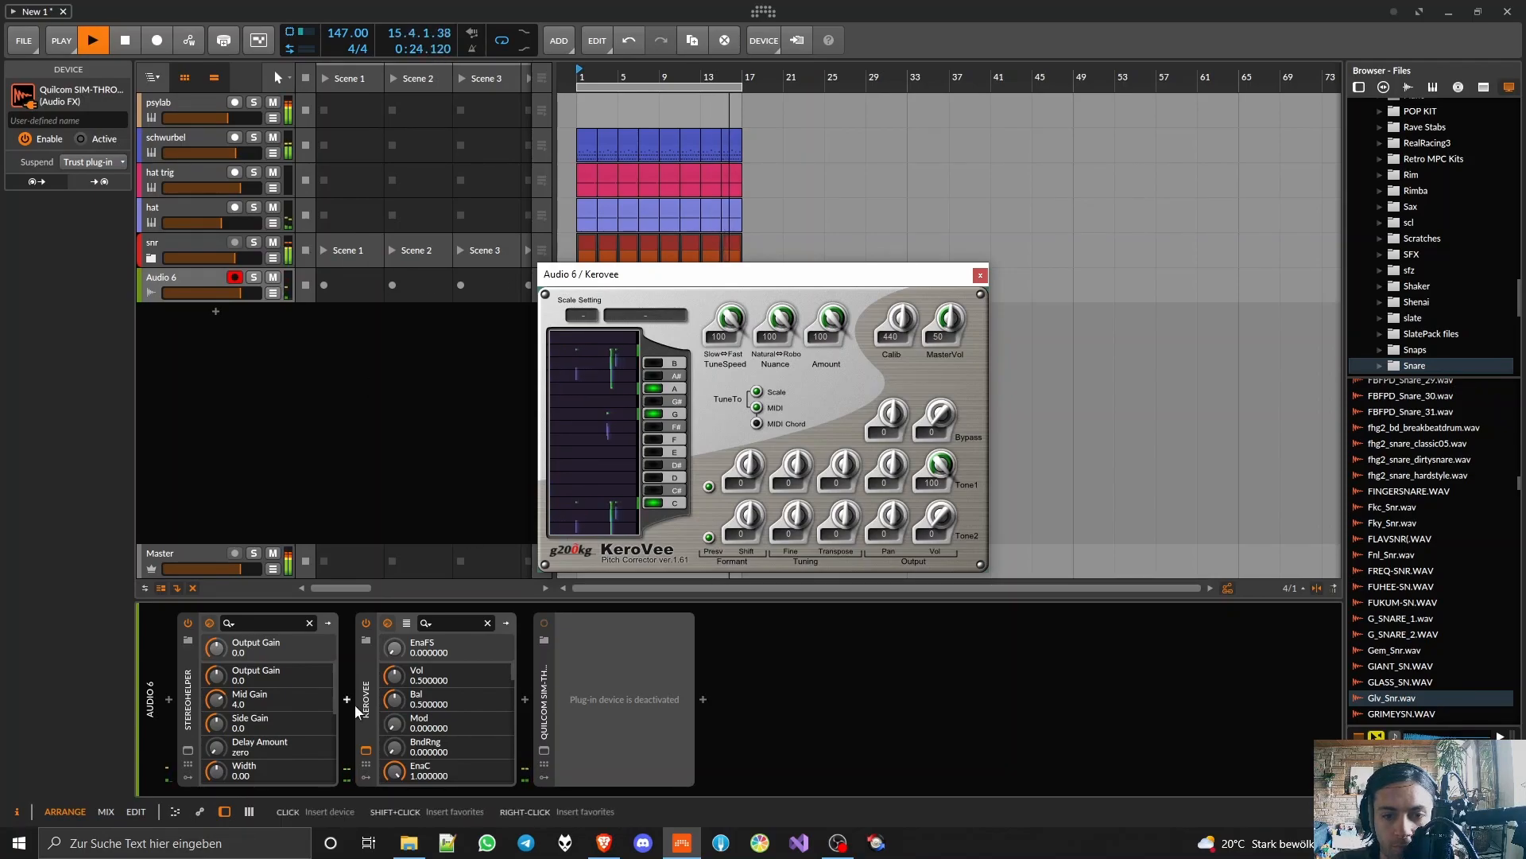
Step: Reactivate SIM-THROAT, swap Kerovee's window for the SIM-THROAT one and set the throat mode to Smooth
left_click(553, 697)
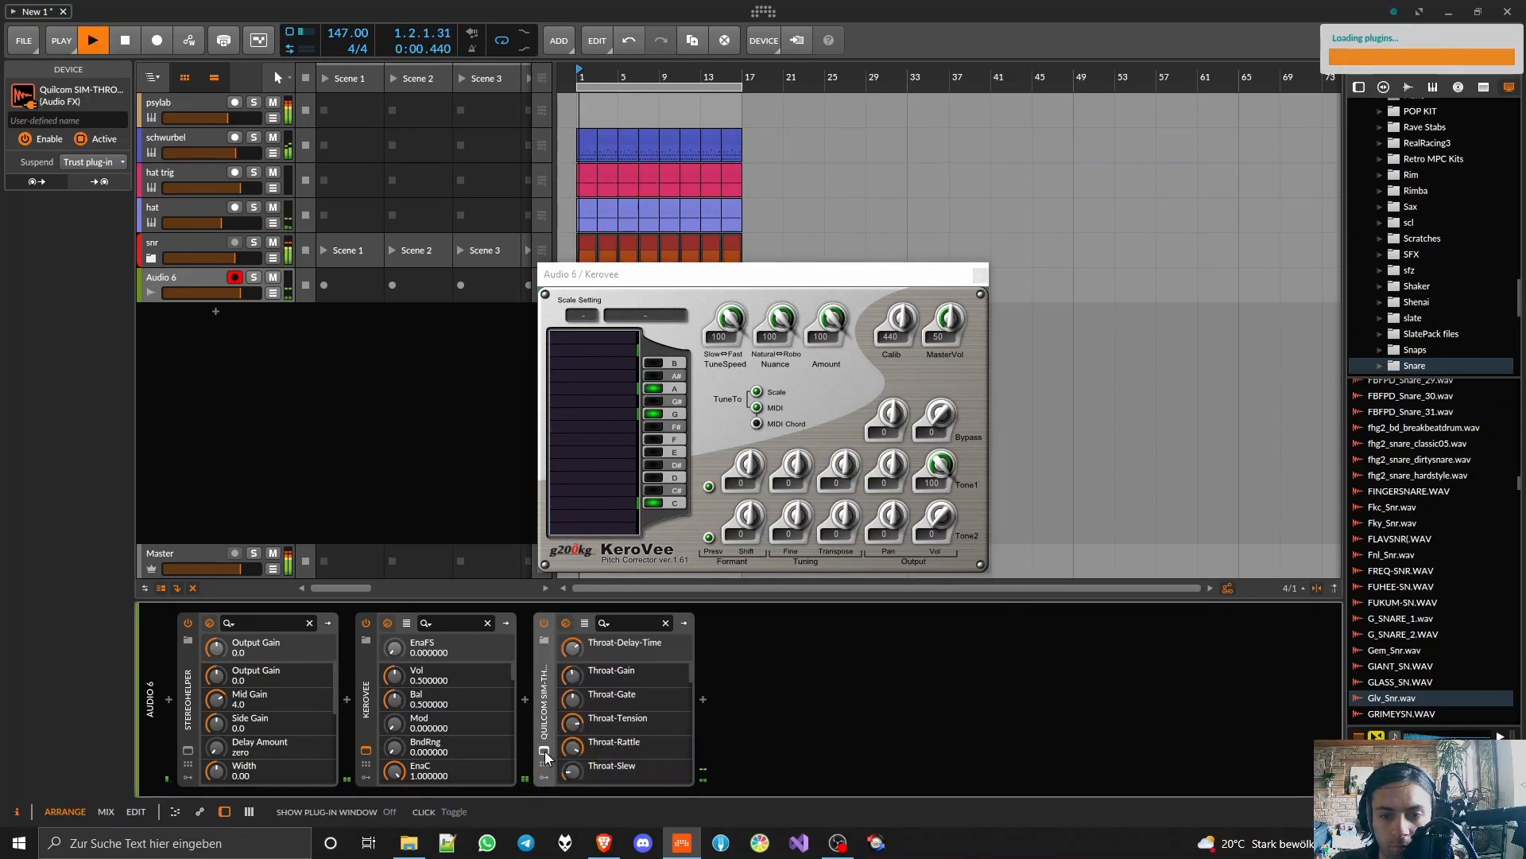
double_click(369, 696)
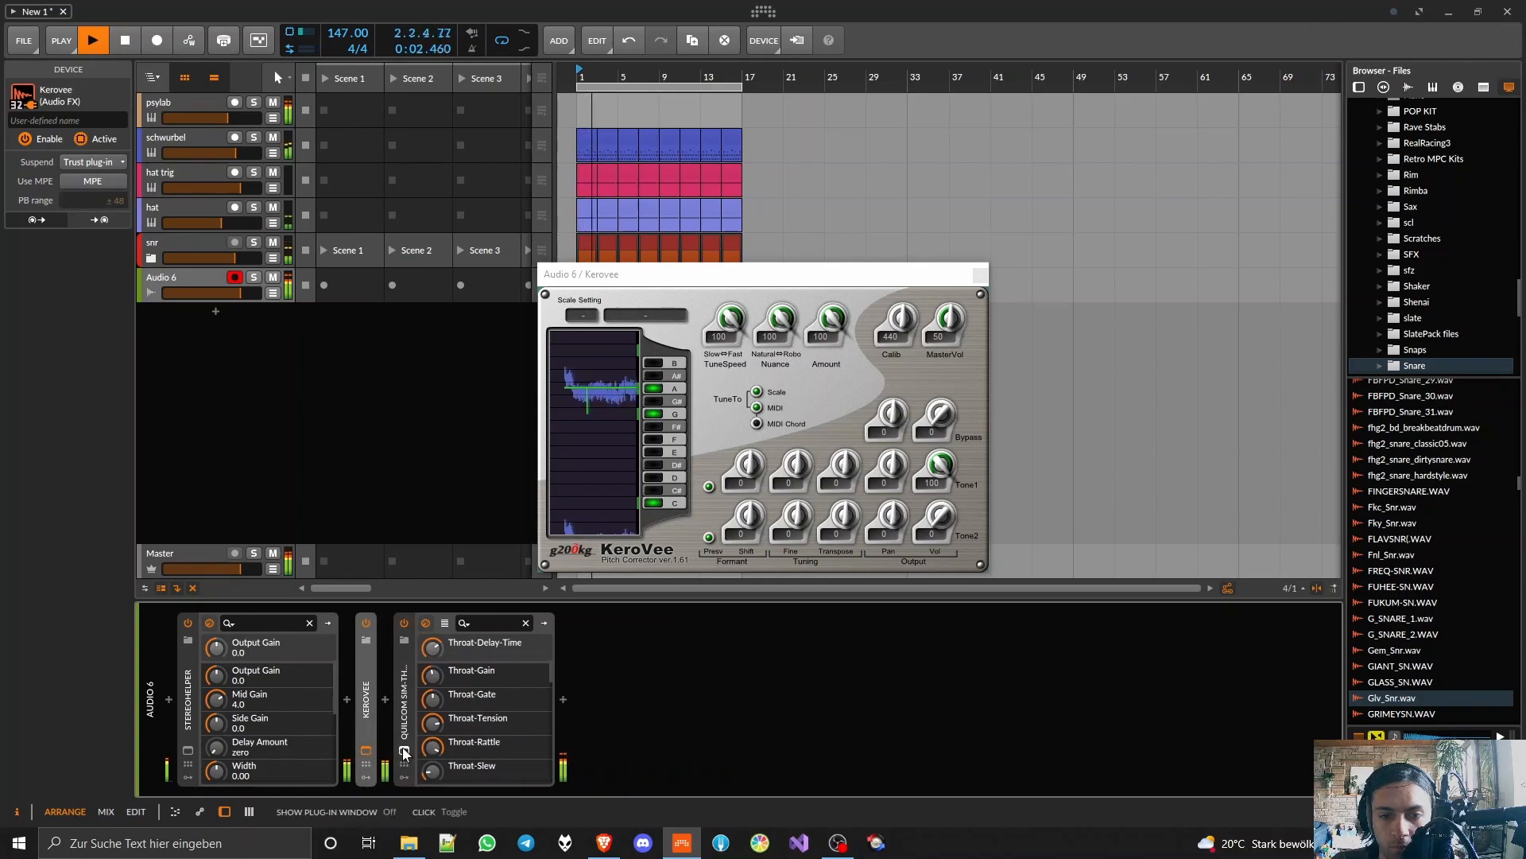
left_click(404, 750)
left_click_drag(628, 274, 339, 318)
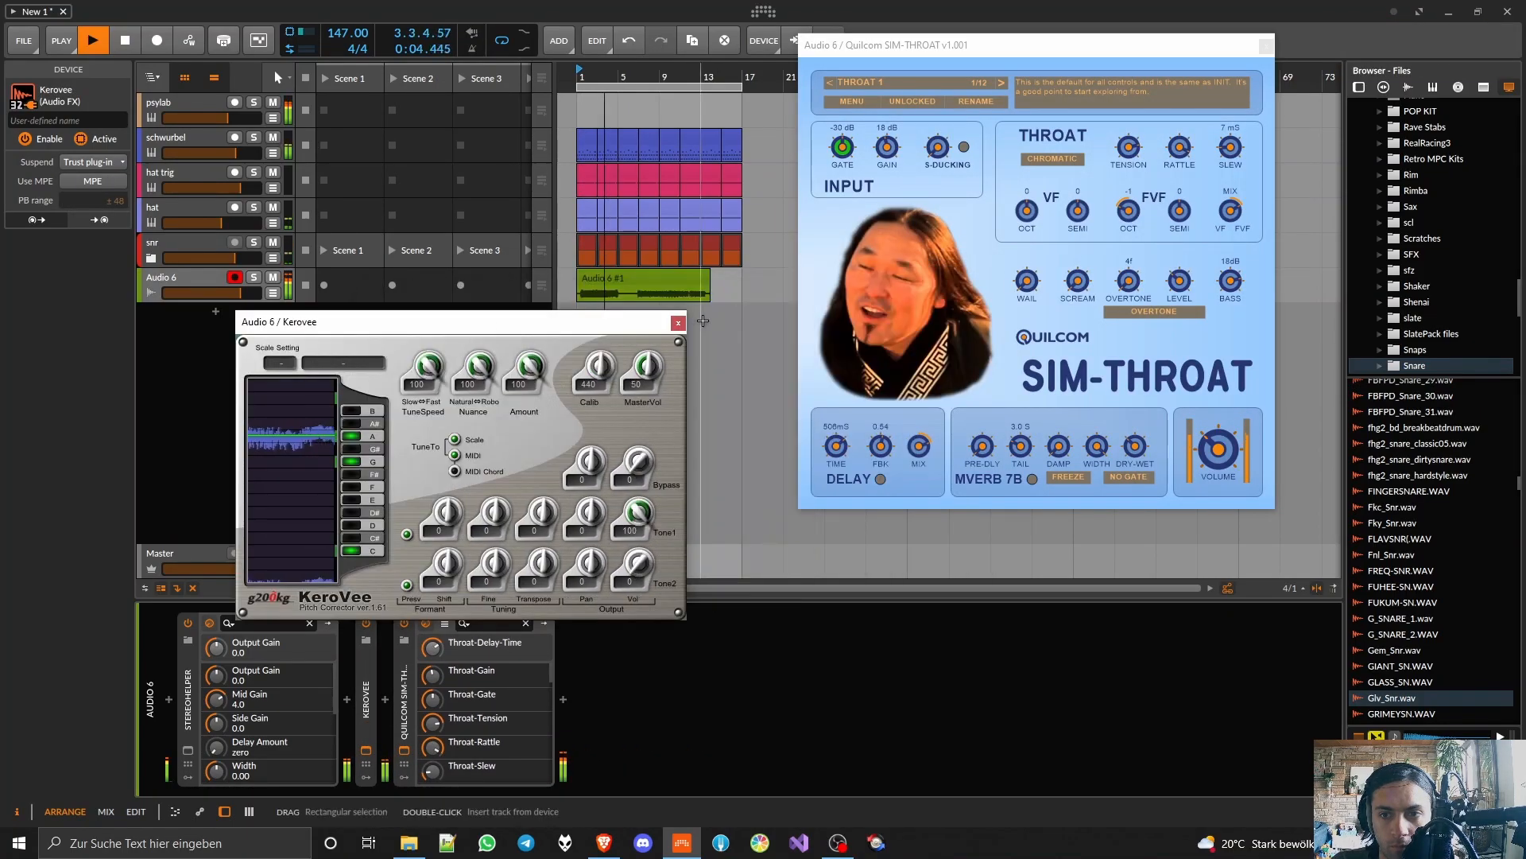
left_click(685, 317)
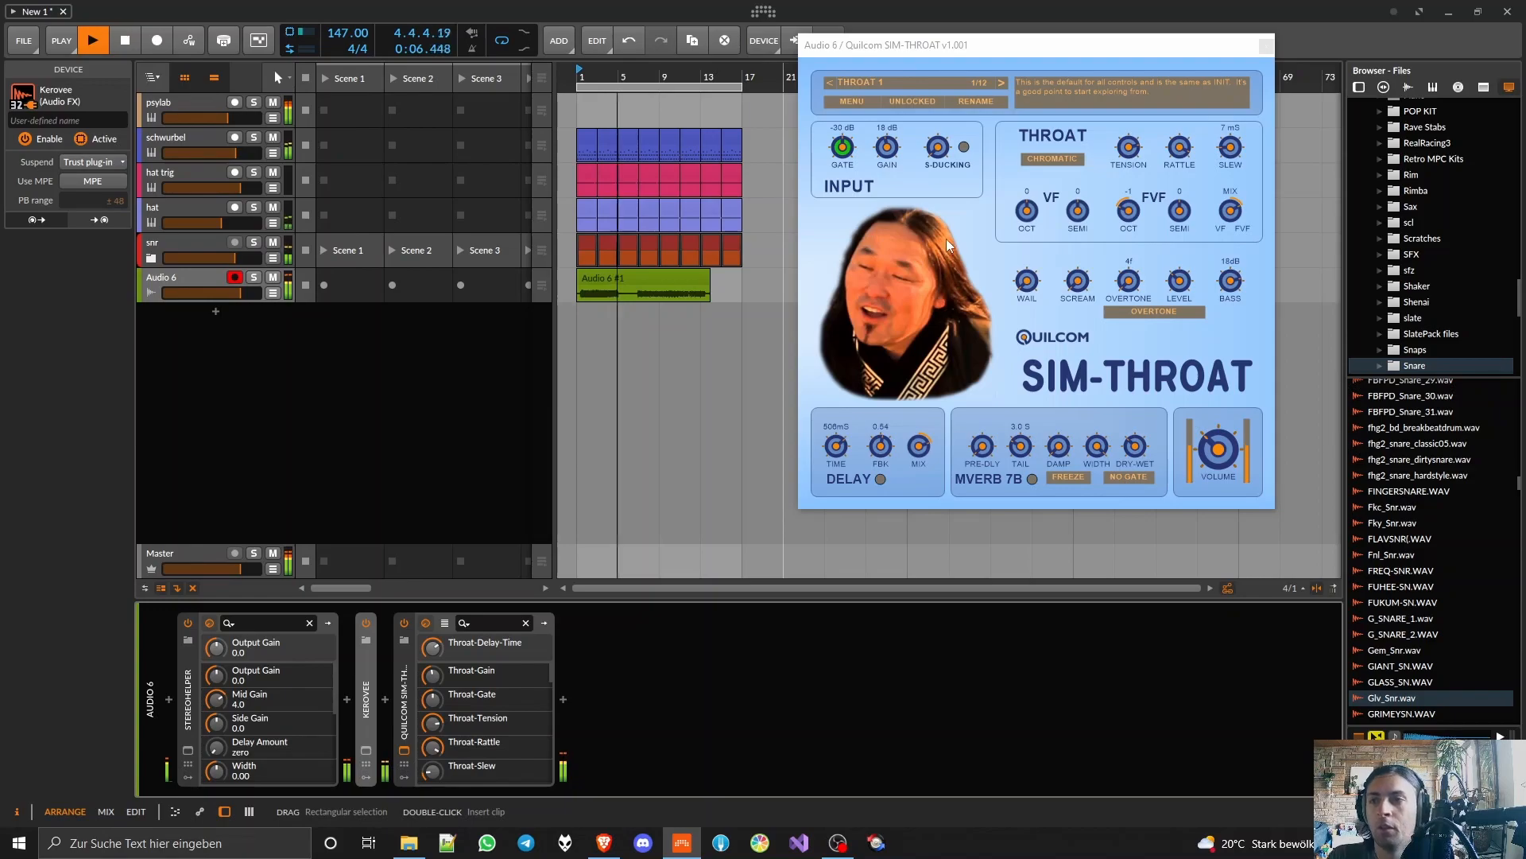
left_click(1069, 158)
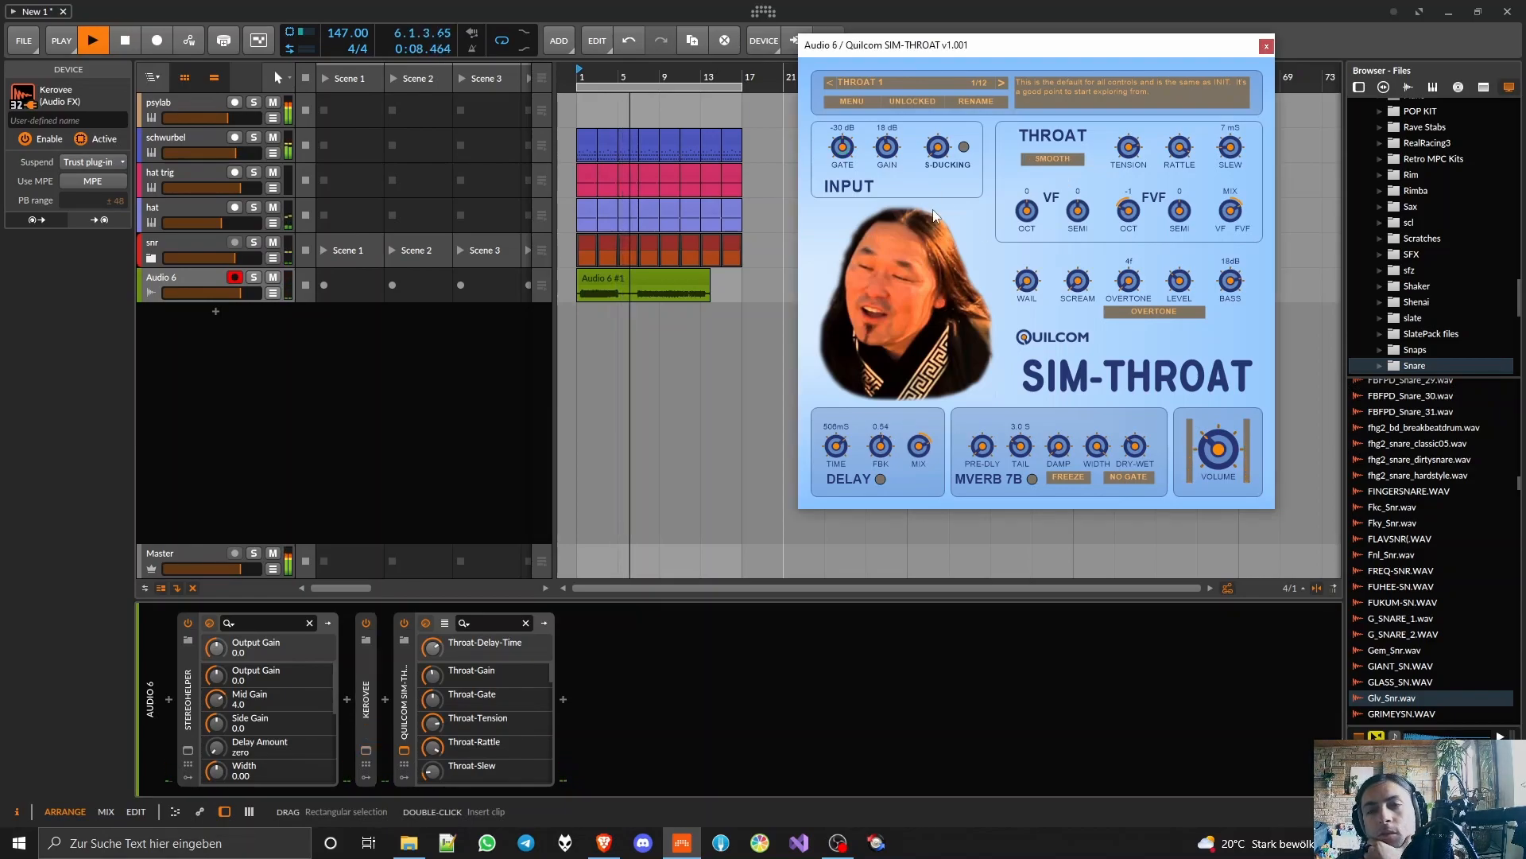
Step: Enlarge the Audio 6 track and cut its recording down to the last take, starting at bar 1
left_click(244, 301)
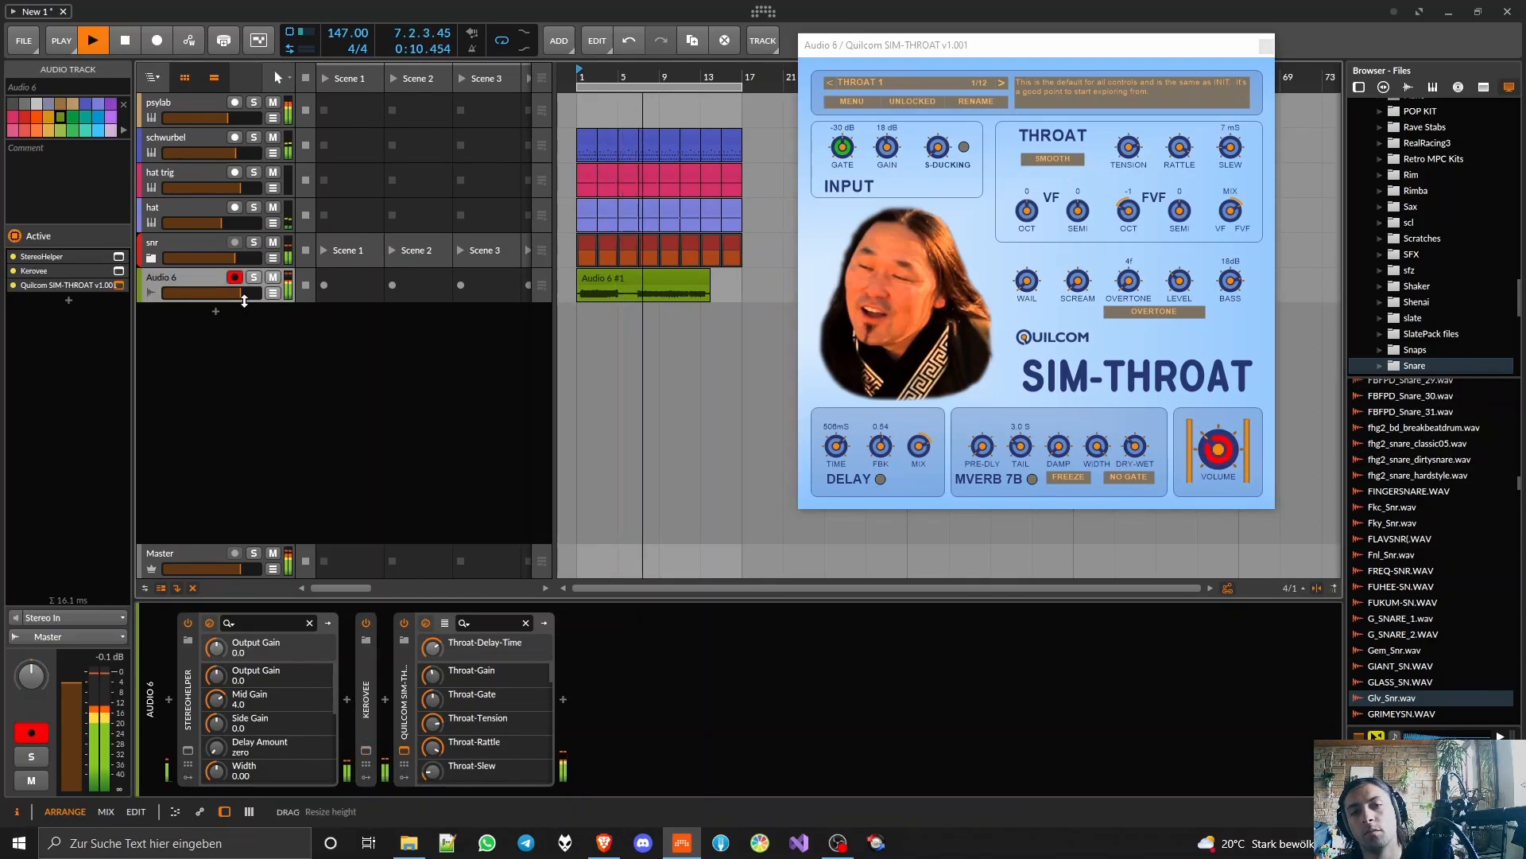
left_click_drag(244, 300, 244, 461)
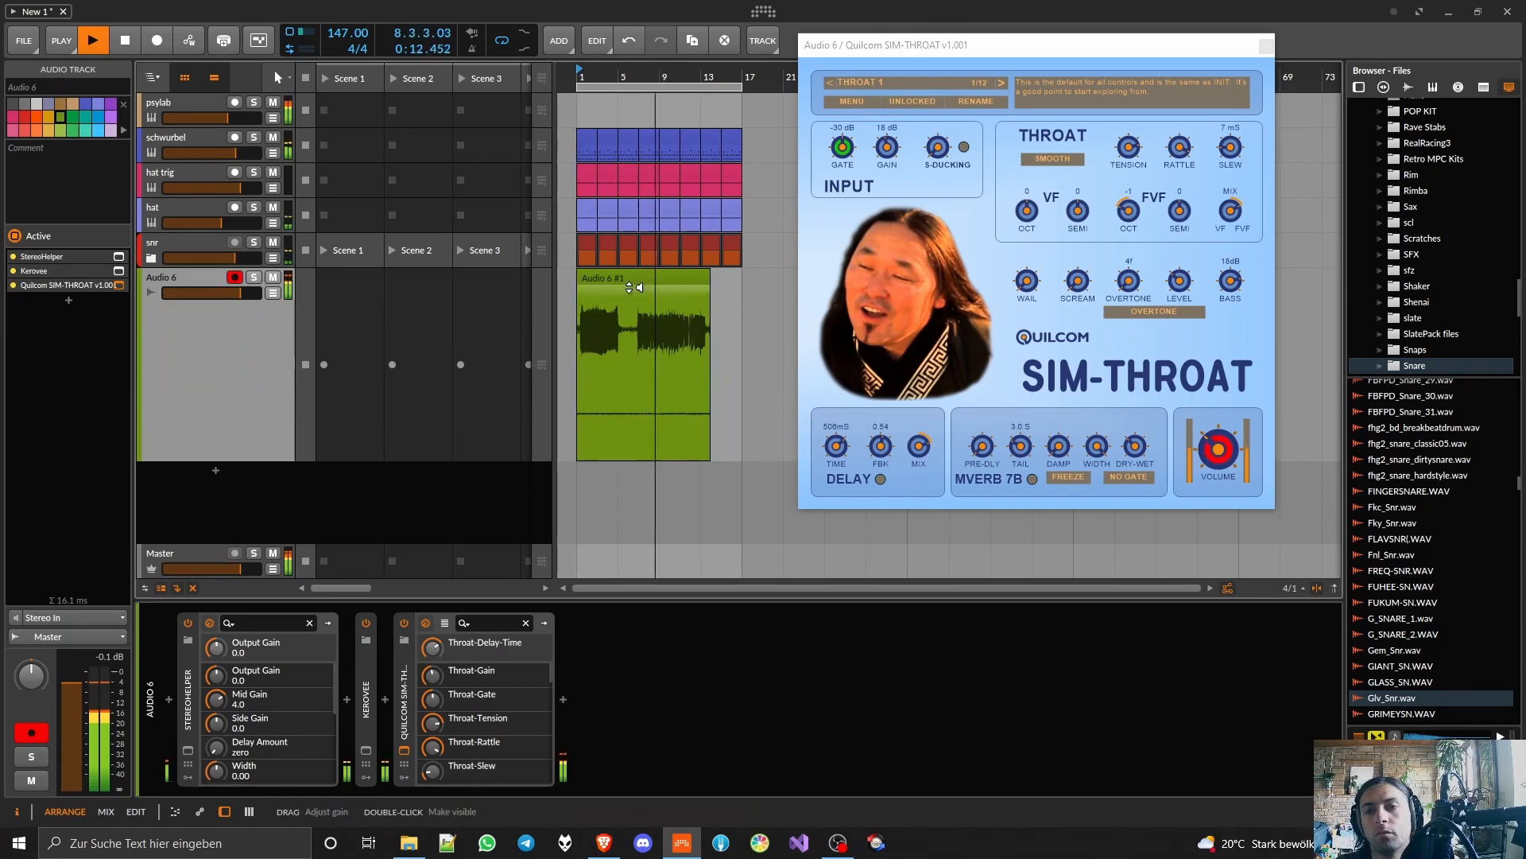
scroll(633, 287, "up", 3)
scroll(656, 287, "down", 3)
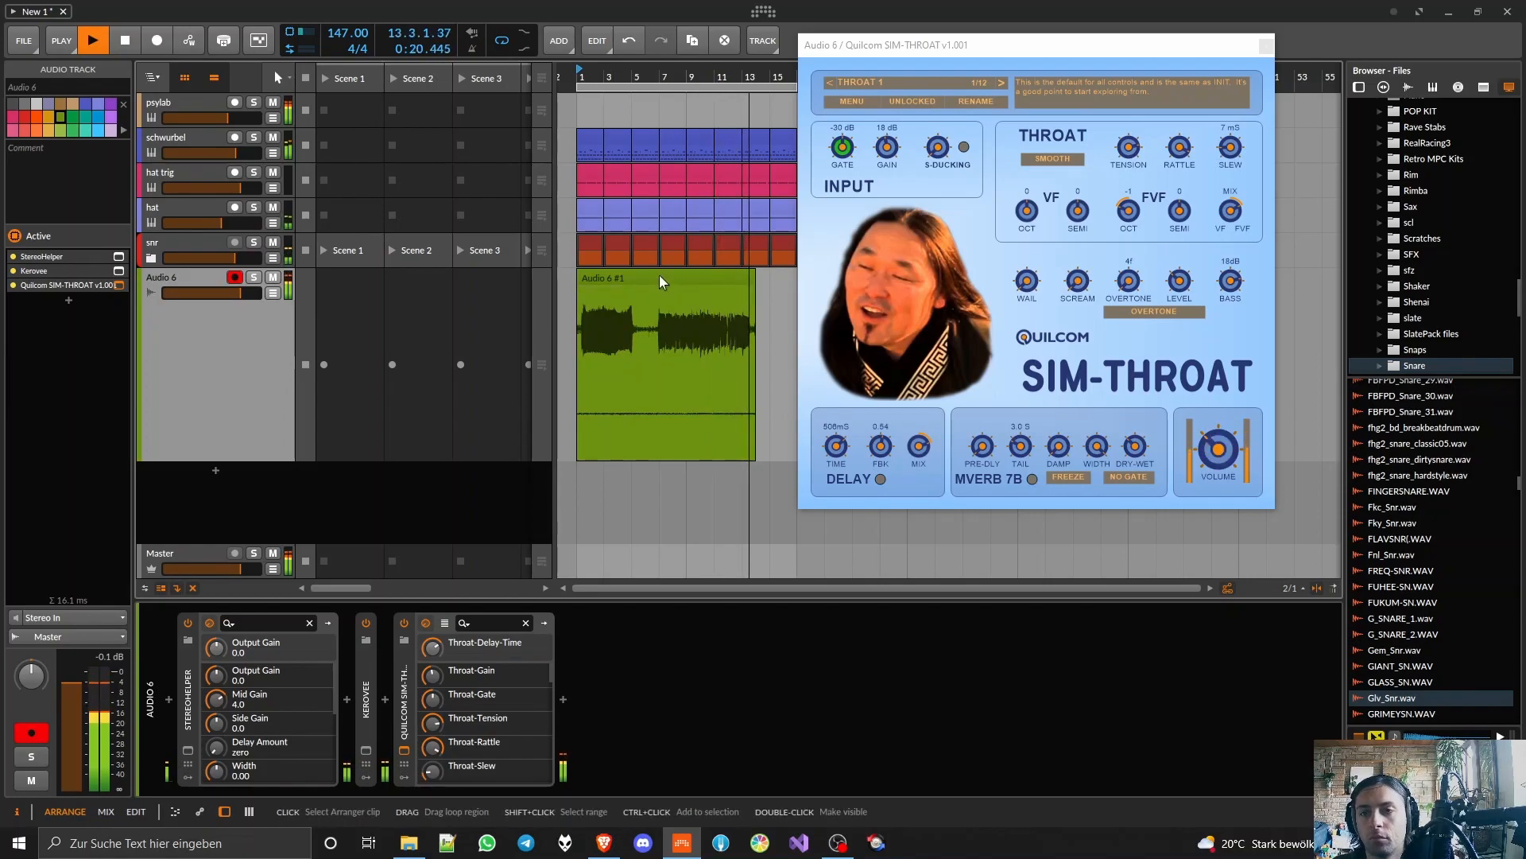
key("space")
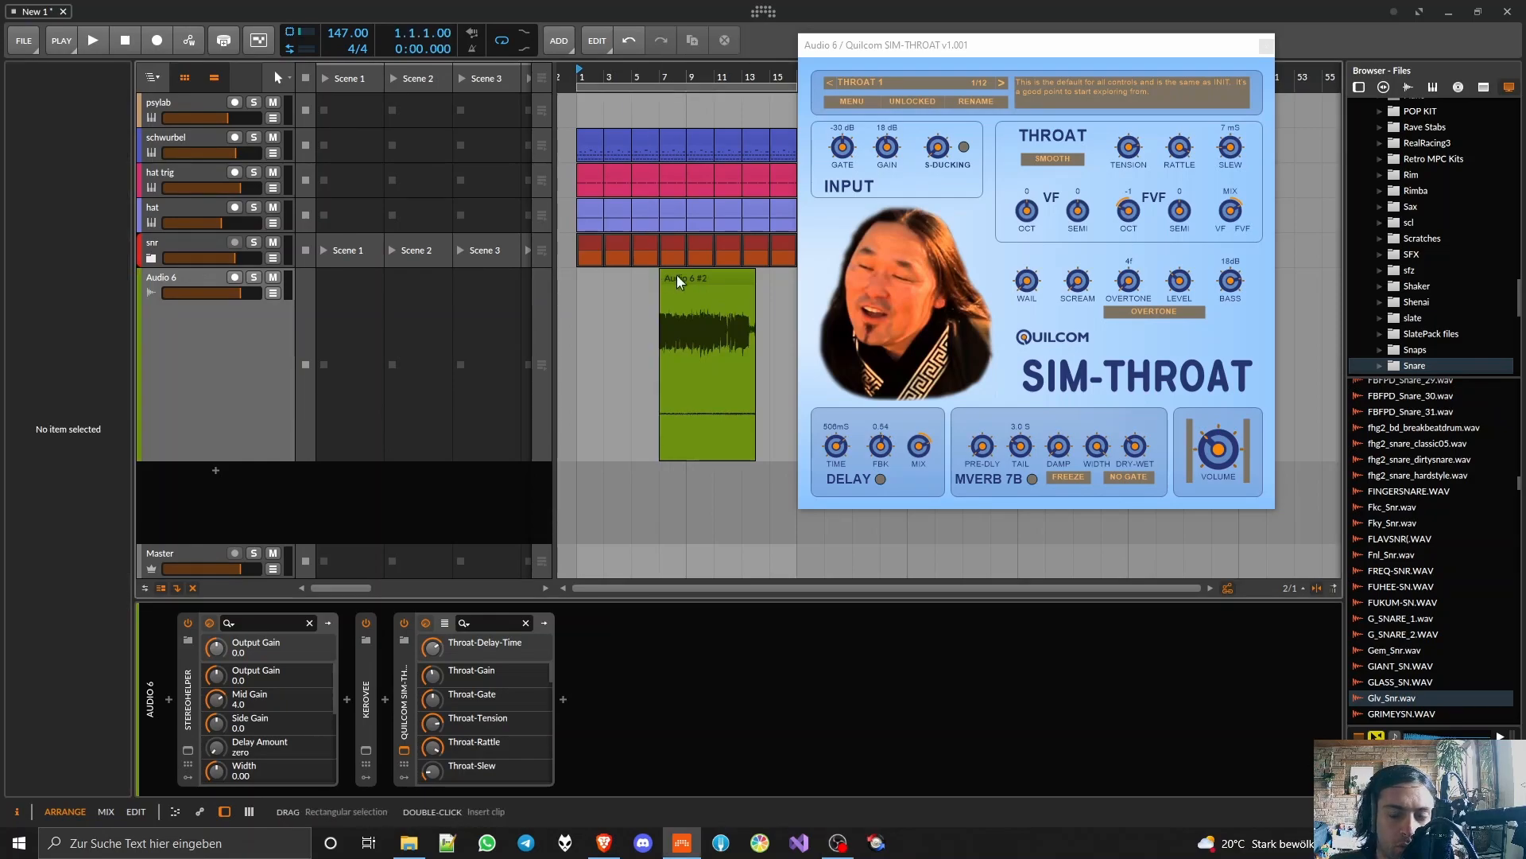
left_click_drag(677, 278, 593, 277)
left_click(581, 73)
key("space")
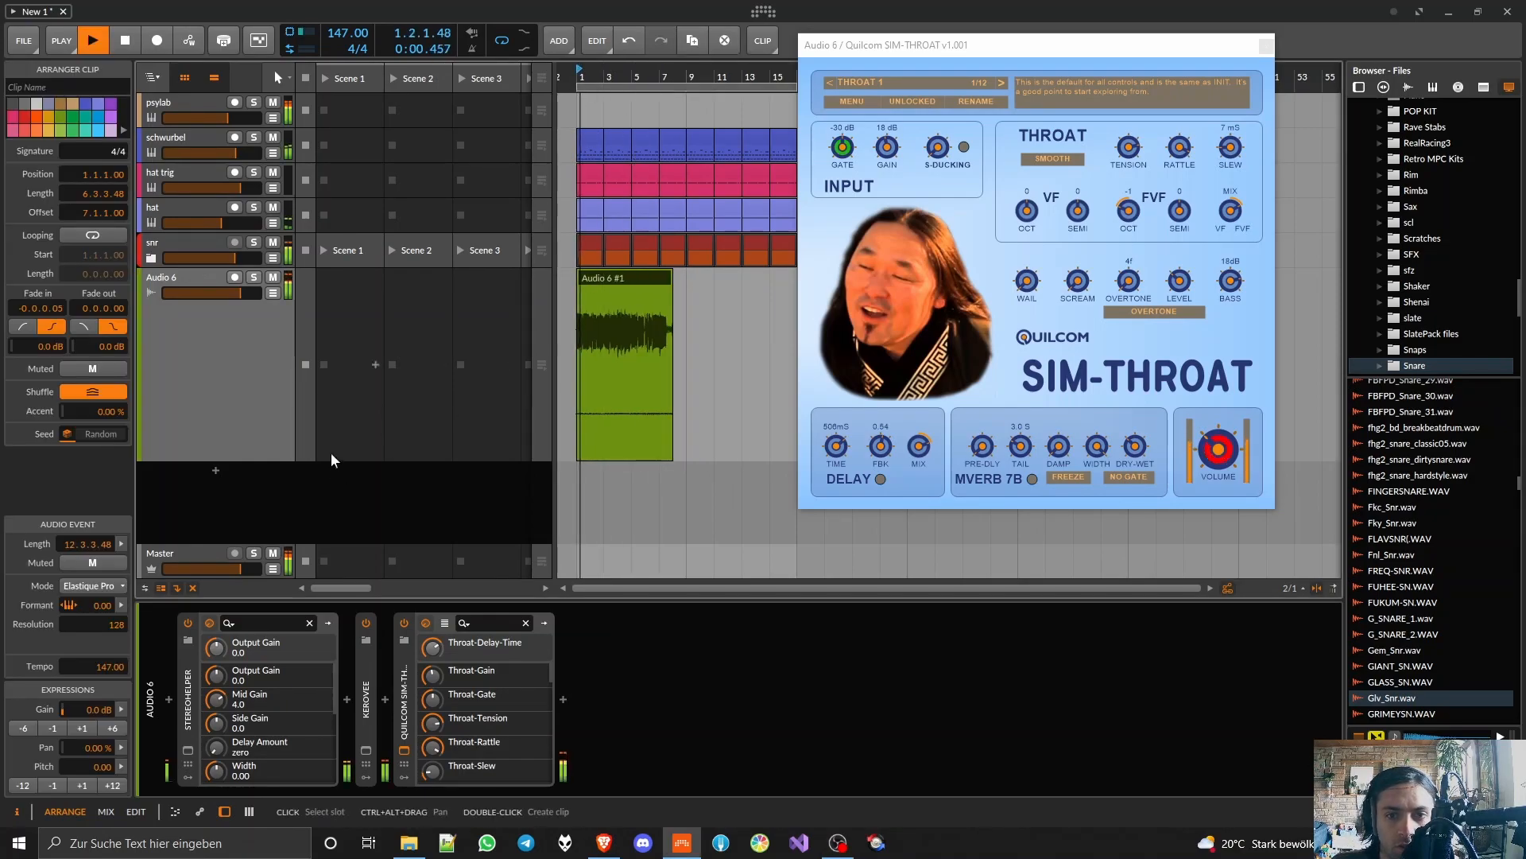
Step: Reduce the Audio 6 track height, close the SIM-THROAT window and replay the take from bar 1
mouse_move(270, 461)
left_mouse_down()
mouse_move(274, 173)
mouse_move(245, 341)
left_mouse_up()
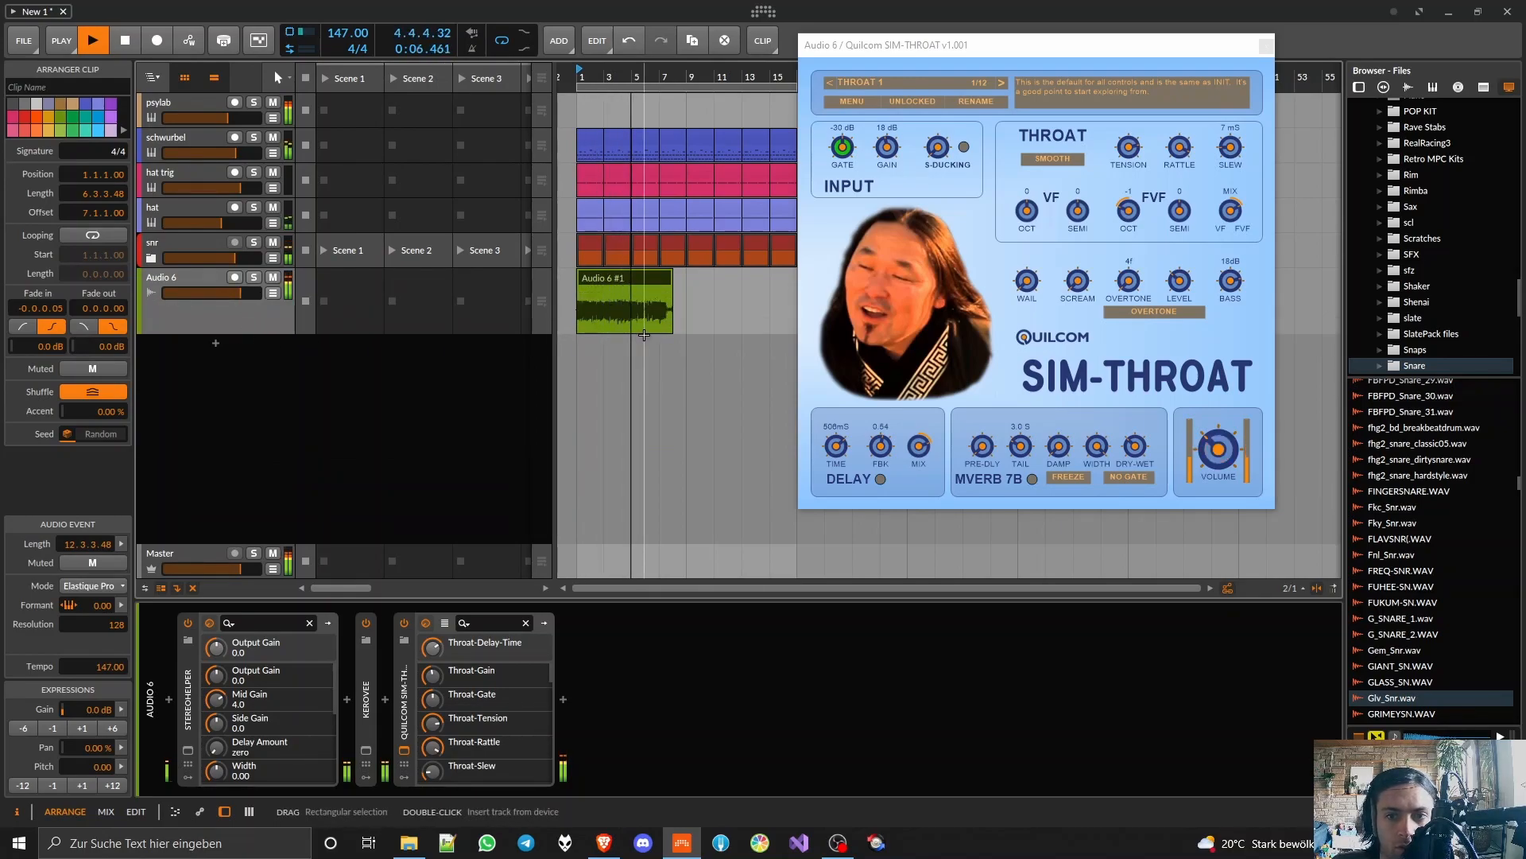
left_click(1267, 49)
key("space")
key("space")
scroll(572, 278, "up", 5)
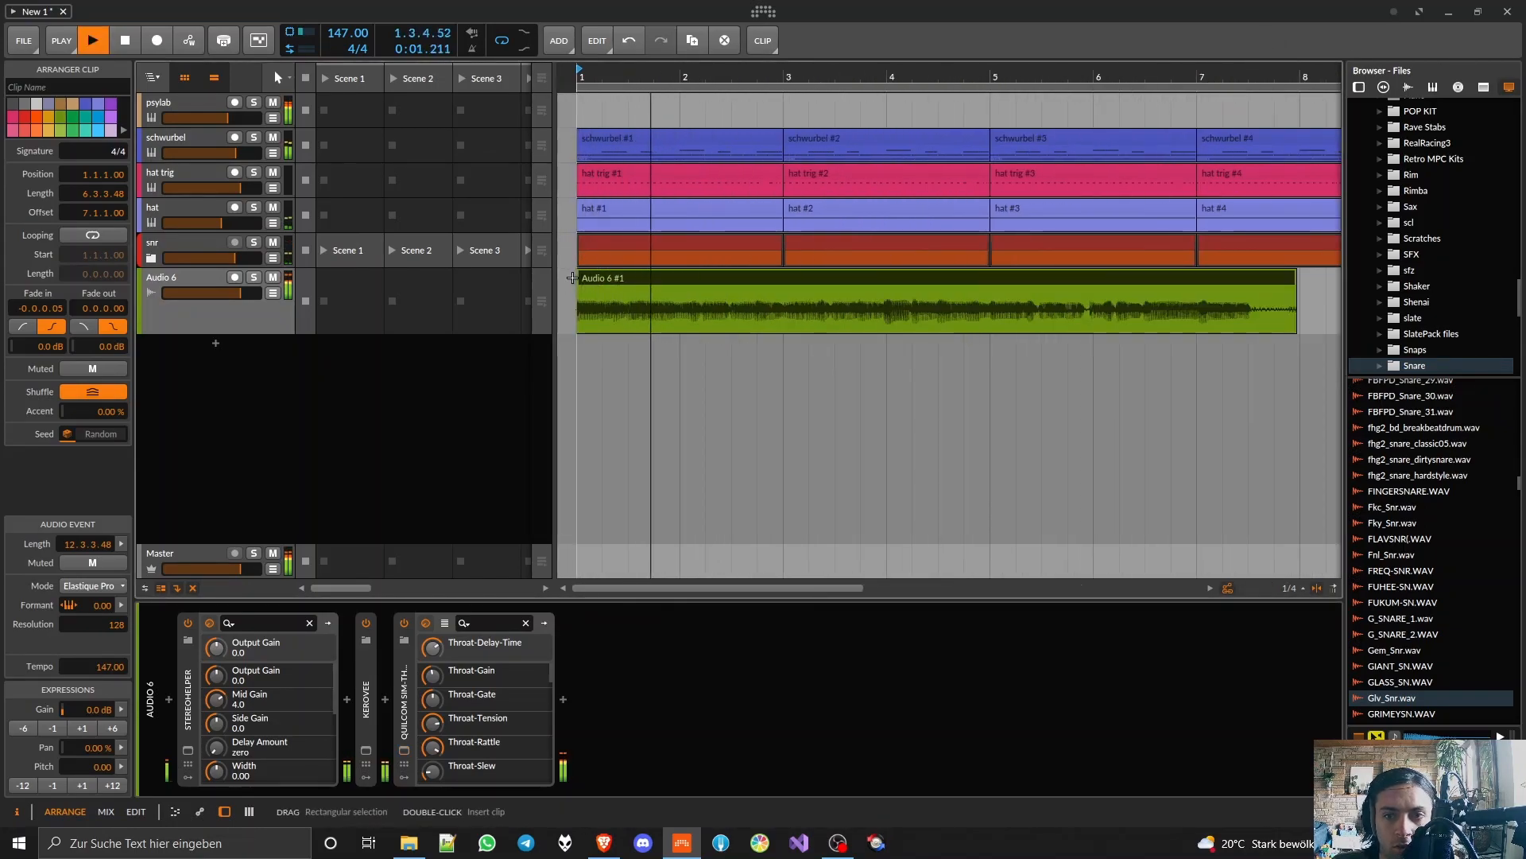
Step: Split the Audio 6 vocal clip at position 2.3 and again at bar 4
key("5")
key("space")
key("space")
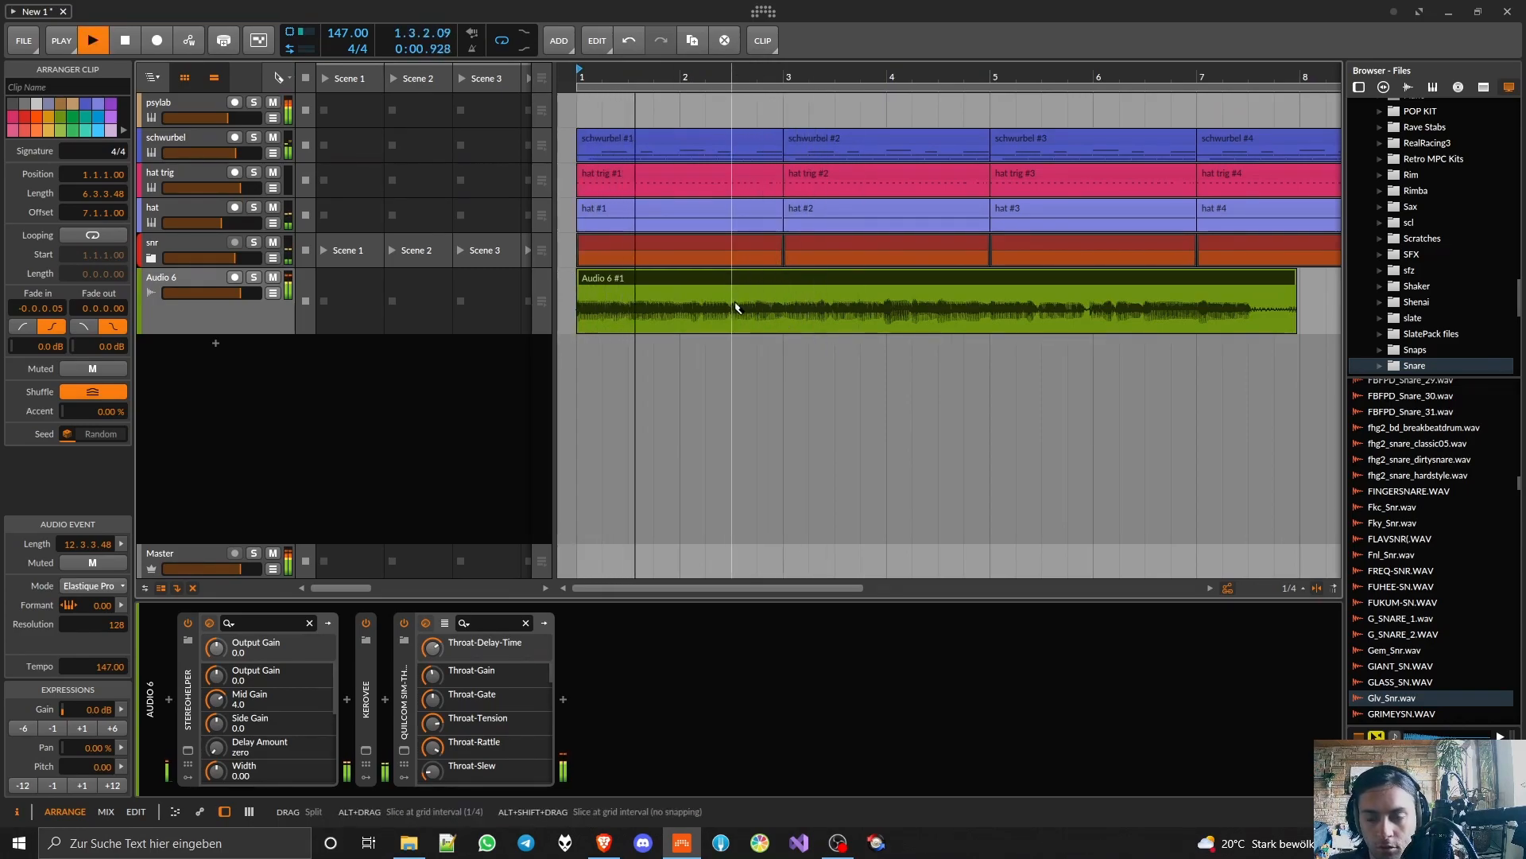
left_click(732, 301)
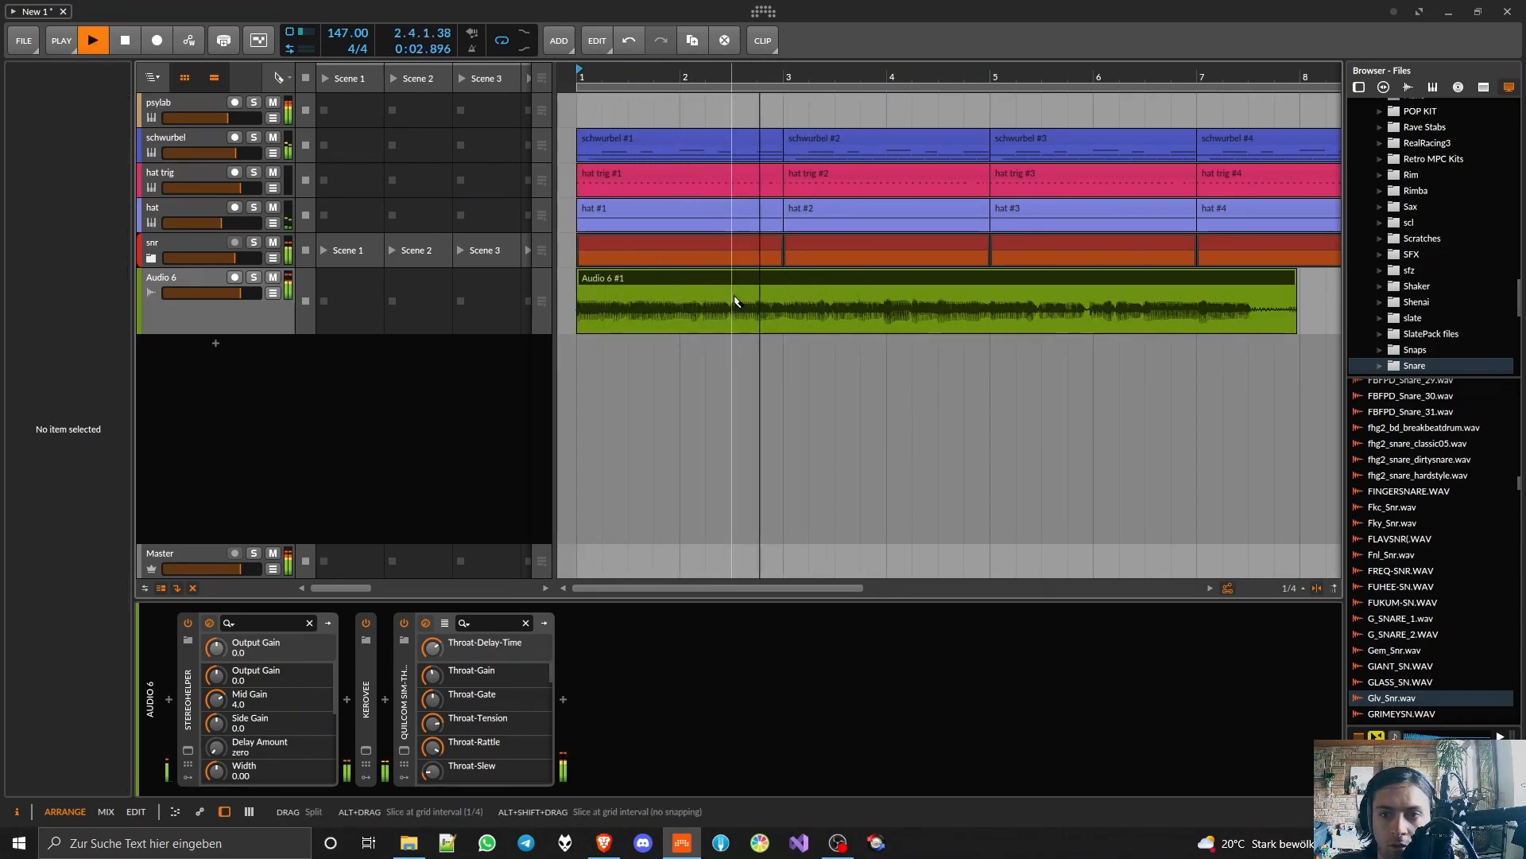
key("1")
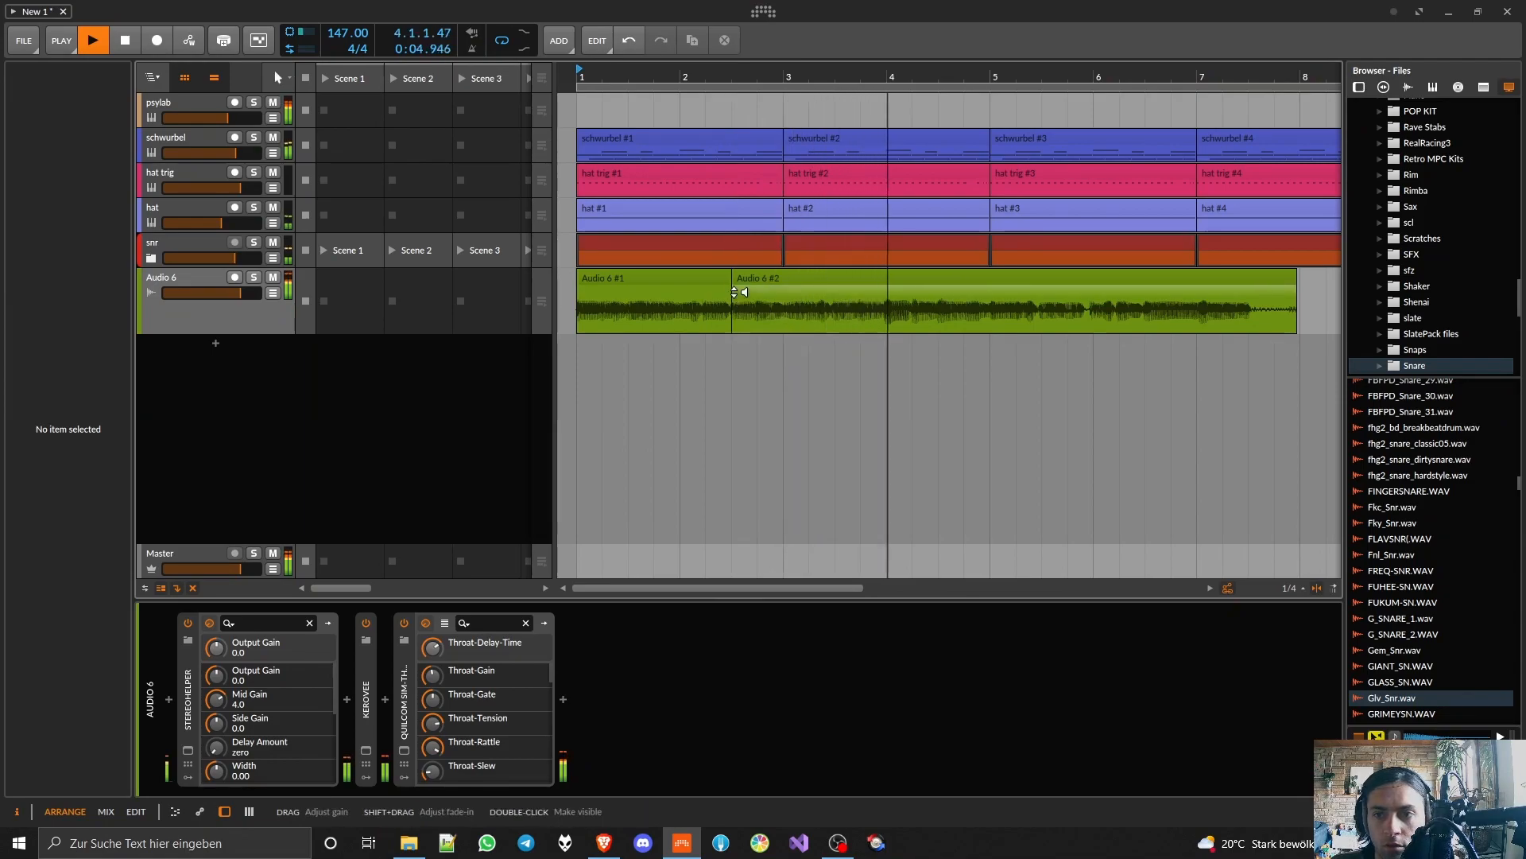
key("5")
left_click(888, 290)
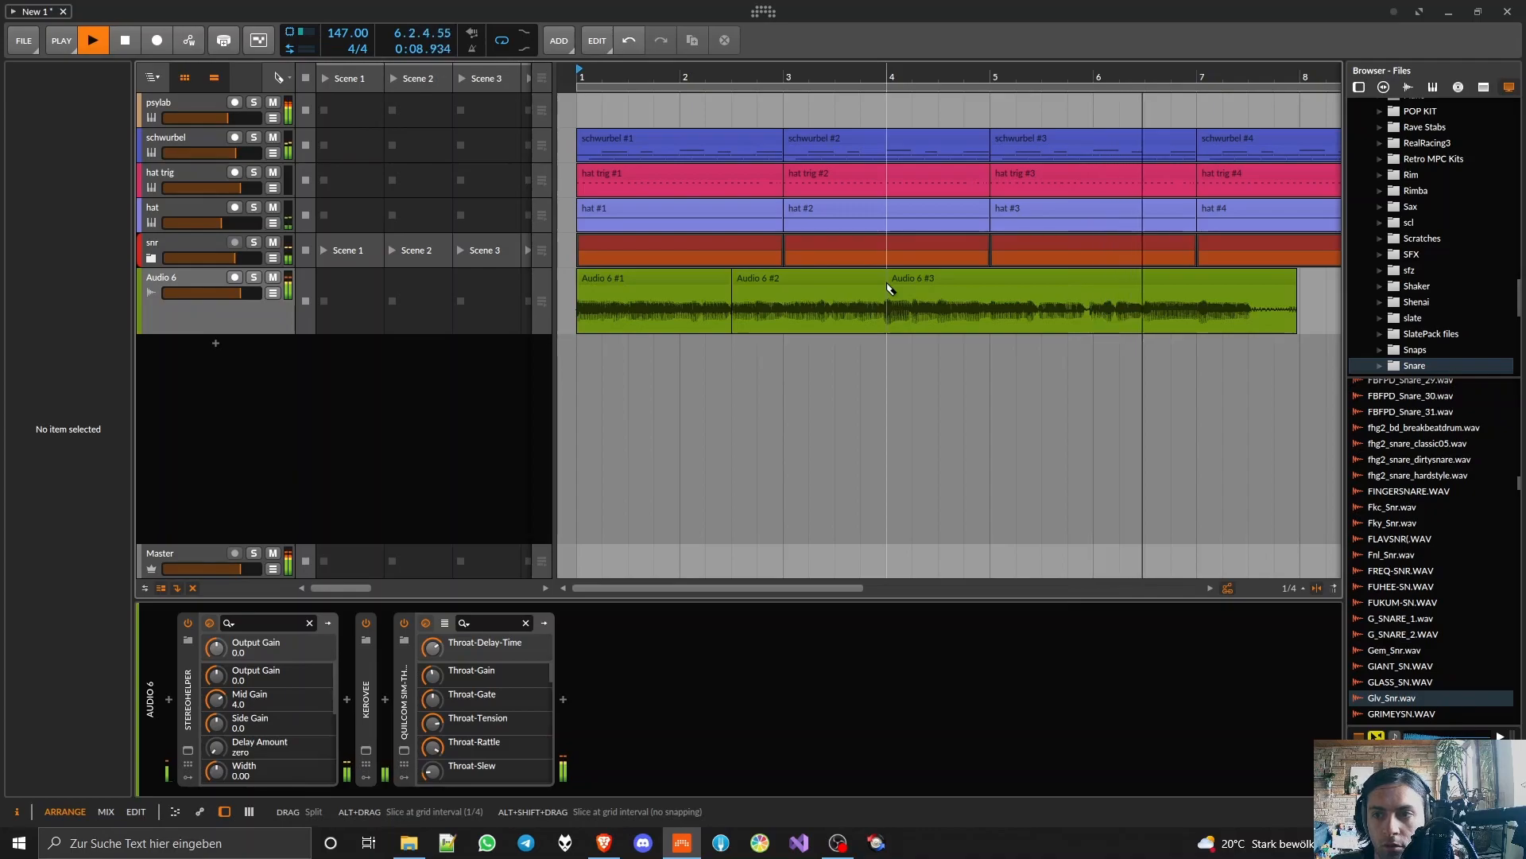
Step: Move the second and third vocal clips together so the second starts at bar 3, and play the result
key("space")
key("1")
left_click(851, 274)
left_click(903, 273, "ctrl")
left_click_drag(820, 275, 876, 274)
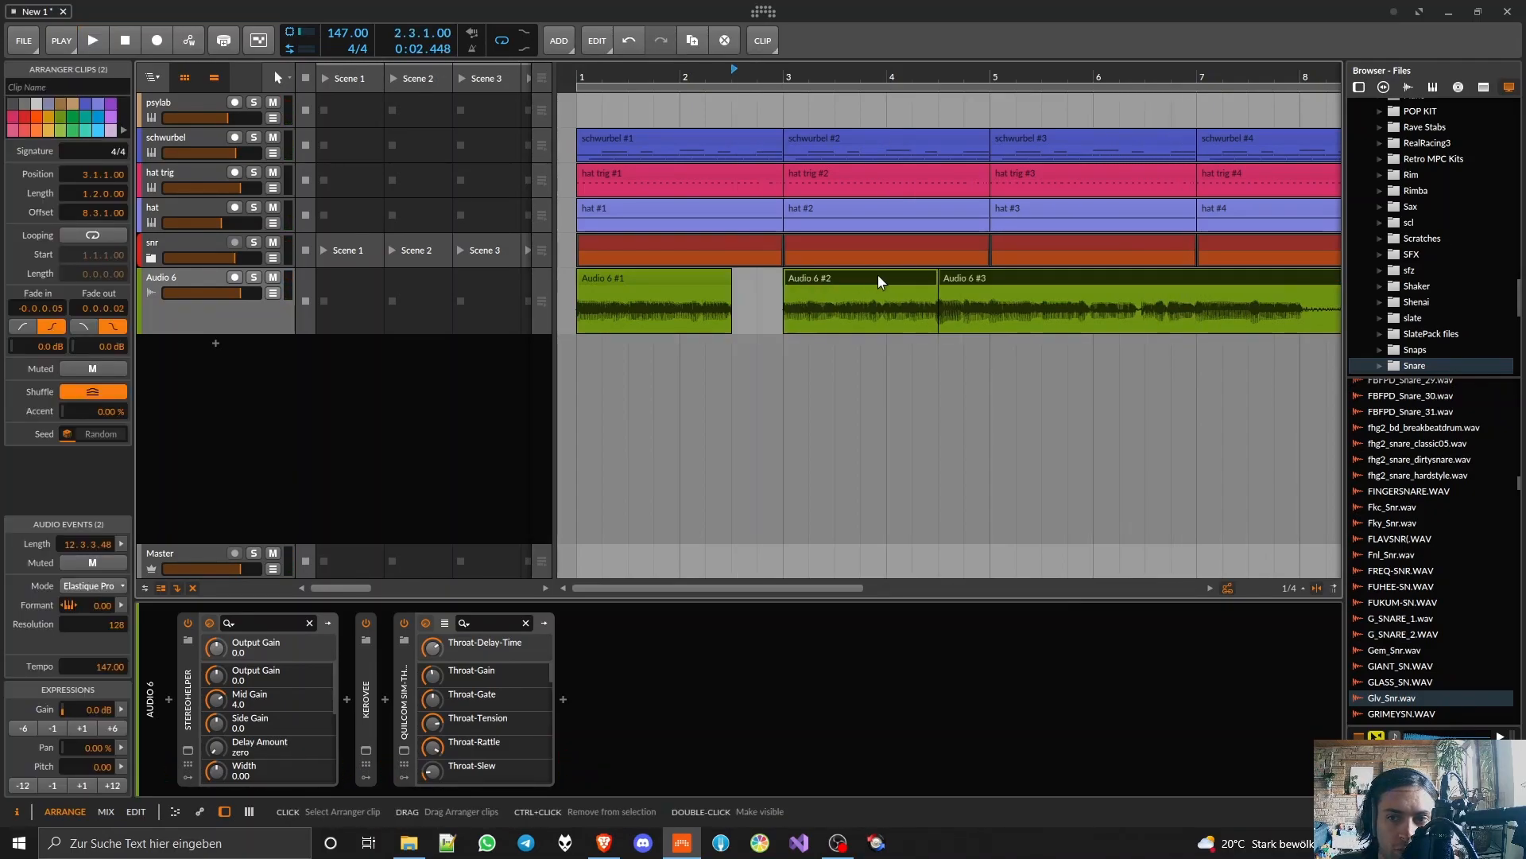
key("space")
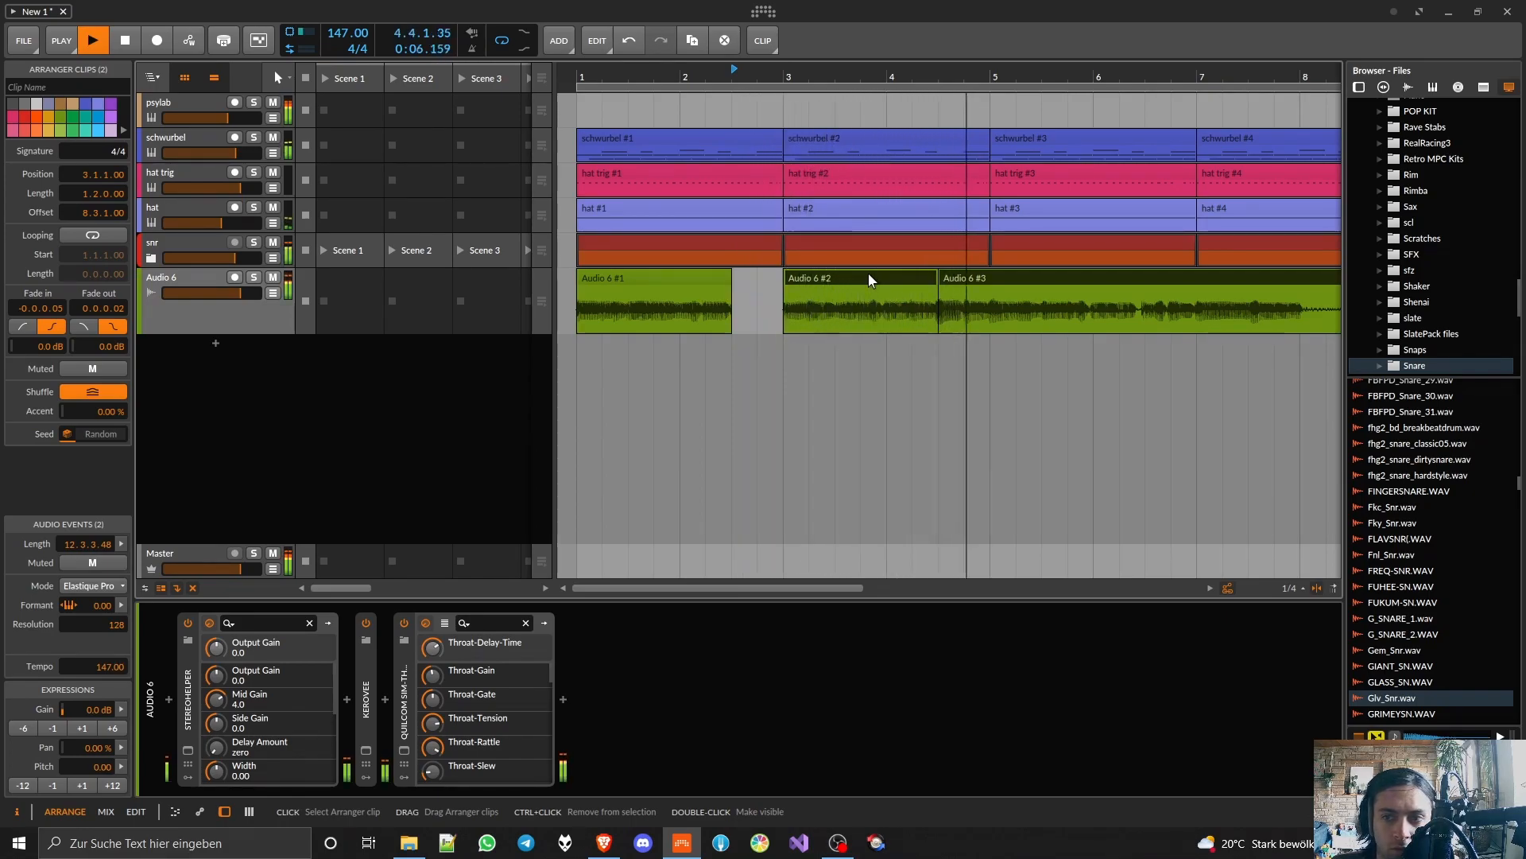
Step: Split the third vocal clip at bar 5, move its half-bar piece to 2.3 and copy that piece to 4.3
key("5")
left_click(993, 287)
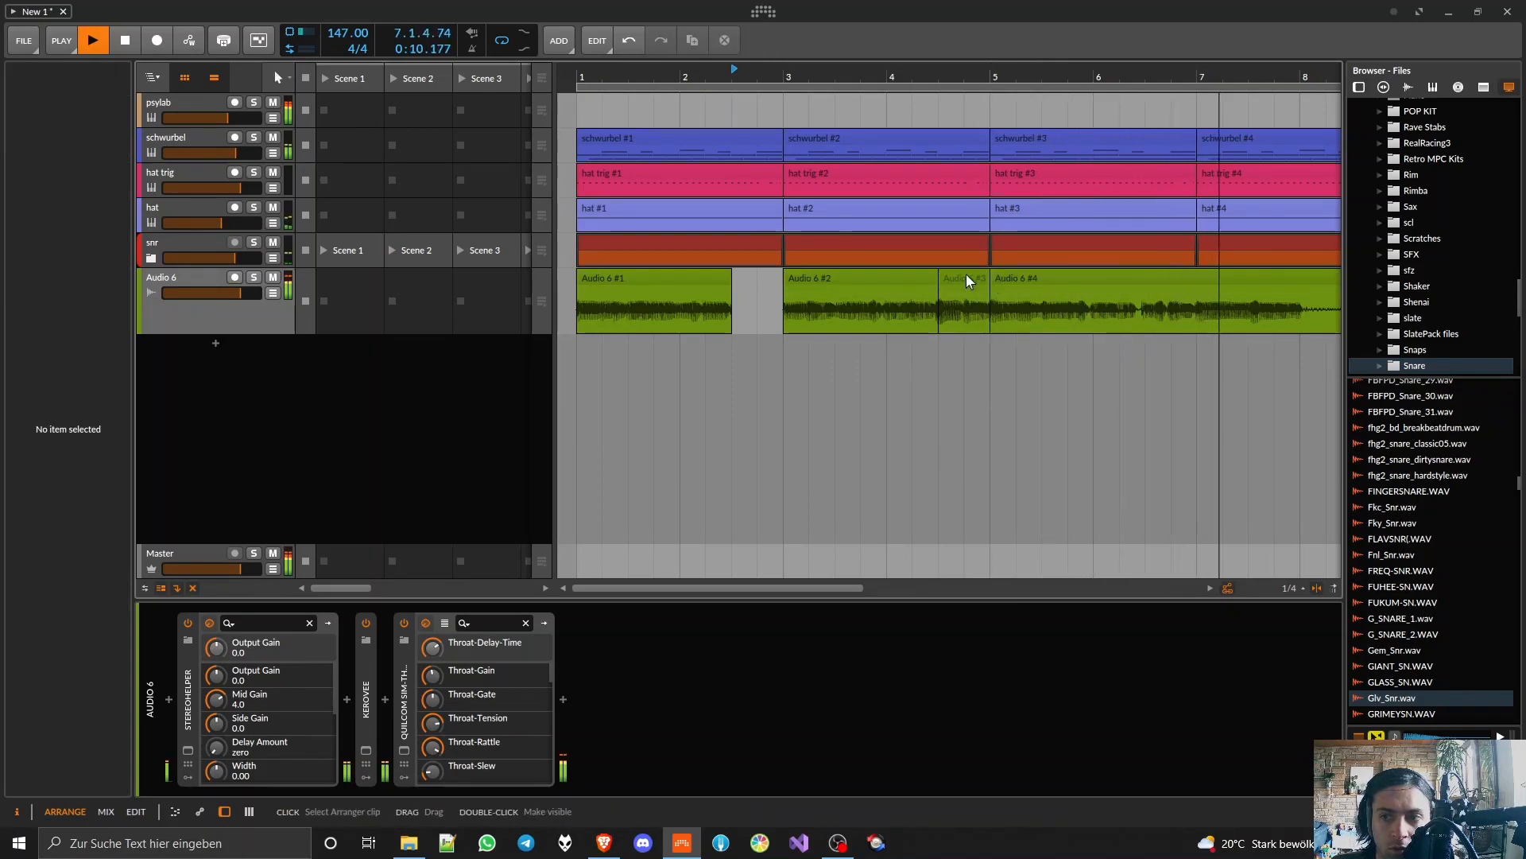
key("space")
left_click_drag(966, 273, 766, 283)
key("space")
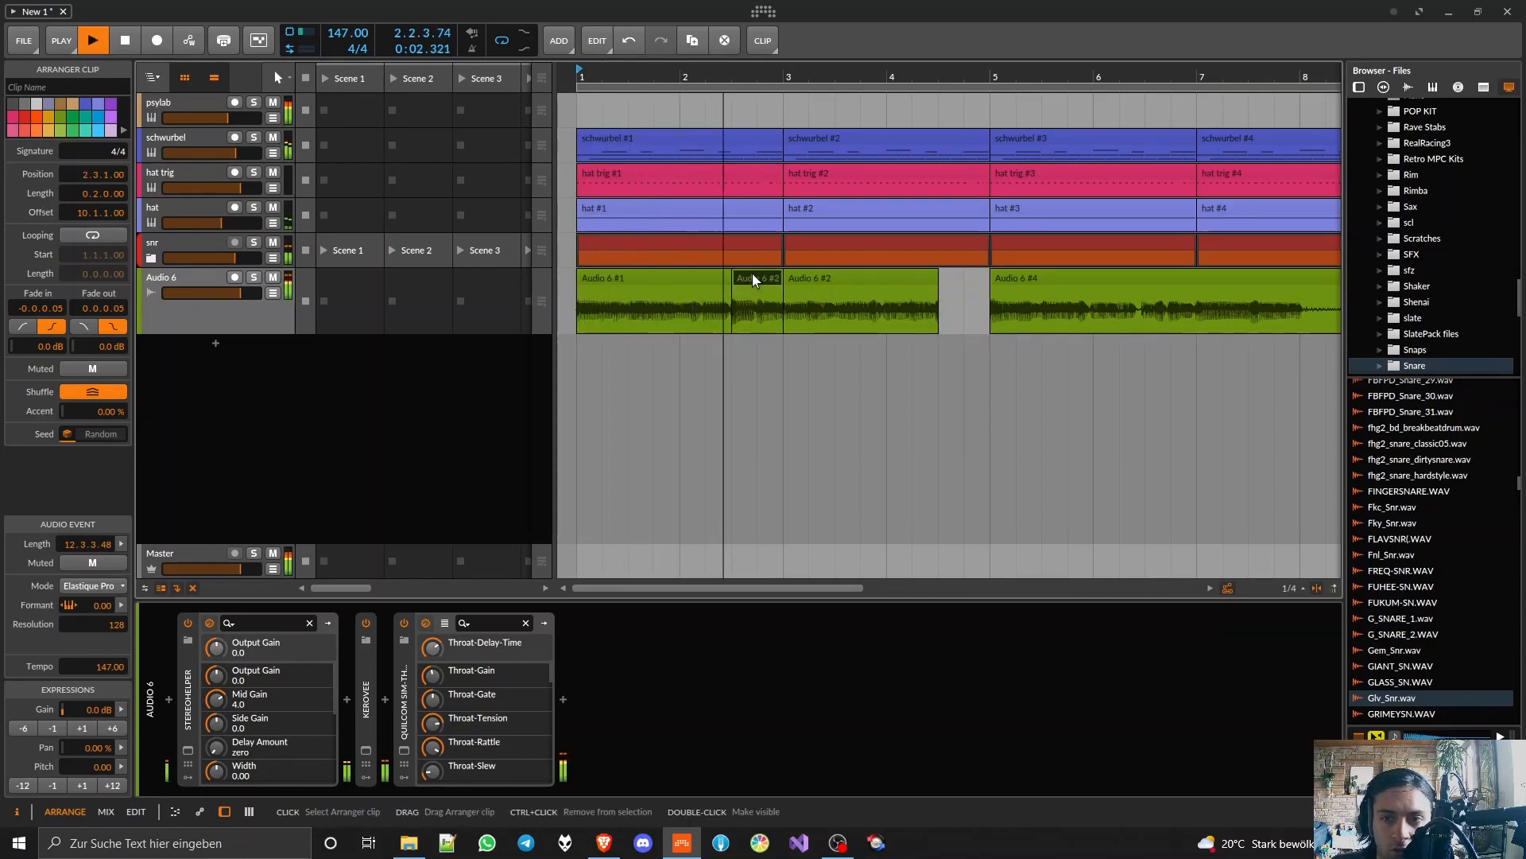
left_click_drag(752, 274, 959, 283)
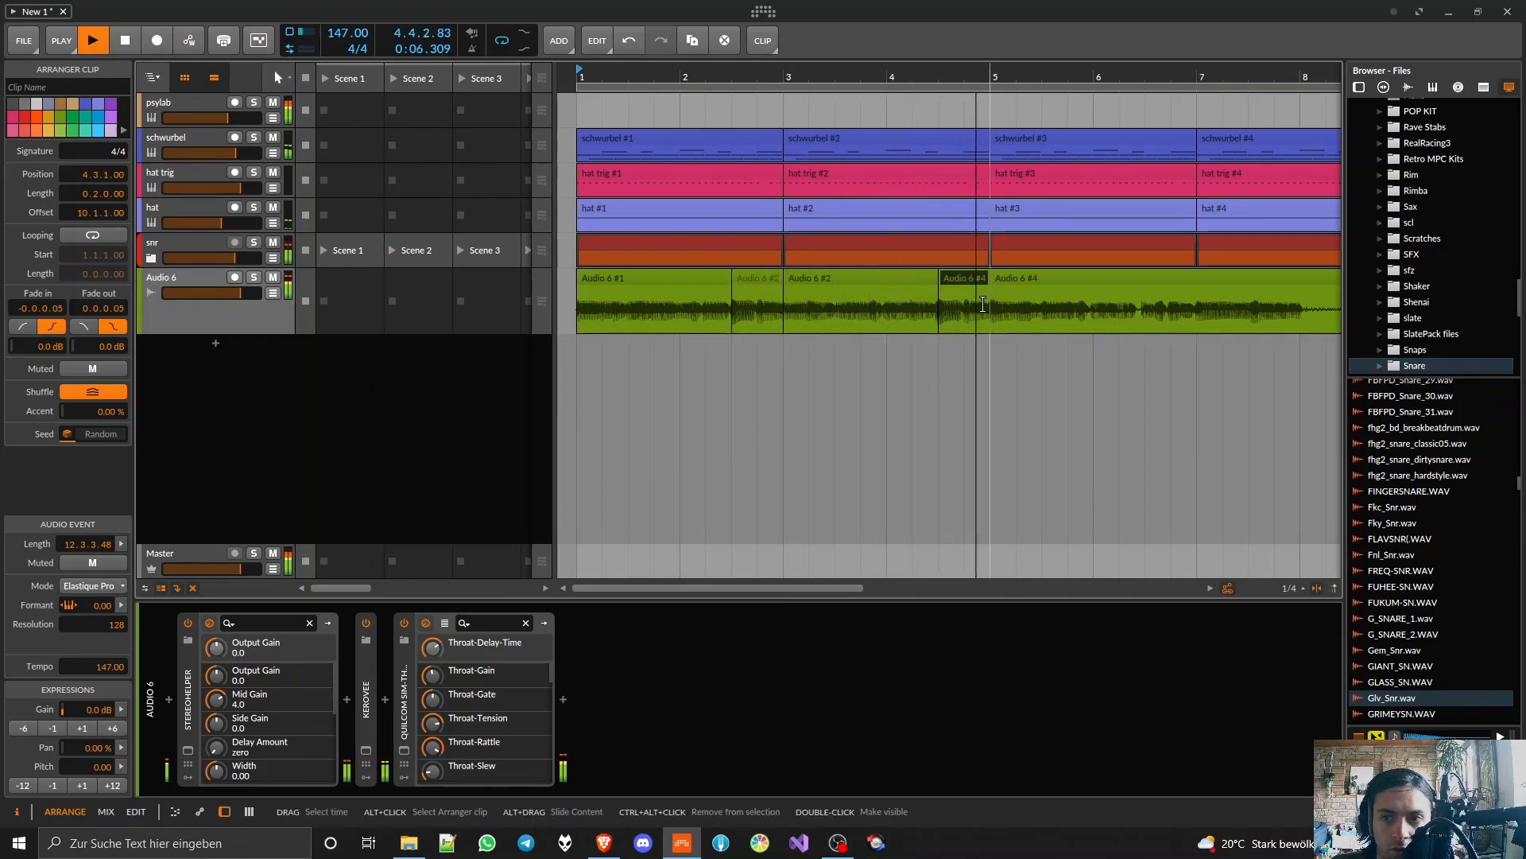
Step: Restart playback and shorten the loop region to the first four bars
key("space")
scroll(948, 275, "down", 5)
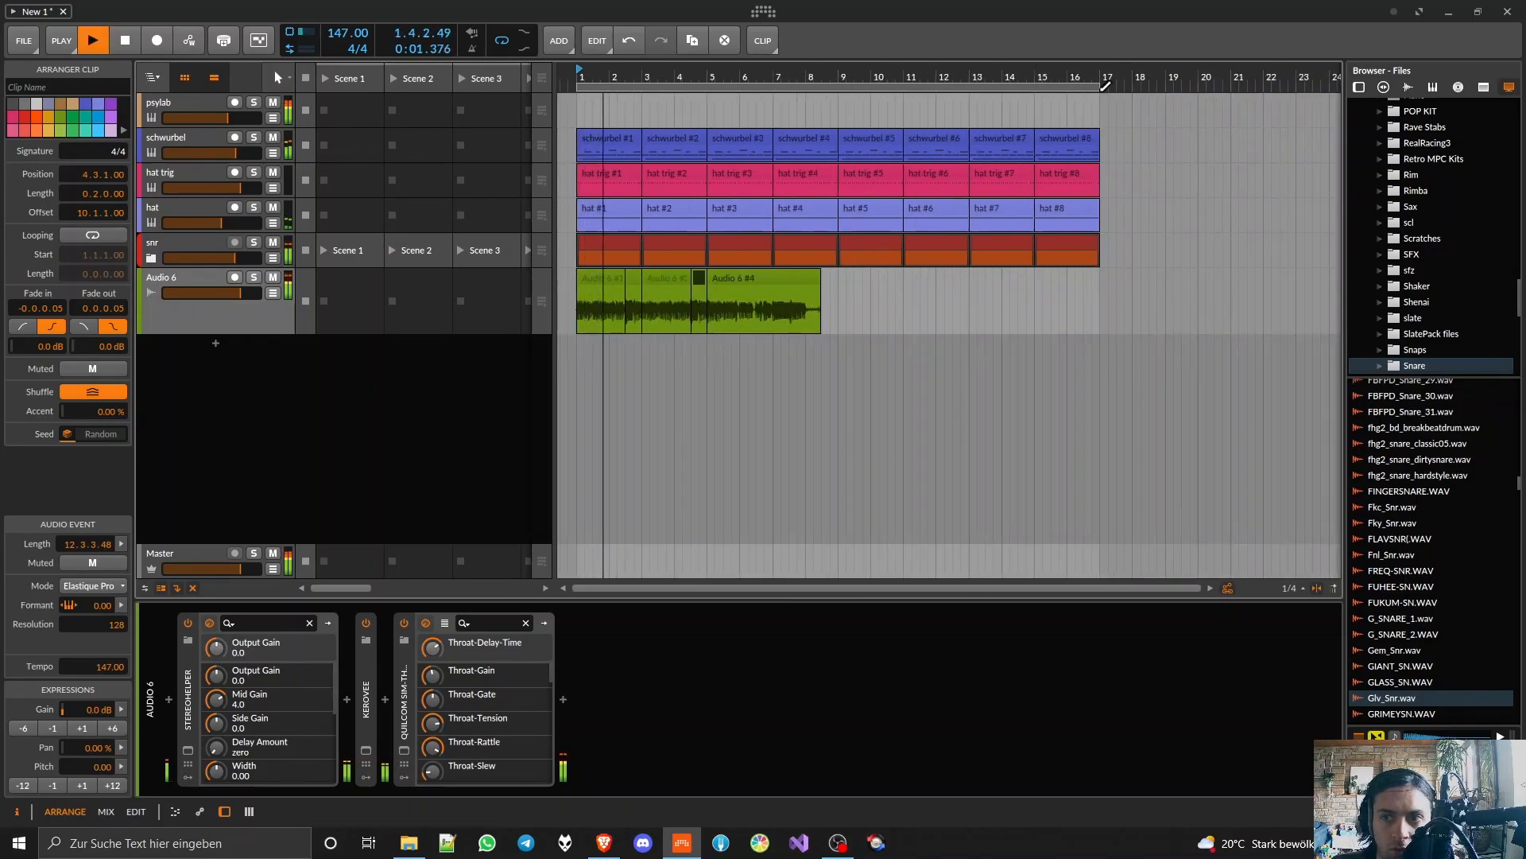
left_click_drag(1098, 90, 707, 90)
Step: Split the vocal clip after bar 5 at 5.3 and move the half-bar piece over the one at 2.3
scroll(636, 326, "up", 5)
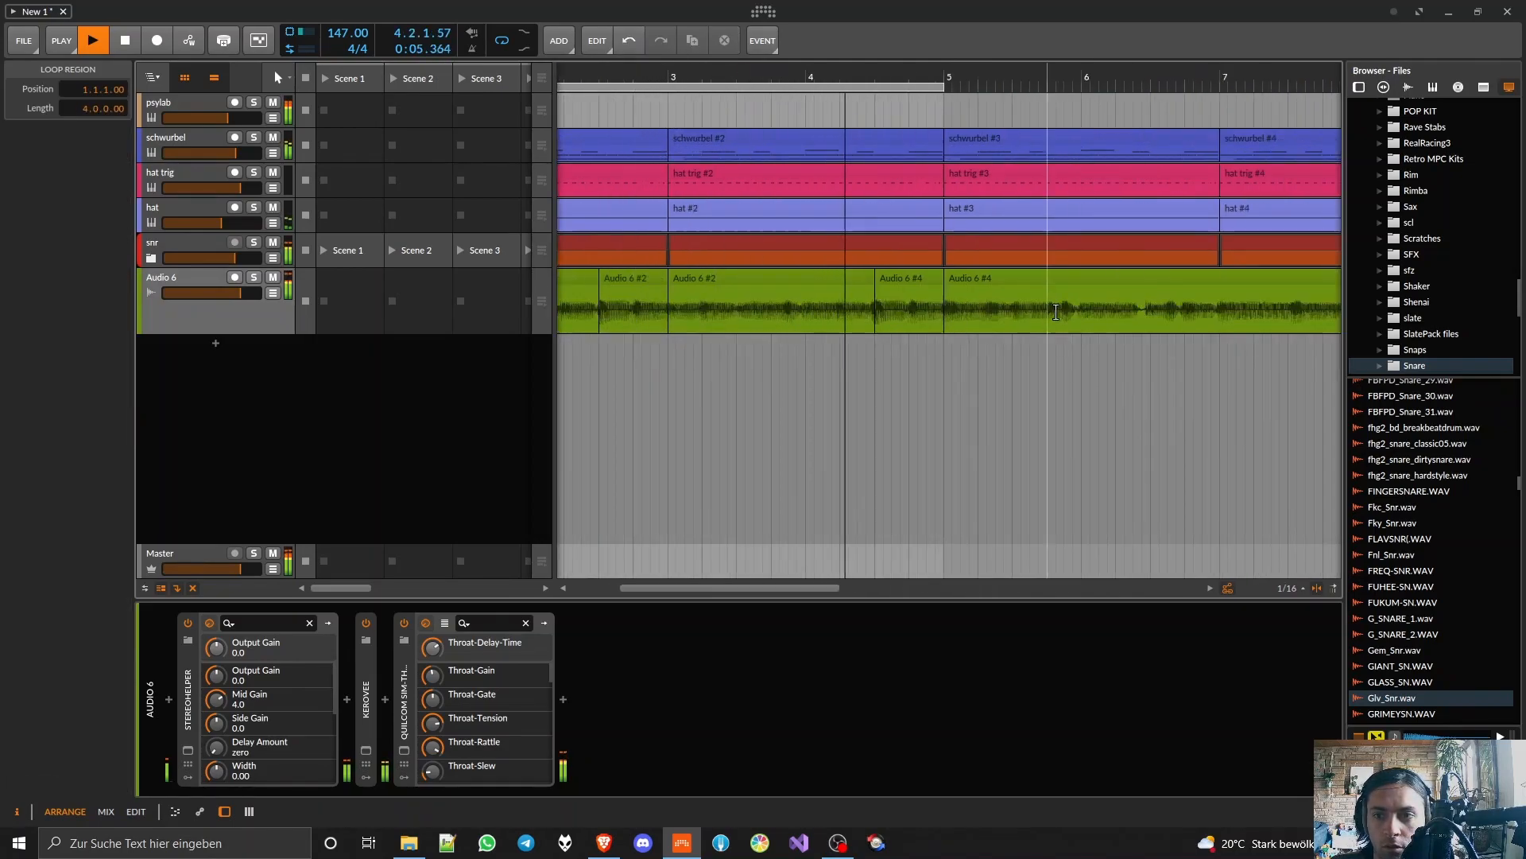
left_click(1005, 290)
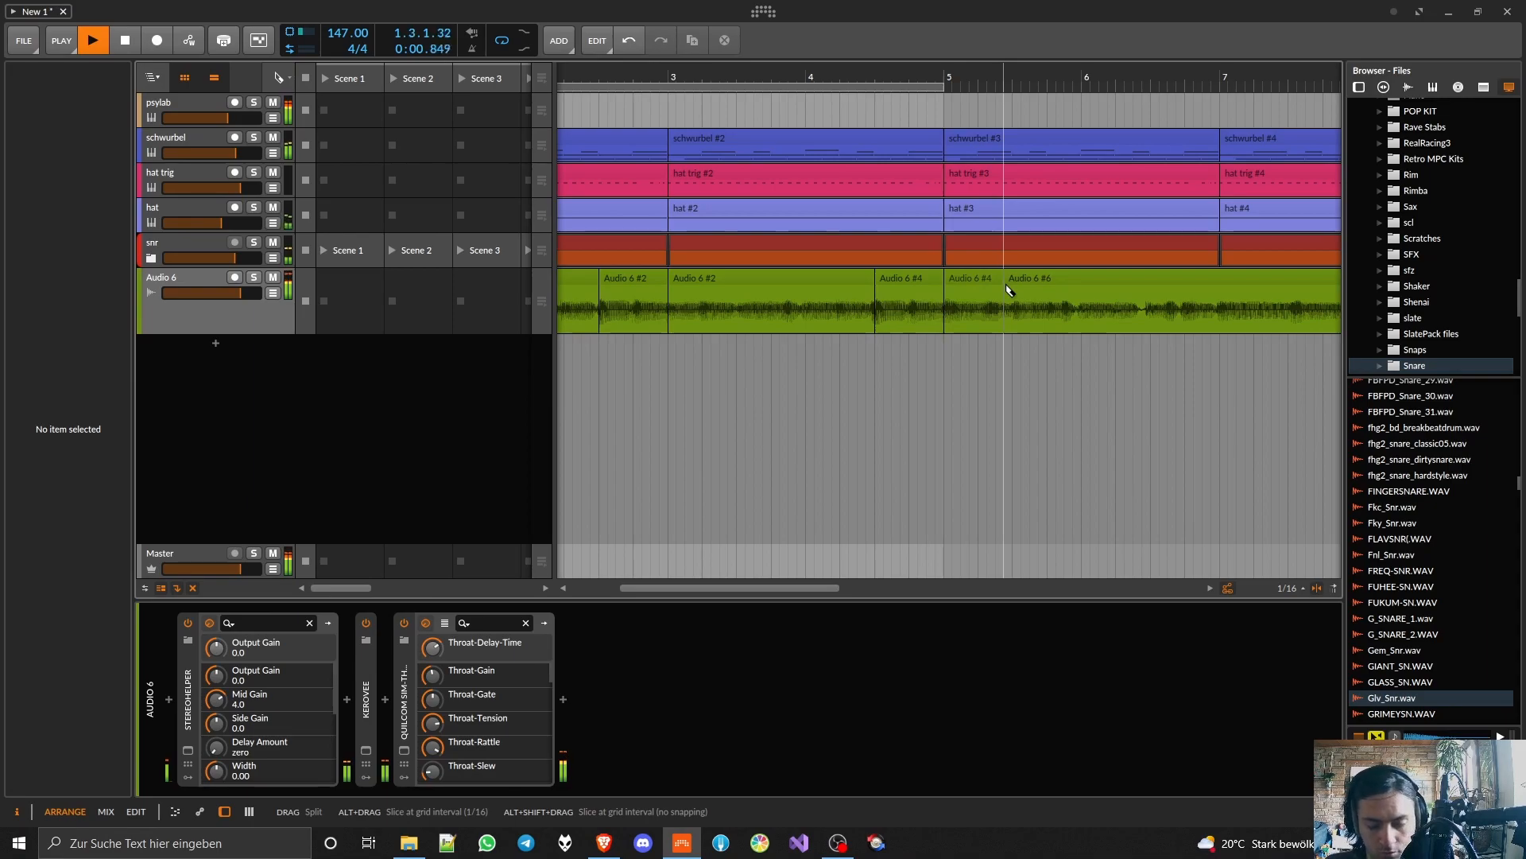
scroll(1012, 282, "down", 3)
left_click_drag(904, 280, 713, 291)
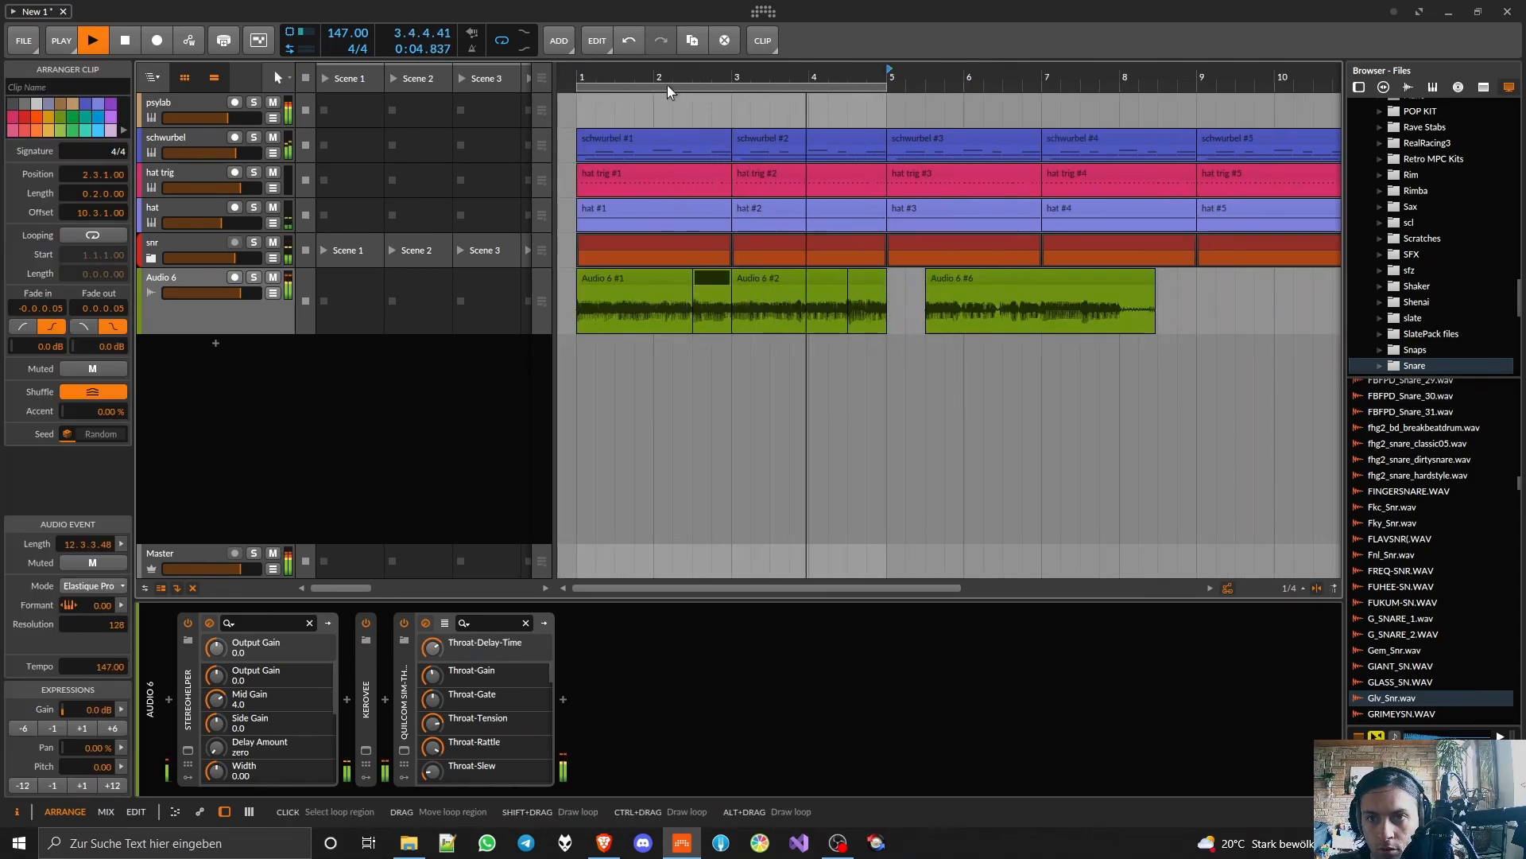
scroll(636, 278, "up", 2)
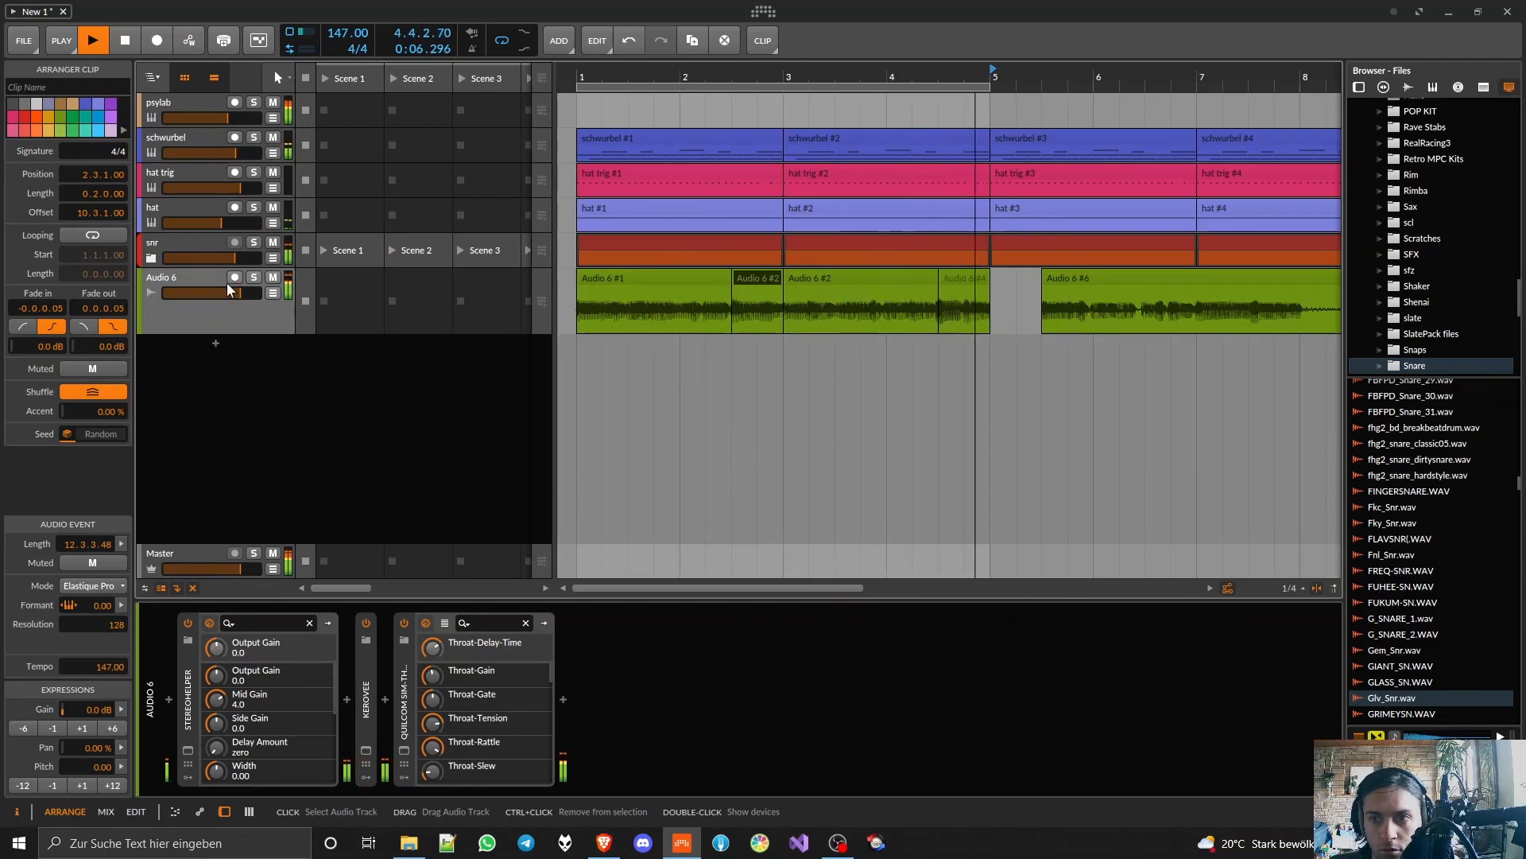
Step: Stop playback and delete the leftover vocal clip starting at 5.3
key("space")
left_click(1207, 274)
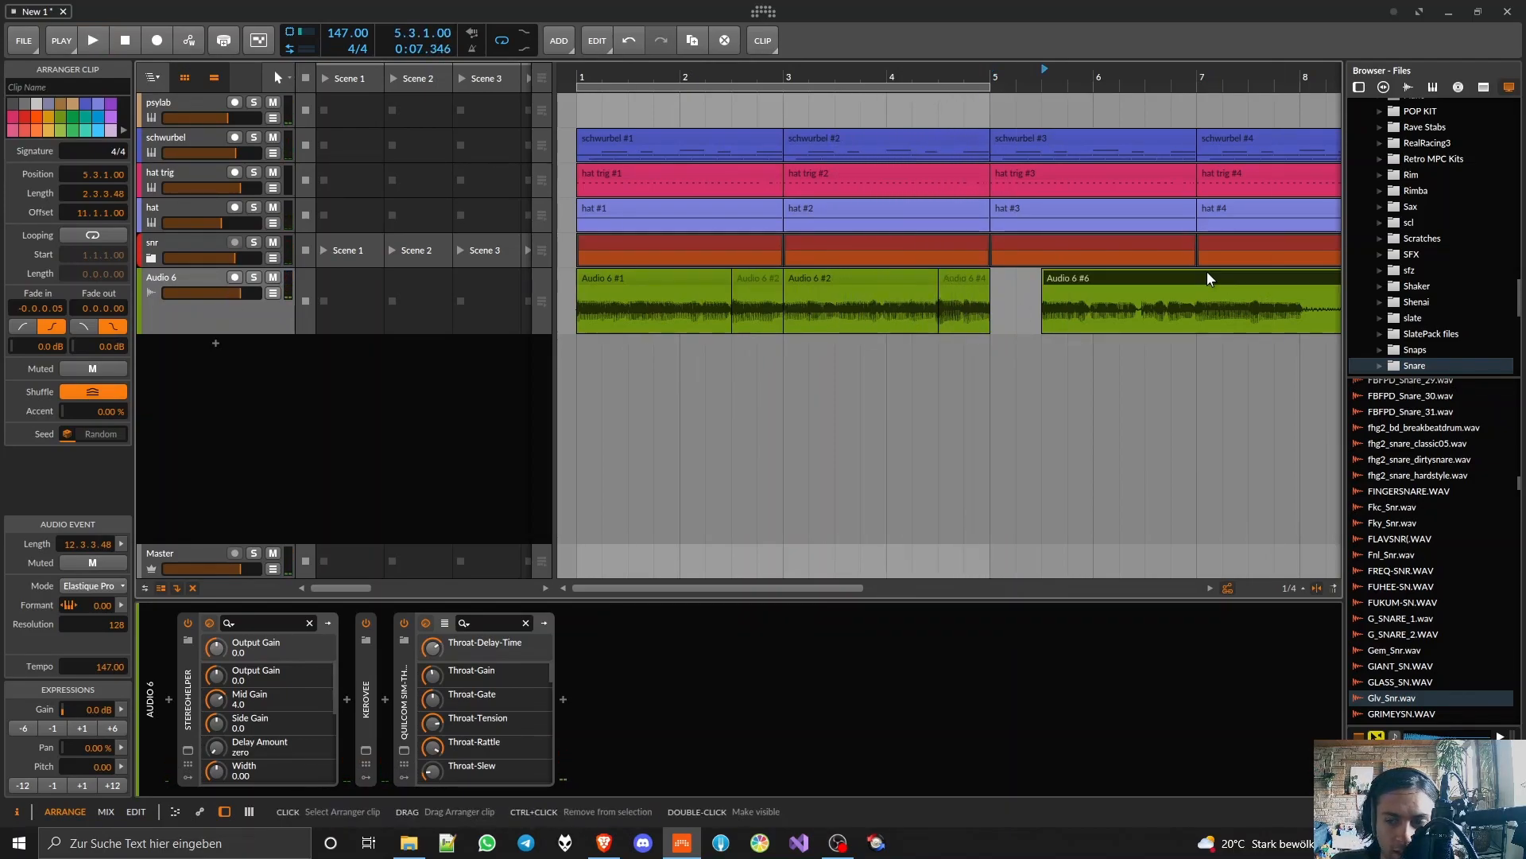
key("Delete")
Step: Enlarge the Audio 6 track and add a longer crossfade at the clip boundary at 2.3
left_click_drag(264, 343, 263, 423)
scroll(731, 290, "up", 10)
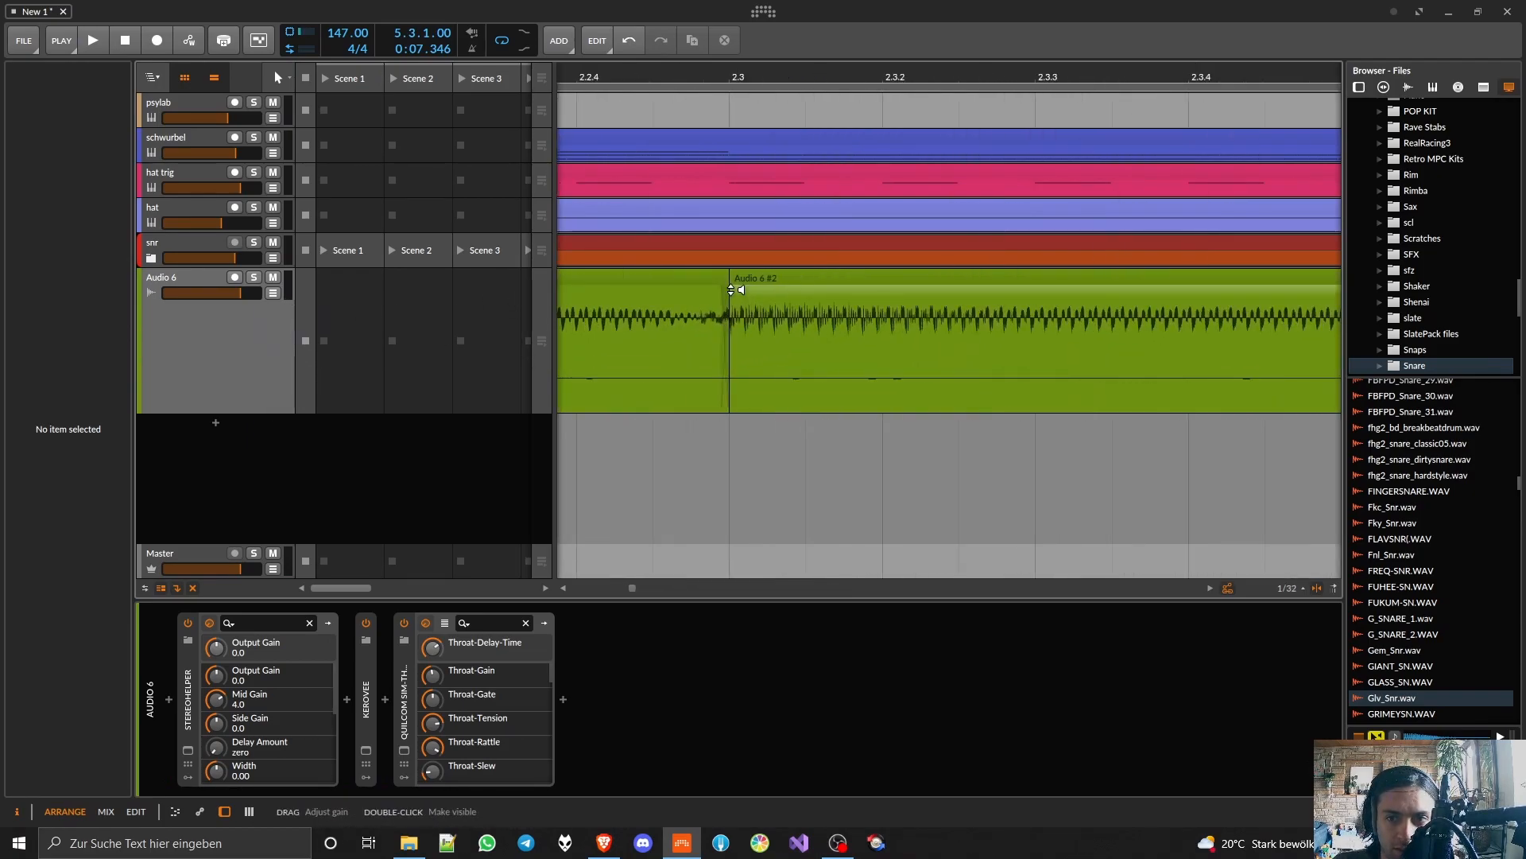
left_click_drag(723, 288, 697, 291)
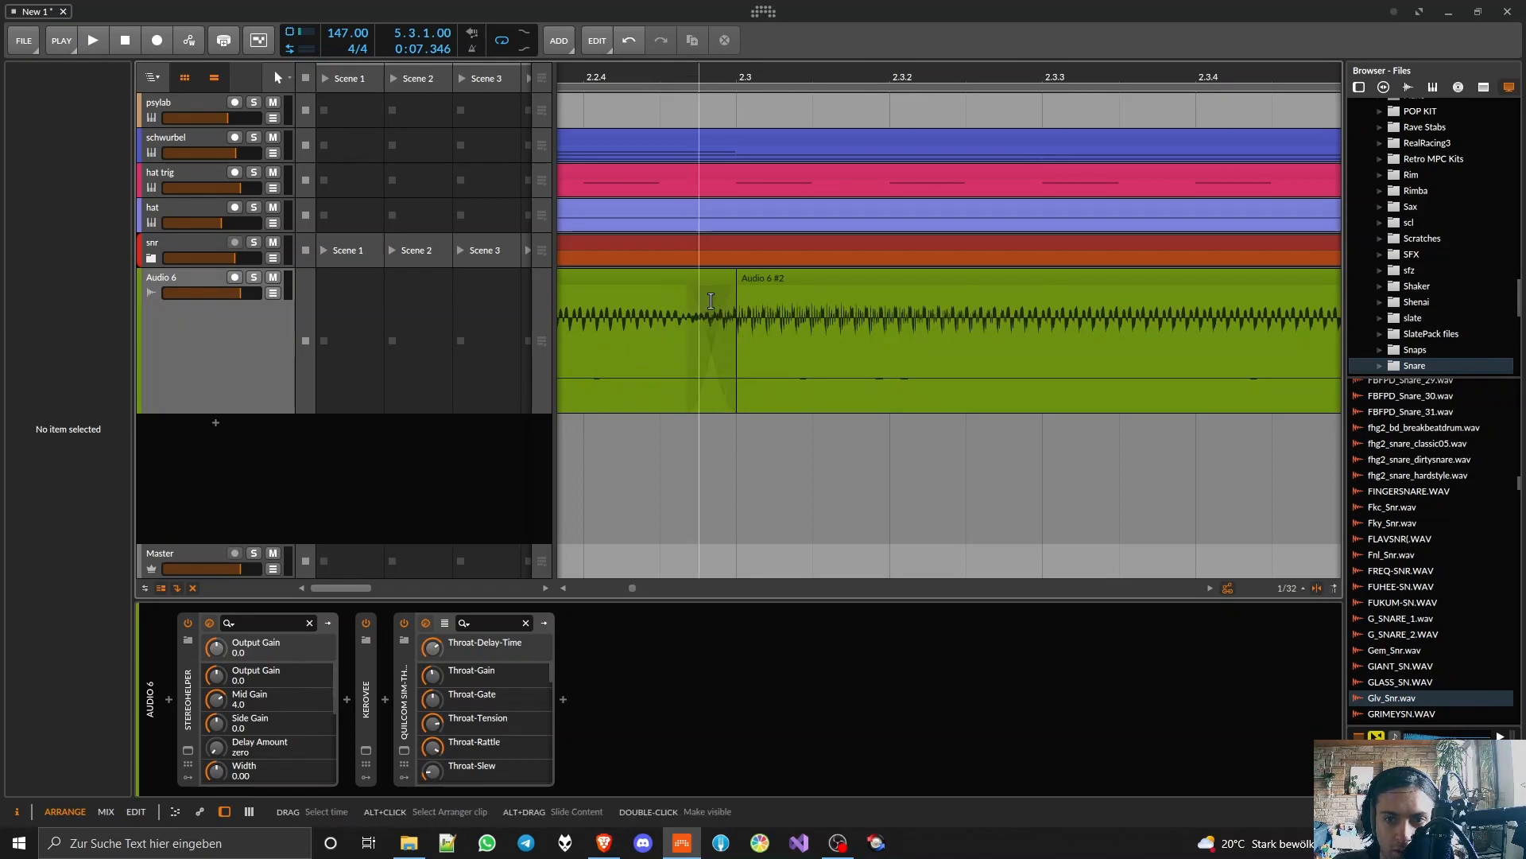
Step: Lengthen the crossfade at the vocal clip boundary at 4.3 on the Audio 6 track
scroll(761, 313, "down", 4)
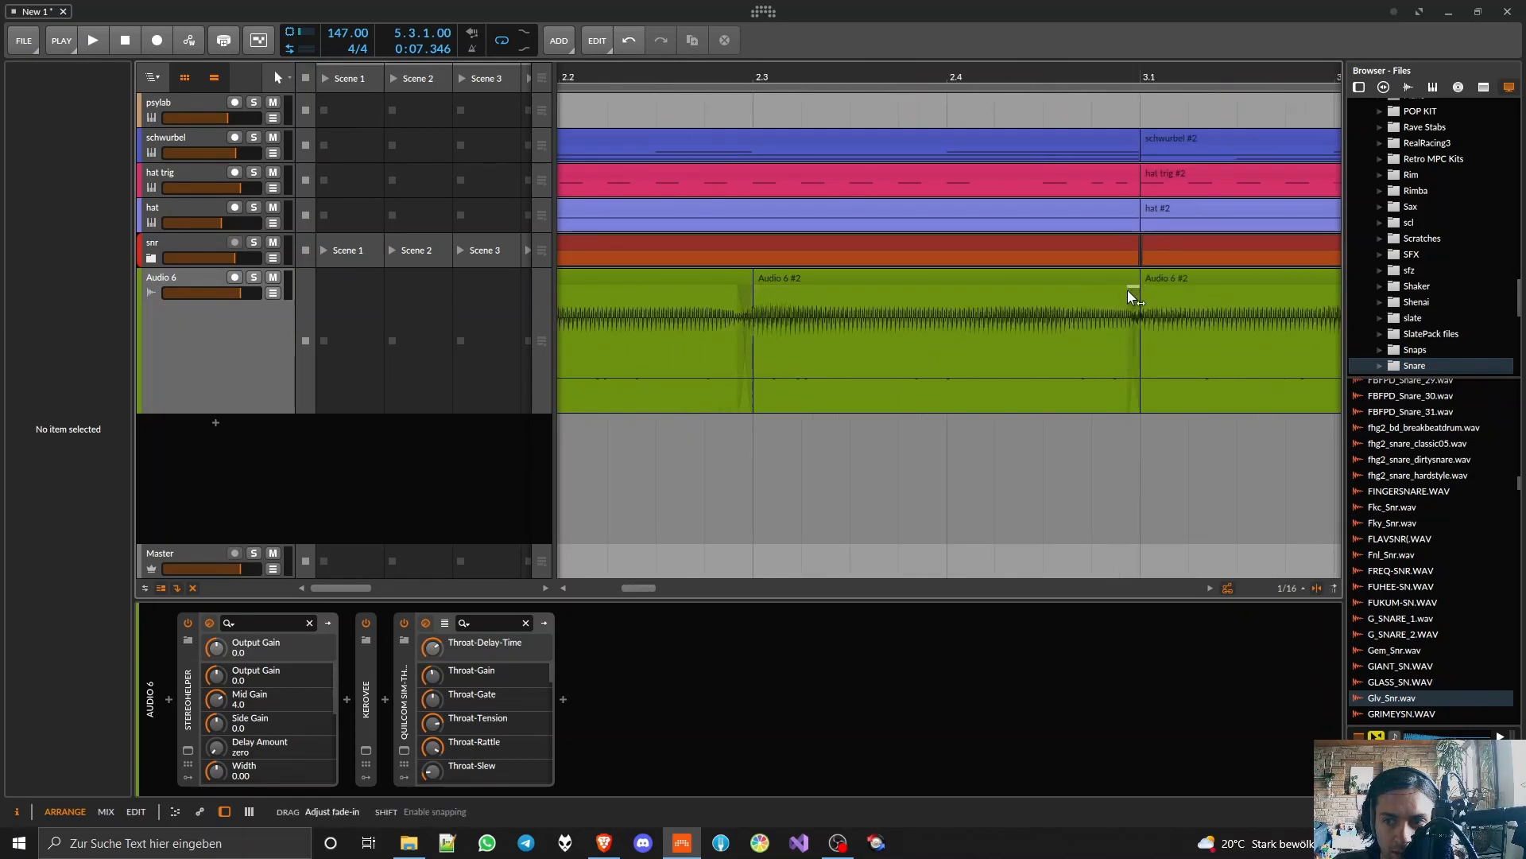
scroll(1128, 289, "down", 6)
scroll(869, 284, "up", 8)
left_click_drag(793, 288, 753, 289)
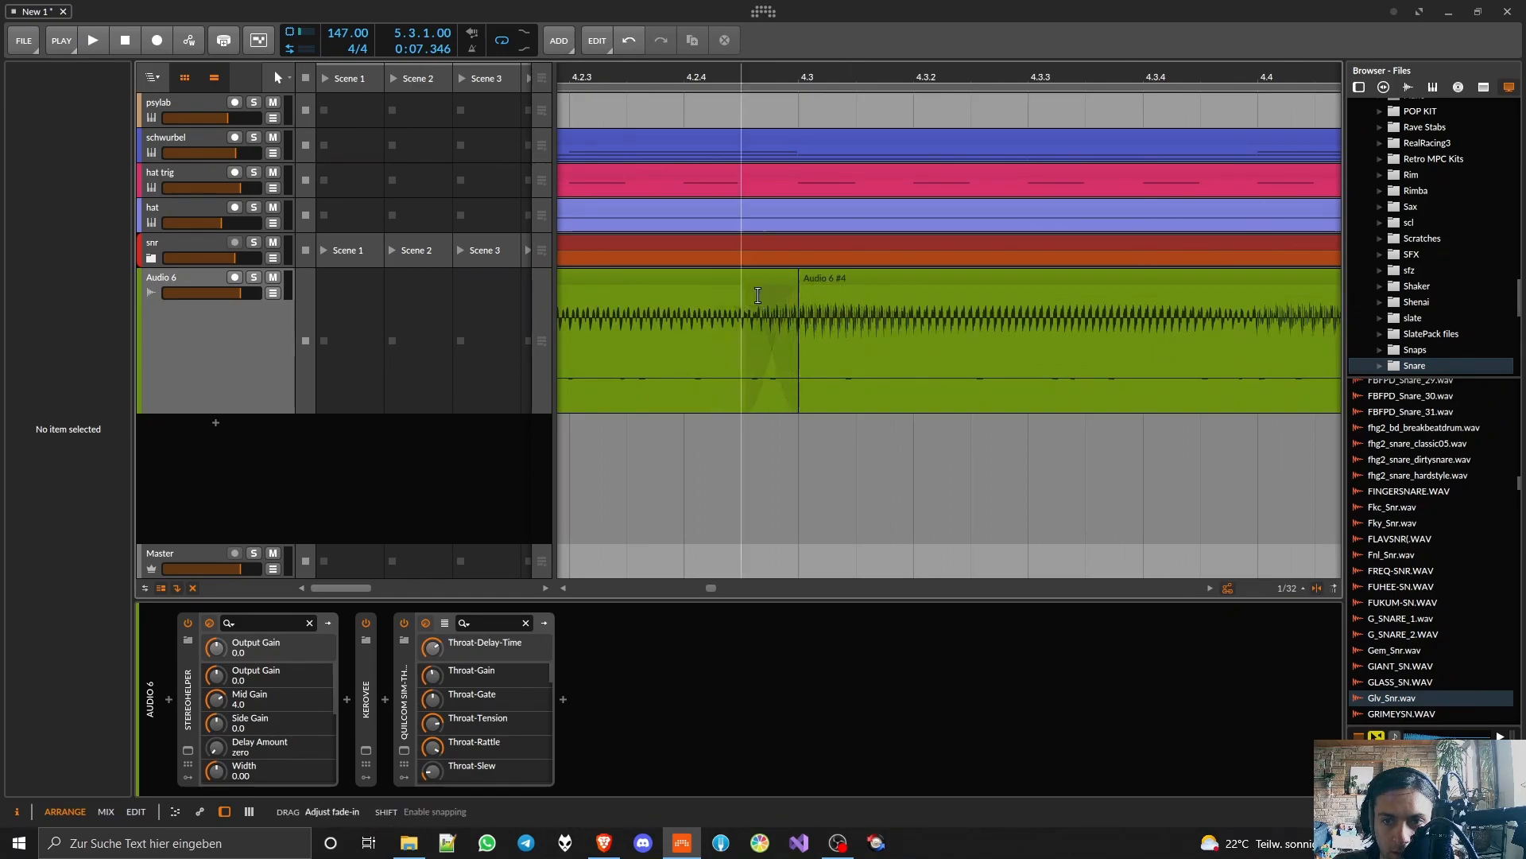
scroll(851, 313, "down", 8)
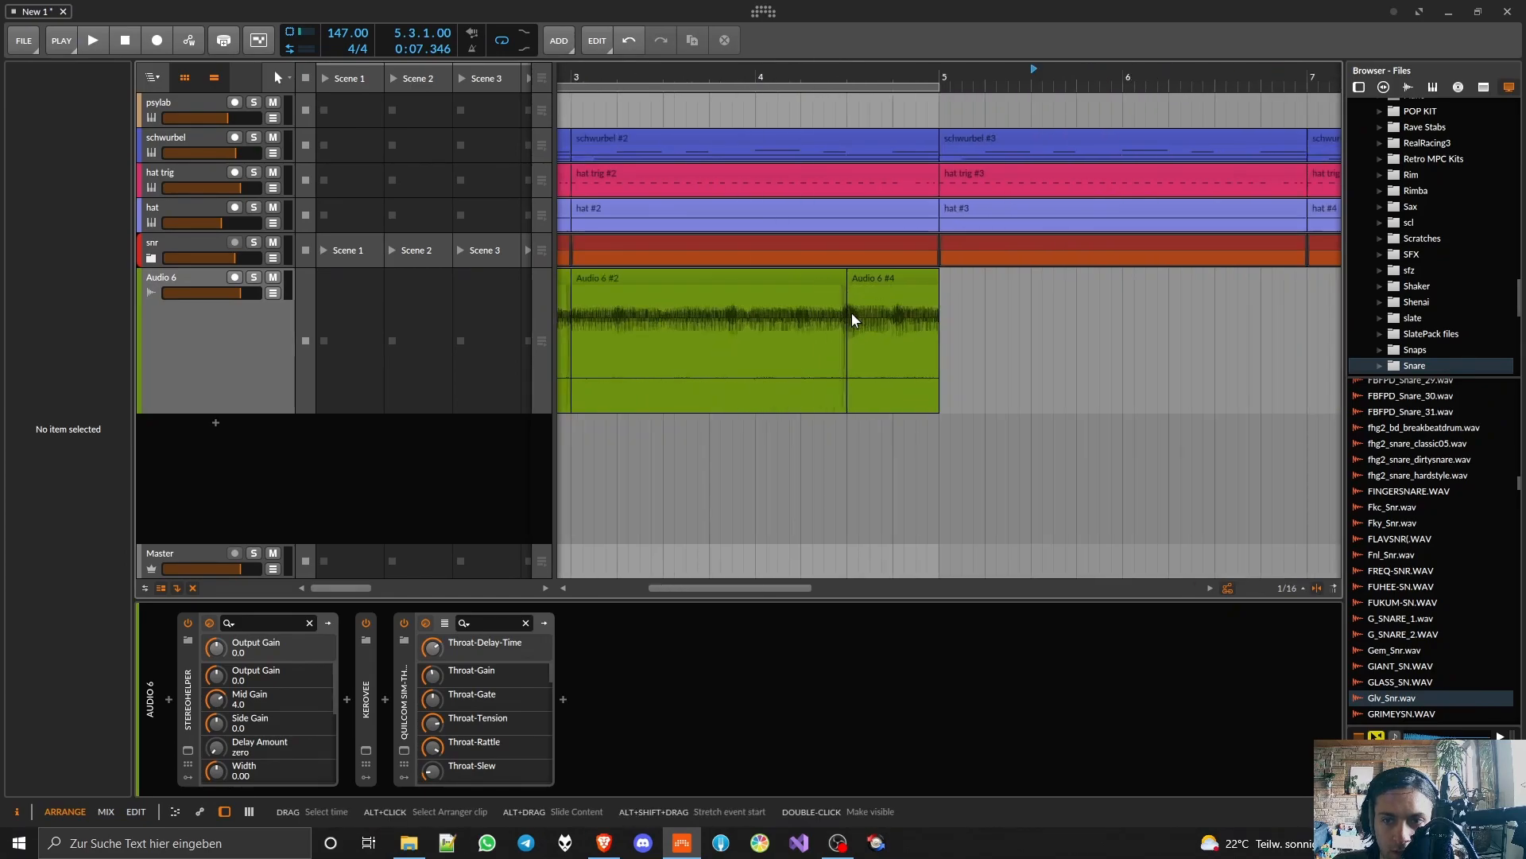
Step: Play the arrangement from the start and consolidate the four vocal clips on Audio 6 into one clip
key("space")
key("space")
key("Home")
key("space")
left_click_drag(901, 273, 624, 278)
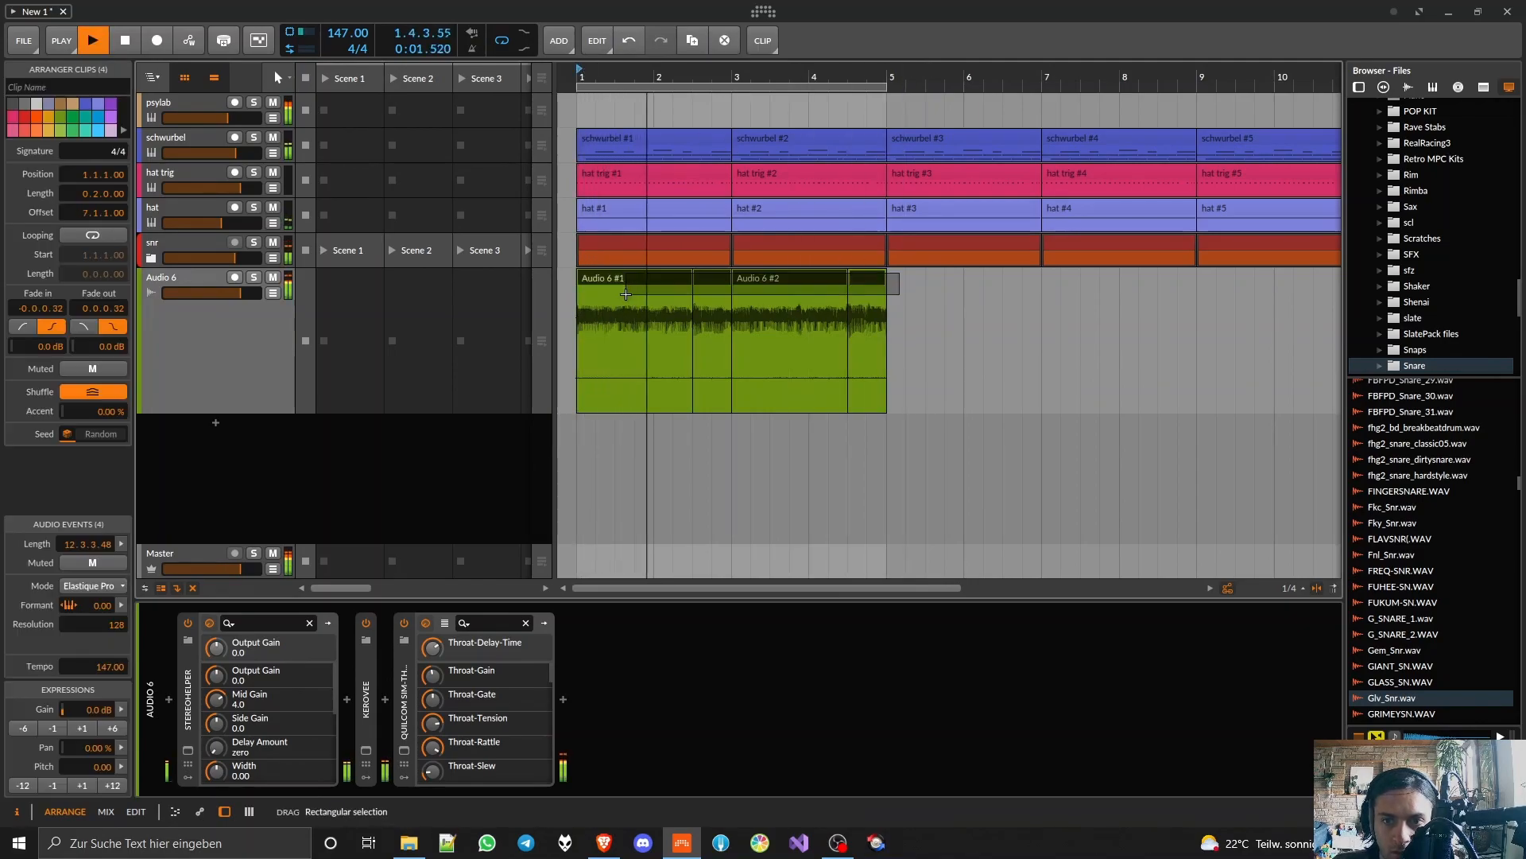
right_click(622, 273)
left_click(668, 447)
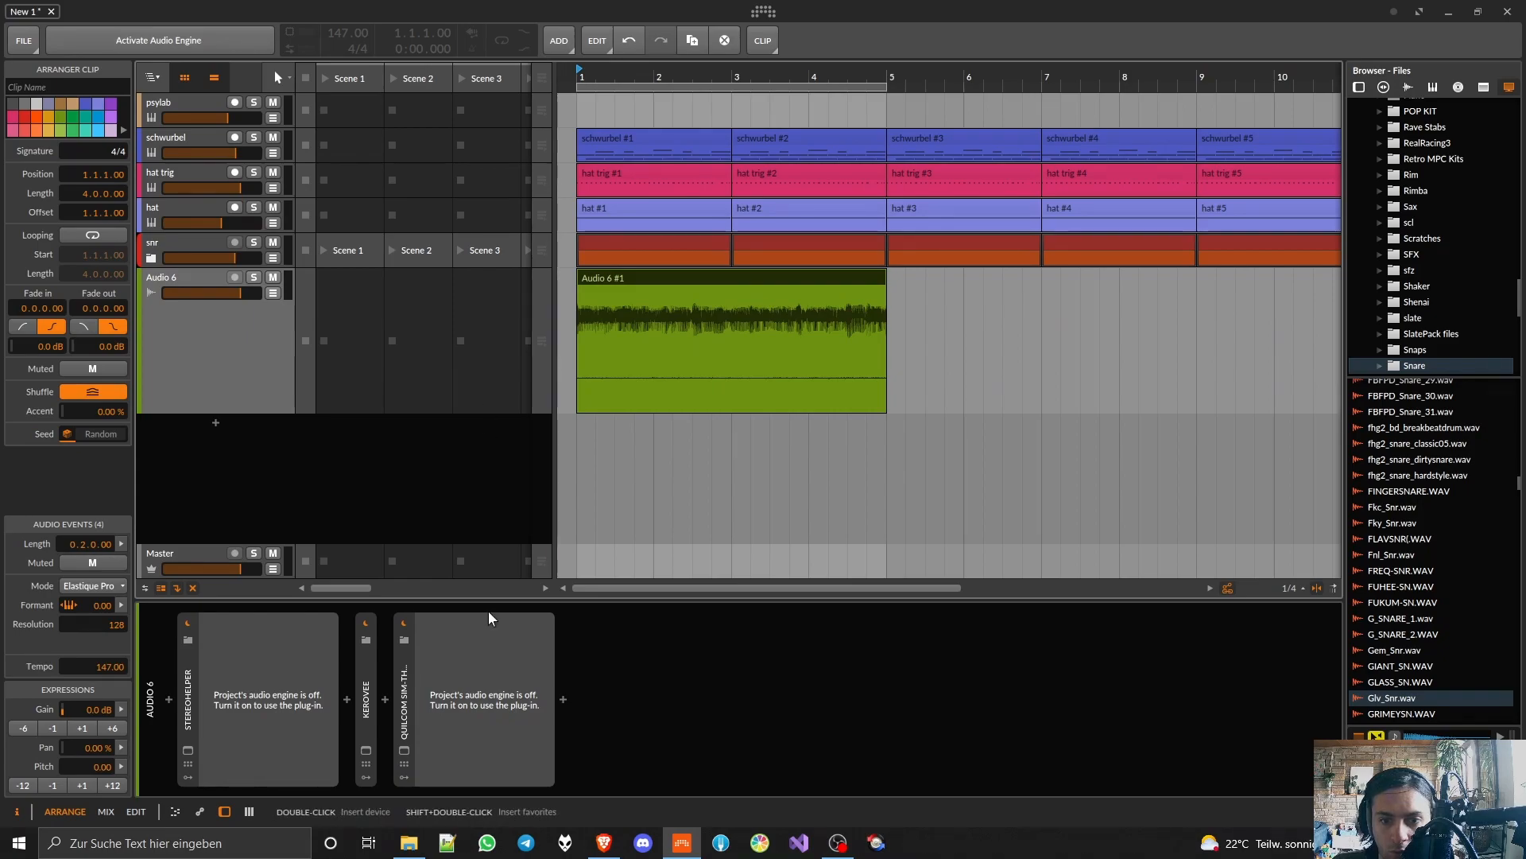
Step: Reactivate the audio engine with playback running and reduce the height of the Audio 6 track
left_click(216, 41)
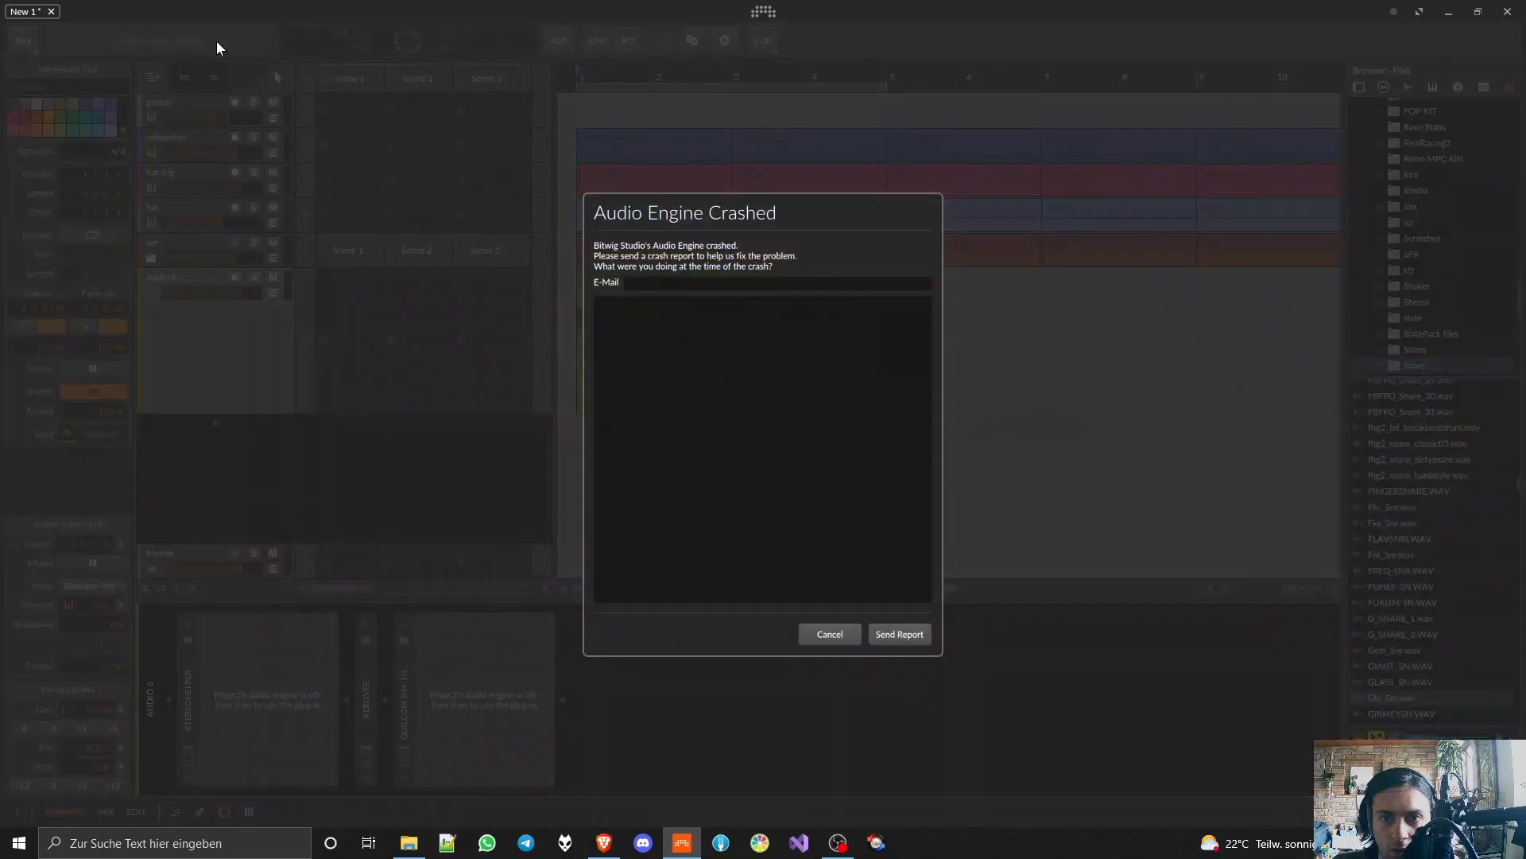
key("space")
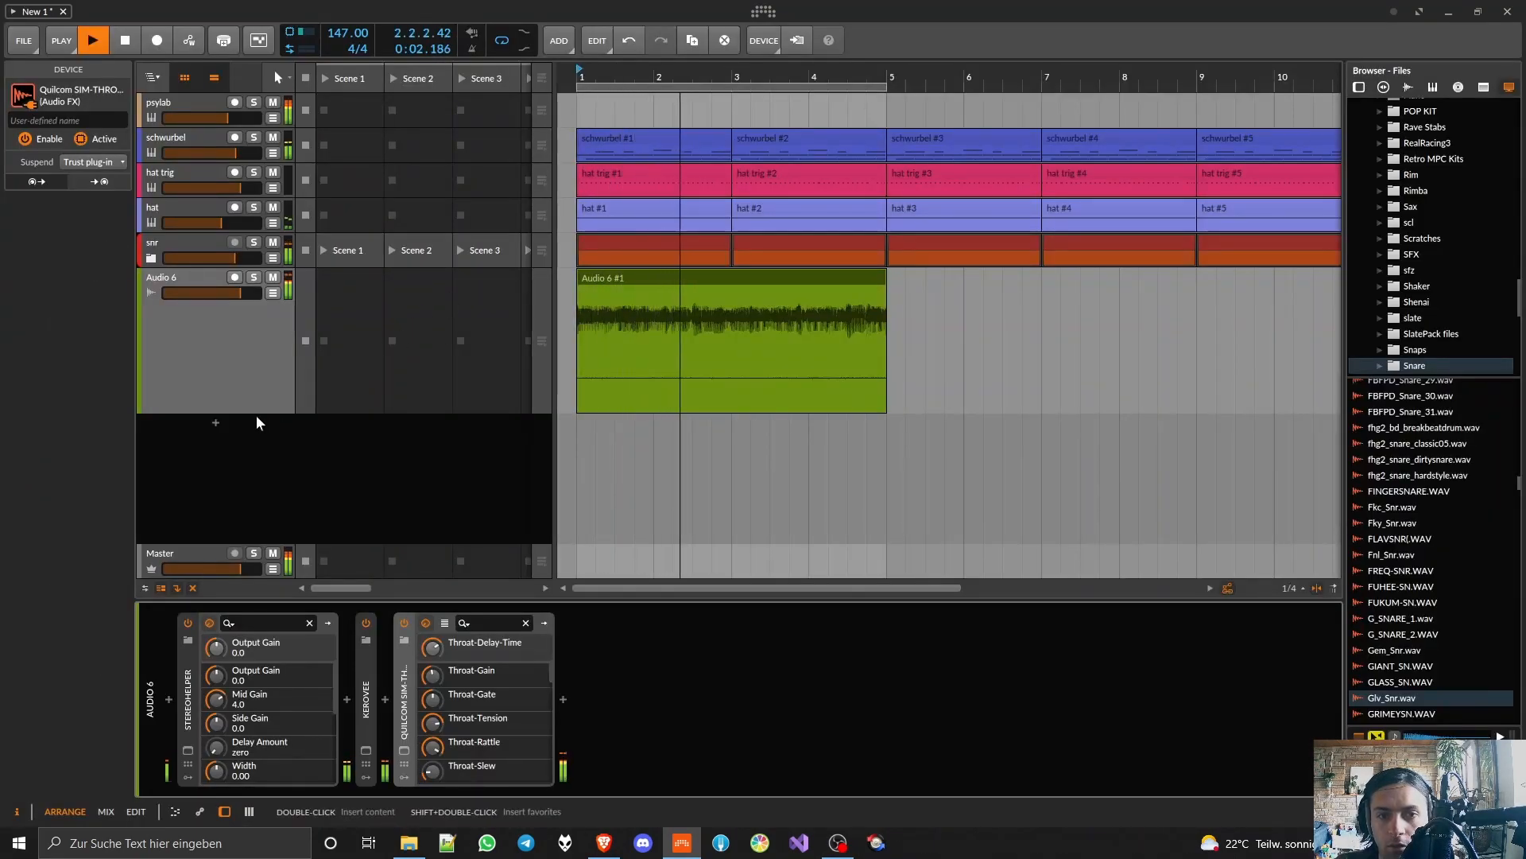
left_click_drag(256, 412, 276, 320)
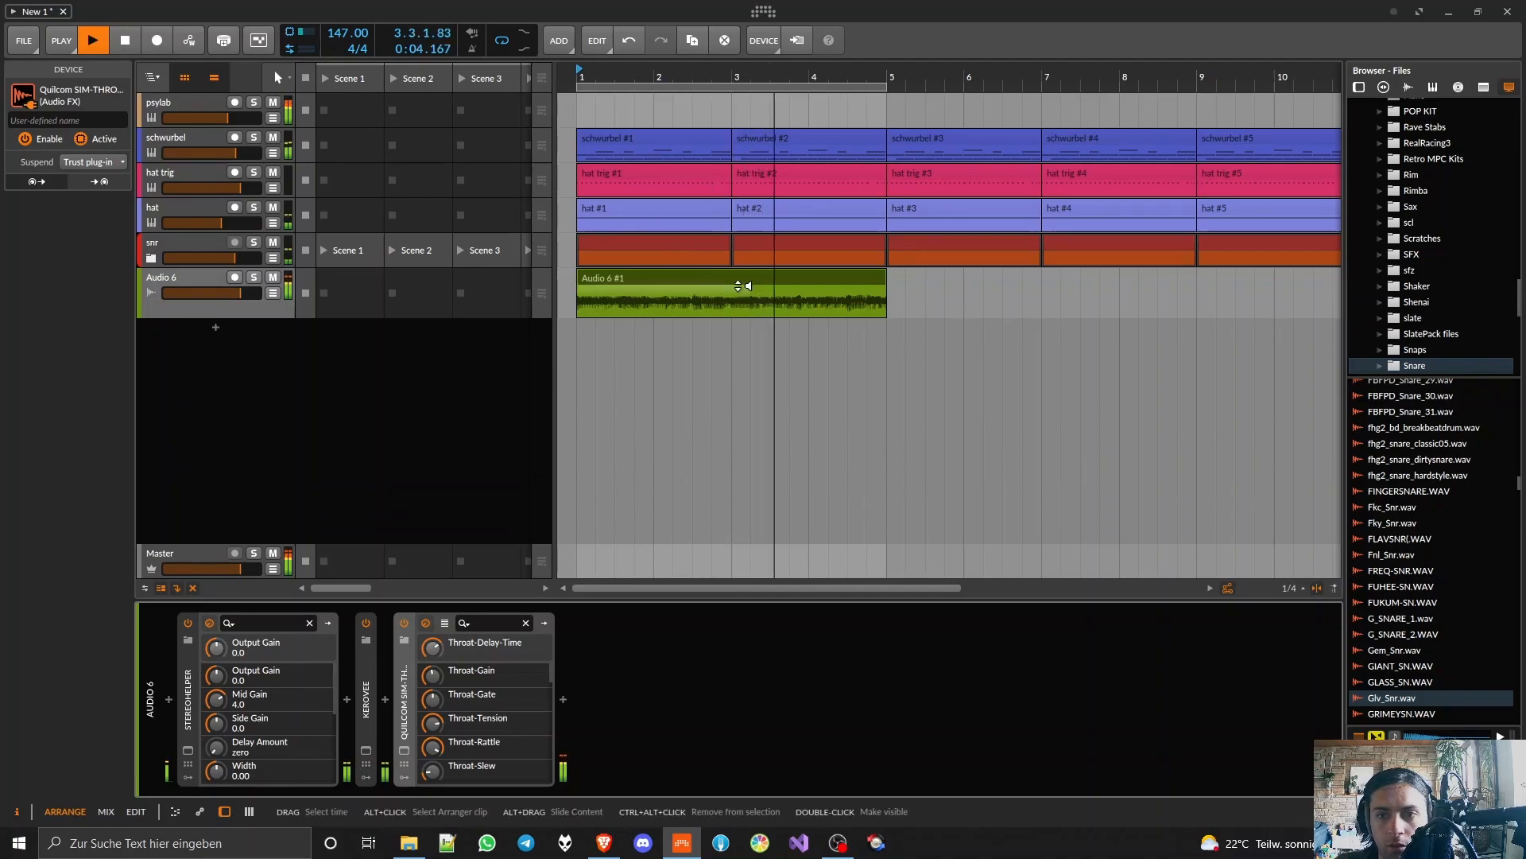
left_click(760, 277)
scroll(760, 278, "down", 4)
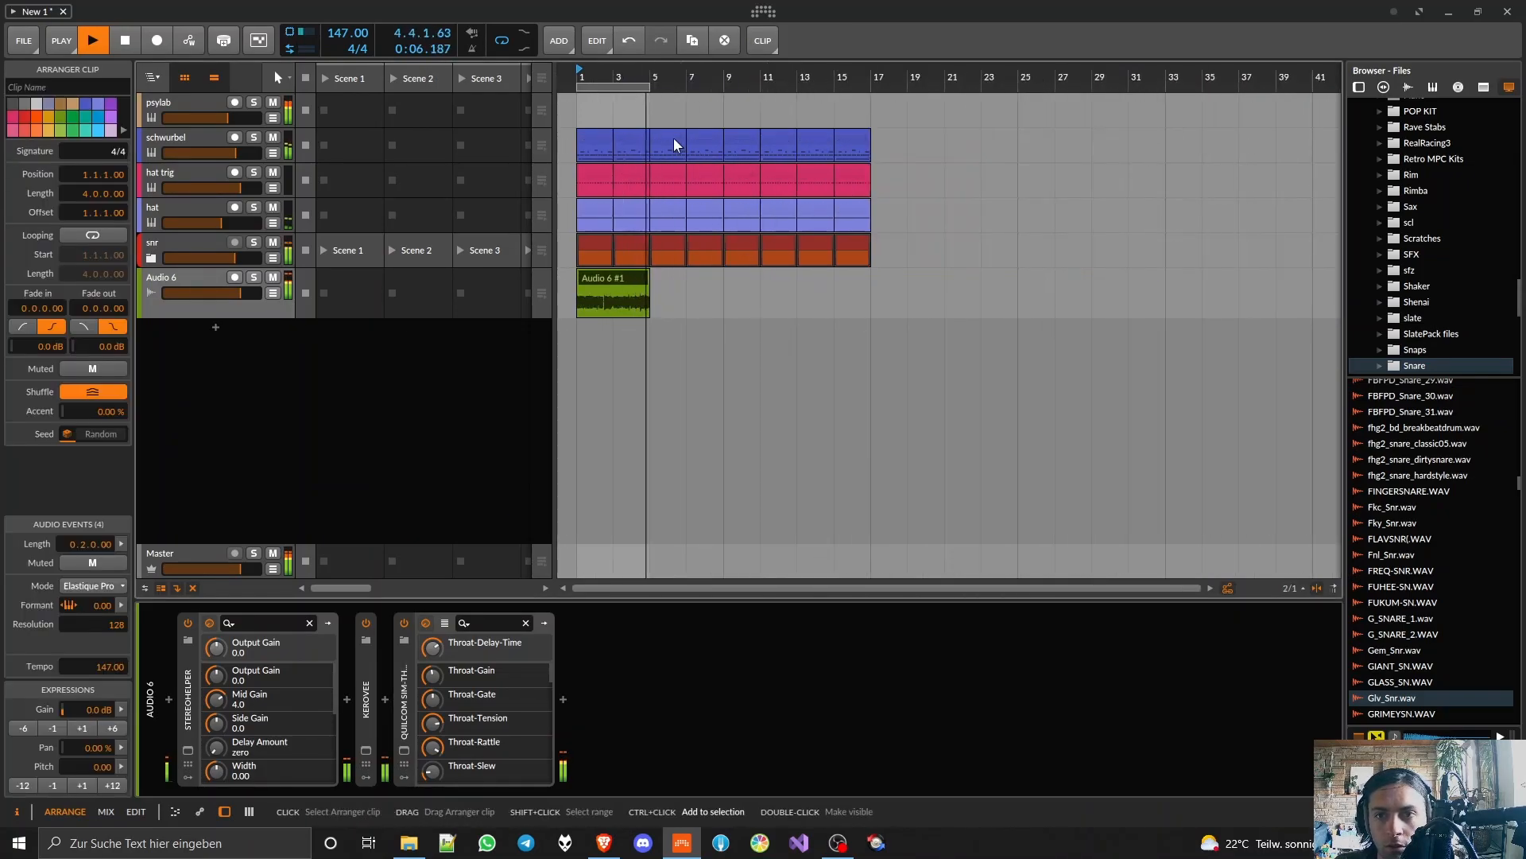
scroll(598, 296, "up", 8)
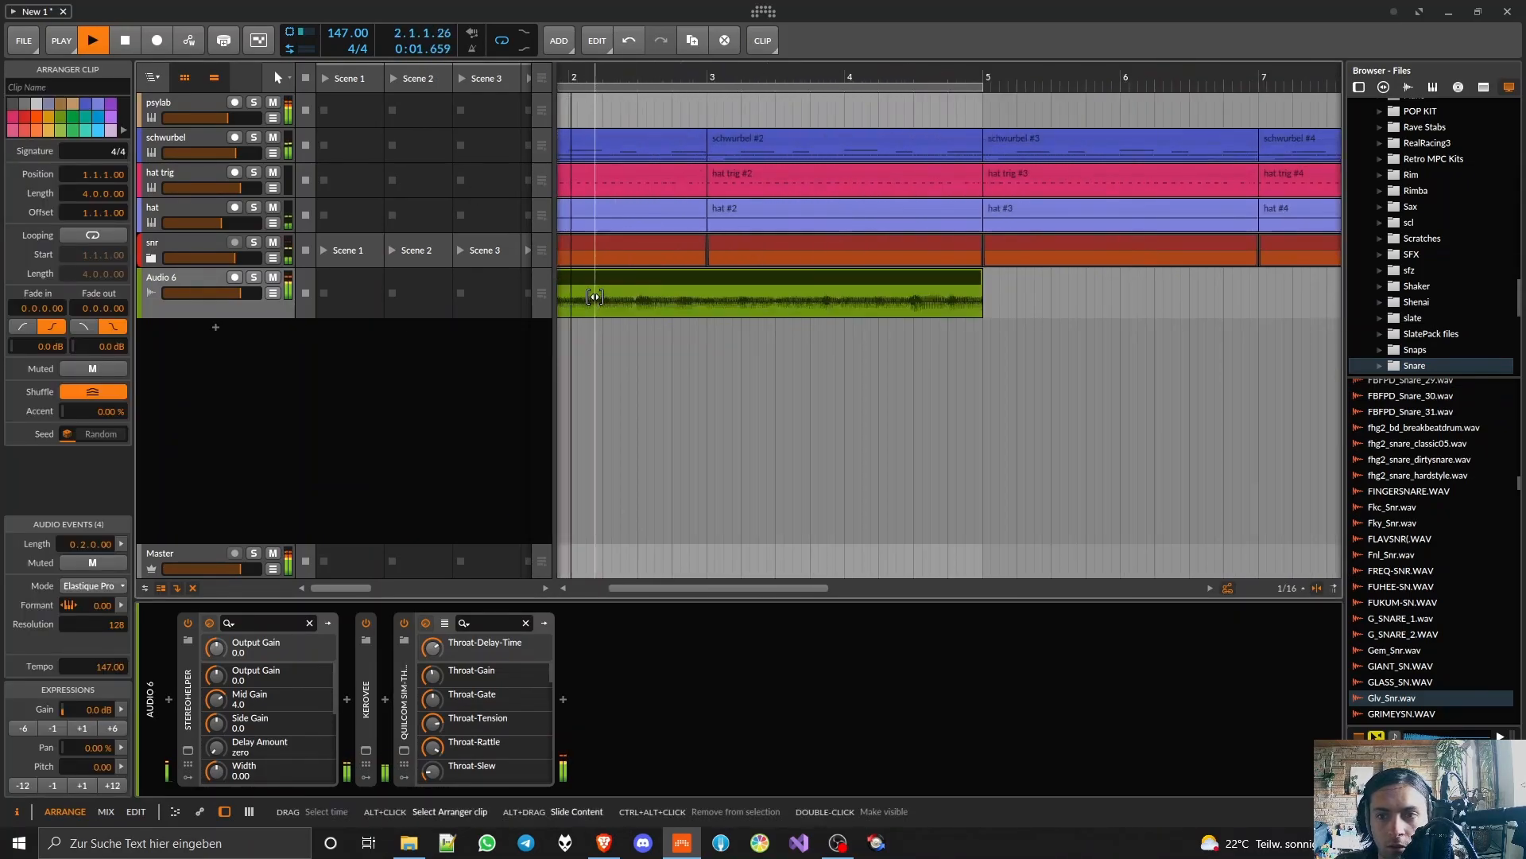
Step: Show the SIM-THROAT window, insert OTT after it on Audio 6 and arrange both plugin windows side by side
left_click(404, 749)
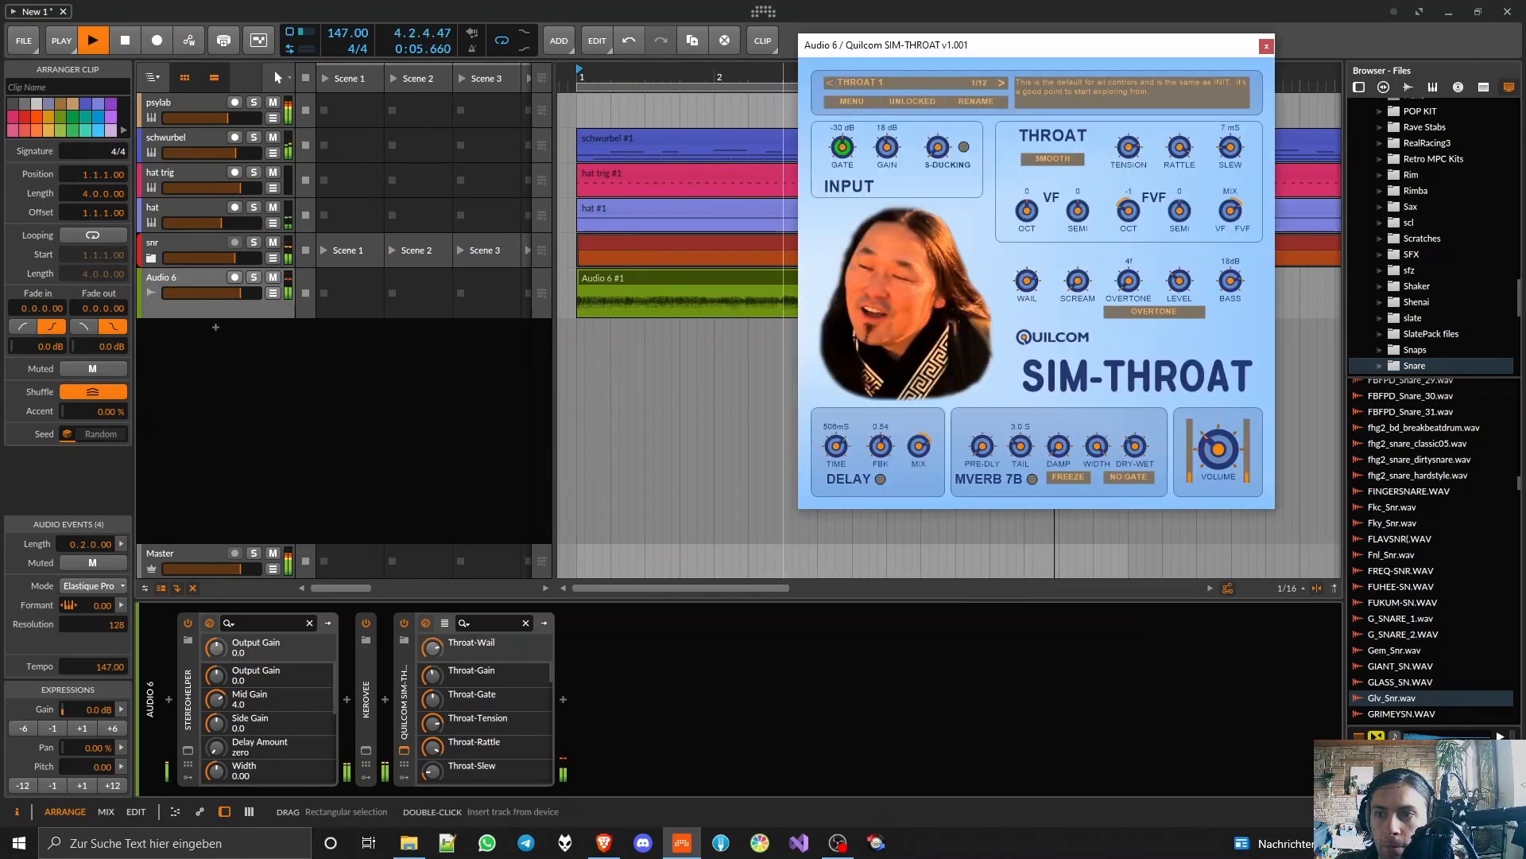
left_click(564, 703)
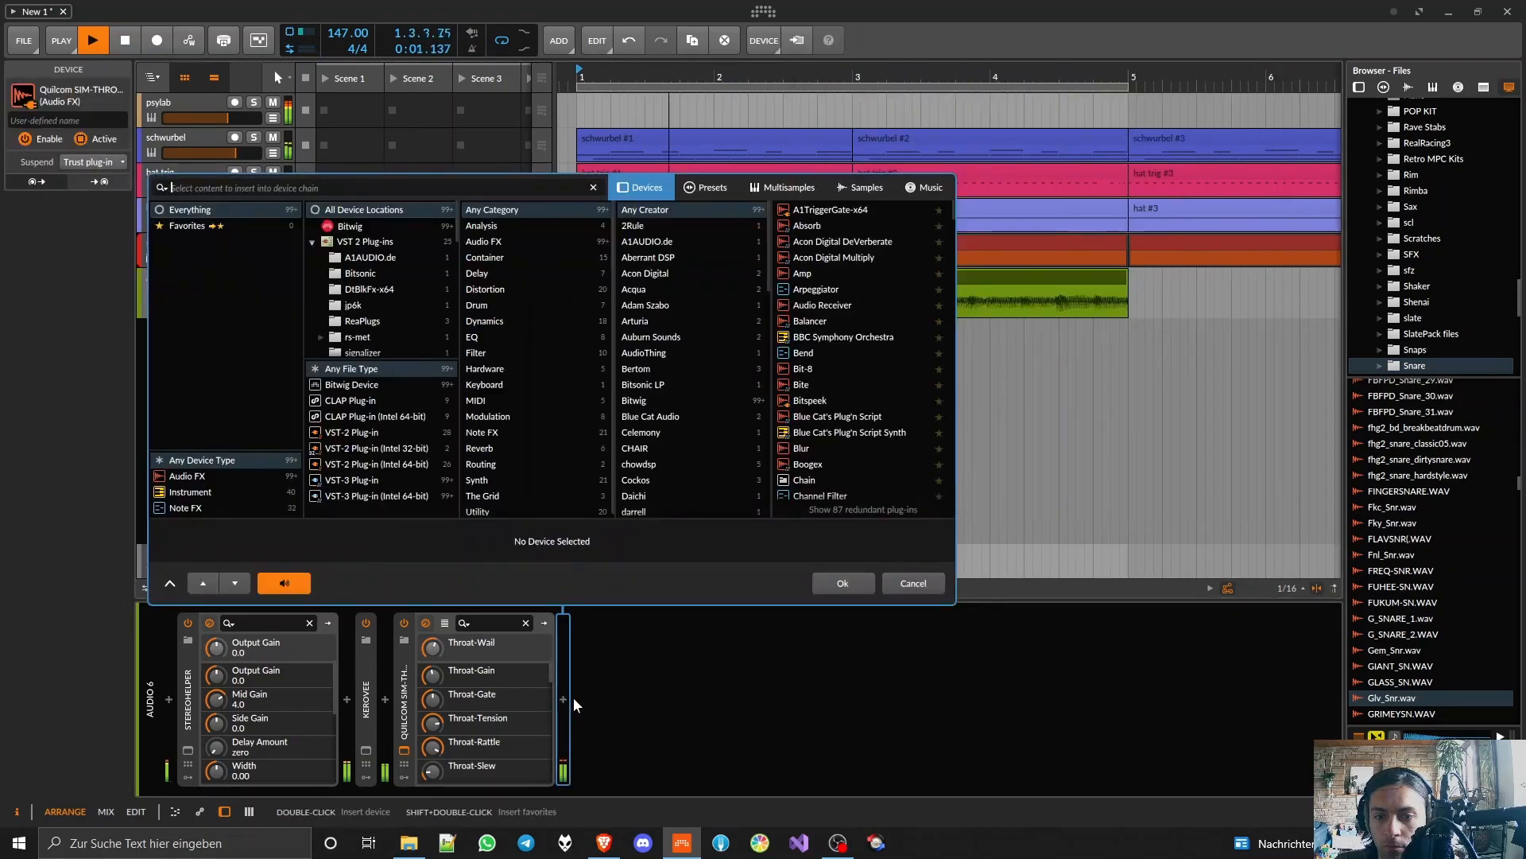
type("ott")
double_click(833, 207)
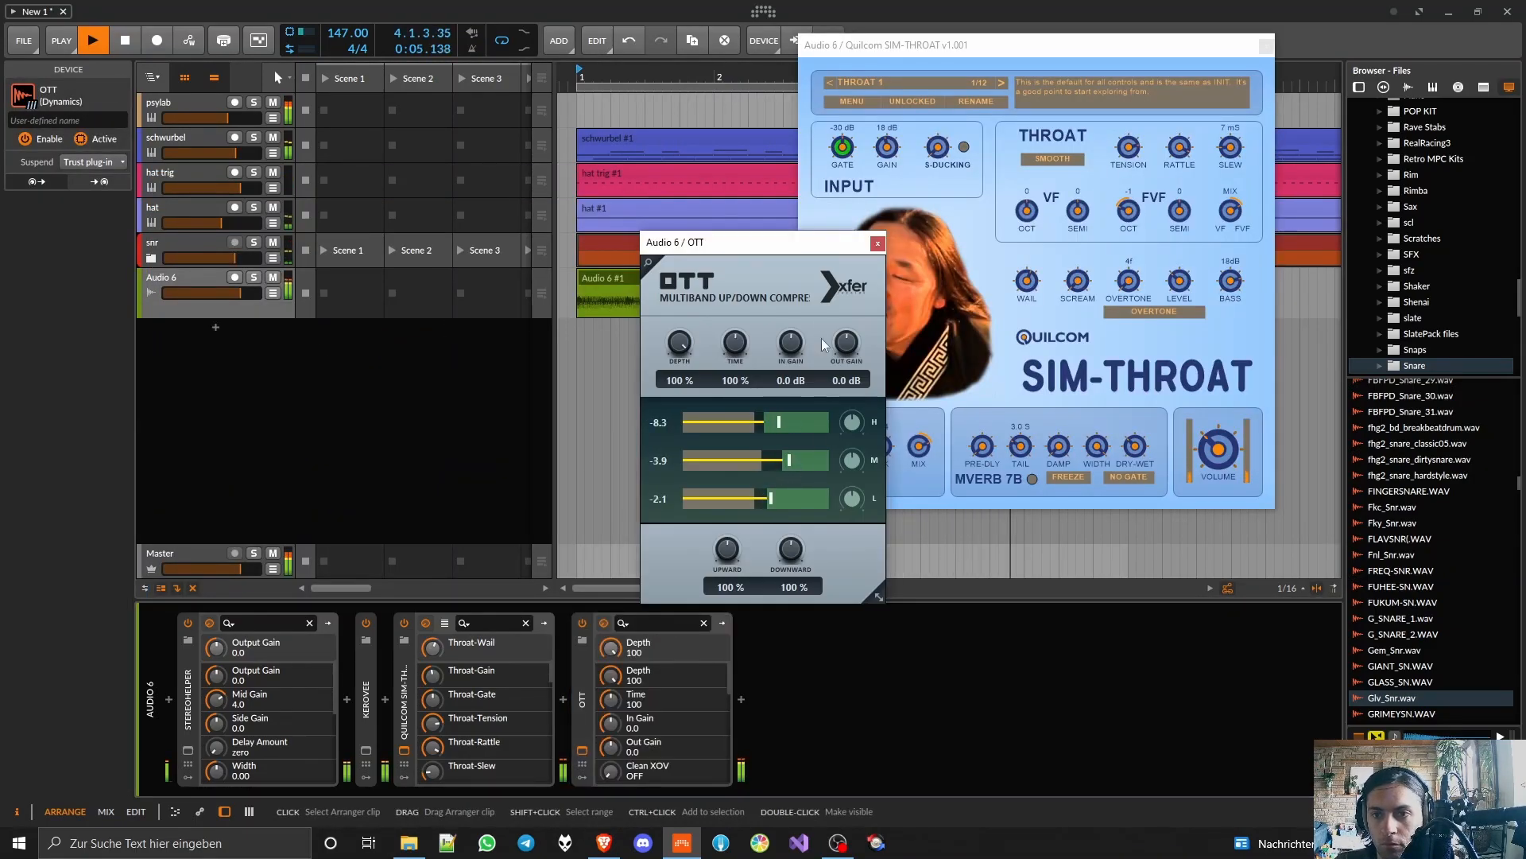
left_click_drag(882, 45, 228, 48)
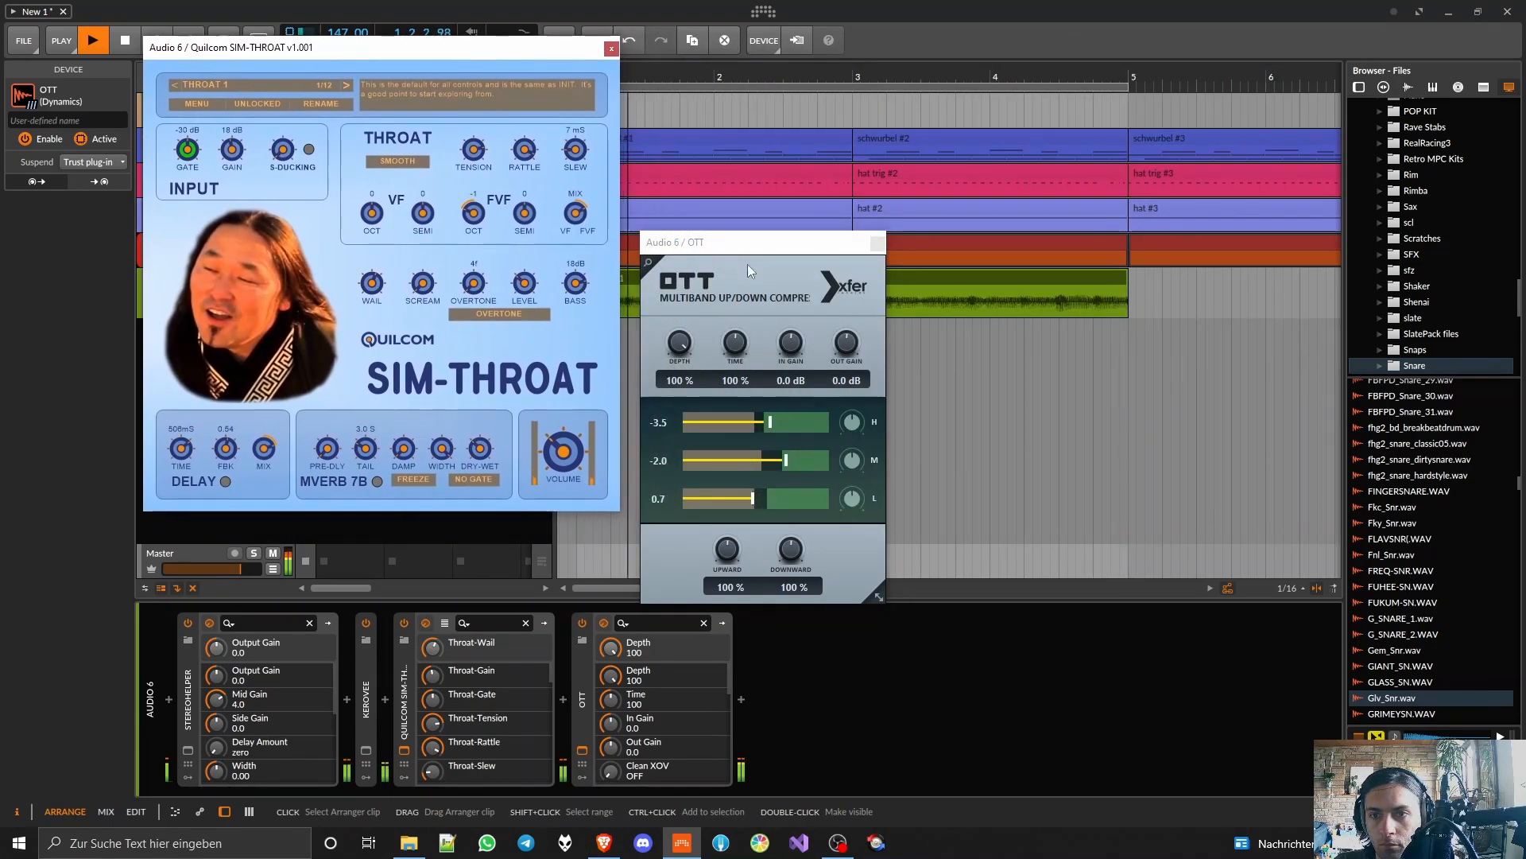
left_click_drag(773, 250, 919, 222)
Step: Switch SIM-THROAT's throat mode to Chromatic, set slew to 65 ms and adjust wail, rattle and tension
left_click_drag(372, 283, 371, 250)
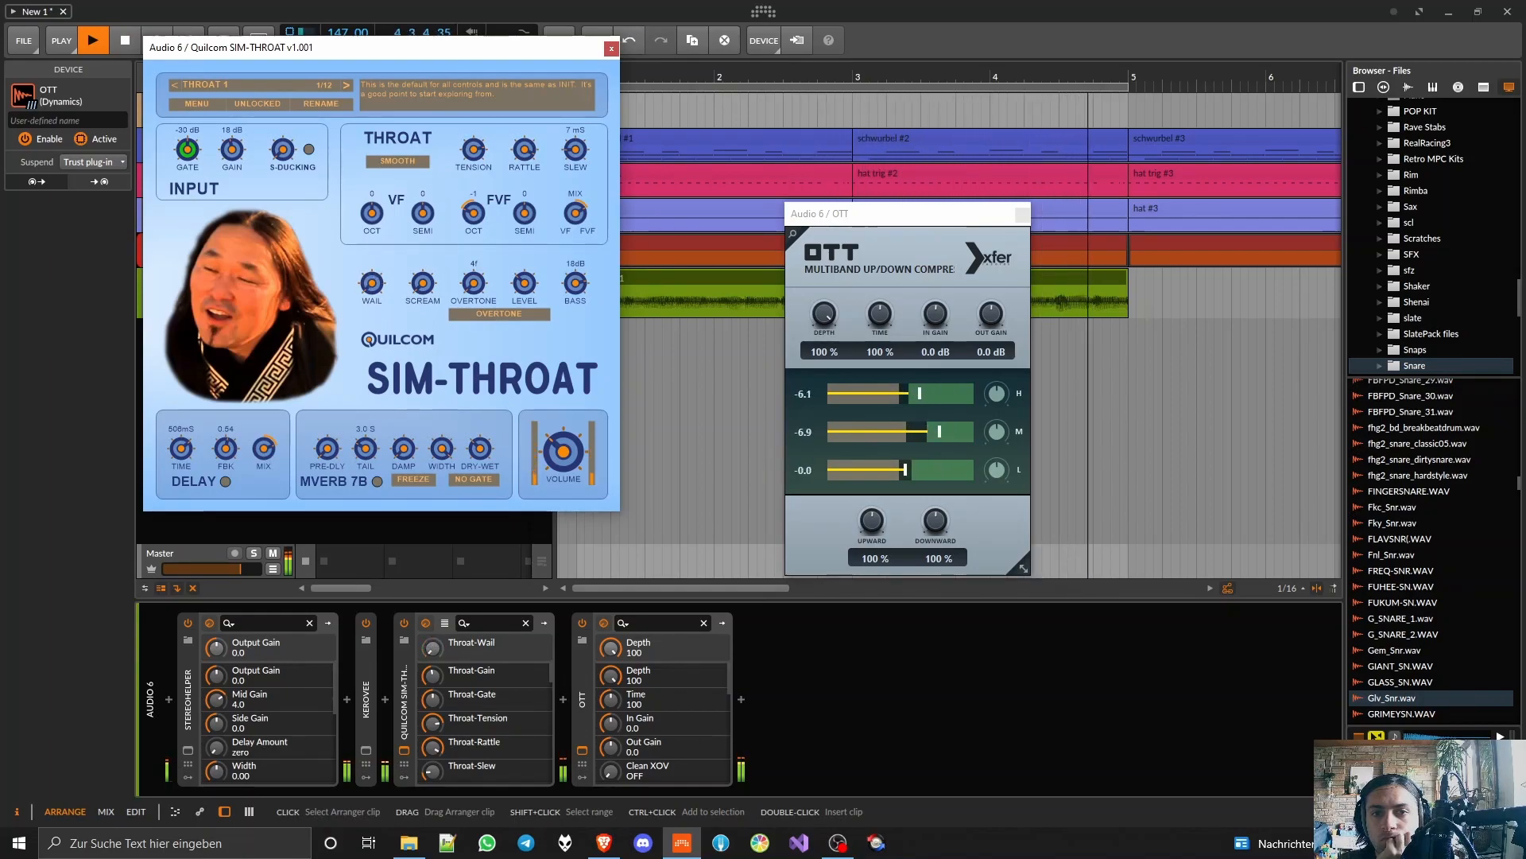
left_click(411, 165)
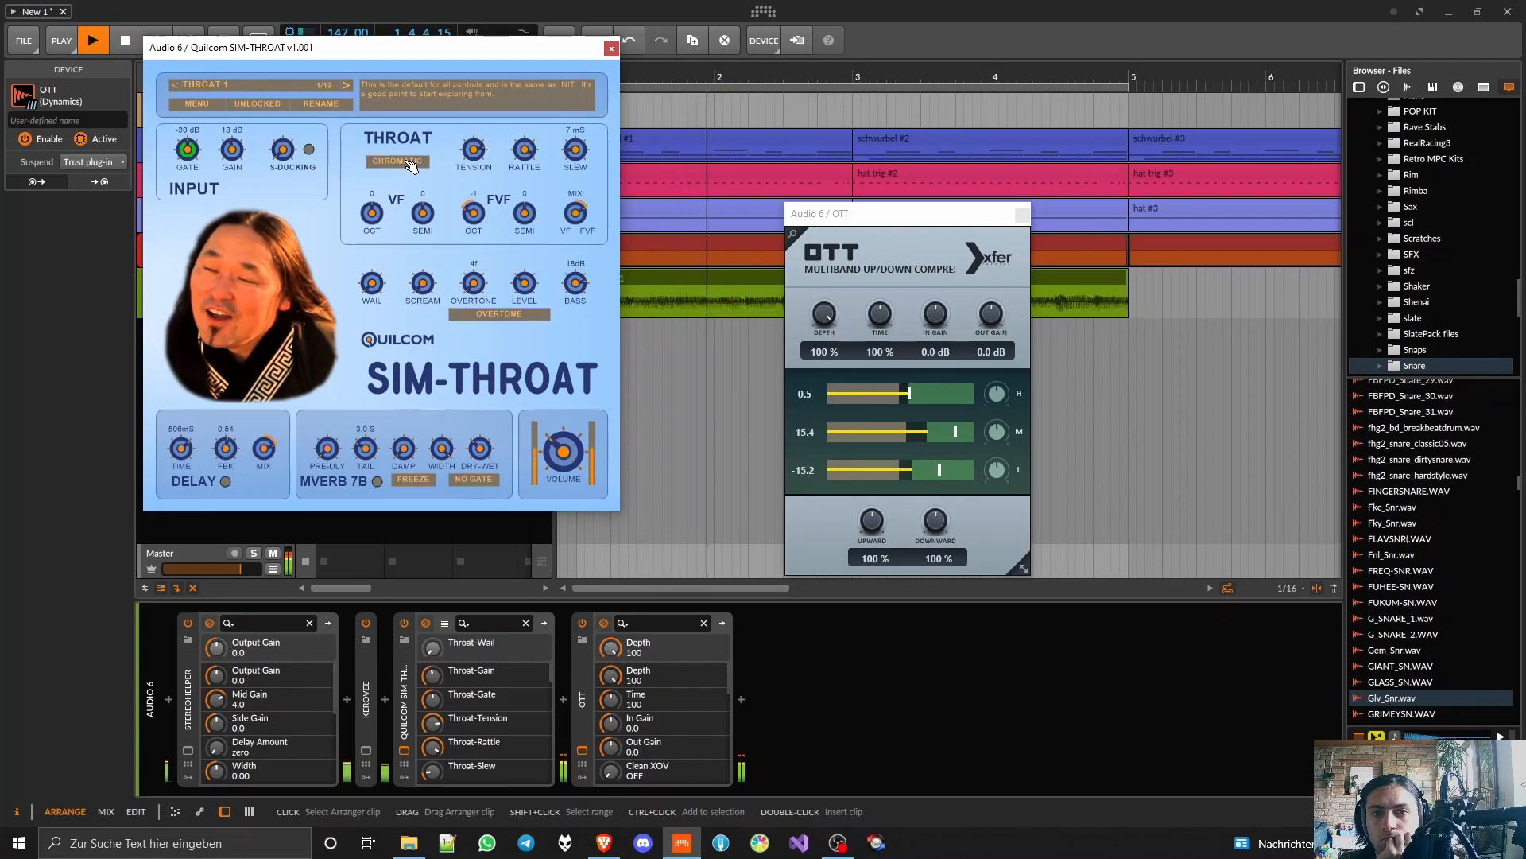
mouse_move(554, 159)
left_mouse_down()
mouse_move(554, 132)
mouse_move(576, 175)
mouse_move(575, 147)
left_mouse_up()
left_click_drag(524, 149, 524, 214)
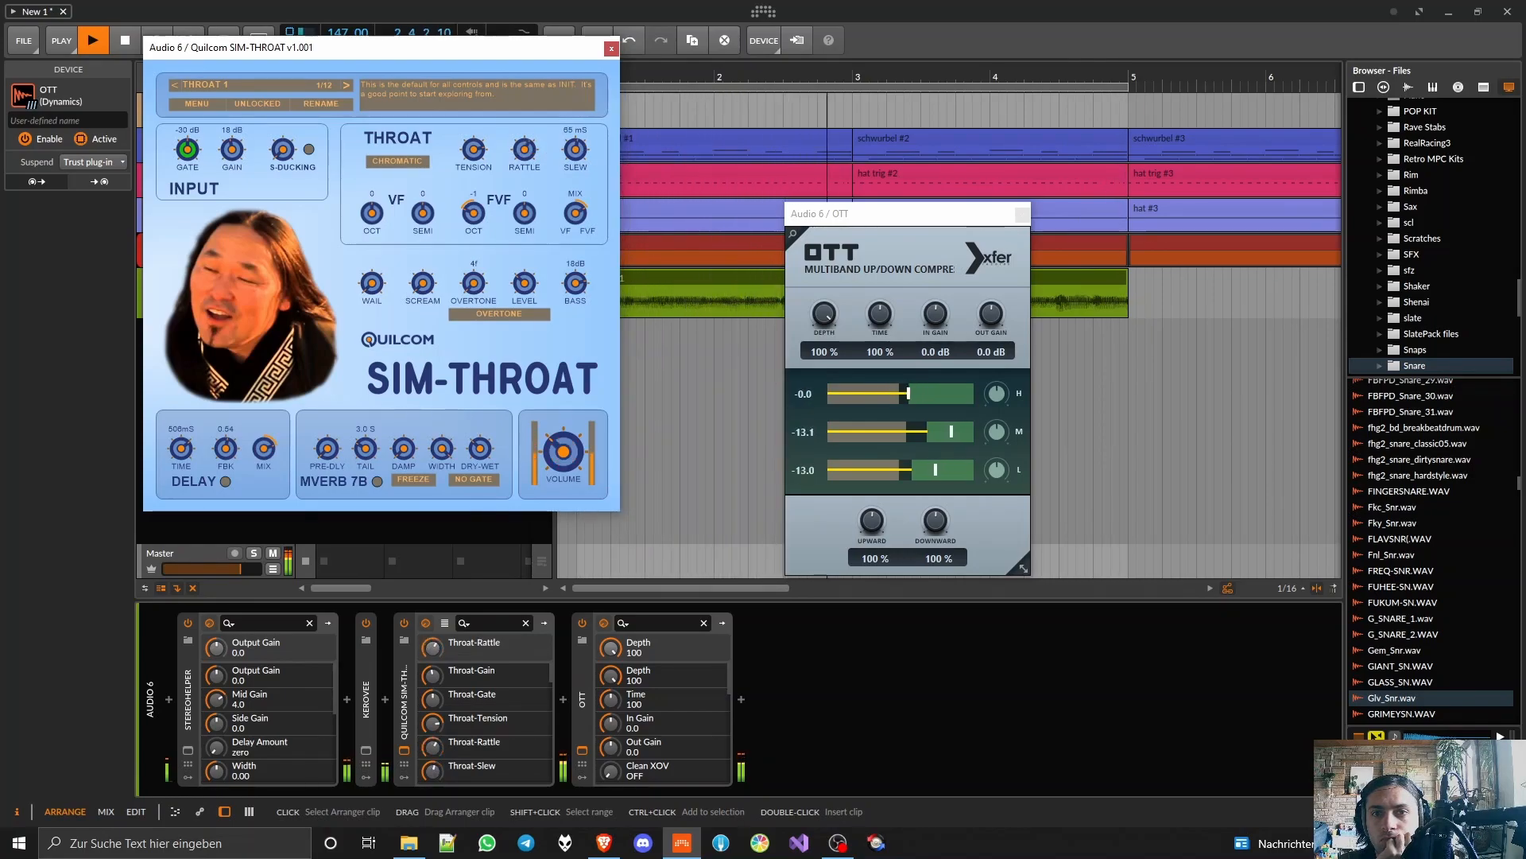
left_click_drag(475, 150, 475, 230)
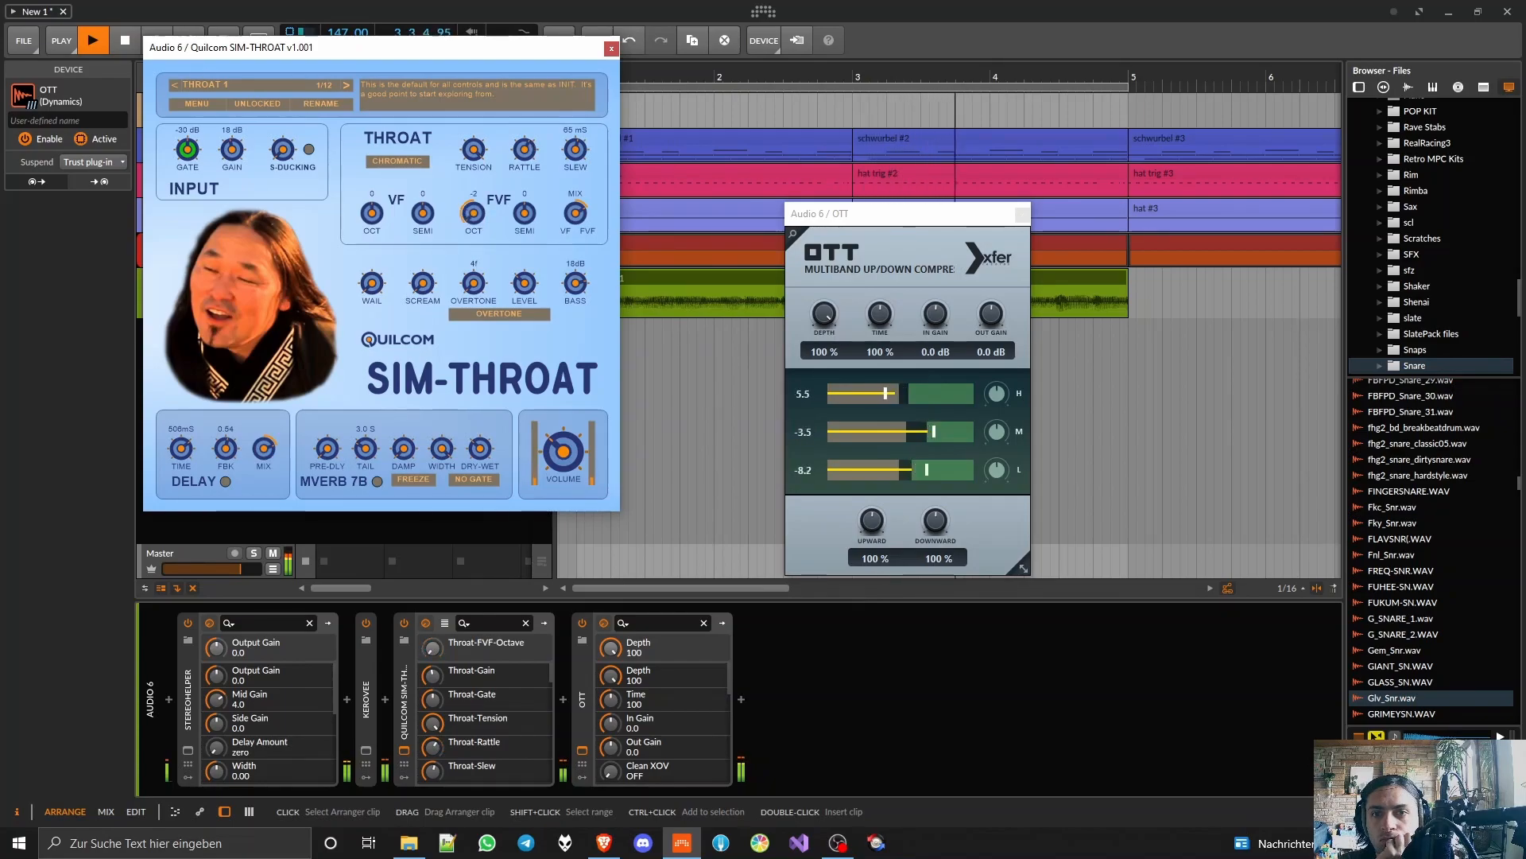
Step: Set the FVF octave to -1 and the VF octave to 2, and adjust the VF/FVF mix
left_click_drag(474, 213, 474, 199)
left_click_drag(372, 213, 372, 190)
left_click_drag(575, 214, 575, 262)
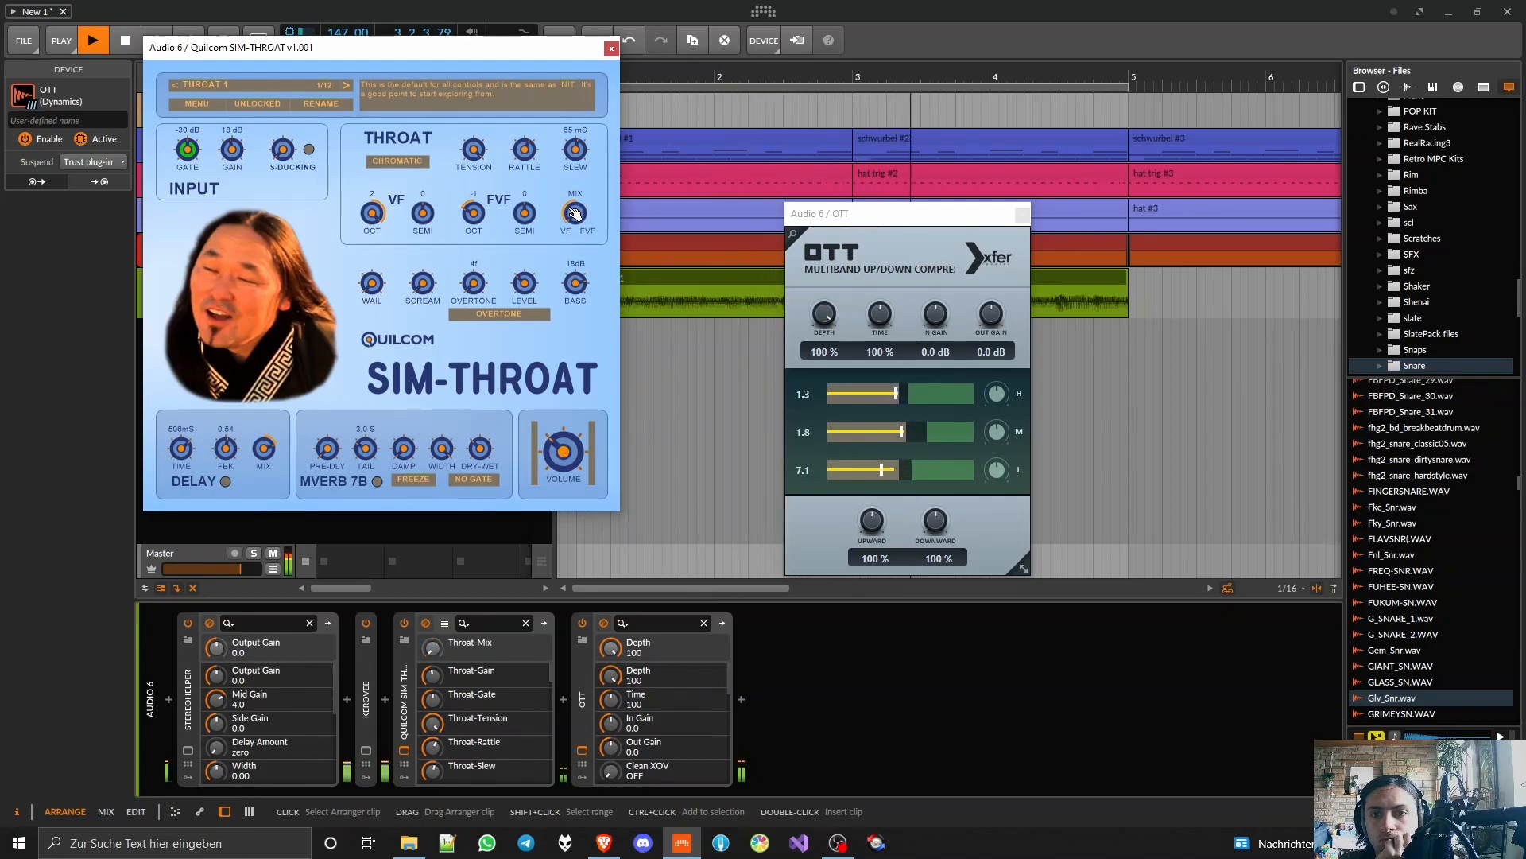
Step: Try the 5f overtone, return it to 4f, lower the VF octave to 1 and adjust scream and overtone level
mouse_move(474, 284)
left_mouse_down()
mouse_move(473, 266)
mouse_move(525, 271)
mouse_move(474, 290)
left_mouse_up()
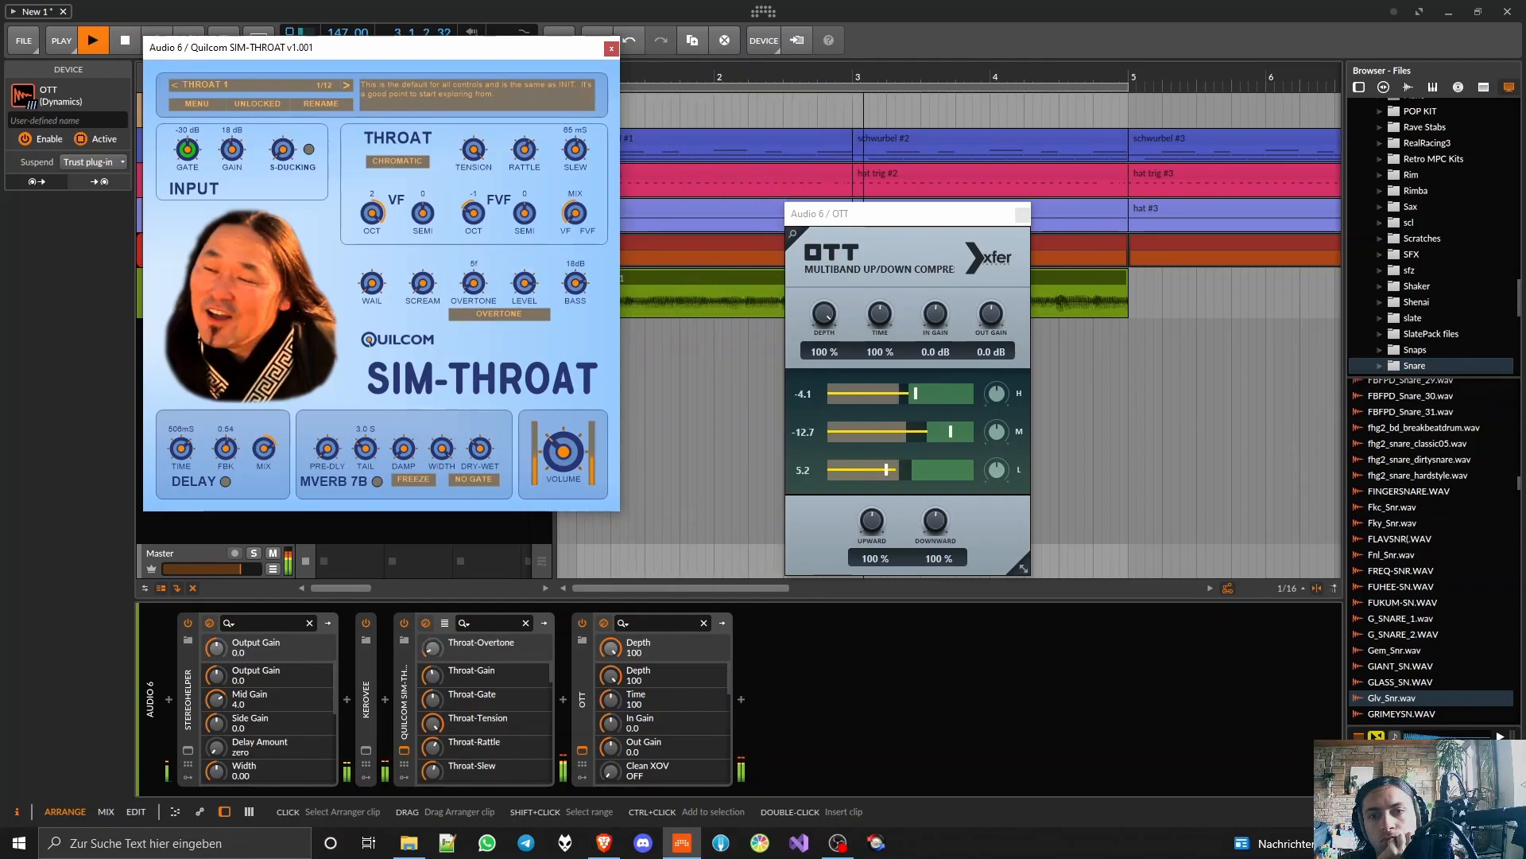
left_click_drag(423, 284, 423, 286)
left_click_drag(372, 211, 372, 221)
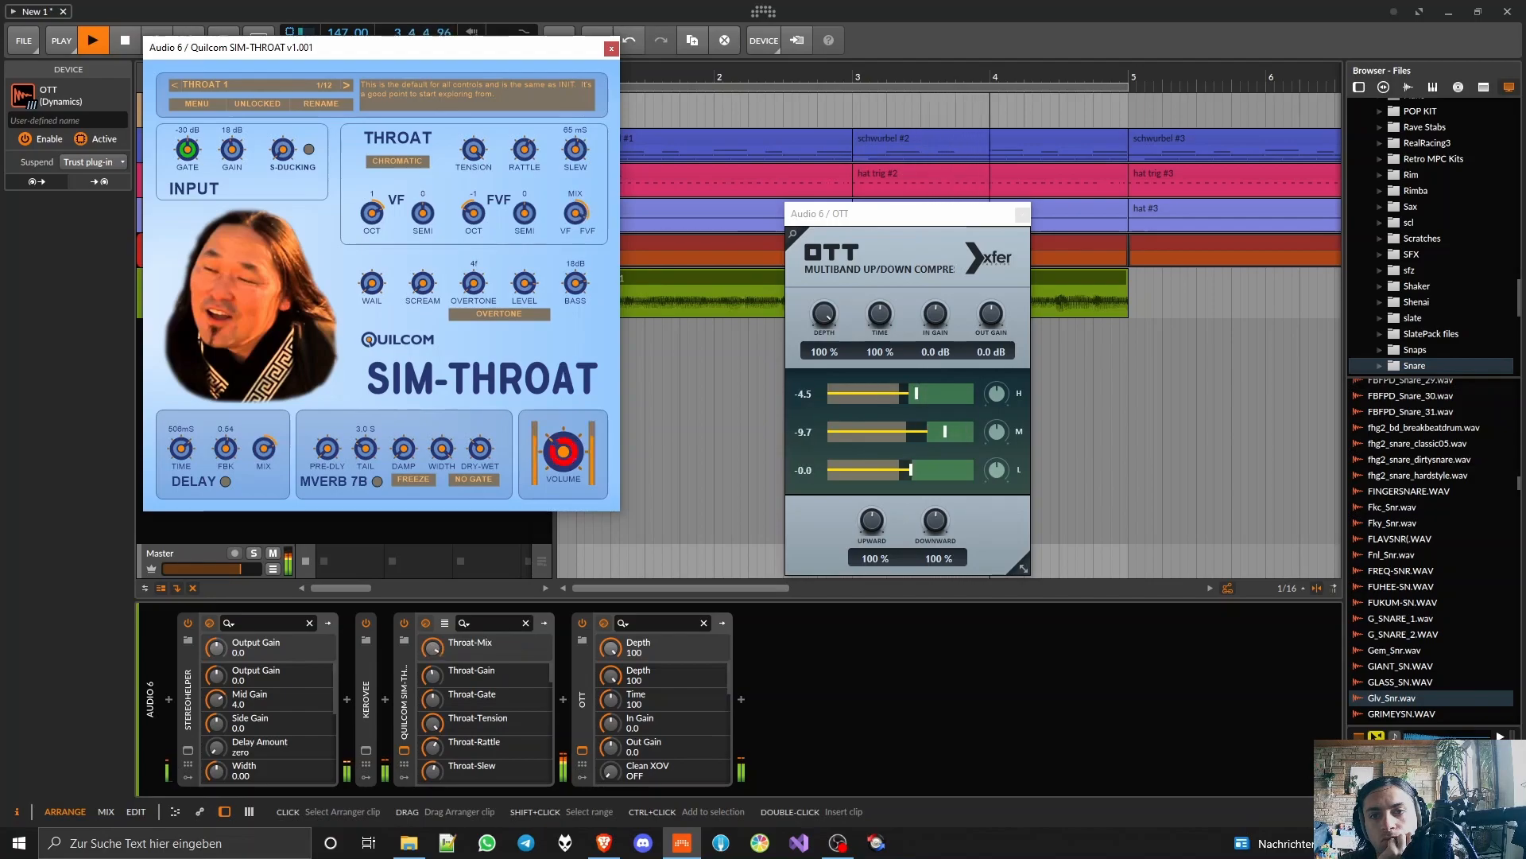
left_click_drag(525, 283, 525, 288)
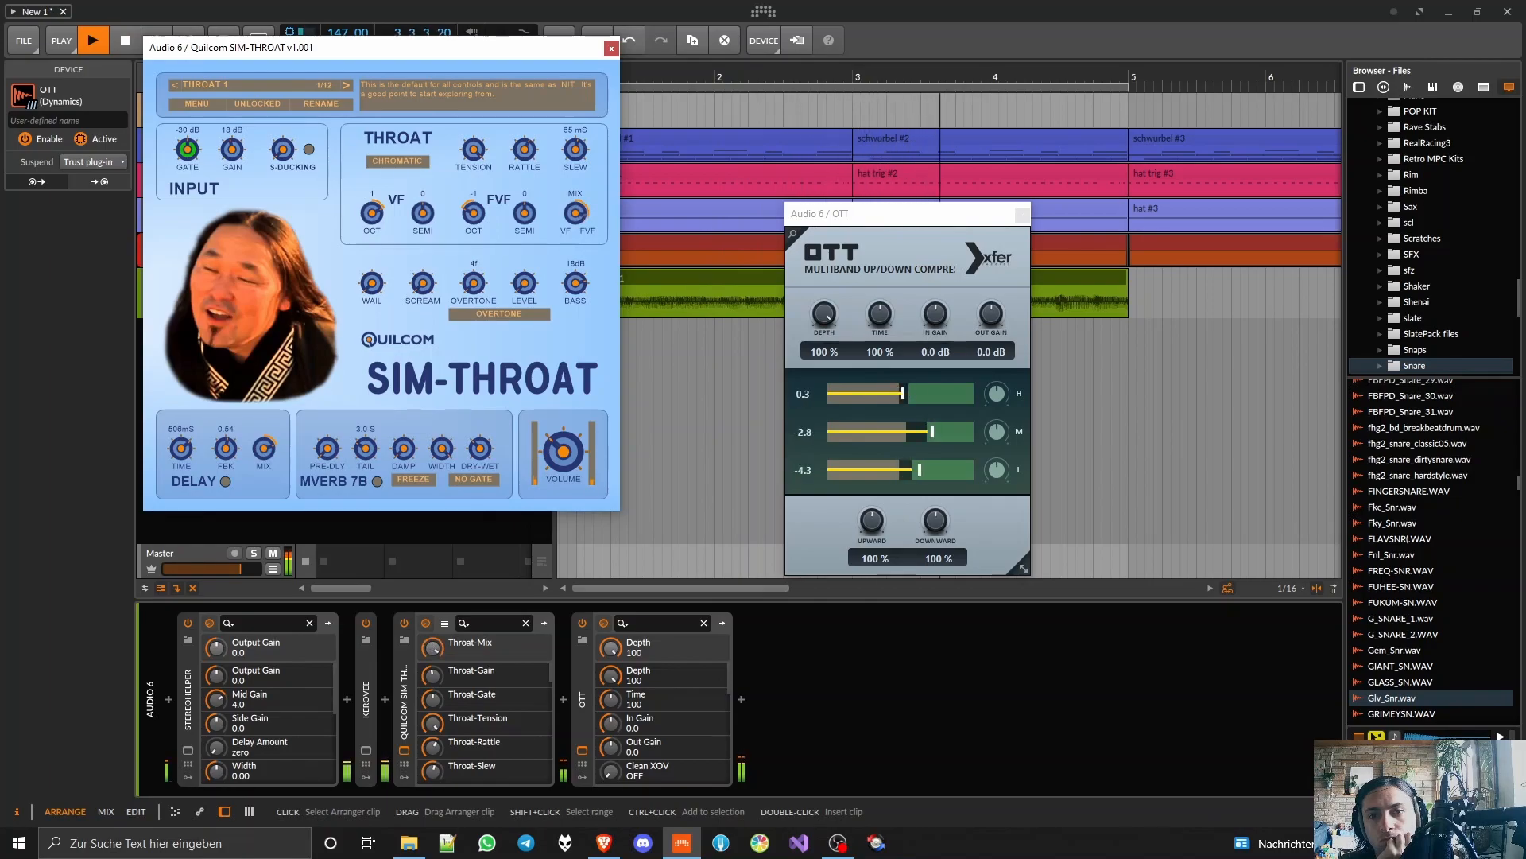
Step: Set SIM-THROAT's bass to 30 dB and the VF octave to 0, and readjust the VF/FVF mix
left_click_drag(373, 213, 373, 211)
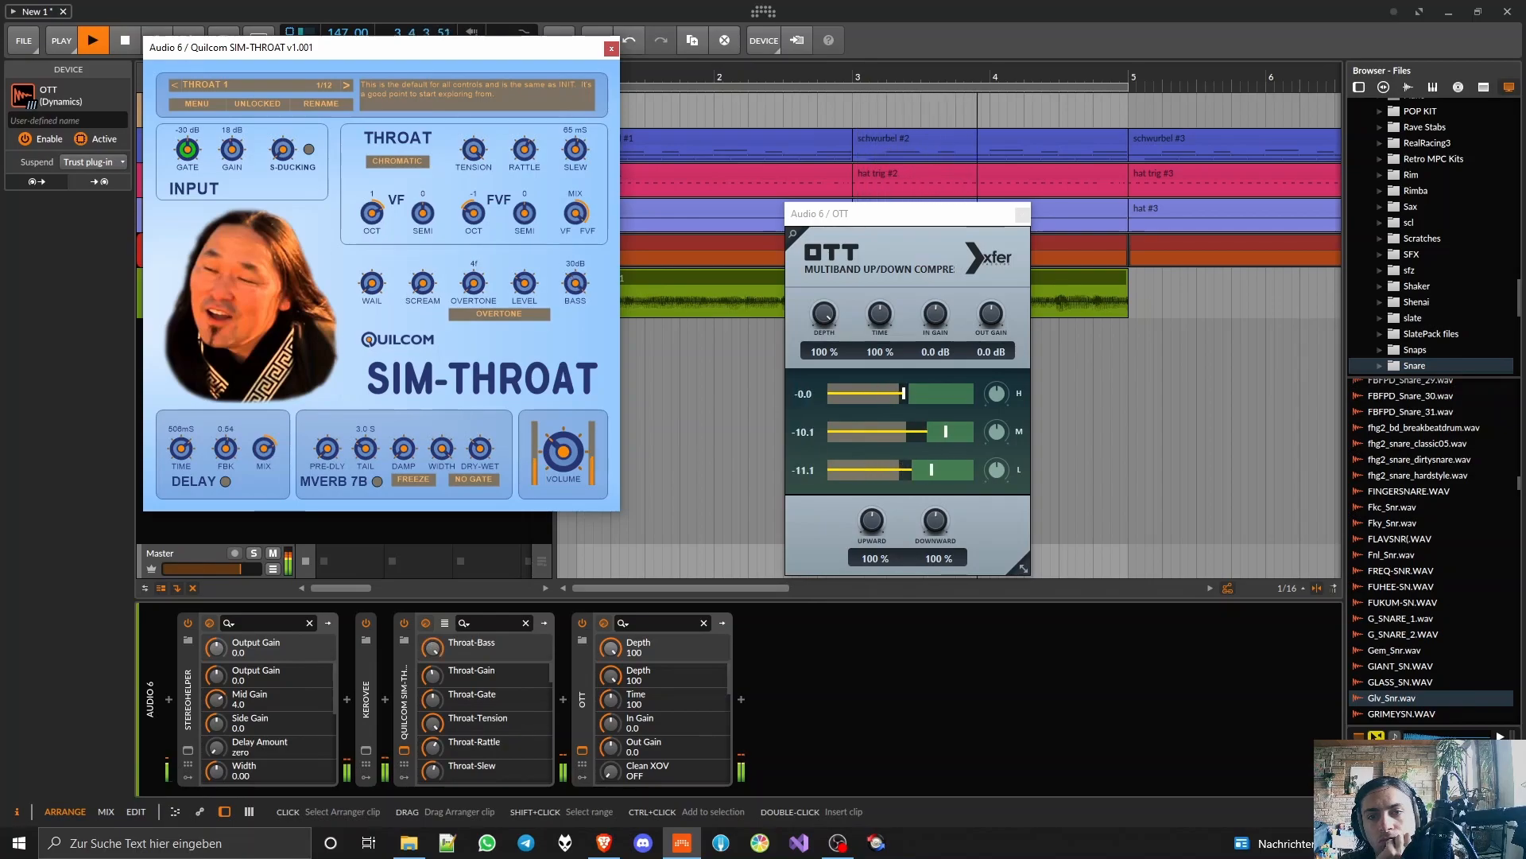
left_click_drag(574, 207, 575, 229)
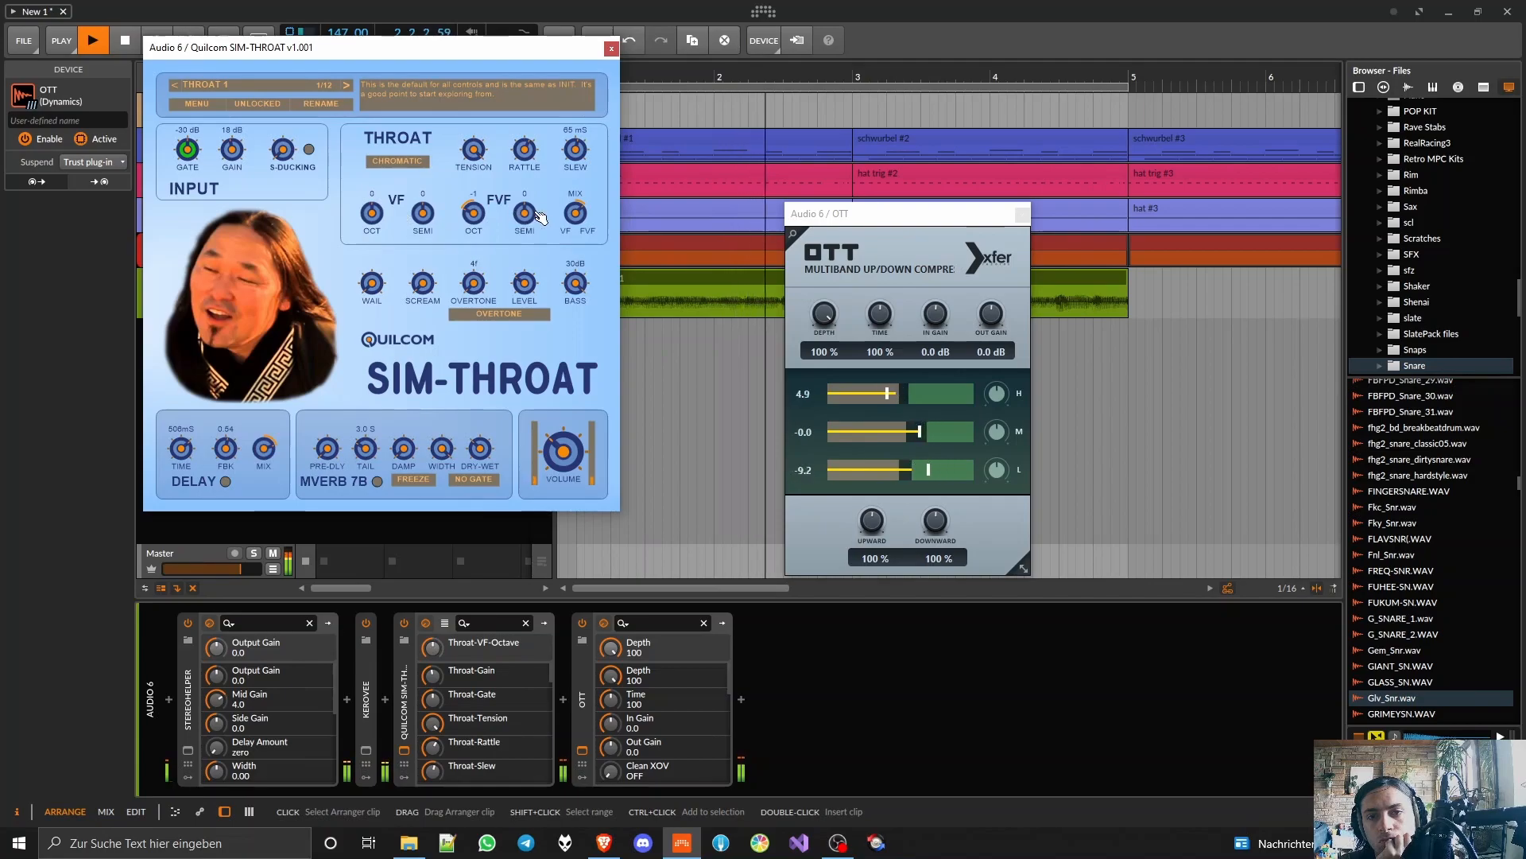
left_click(573, 214)
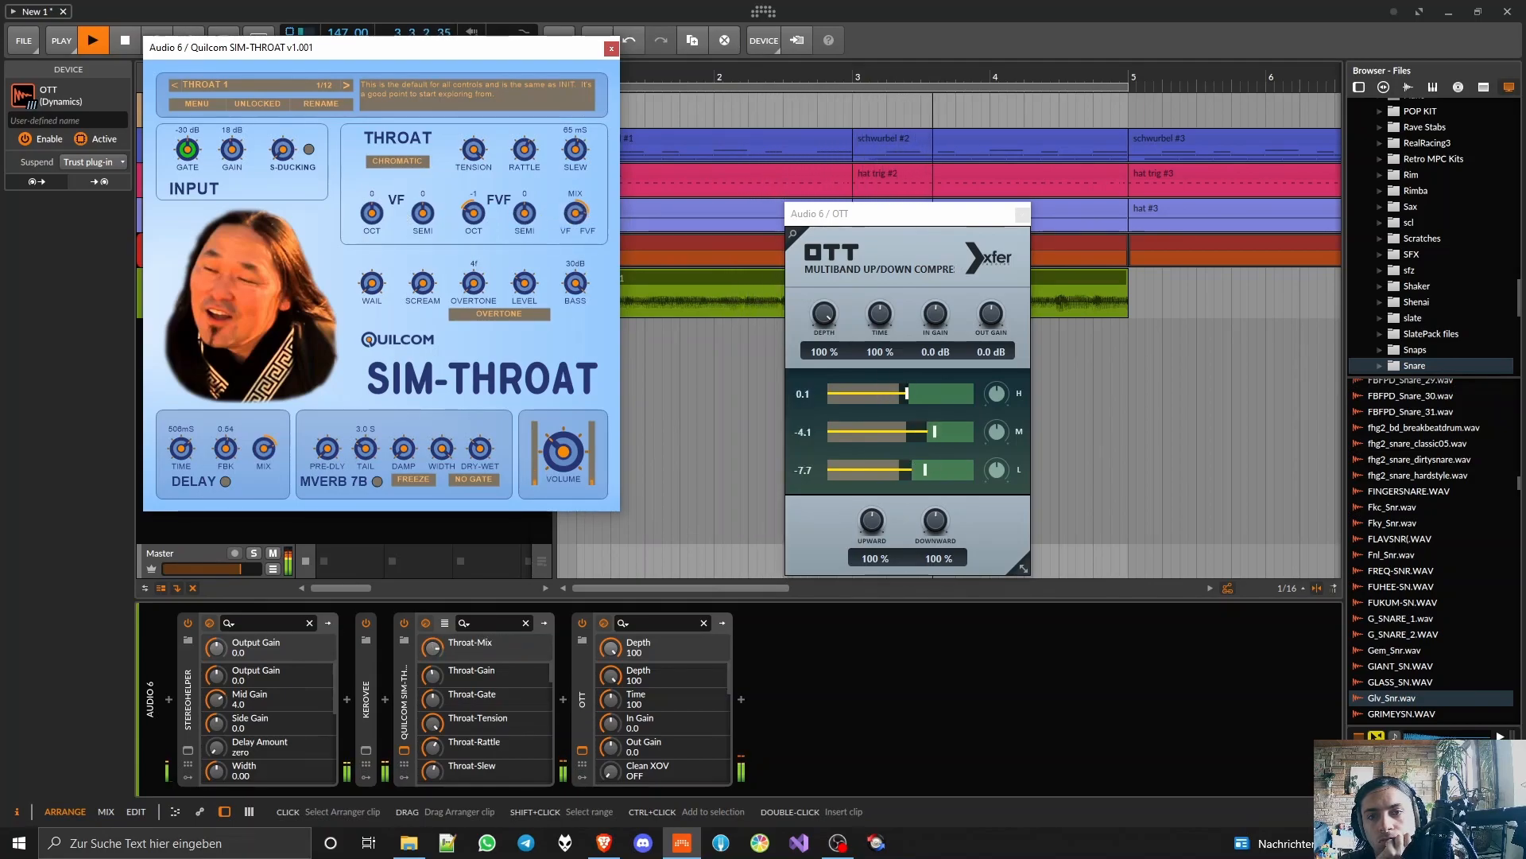
Step: Readjust scream and wail, set slew to 20 ms and adjust the S-ducking amount
left_click_drag(423, 285, 423, 238)
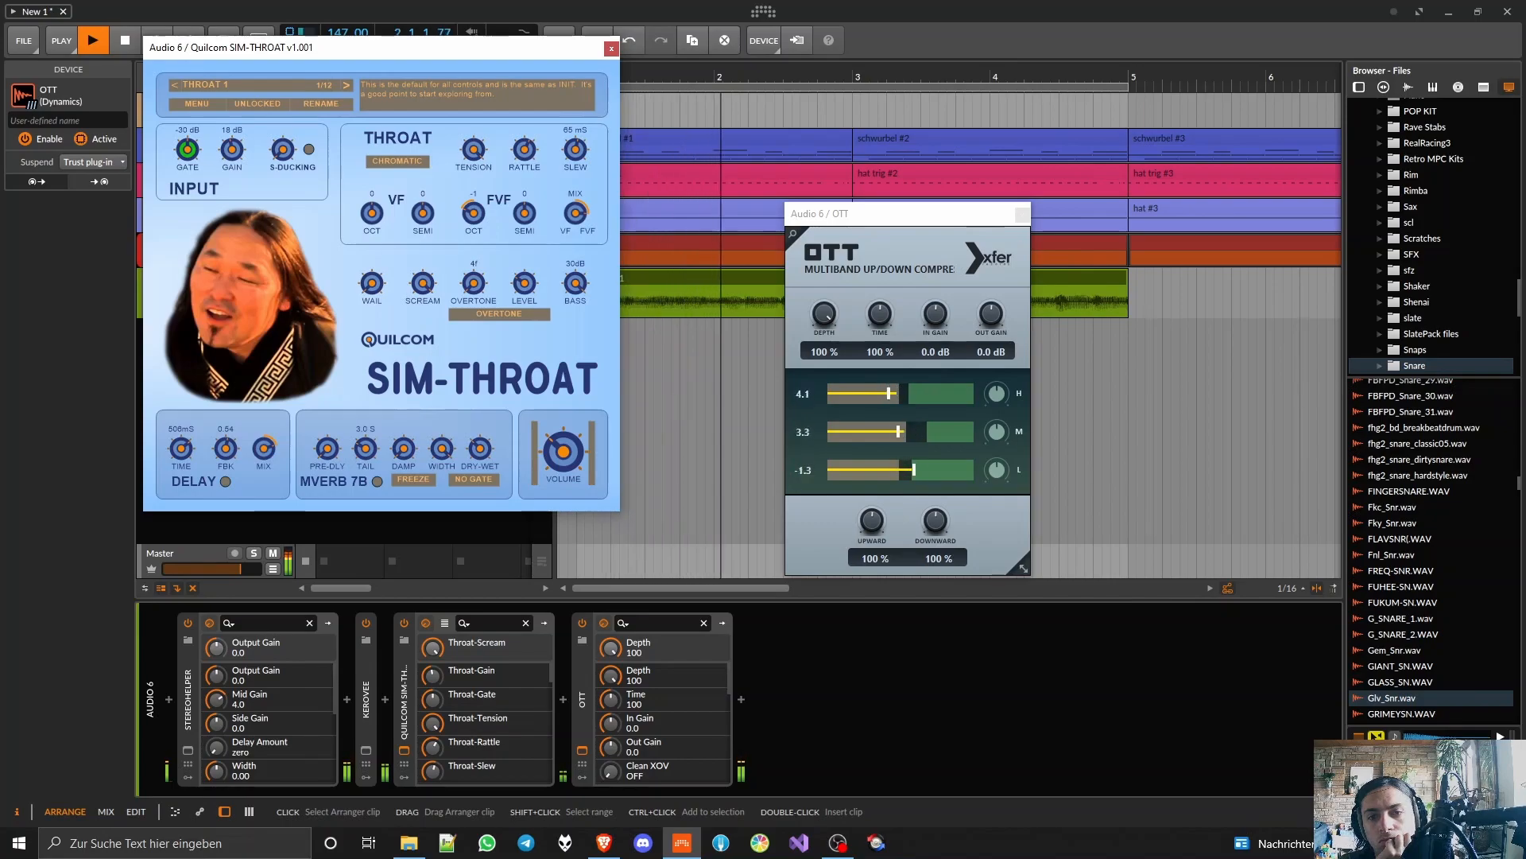
left_click_drag(373, 283, 372, 270)
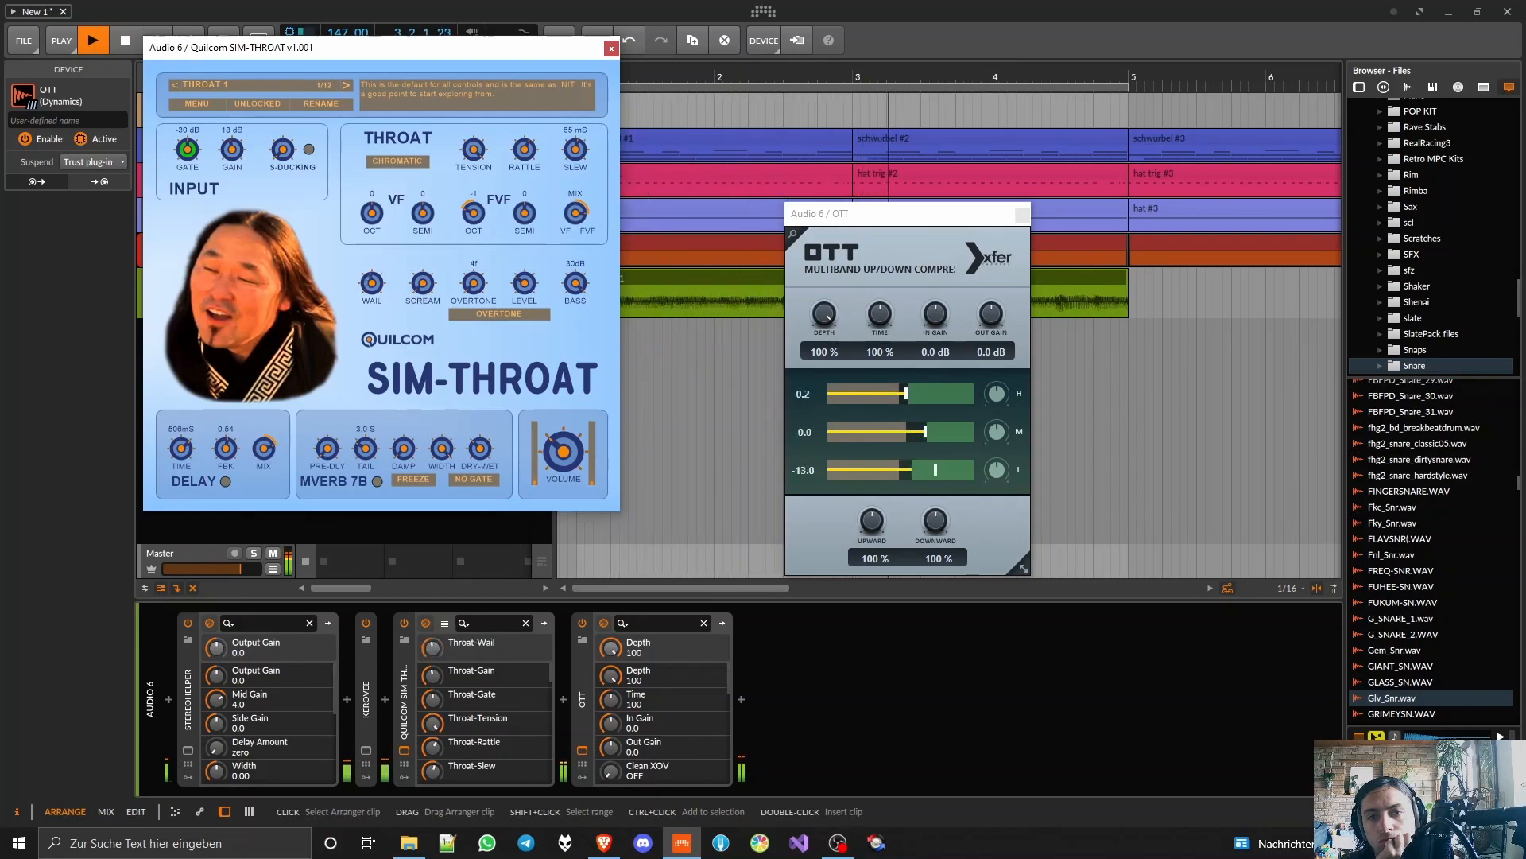
left_click_drag(576, 149, 575, 187)
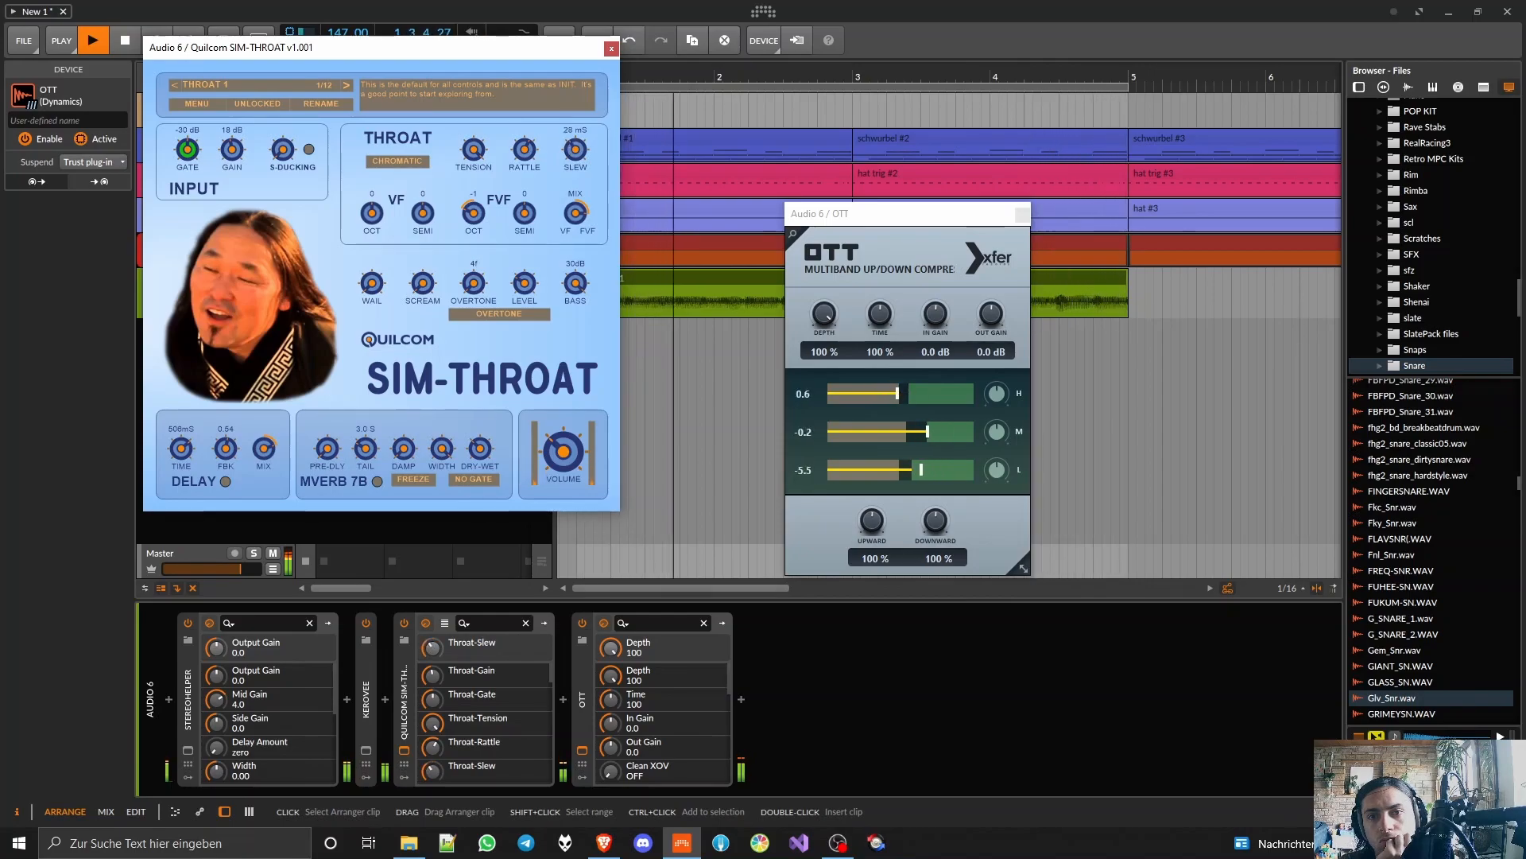
left_click(283, 149)
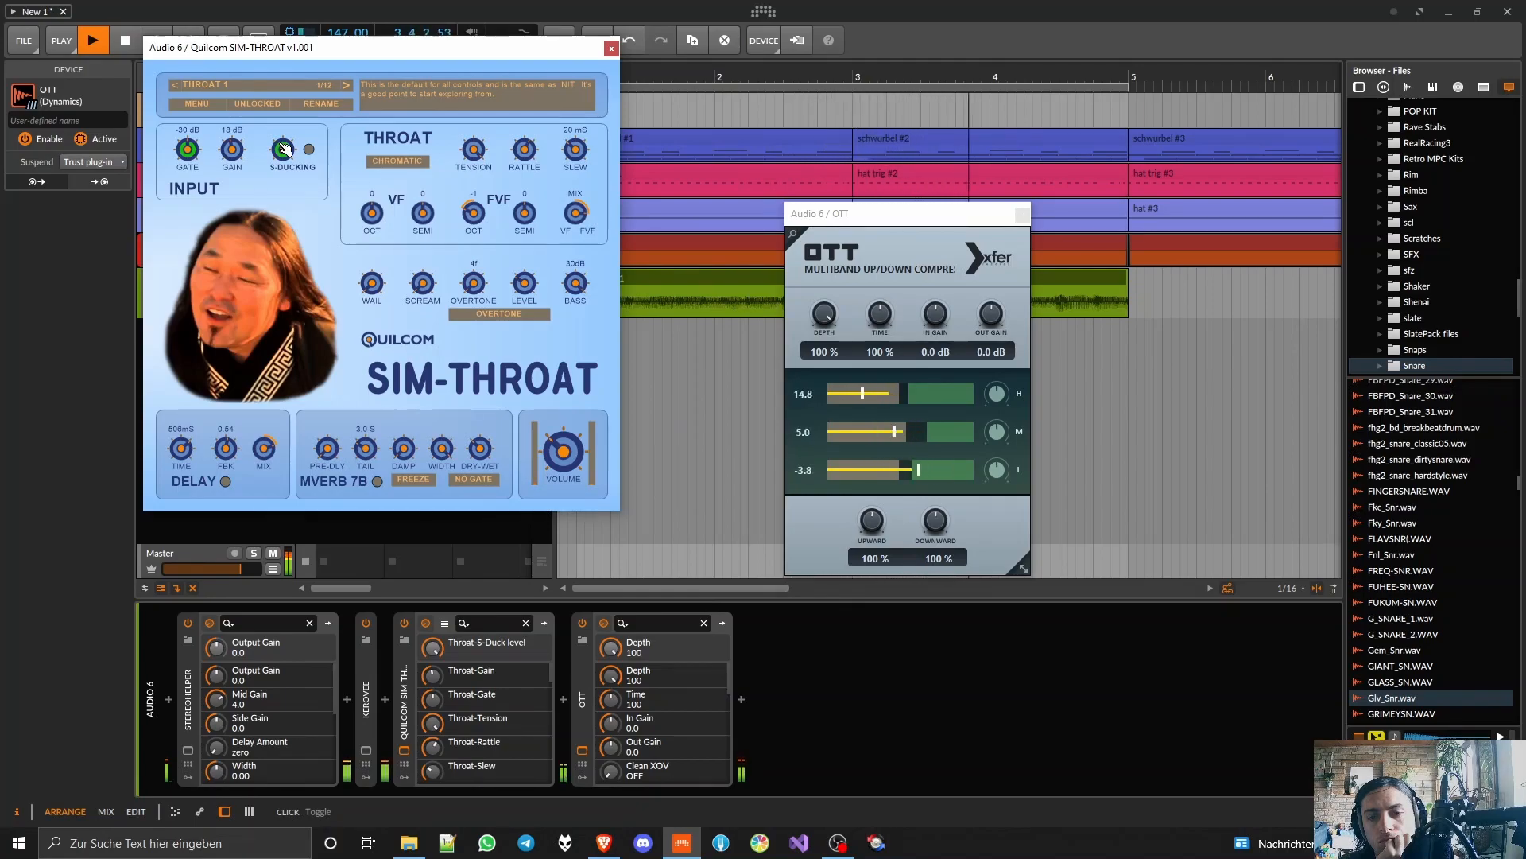
Step: Adjust OTT's band thresholds and set time to 1000 %, upward to 155 %, downward to 0 % and output gain to -2.6 dB
left_click_drag(918, 432, 961, 392)
mouse_move(879, 313)
left_mouse_down()
mouse_move(888, 267)
mouse_move(885, 284)
left_mouse_up()
mouse_move(878, 532)
left_mouse_down()
mouse_move(901, 484)
mouse_move(925, 604)
mouse_move(871, 536)
left_mouse_up()
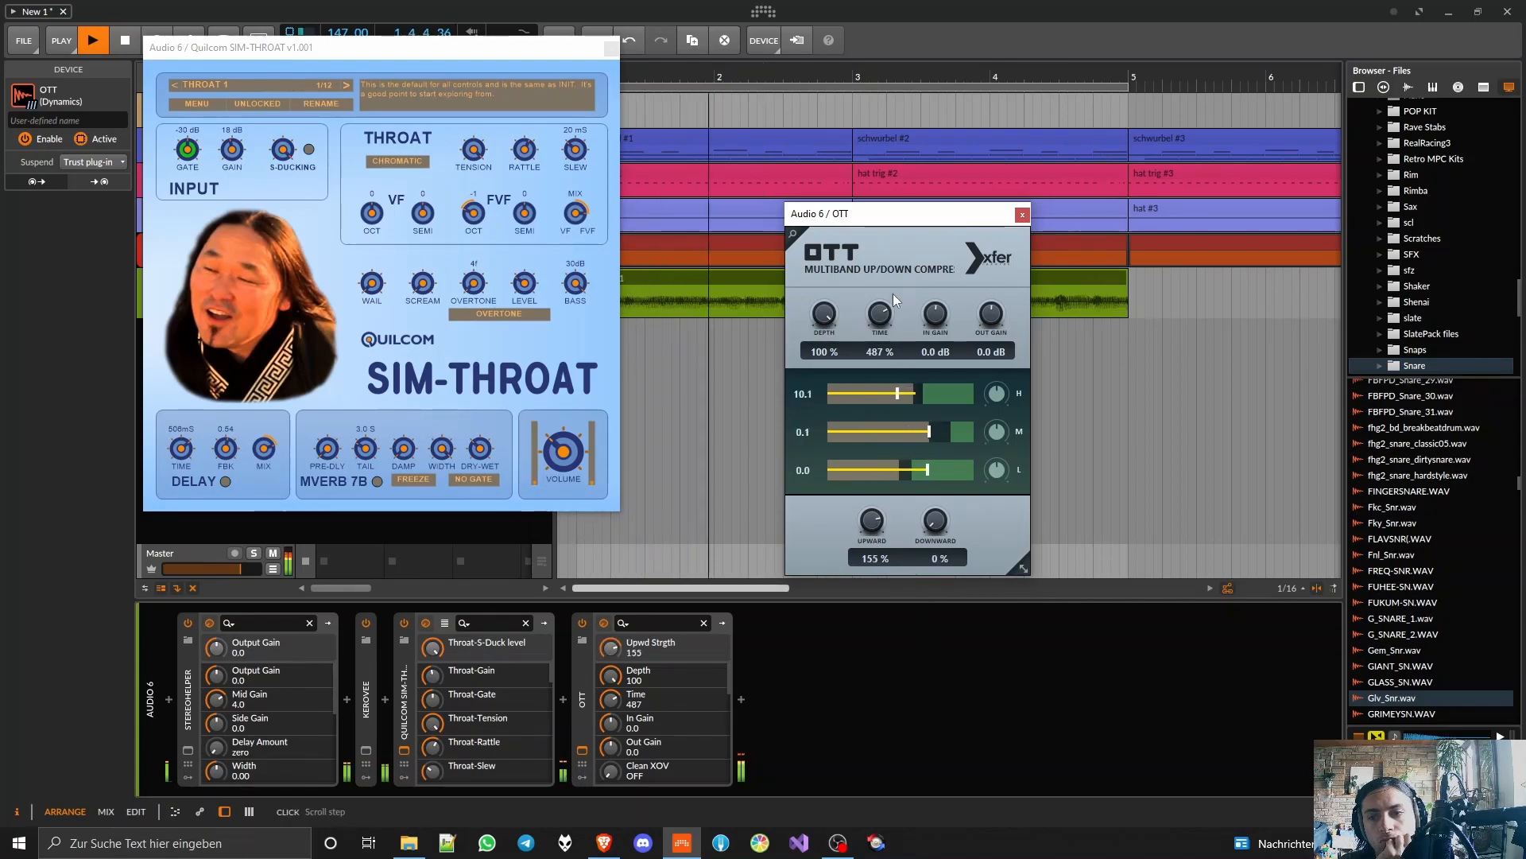
left_click_drag(872, 328, 886, 231)
left_click_drag(1005, 323, 1000, 290)
left_click(1022, 214)
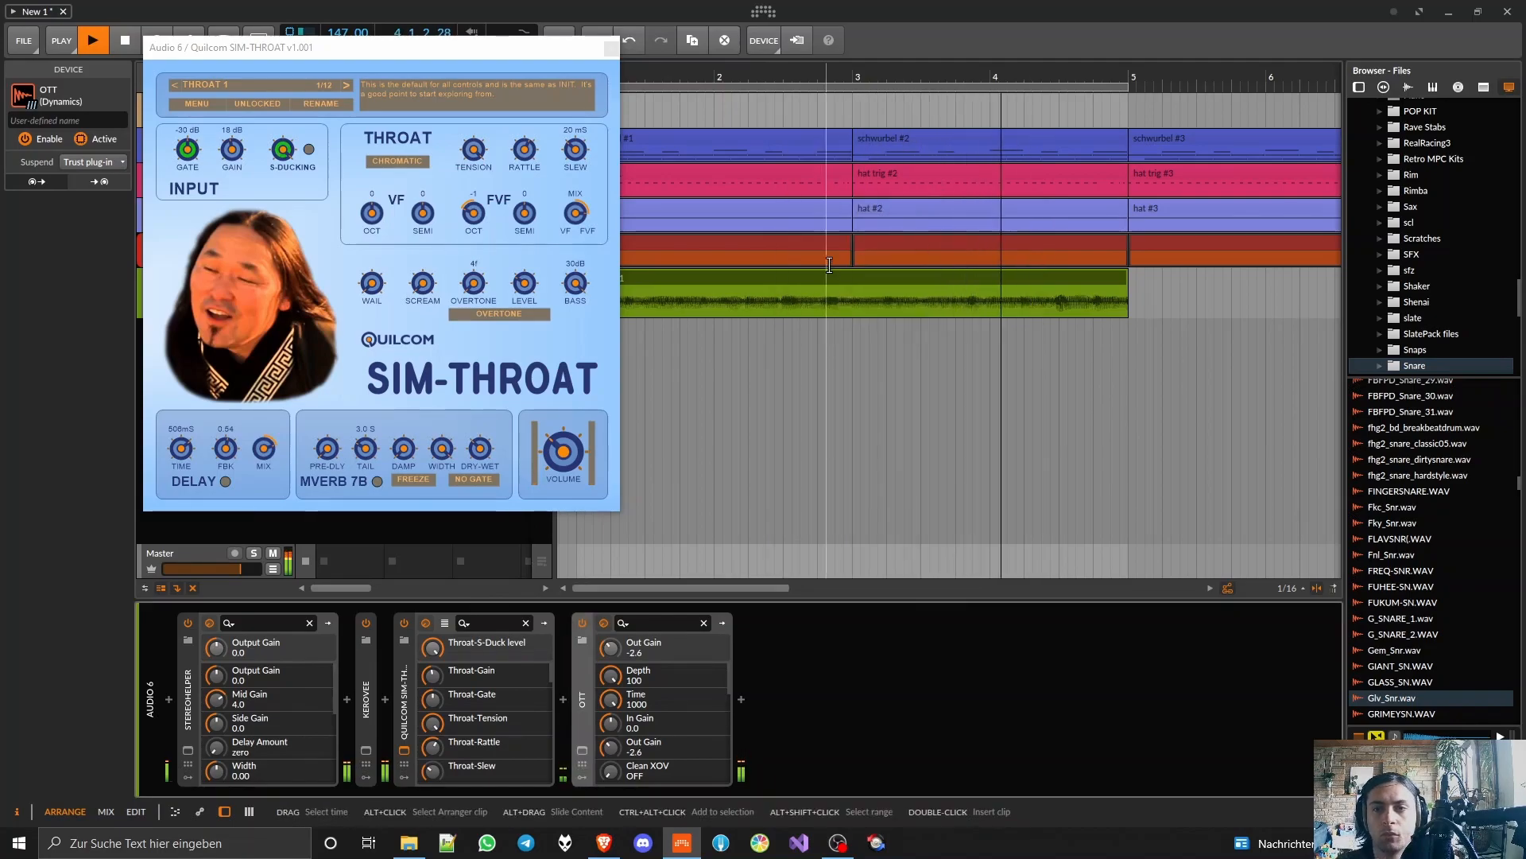
Step: Stop playback and bounce the Audio 6 vocal clip to a new track with the Pre-Fader source at 24-bit
key("space")
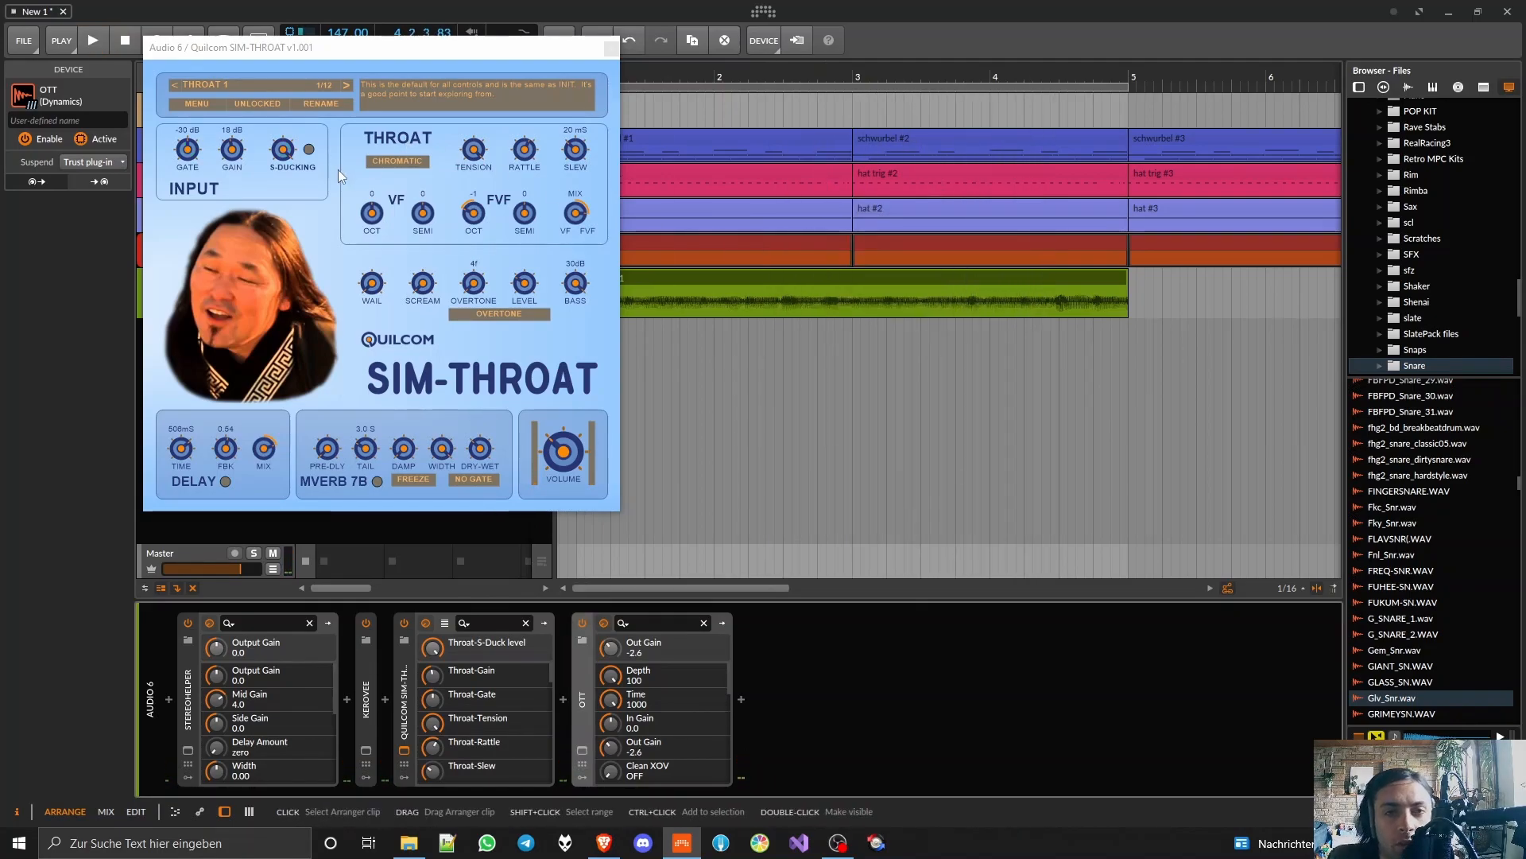
left_click(749, 278)
right_click(736, 278)
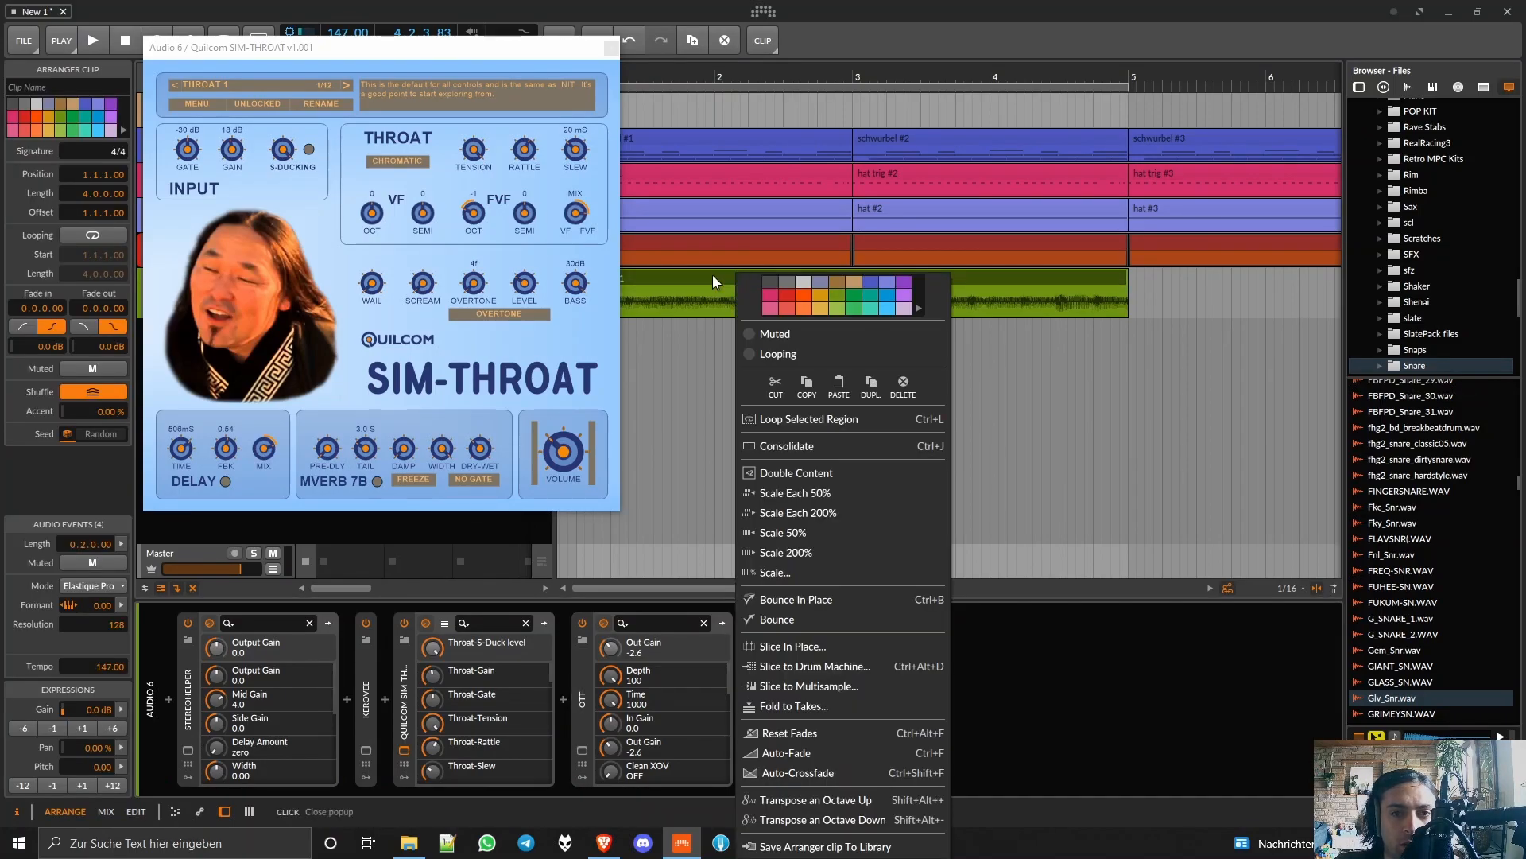
left_click(713, 280)
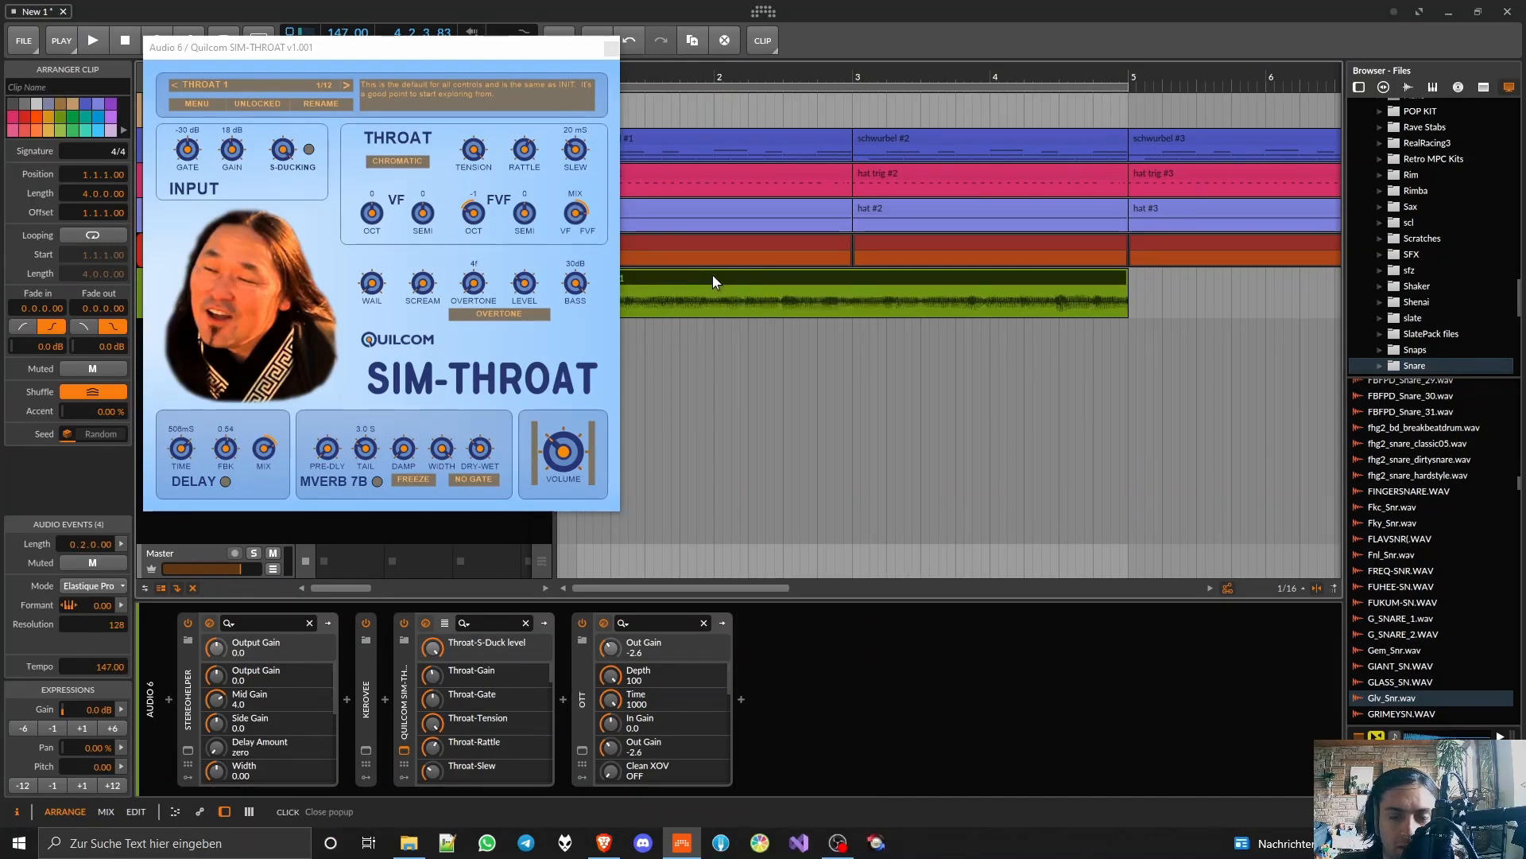
right_click(714, 285)
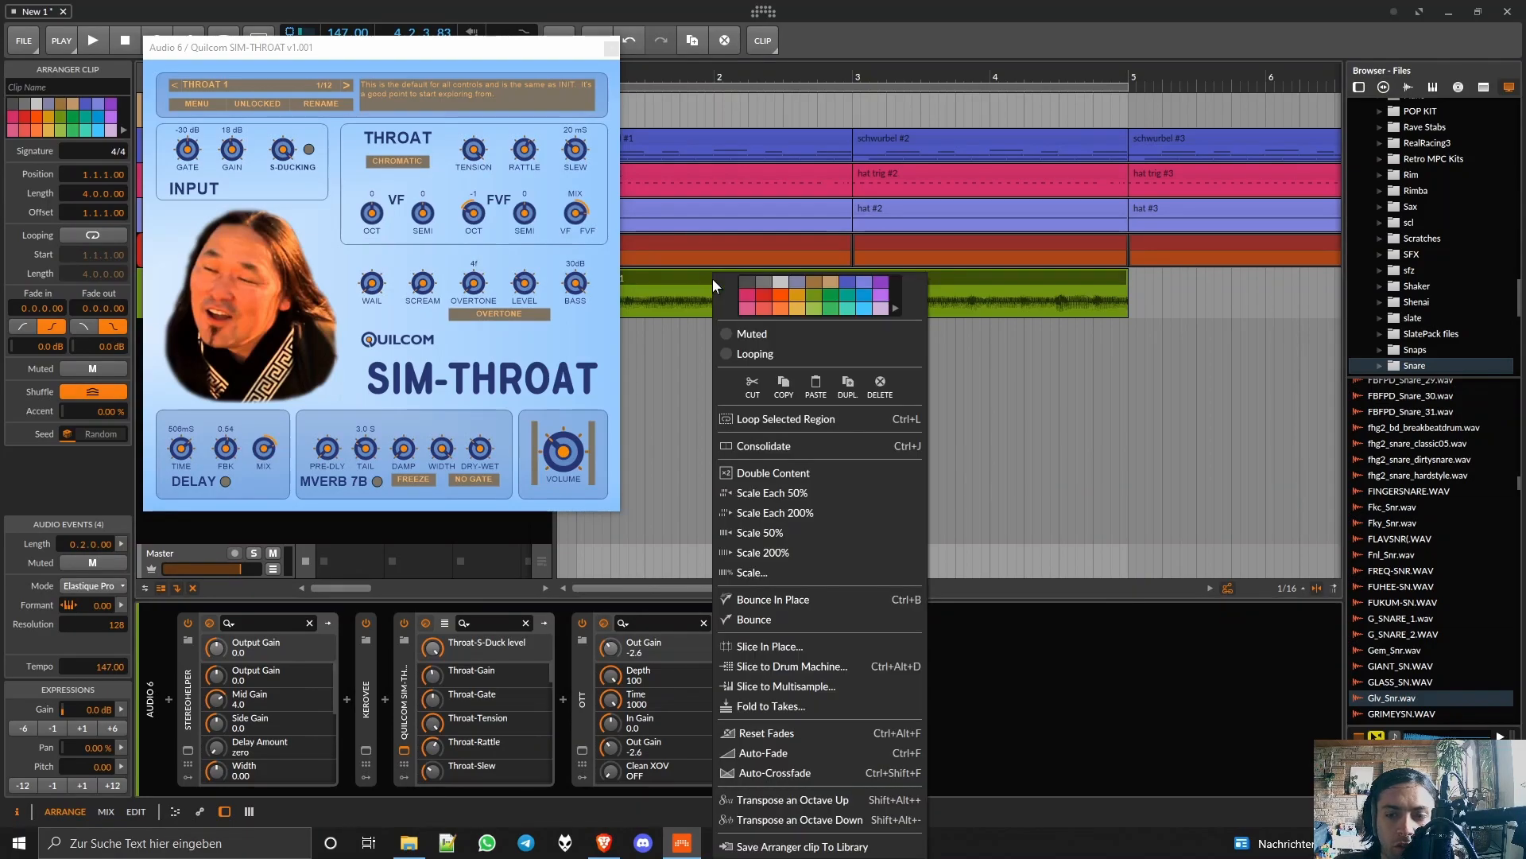
left_click(776, 618)
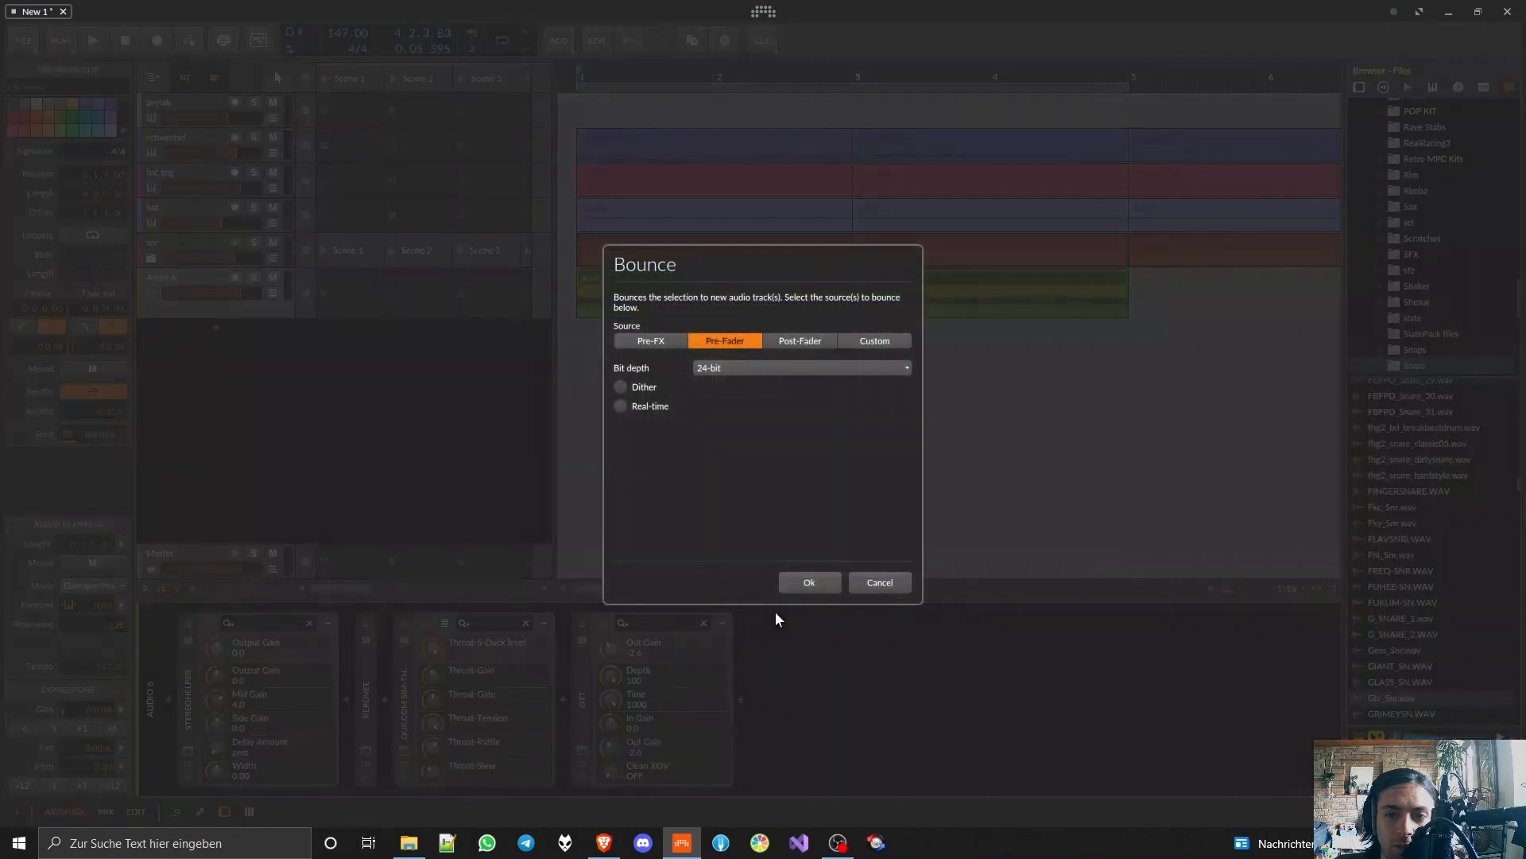
left_click(815, 579)
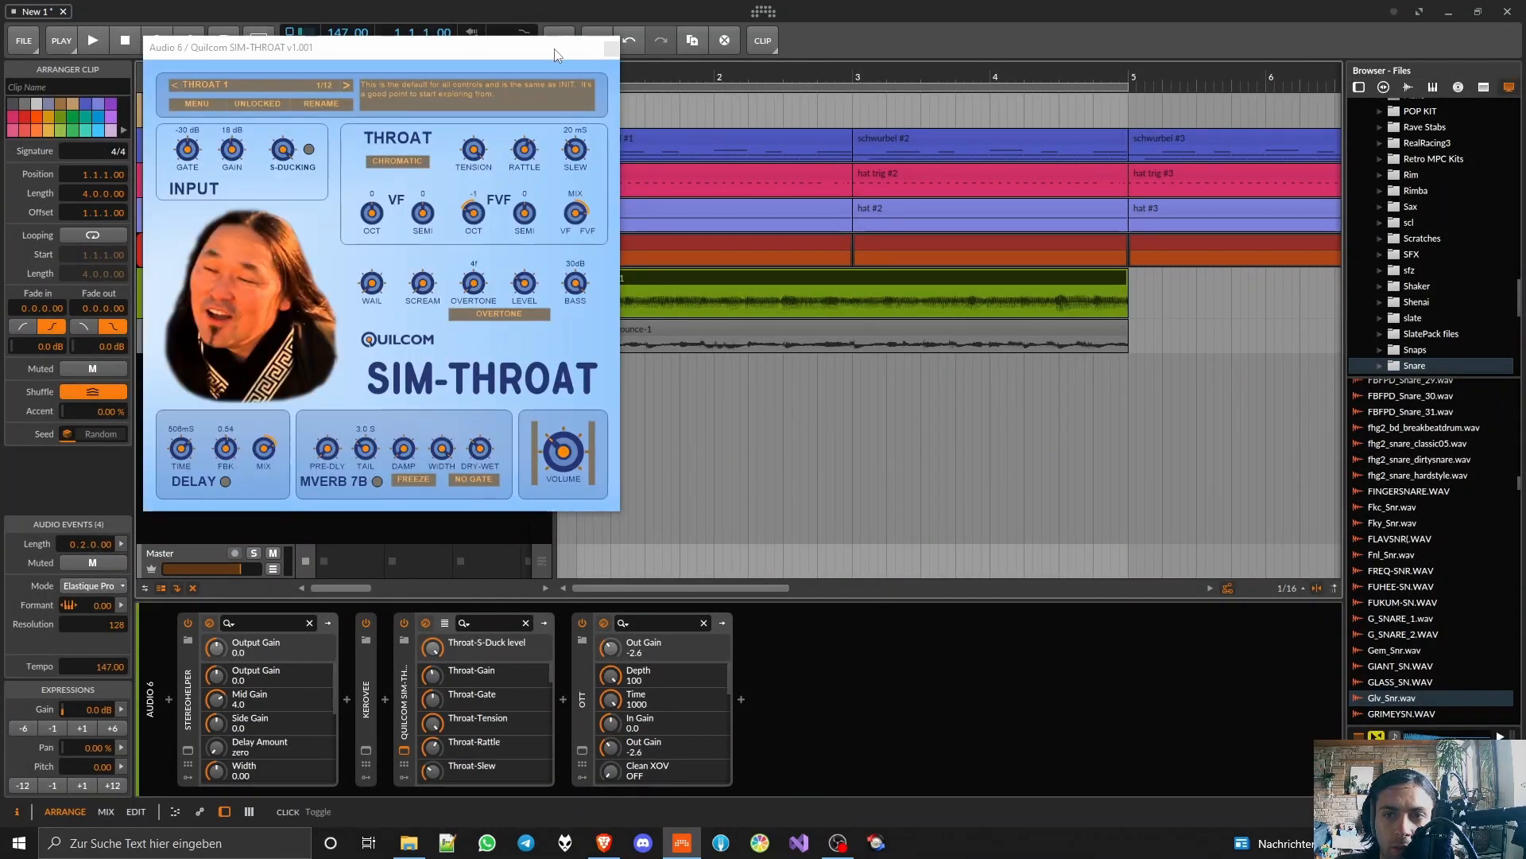
Step: Readjust SIM-THROAT's S-ducking, play the arrangement and briefly unmute the bounced Audio 7 track for comparison before muting it again
left_click_drag(513, 58, 1018, 254)
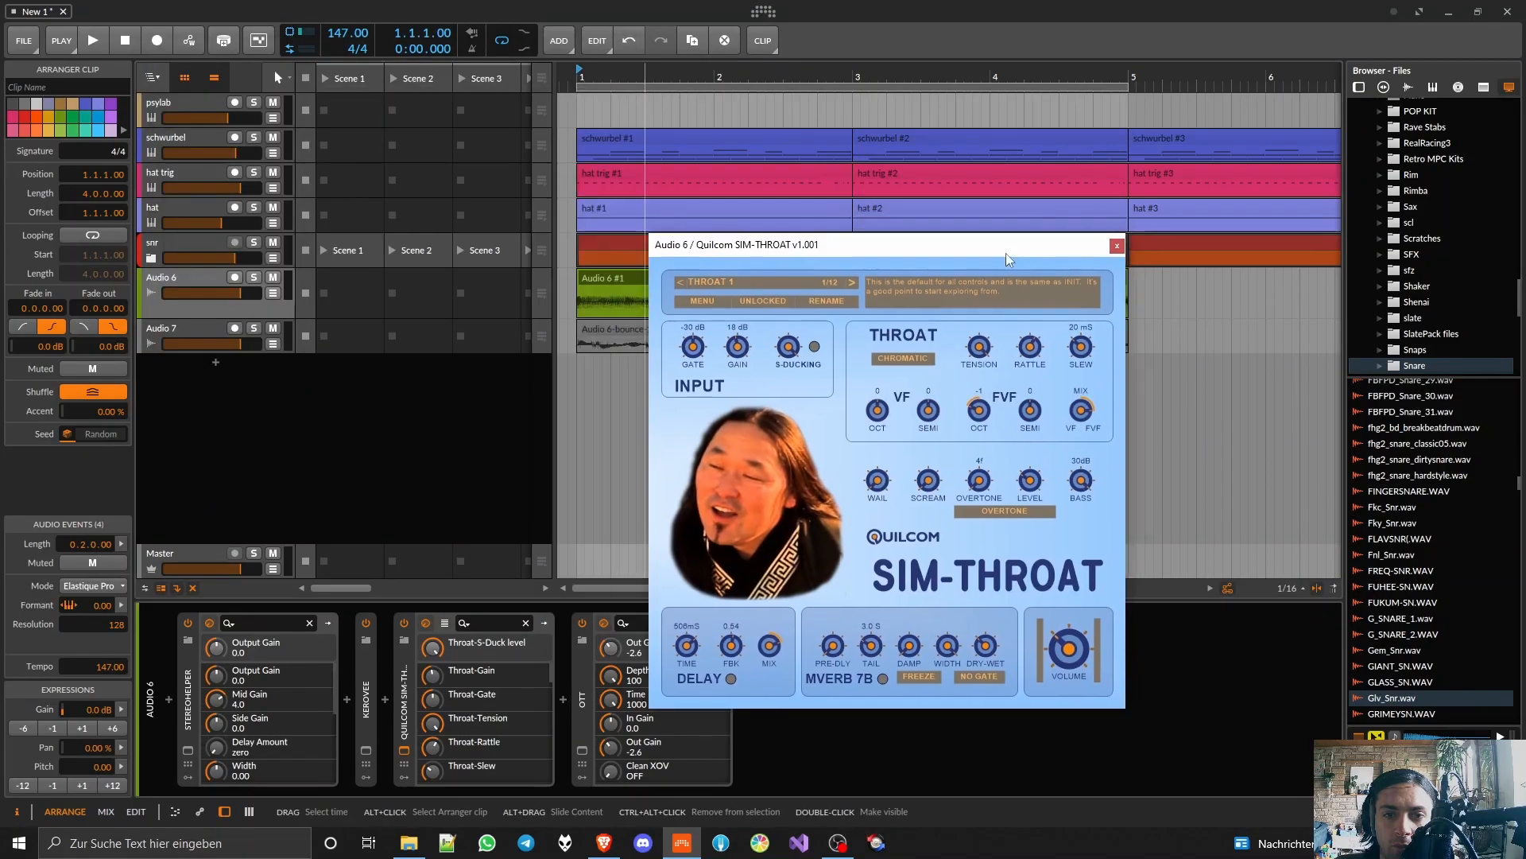
left_click(789, 343)
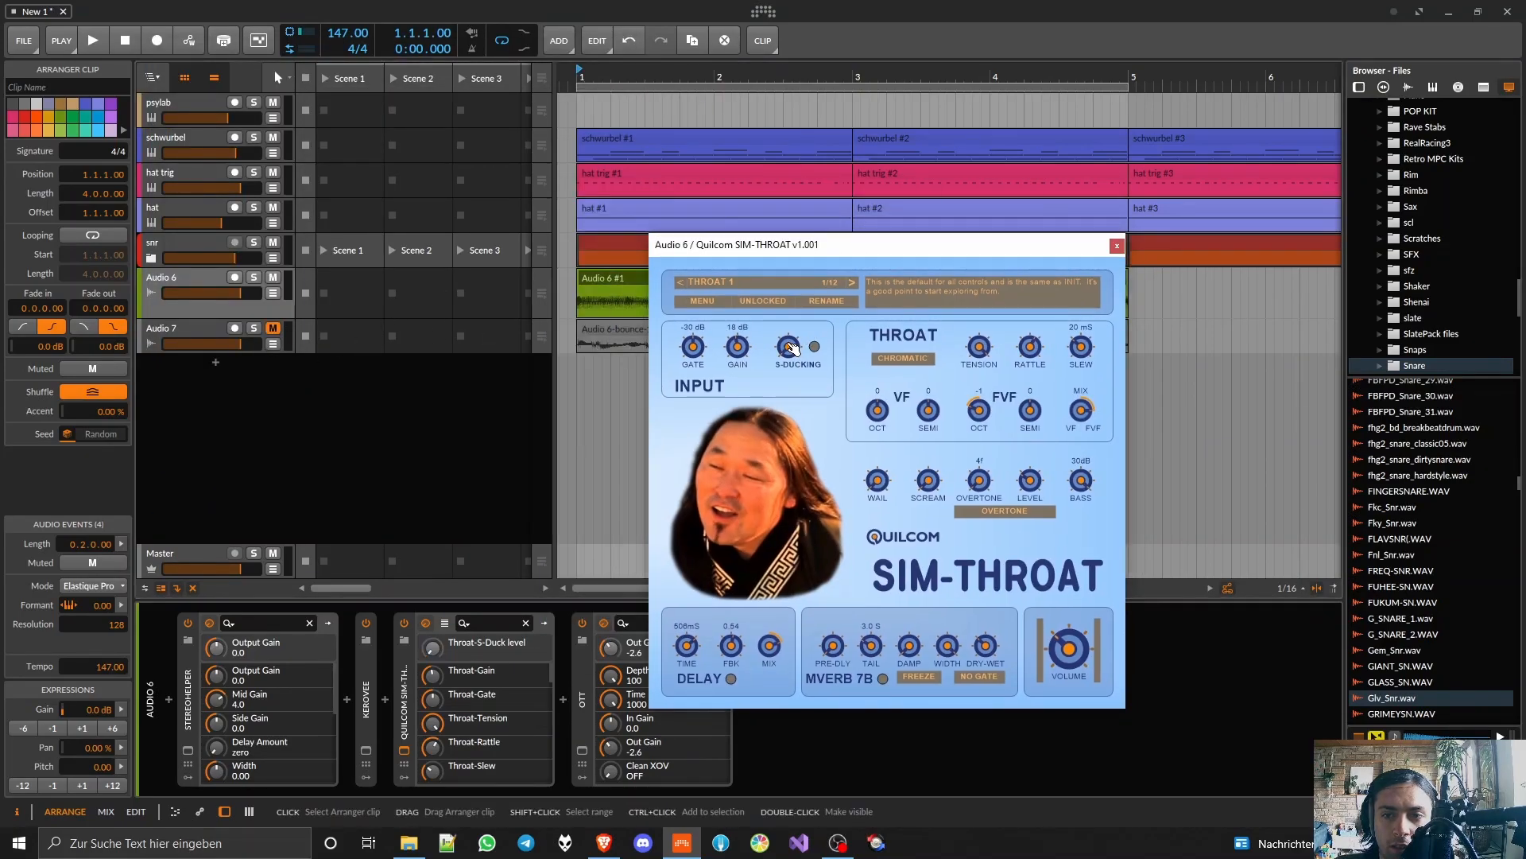
key("space")
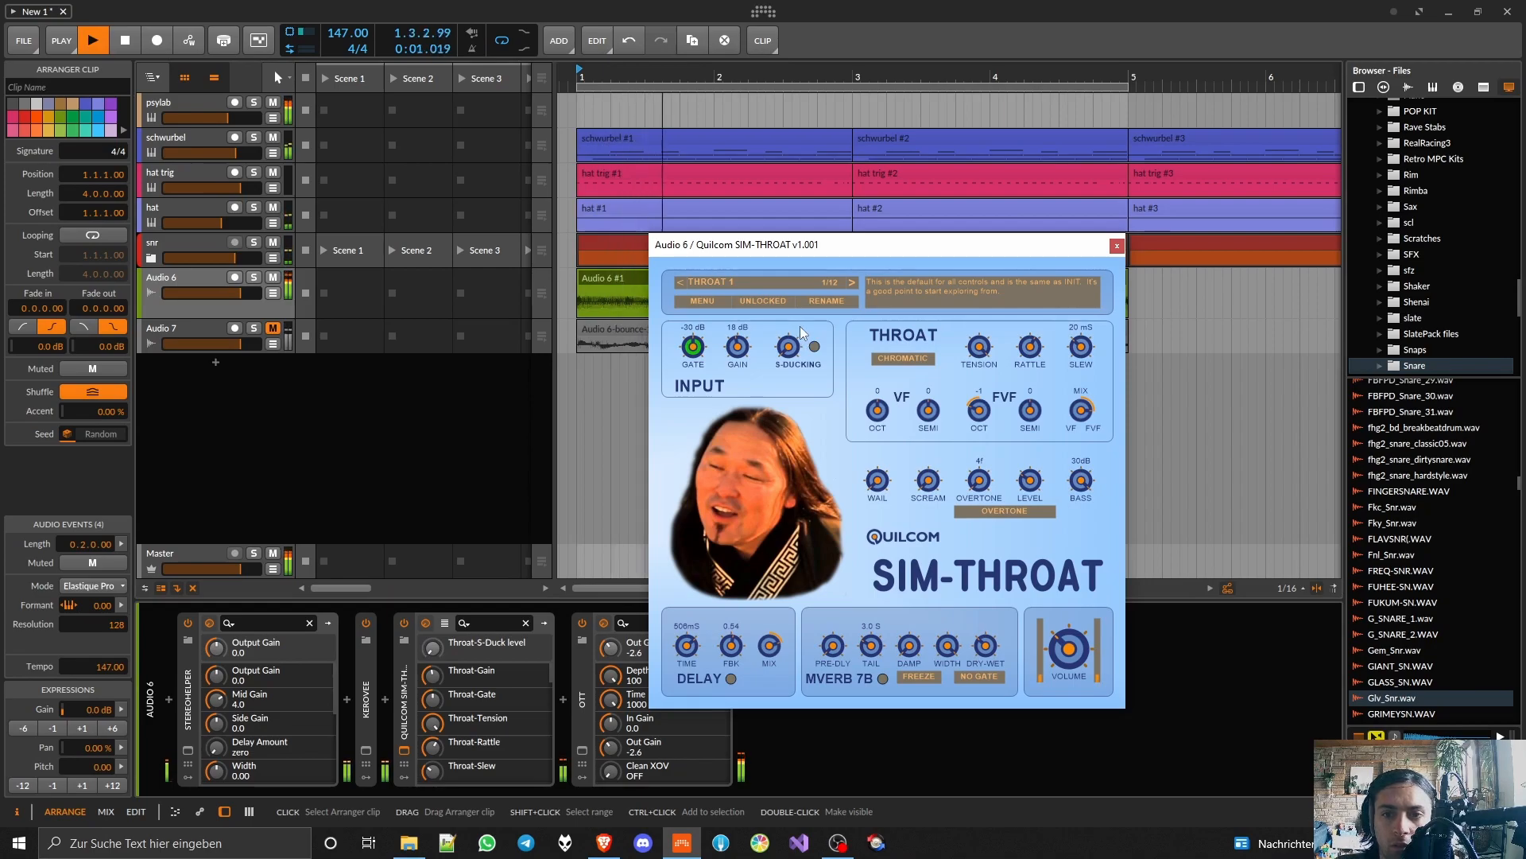
left_click(272, 329)
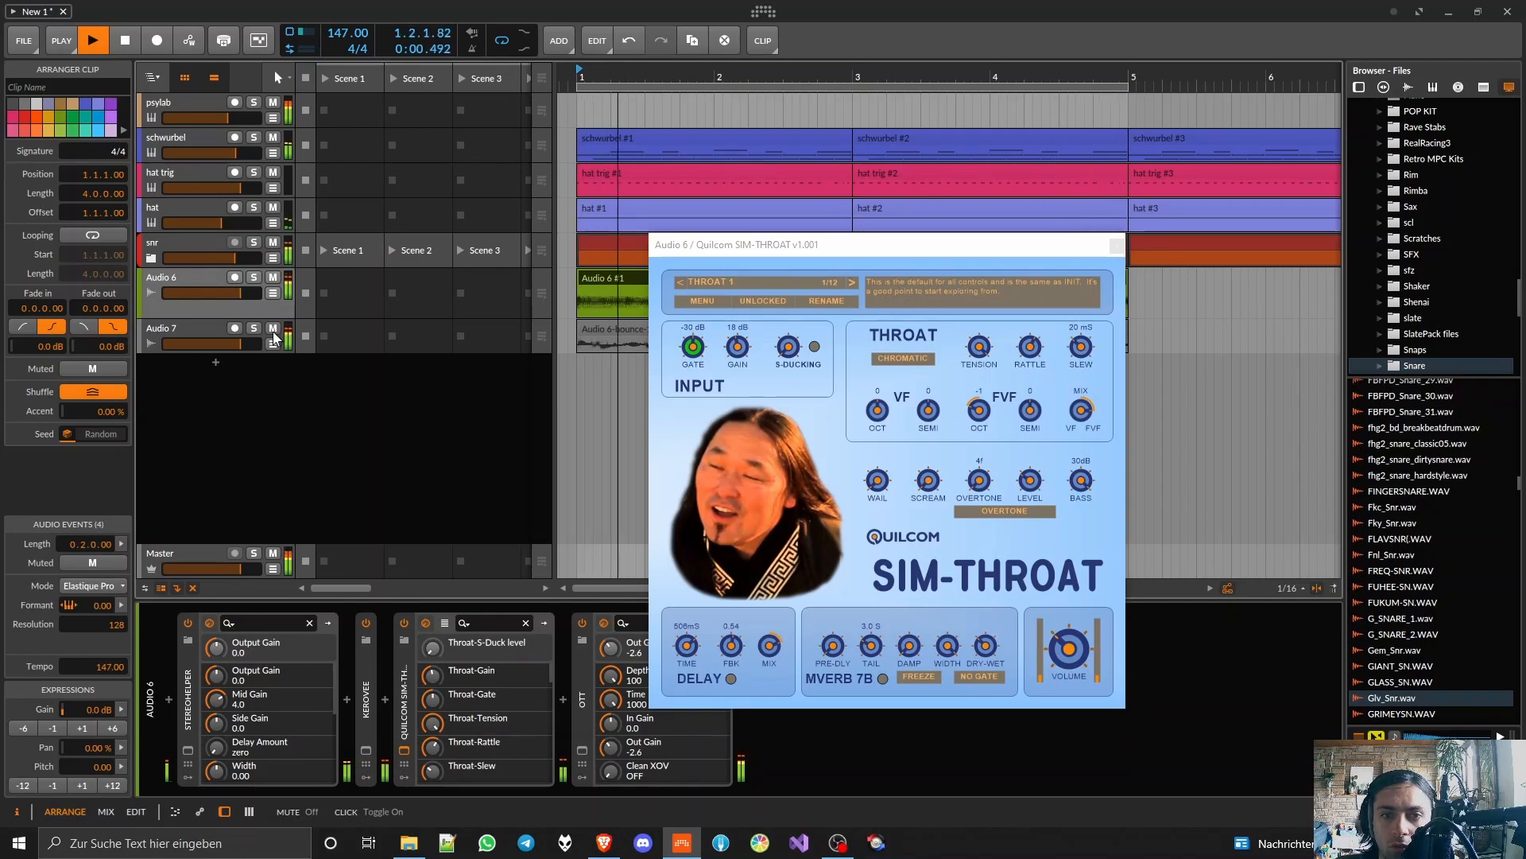
left_click(272, 329)
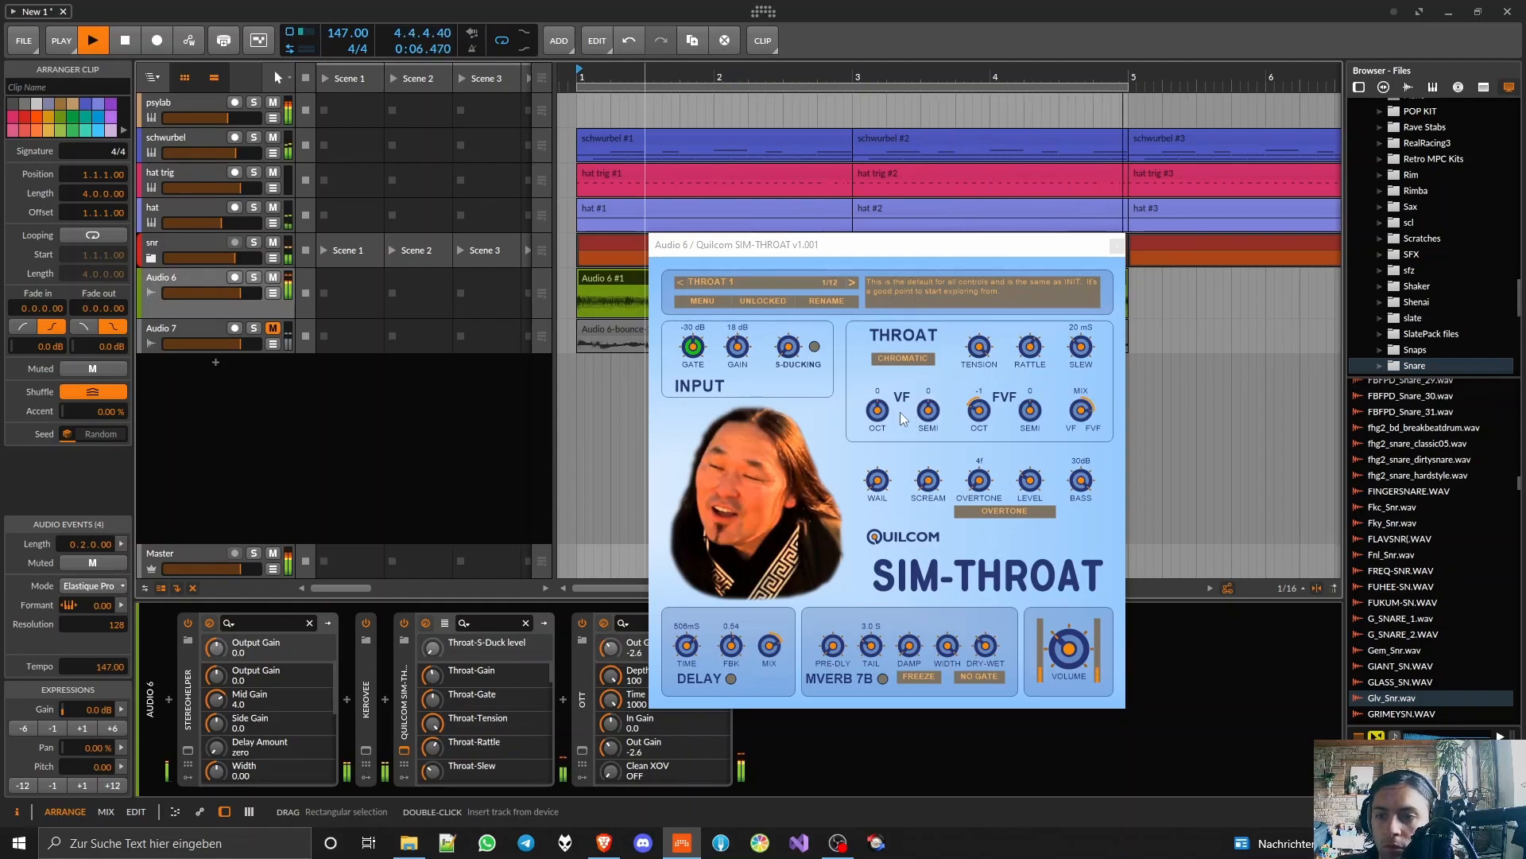
Step: Set SIM-THROAT's VF octave to 2 and readjust the VF/FVF mix
left_click(877, 410)
left_click_drag(878, 410, 878, 350)
left_click_drag(1081, 410, 1081, 509)
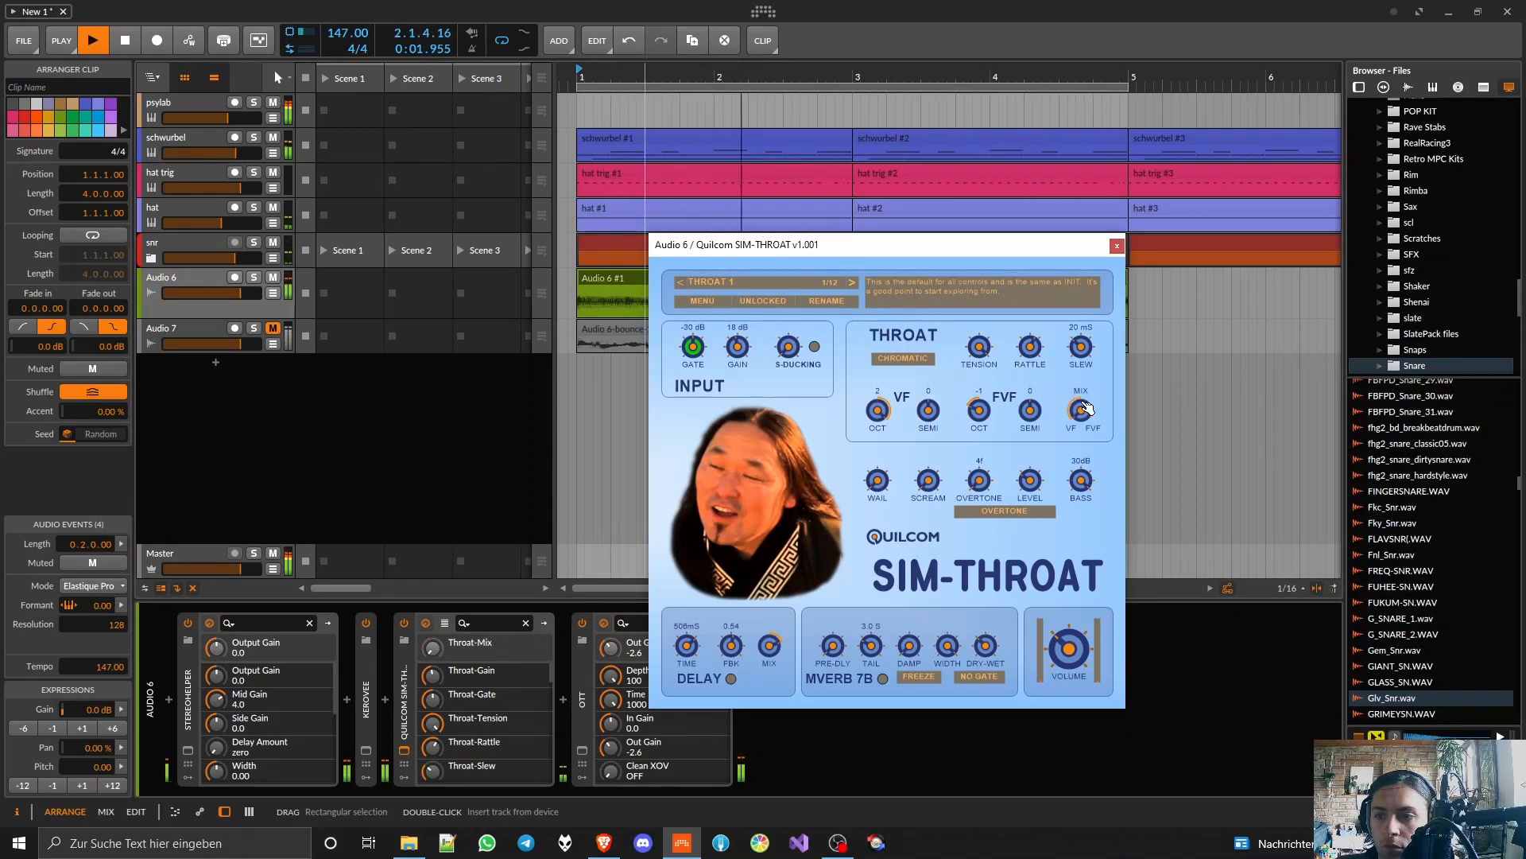
Step: Readjust wail and scream, and set SIM-THROAT's overtone to 0f and bass to -21 dB
left_click(877, 480)
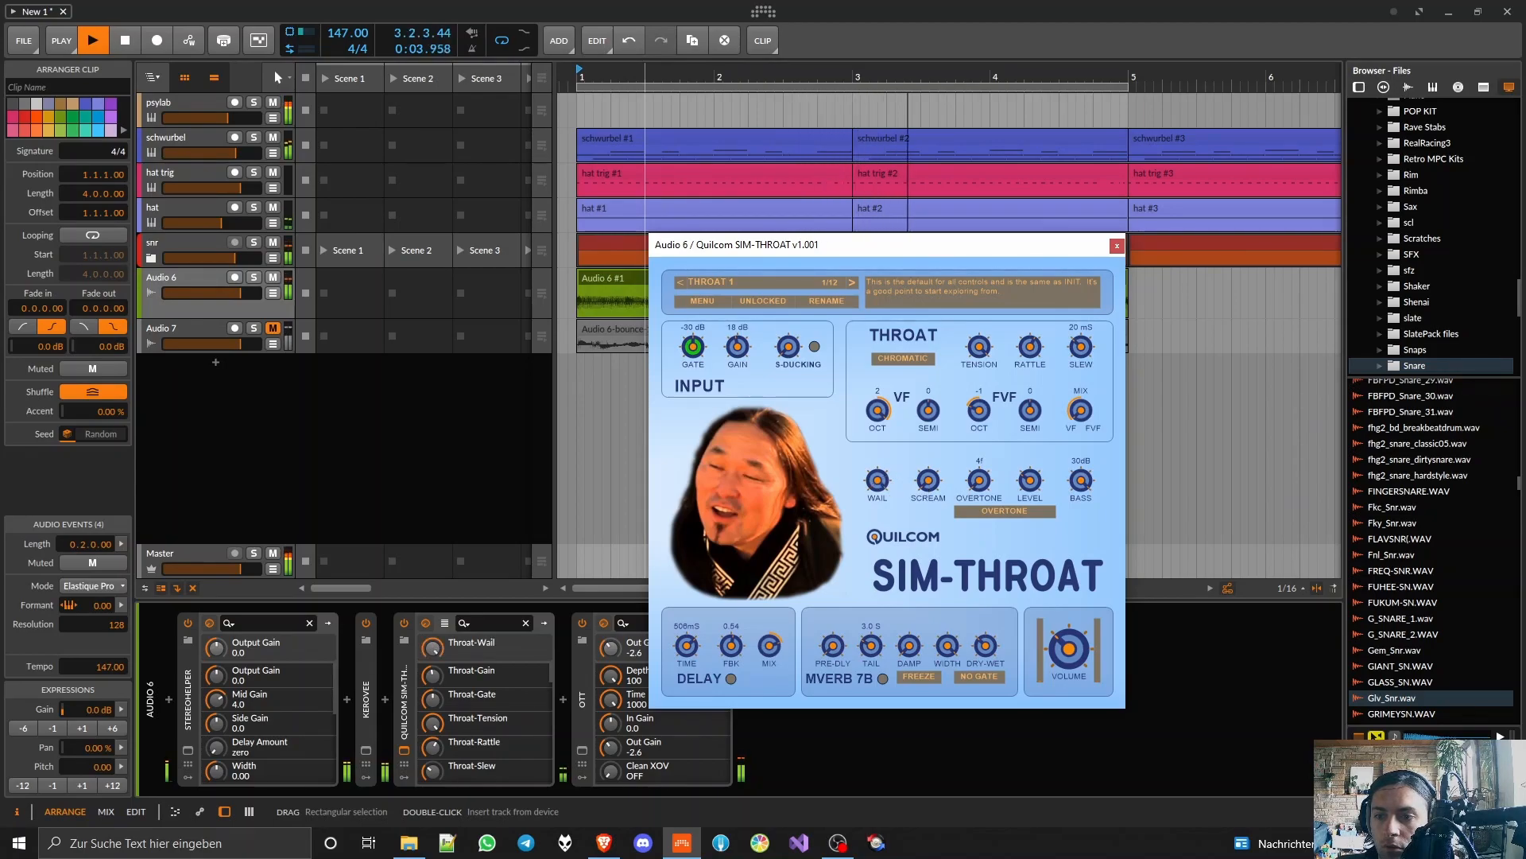
left_click_drag(929, 480, 979, 476)
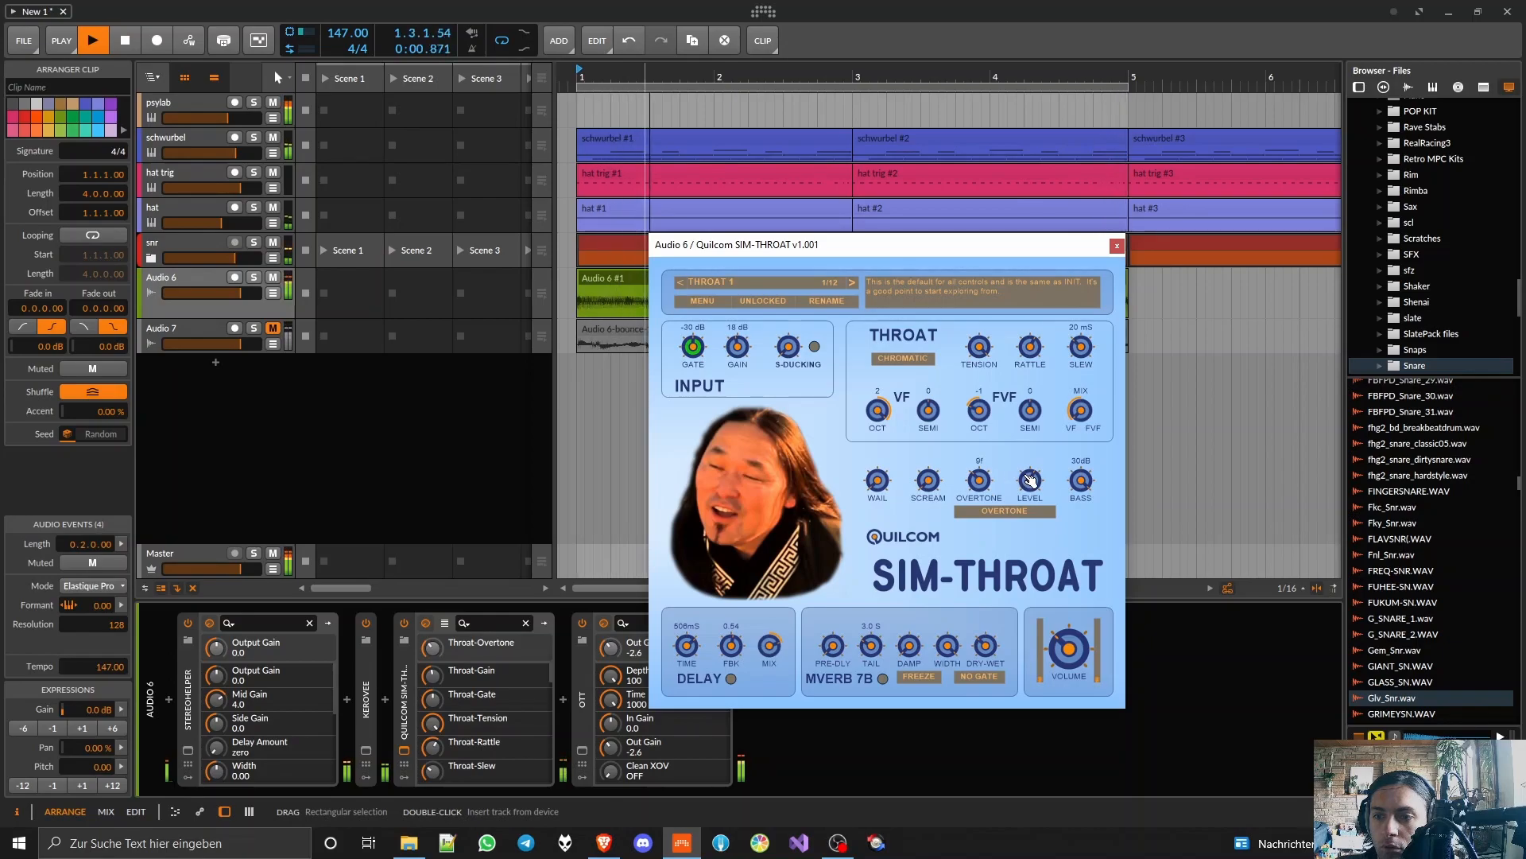
left_click_drag(1081, 480, 1081, 548)
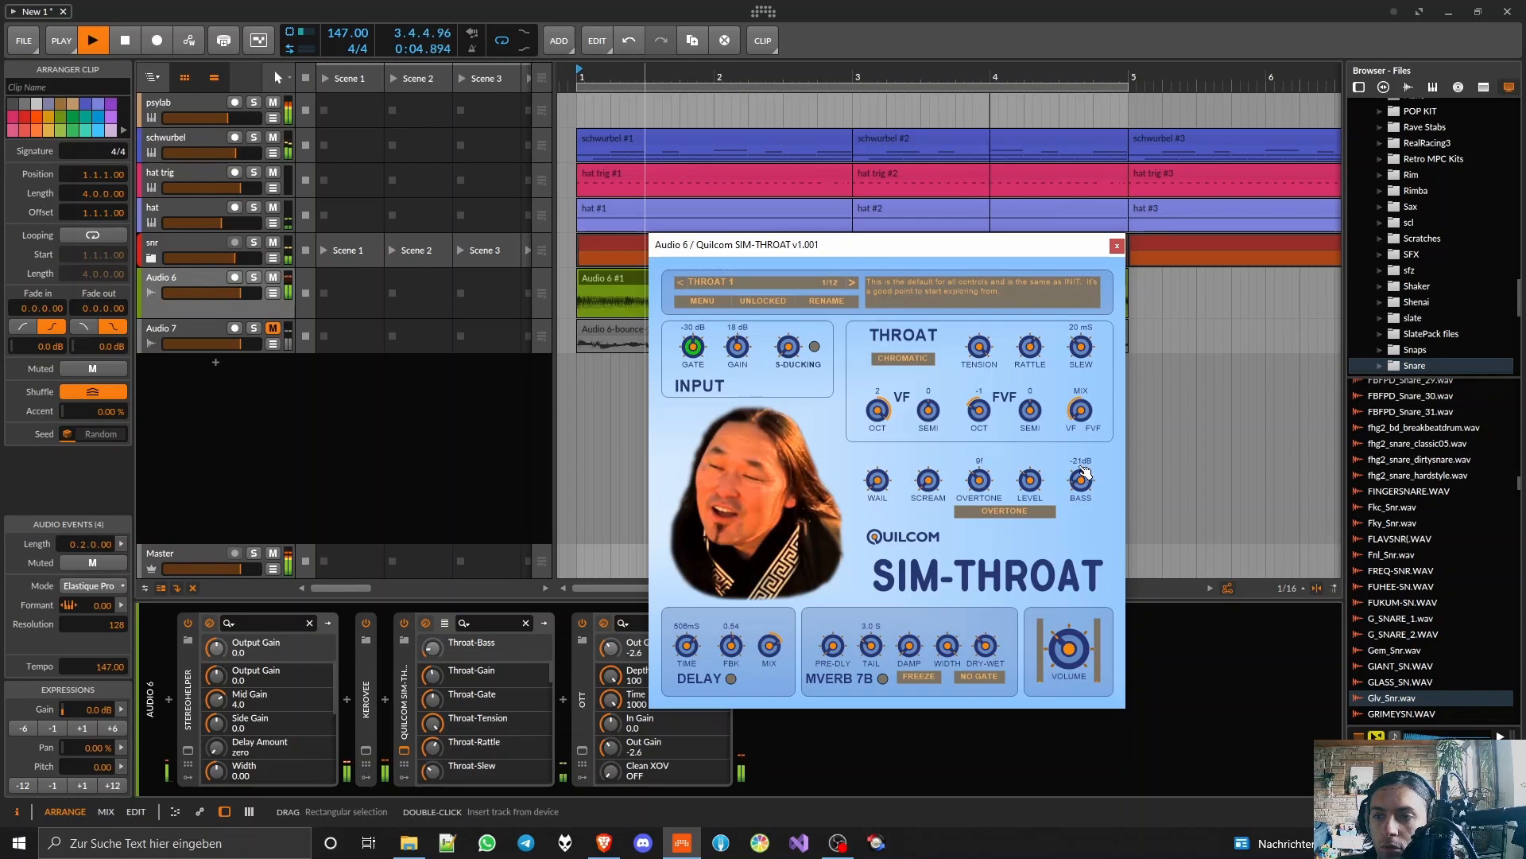
Step: Set the FVF octave to 1, readjust the VF/FVF mix and rattle, and set slew to 59 ms
left_click_drag(986, 413, 985, 405)
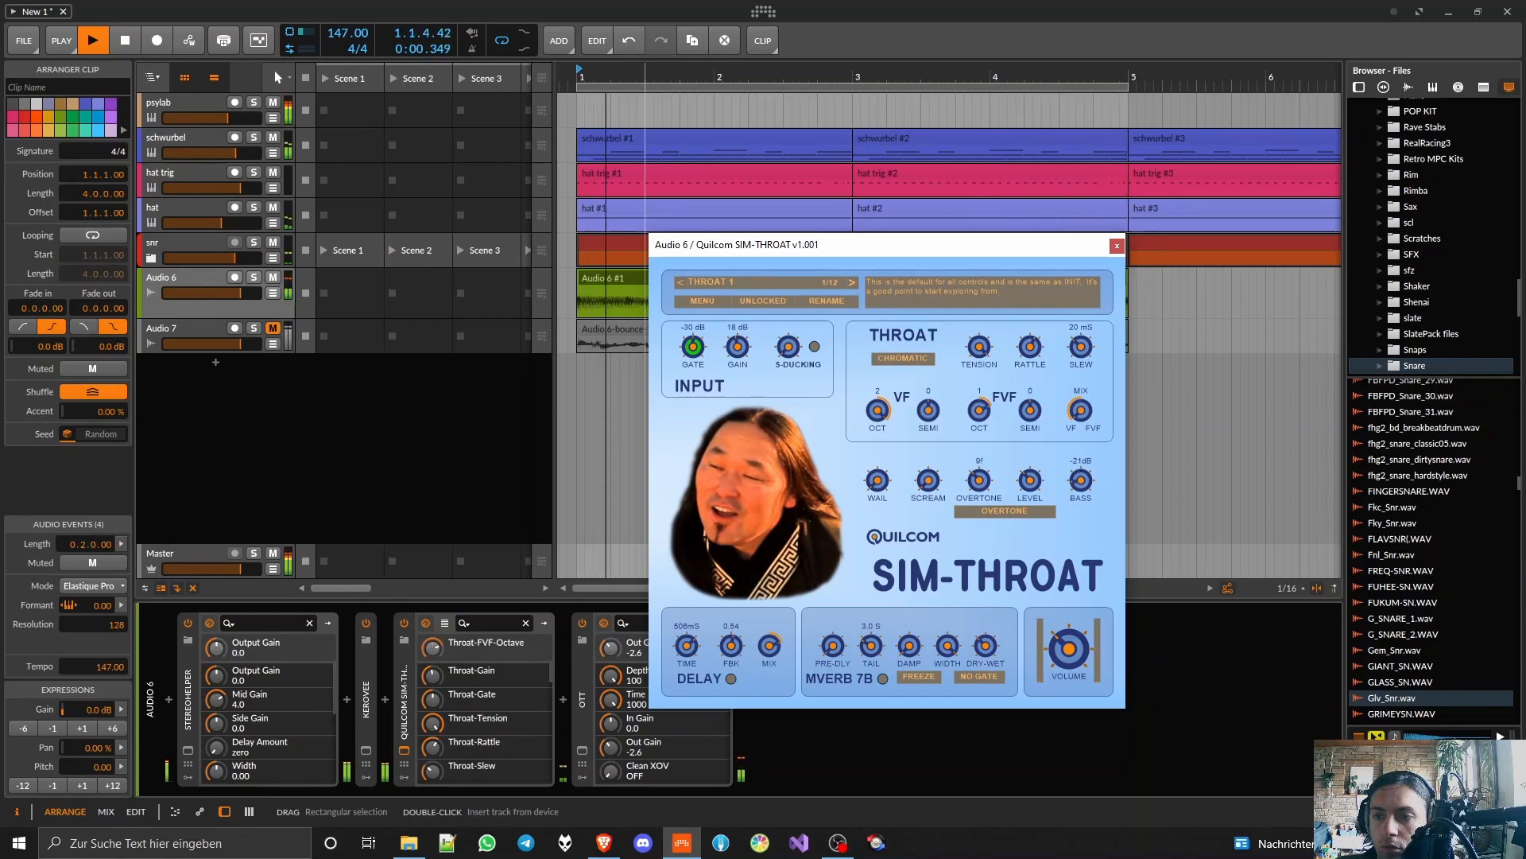
left_click_drag(1082, 412, 1082, 362)
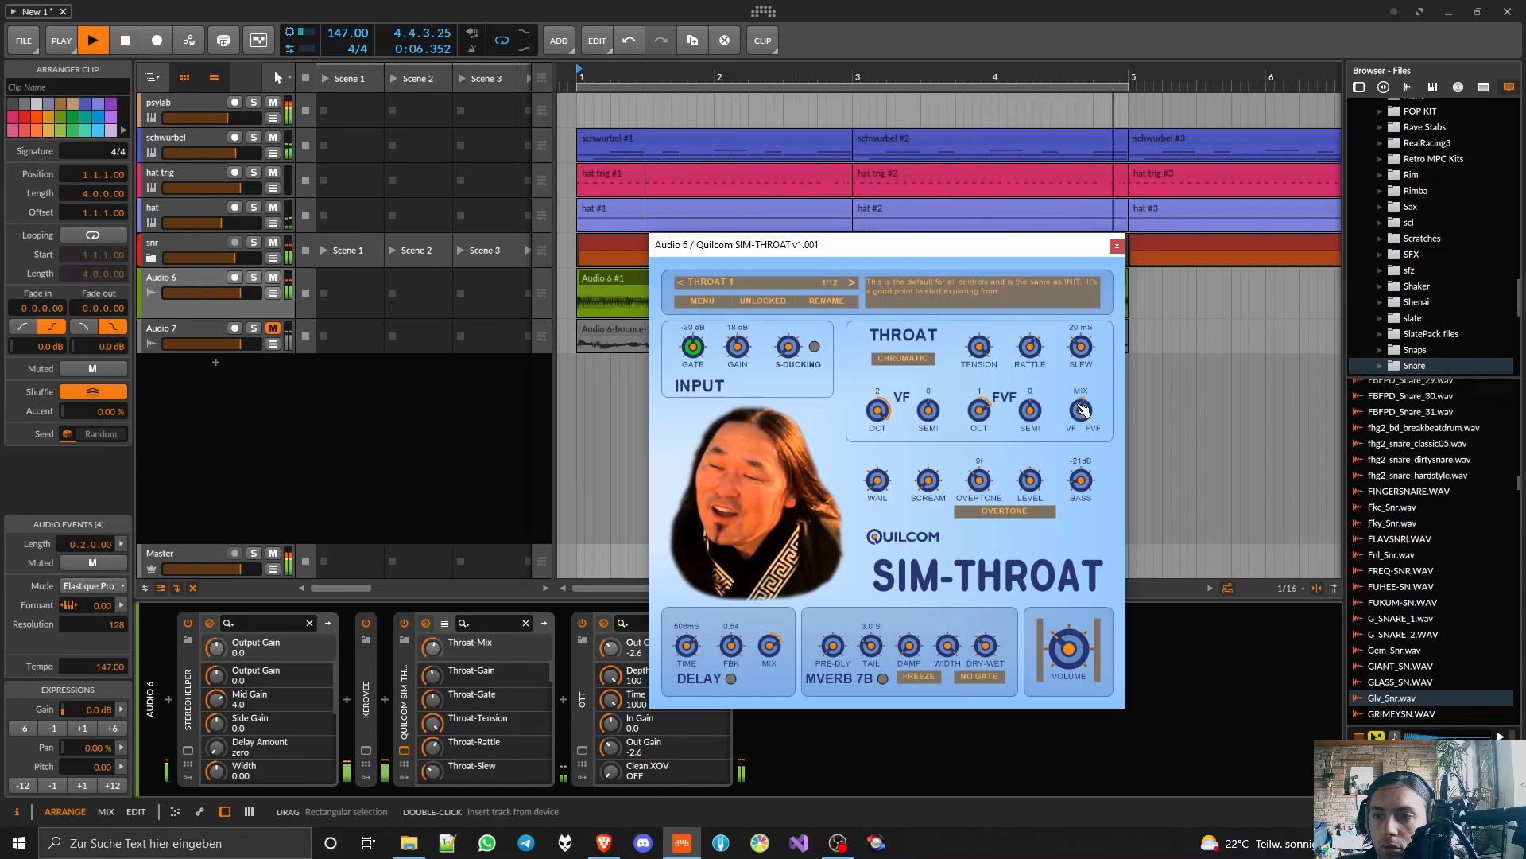
left_click_drag(1031, 350, 1031, 345)
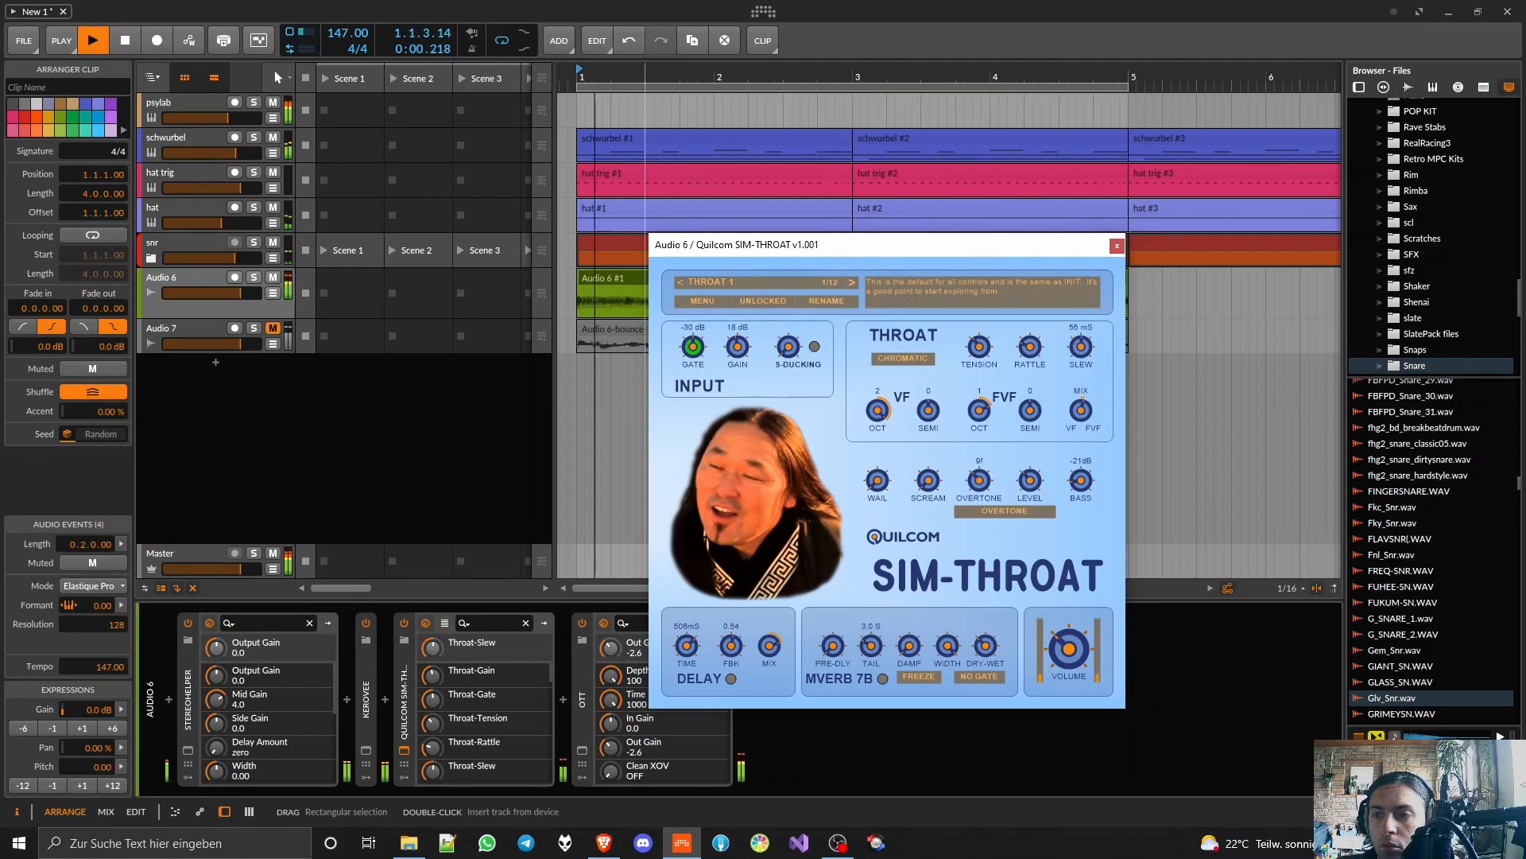
Step: Close SIM-THROAT, stop playback and bounce the Audio 6 vocal clip to another new track
left_click(1117, 245)
key("space")
right_click(751, 282)
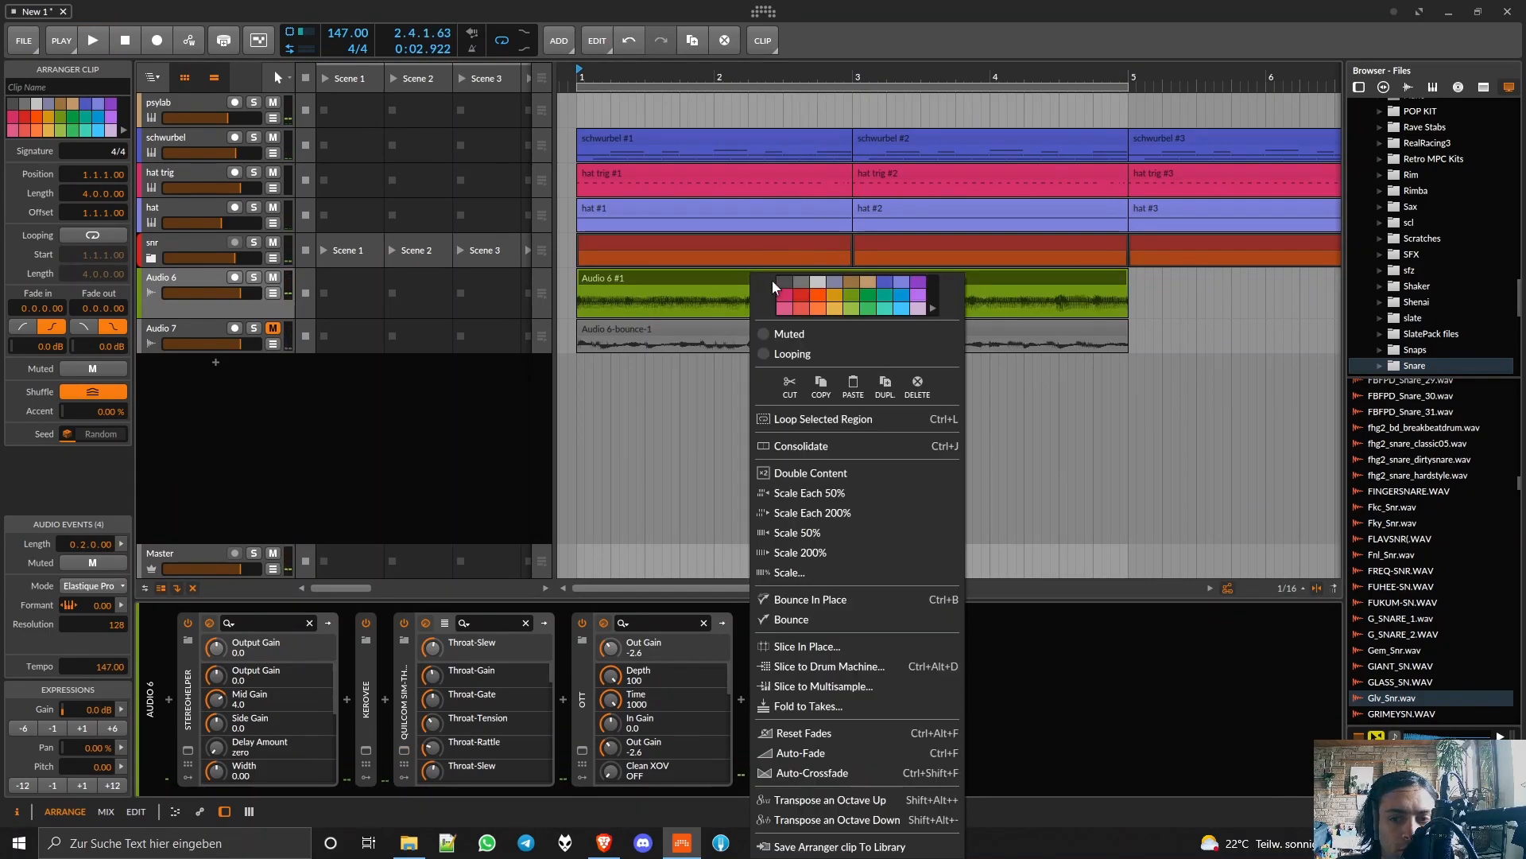
left_click(795, 623)
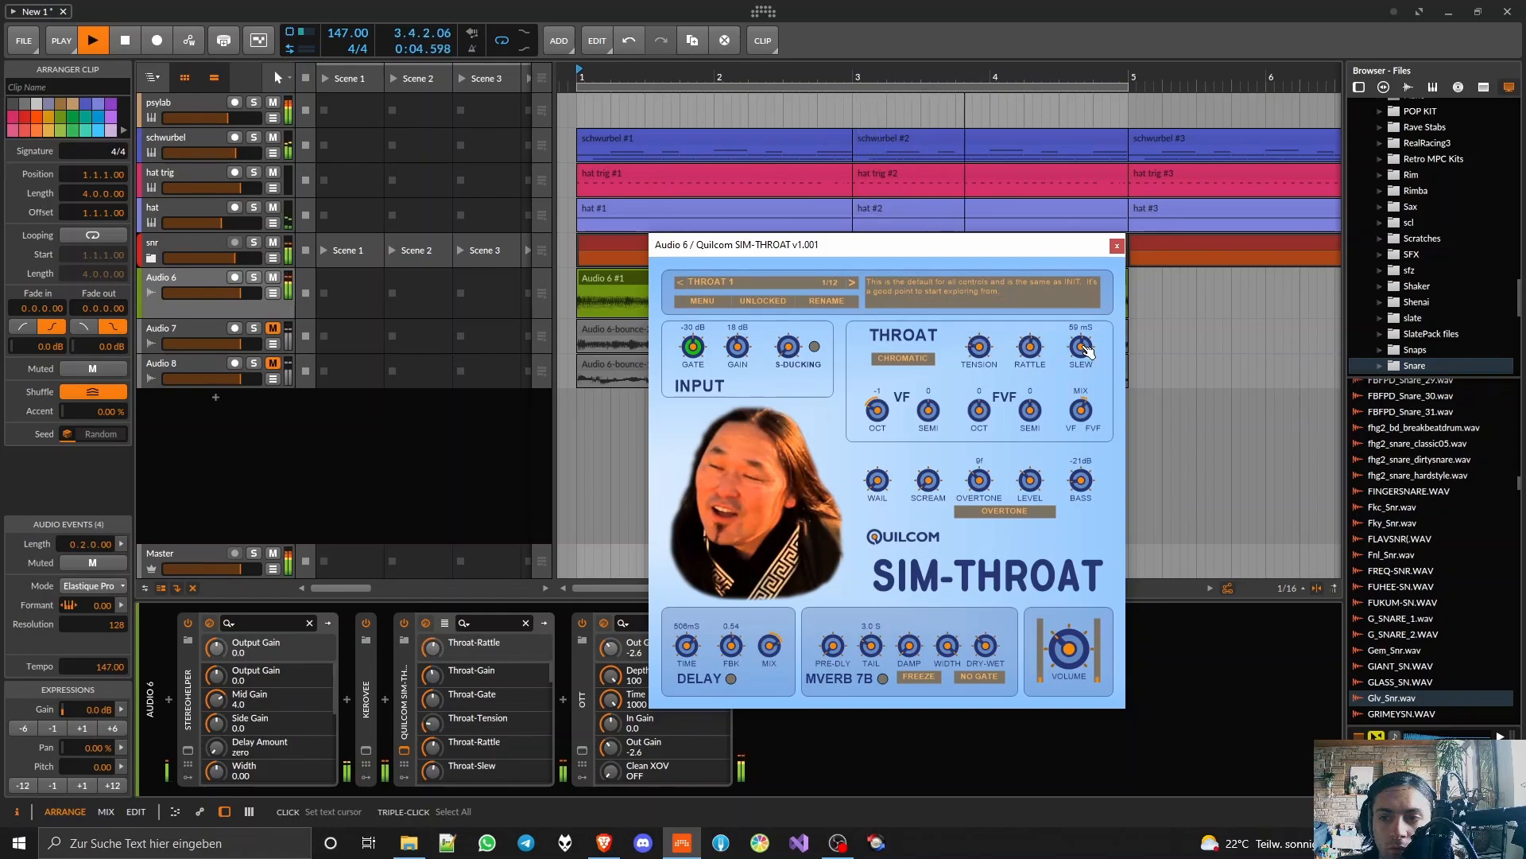
Step: Set SIM-THROAT's slew to 26 ms, overtone to 7f and bass to 22 dB
left_click_drag(1080, 346, 1081, 308)
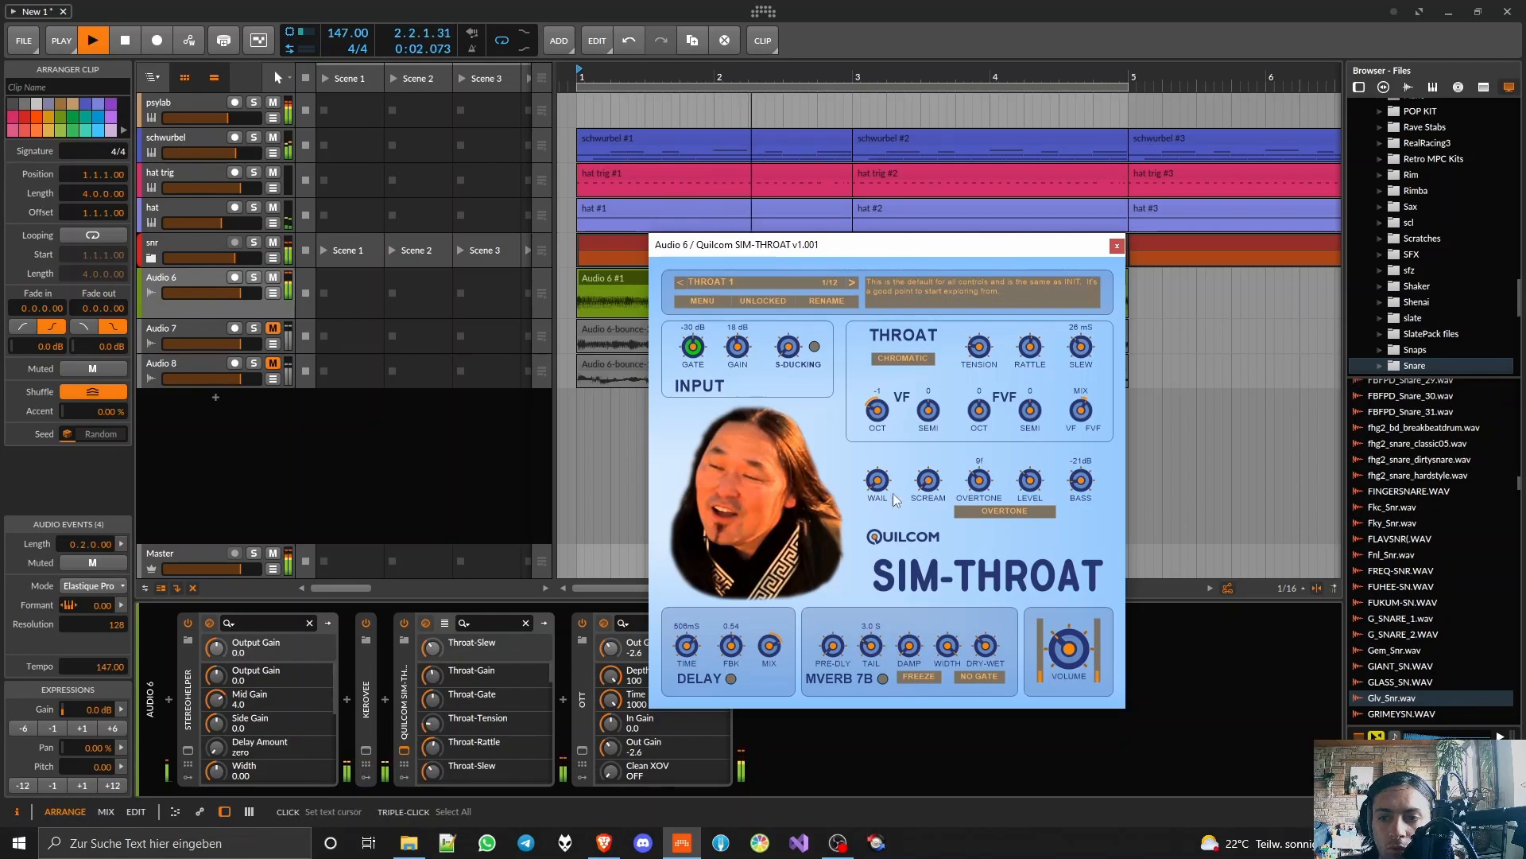
left_click_drag(979, 480, 978, 495)
mouse_move(1080, 481)
left_mouse_down()
mouse_move(1080, 453)
mouse_move(1080, 492)
left_mouse_up()
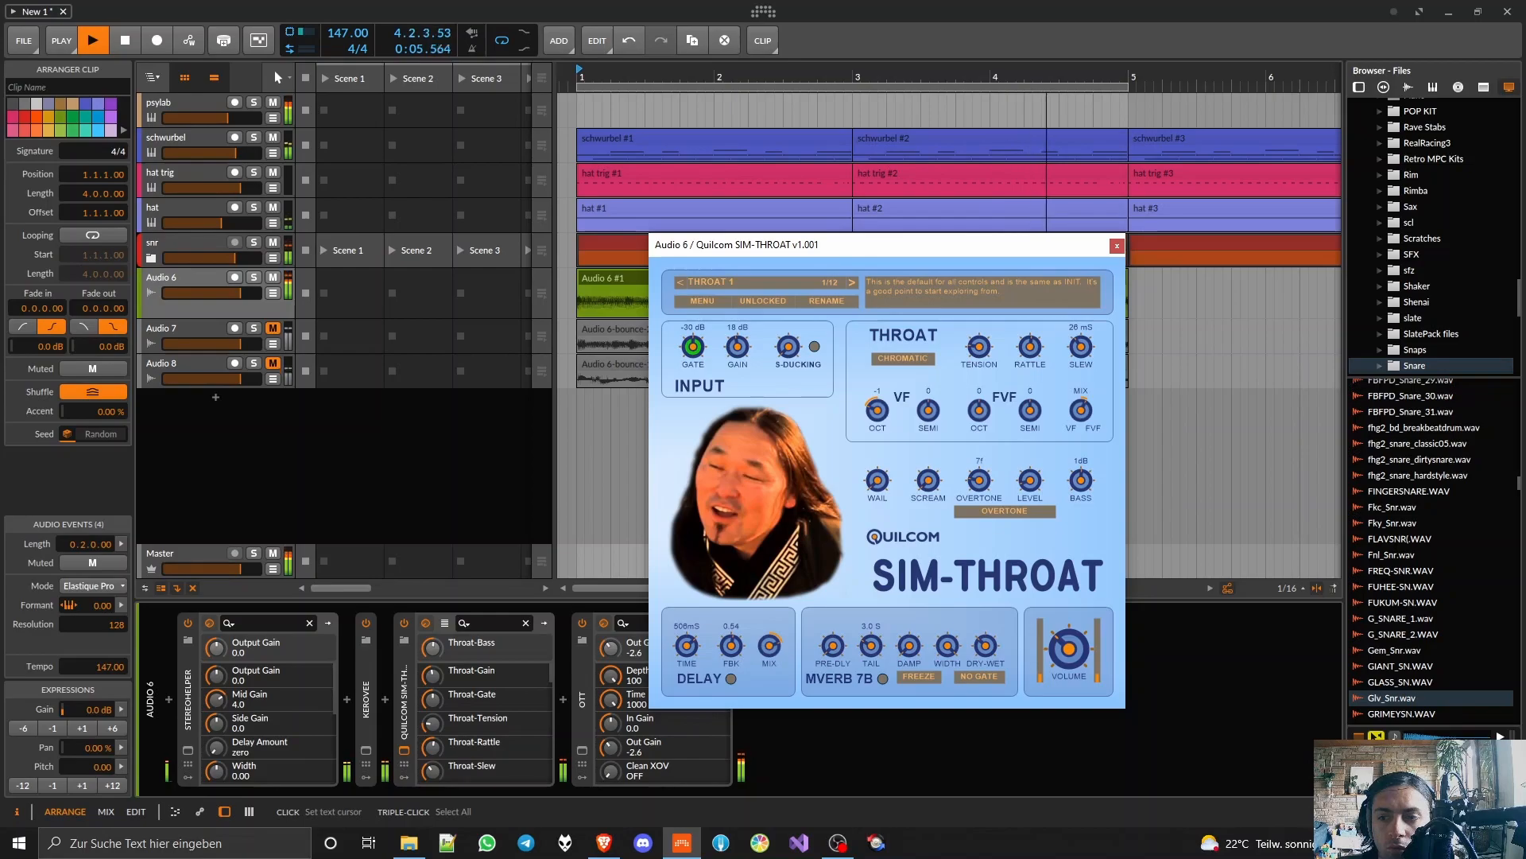
left_click_drag(1081, 480, 1080, 478)
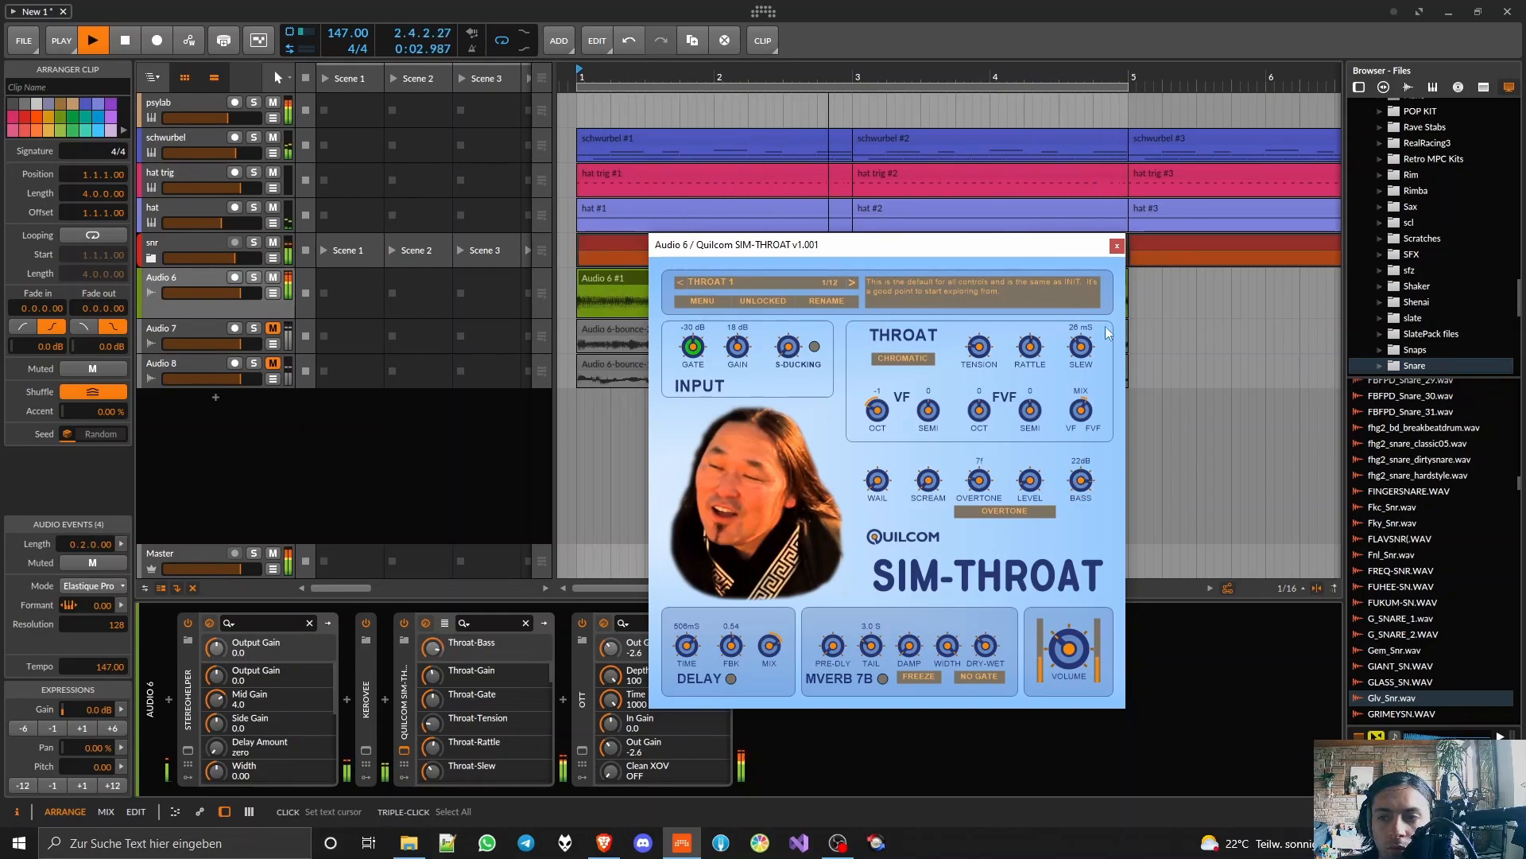
Step: Close SIM-THROAT and, in OTT on Audio 6, reduce the low band gain and set the mid band gain to -2.0
left_click(1118, 247)
left_click(583, 750)
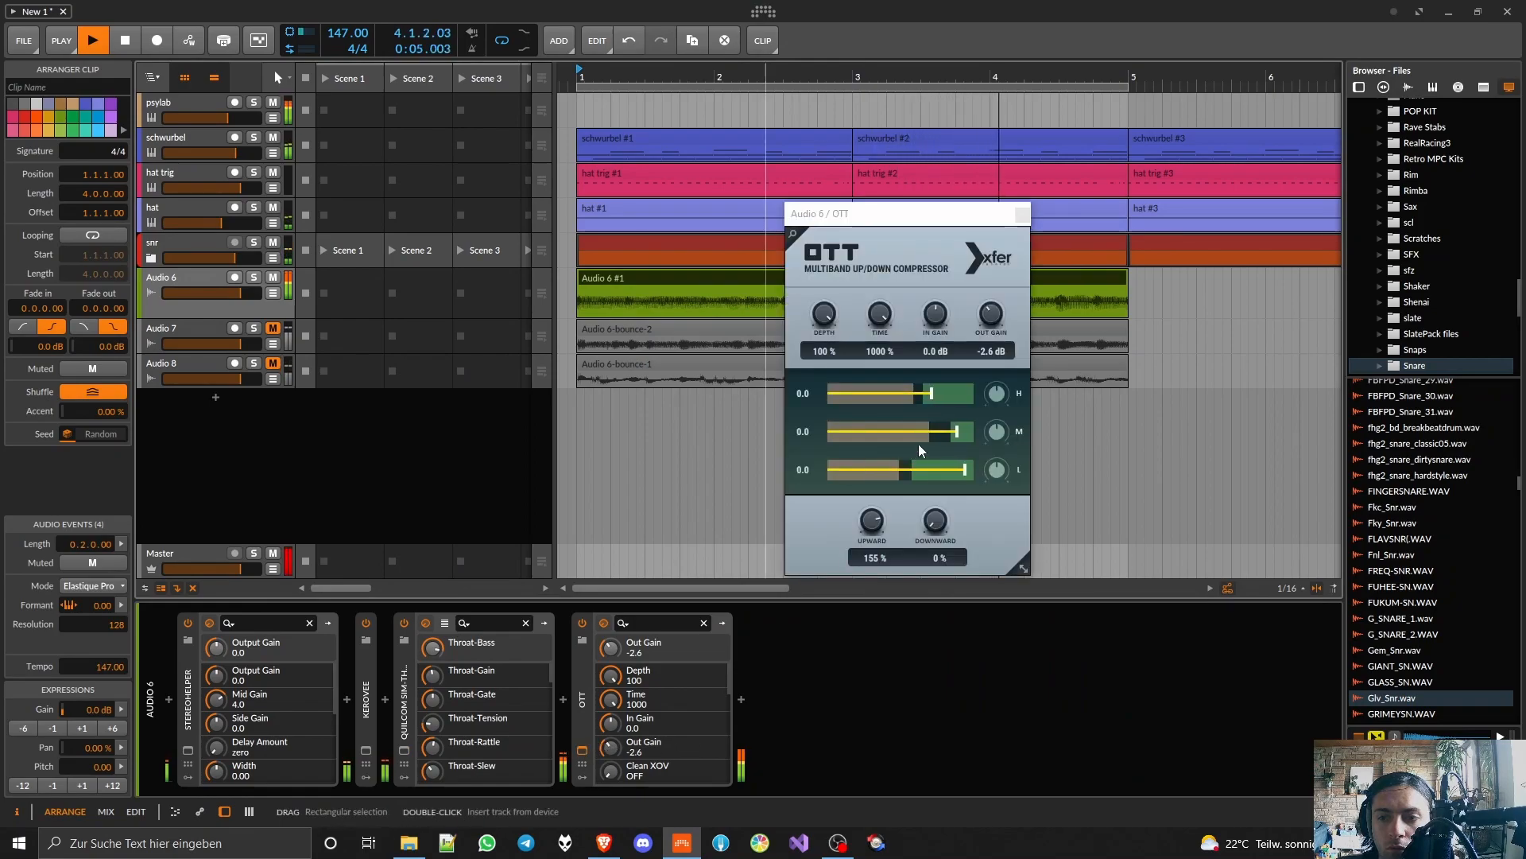
left_click_drag(996, 469, 994, 569)
mouse_move(989, 469)
left_mouse_down()
mouse_move(979, 438)
mouse_move(994, 465)
mouse_move(992, 447)
left_mouse_up()
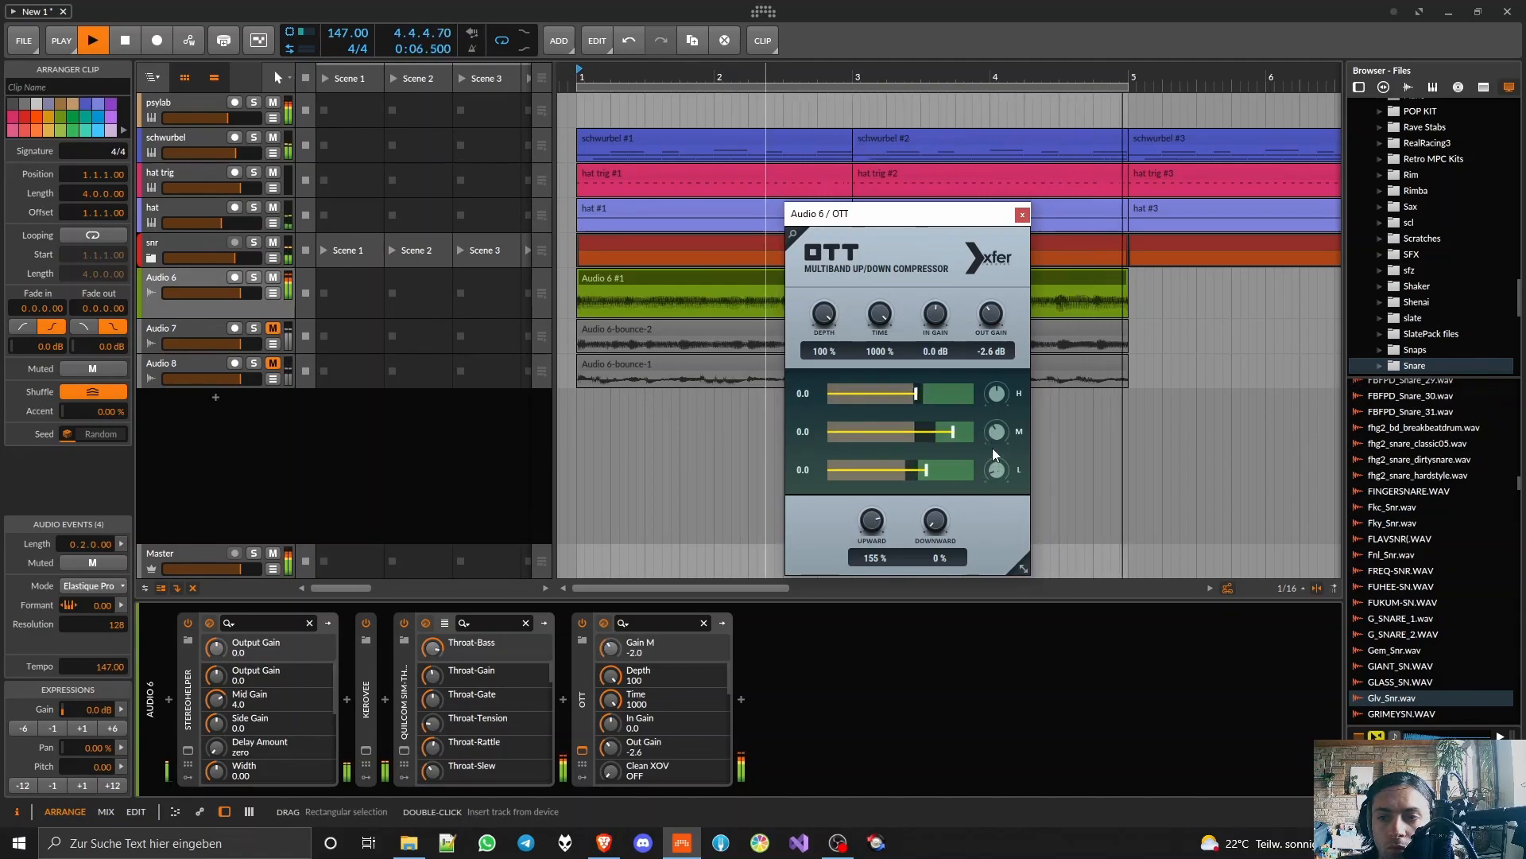
Step: Reopen SIM-THROAT, set overtone to 4f and bass to 3 dB, and readjust the overtone level, scream and wail
left_click(405, 750)
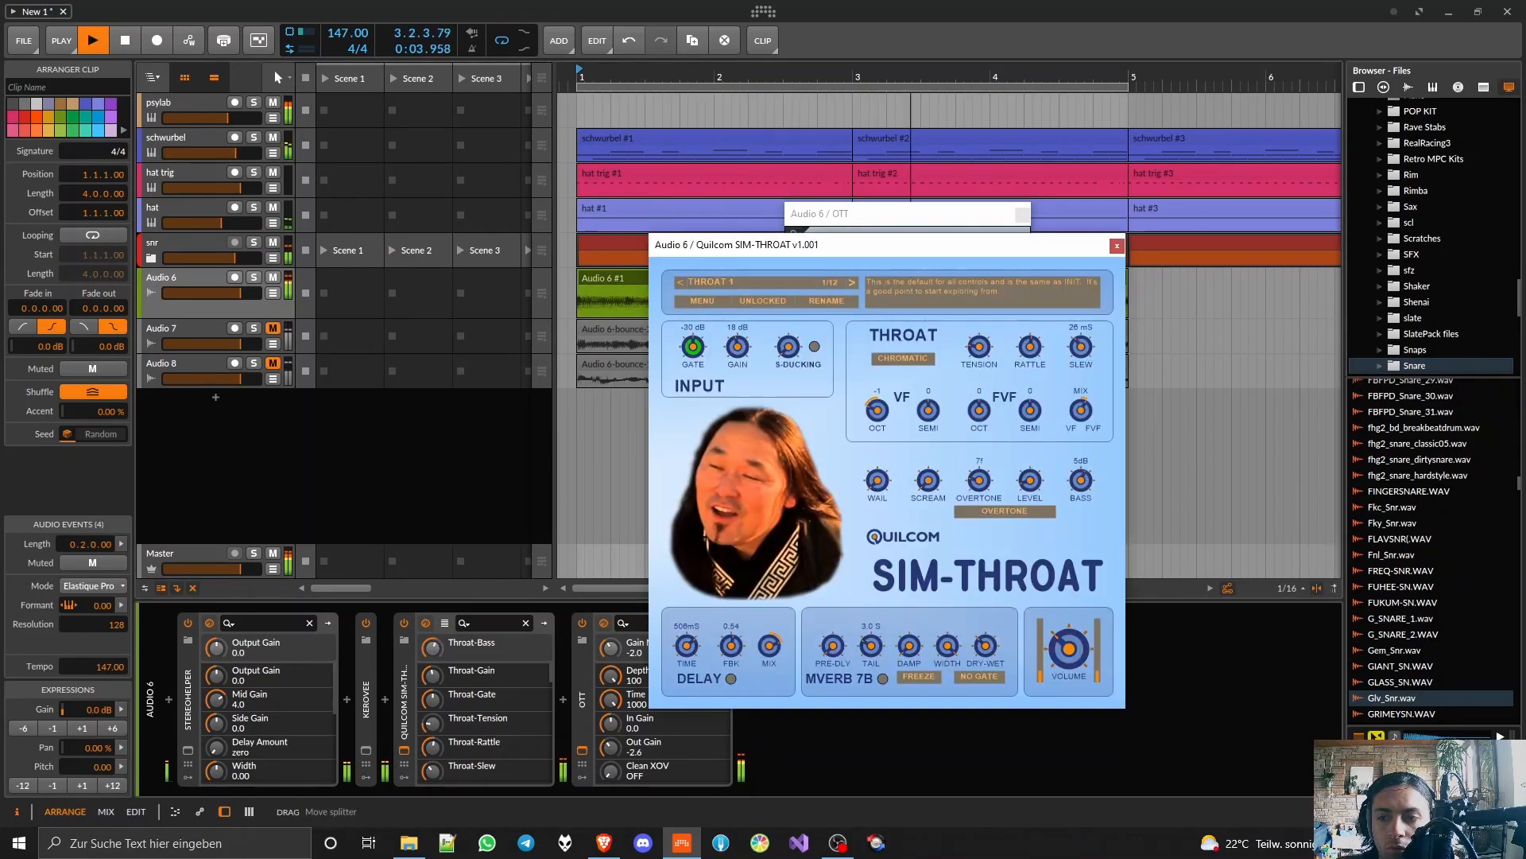
mouse_move(1039, 481)
left_mouse_down()
mouse_move(980, 486)
mouse_move(1027, 478)
left_mouse_up()
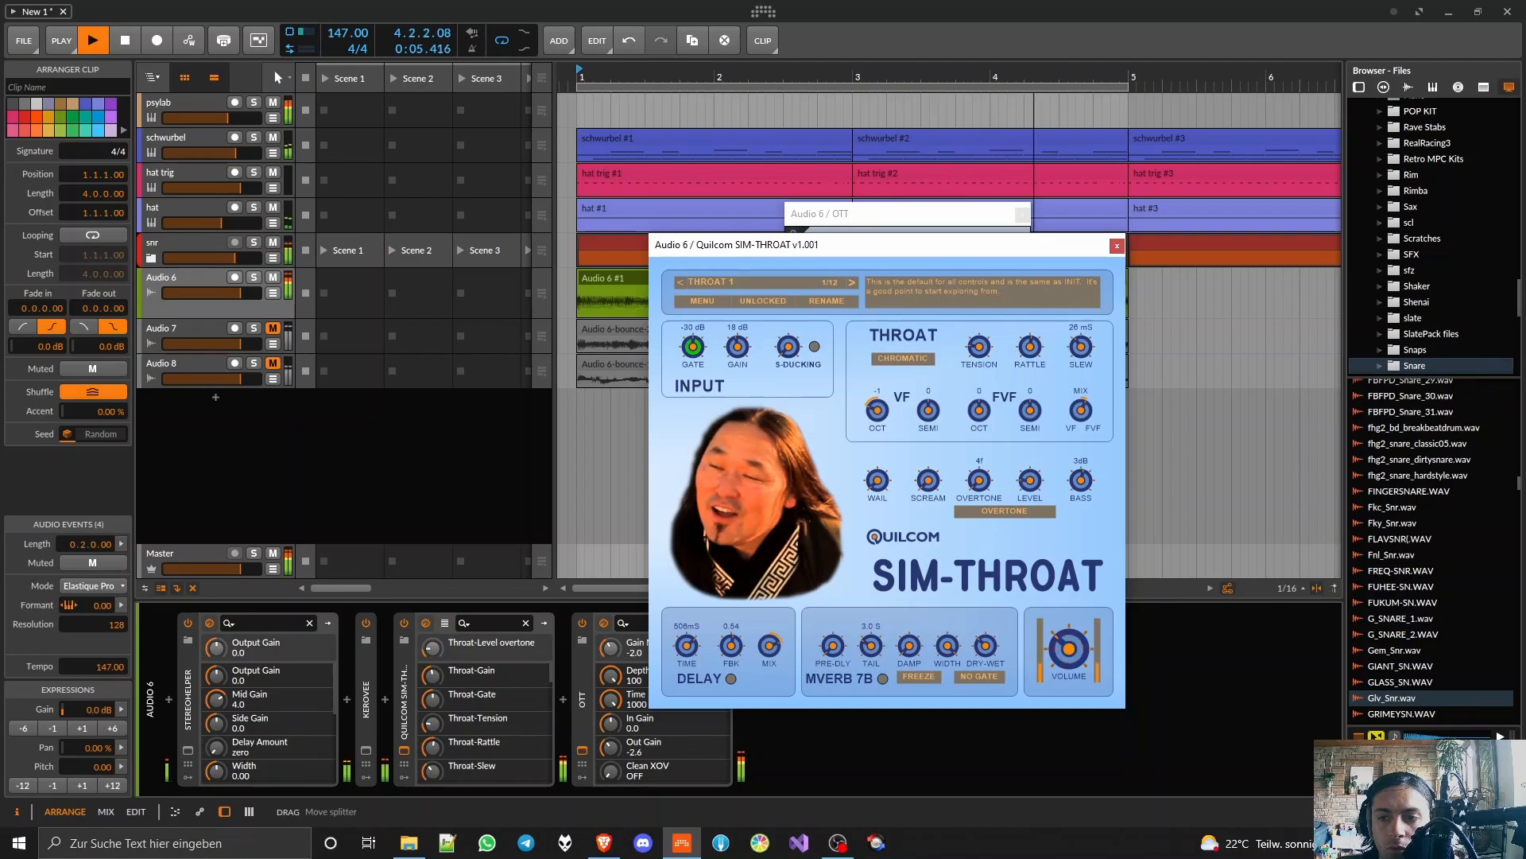
left_click_drag(928, 480, 931, 497)
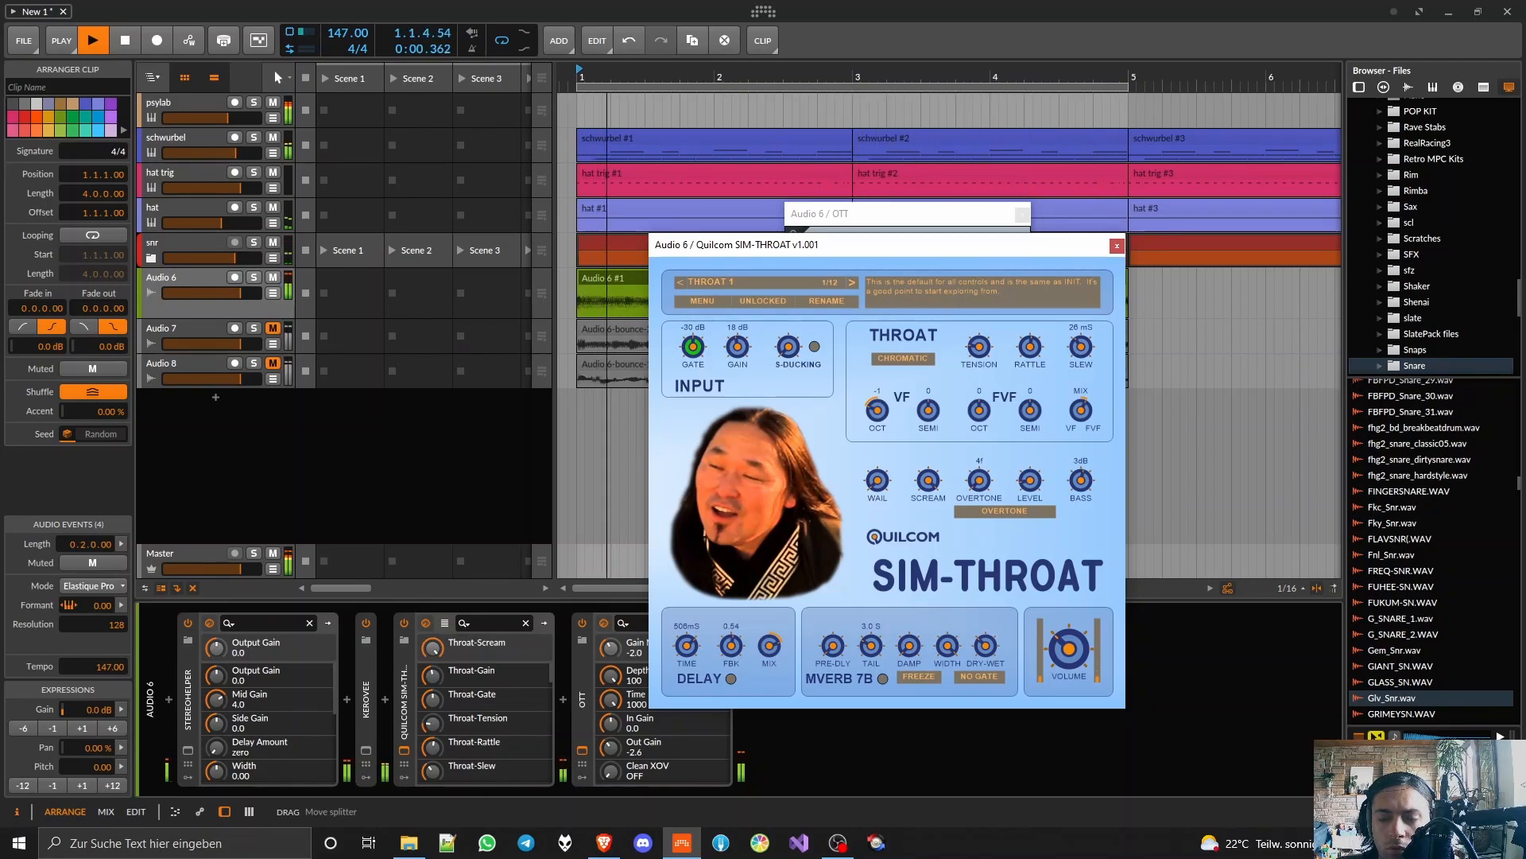
left_click_drag(878, 480, 878, 477)
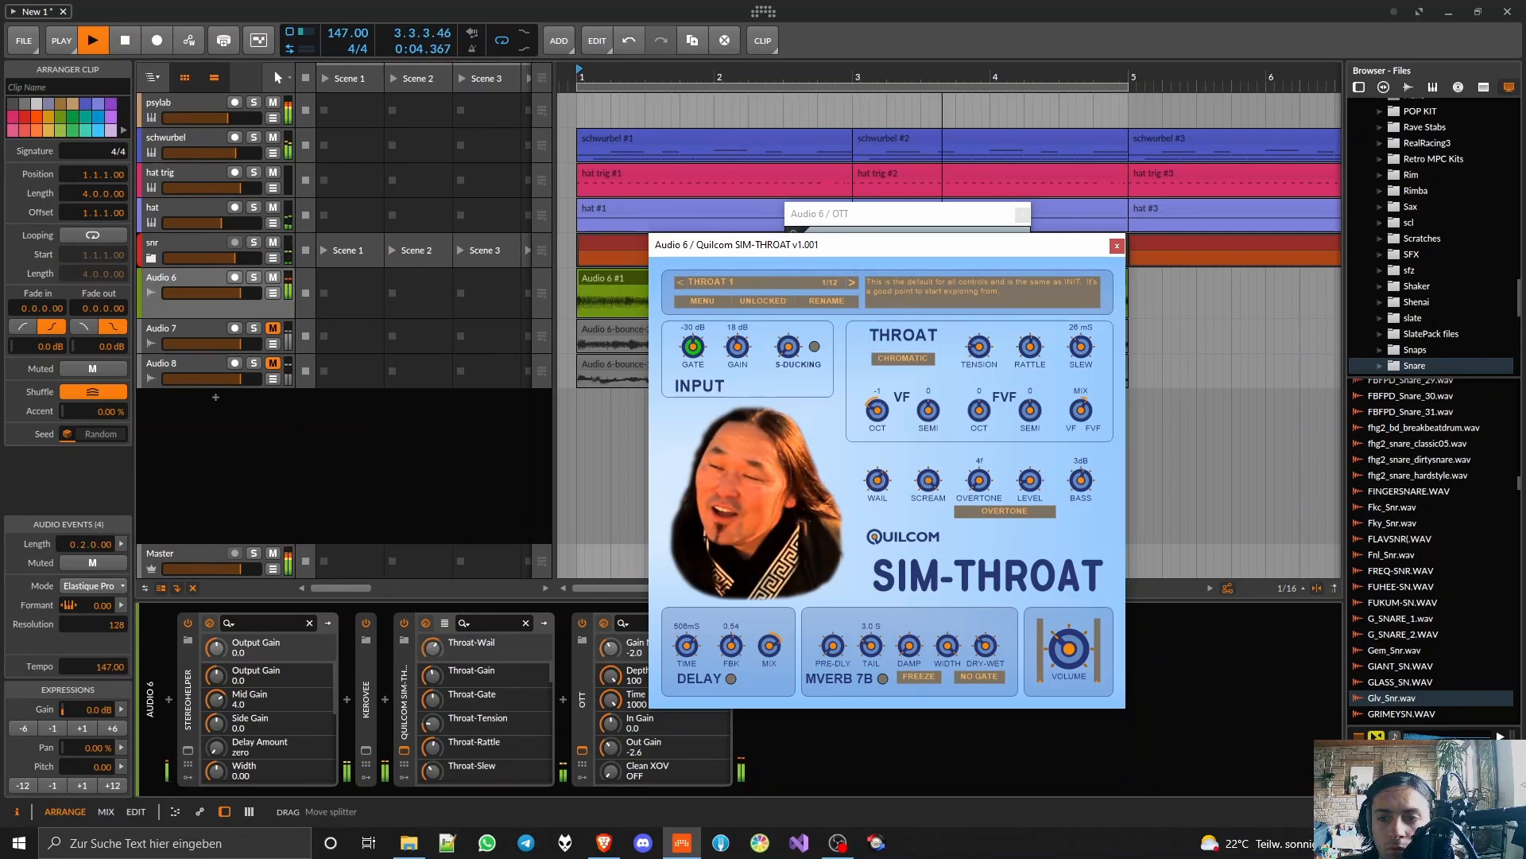
Step: Stop playback and bounce the Audio 6 vocal clip to a new track with the Post-Fader source at 24-bit
key("space")
left_click(607, 280)
right_click(607, 280)
left_click(692, 645)
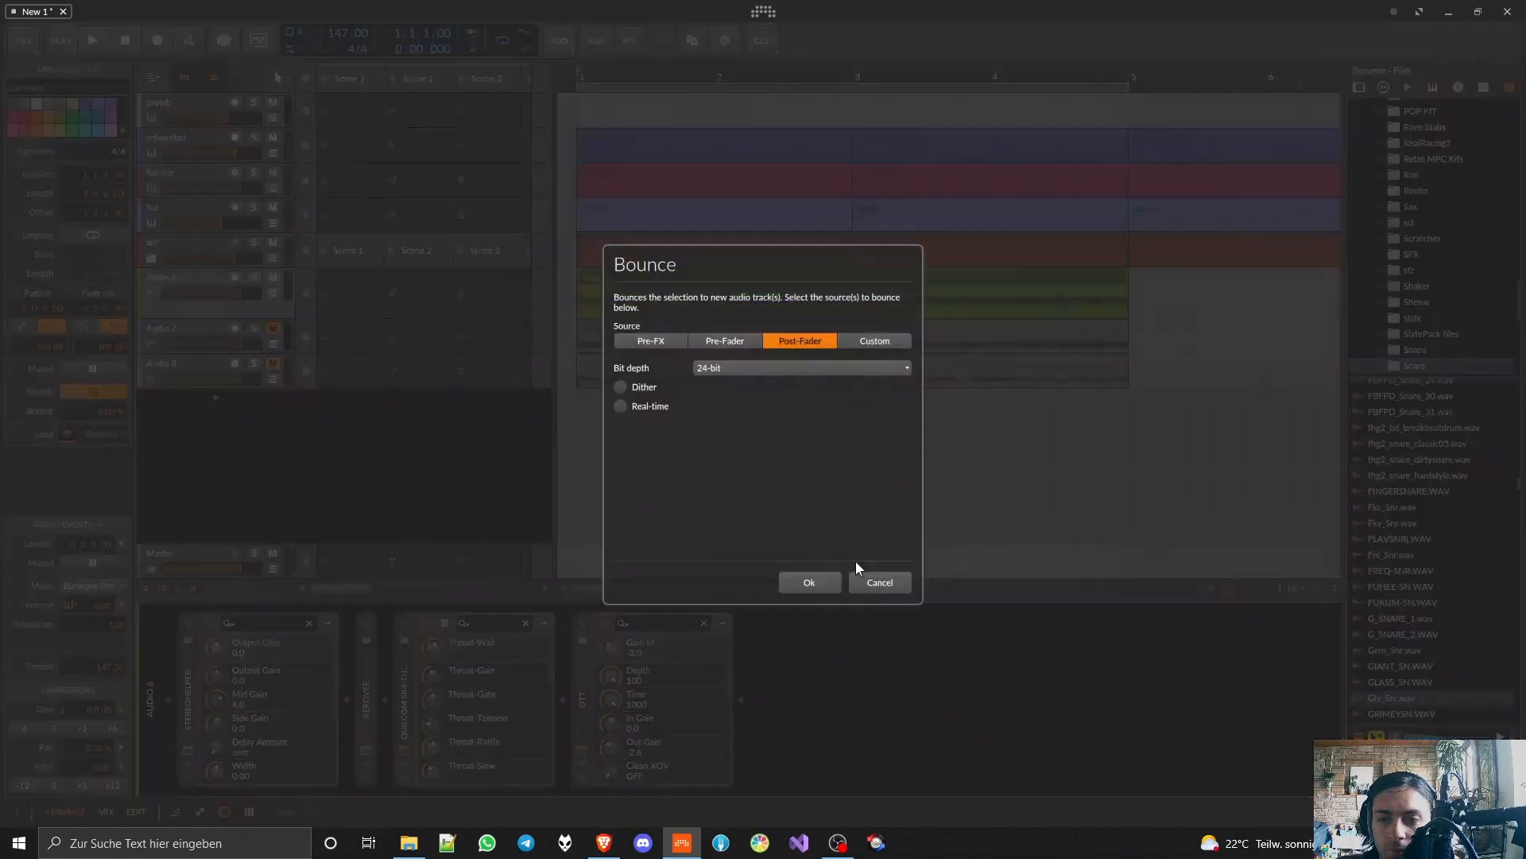
left_click(810, 583)
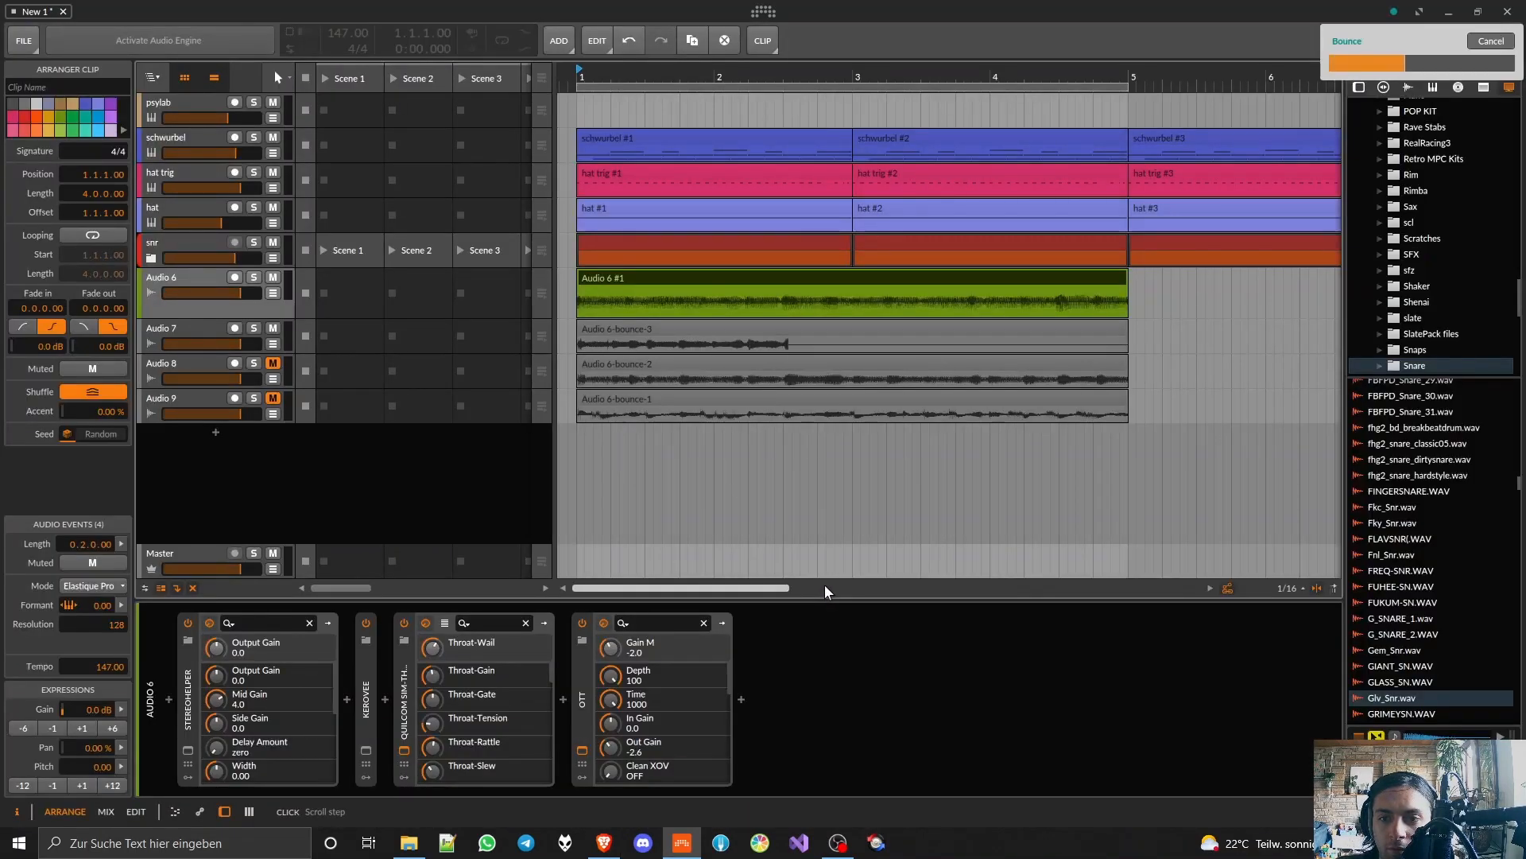
Step: Reopen SIM-THROAT and bounce the Audio 6 vocal clip to a fourth new track
left_click(405, 751)
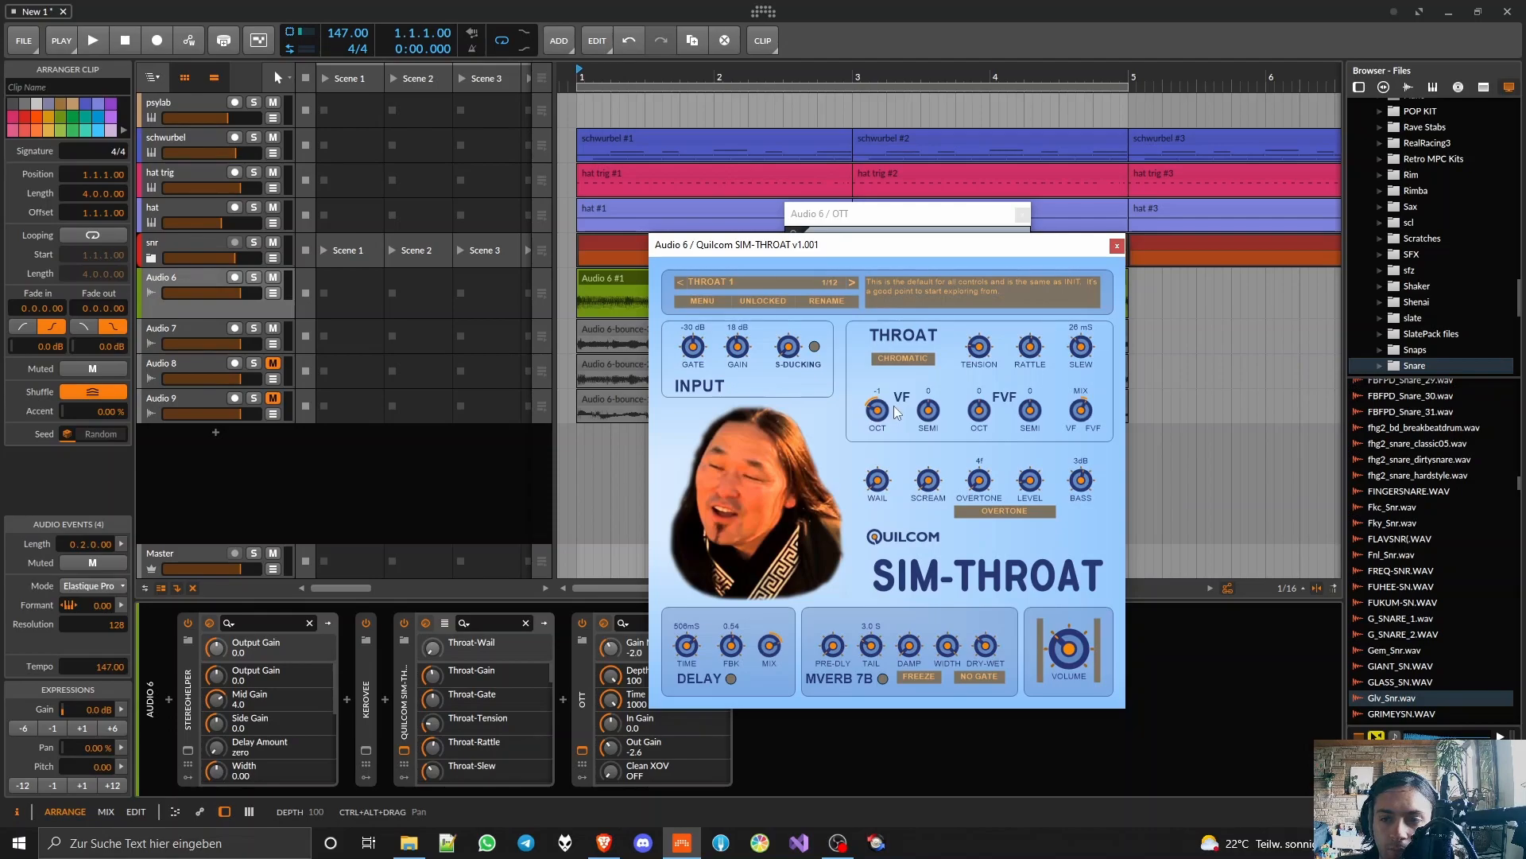
left_click(588, 278)
right_click(588, 278)
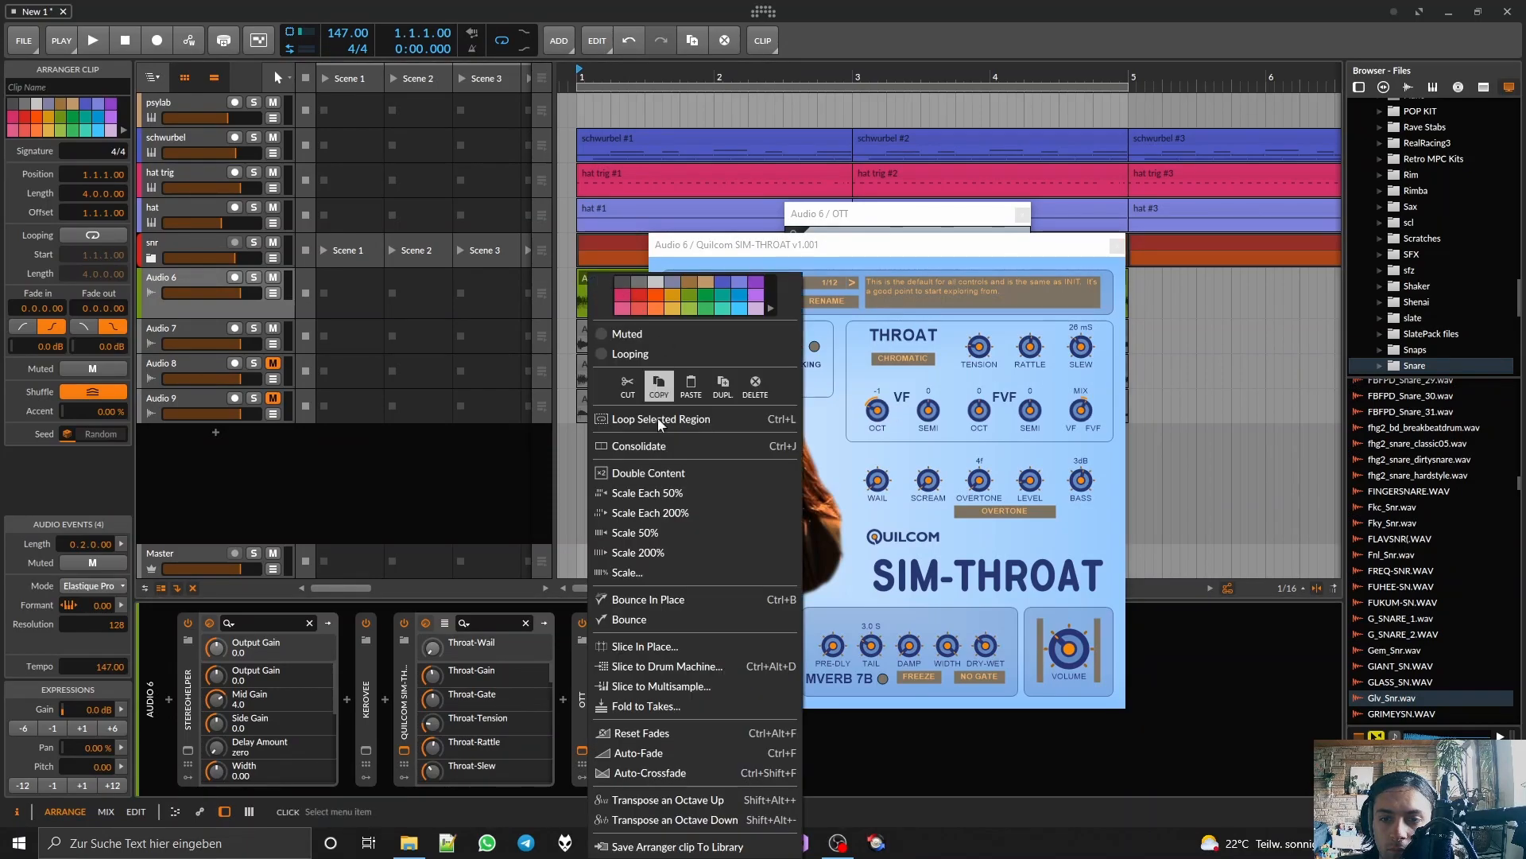
left_click(632, 617)
left_click(805, 581)
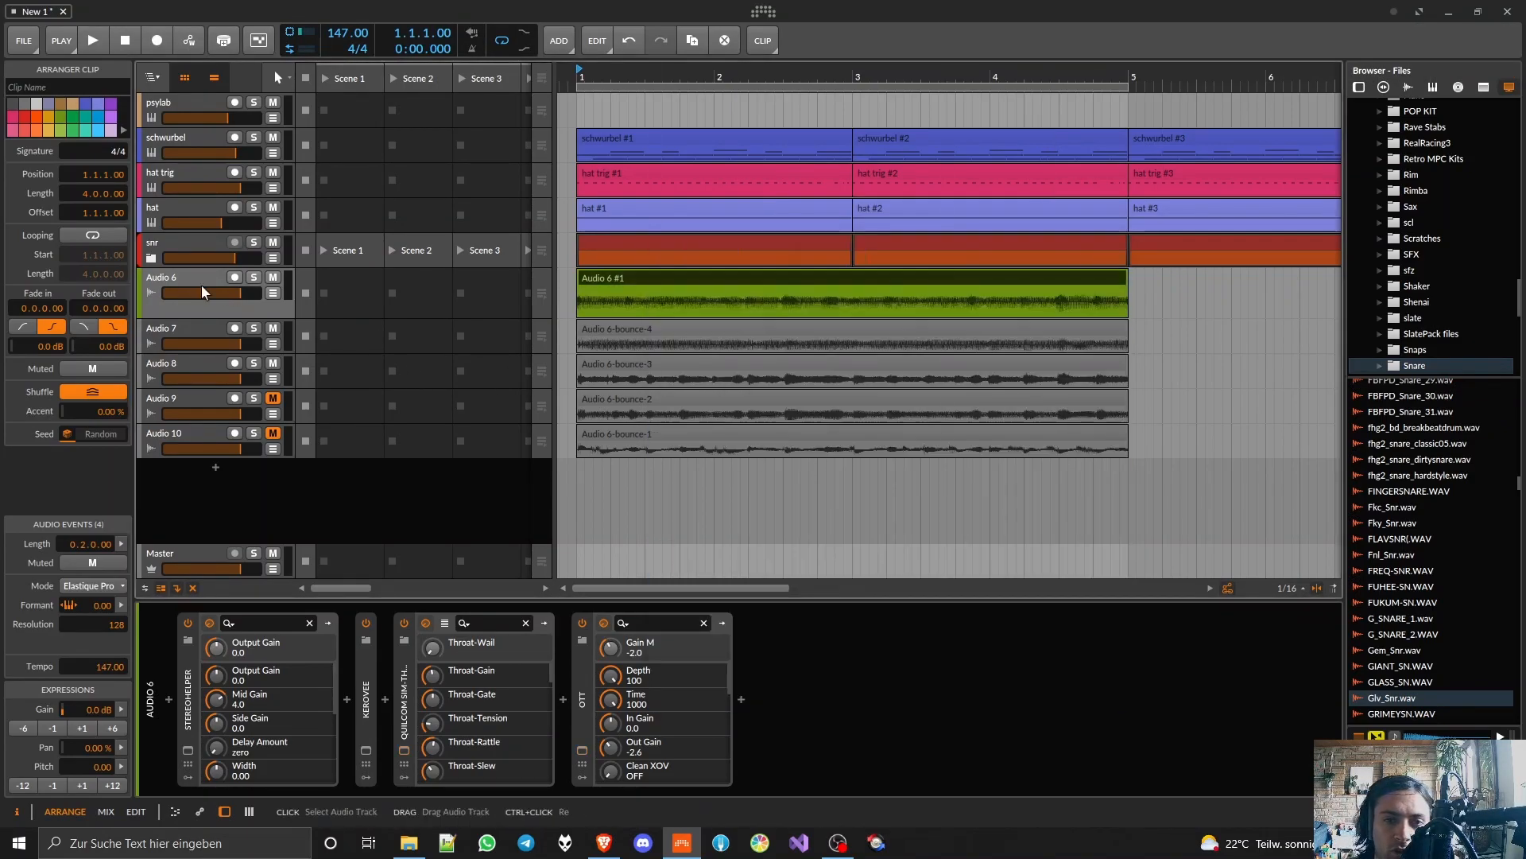
Step: Delete the original Audio 6 vocal track with its plugins and briefly play the arrangement
left_click(170, 278)
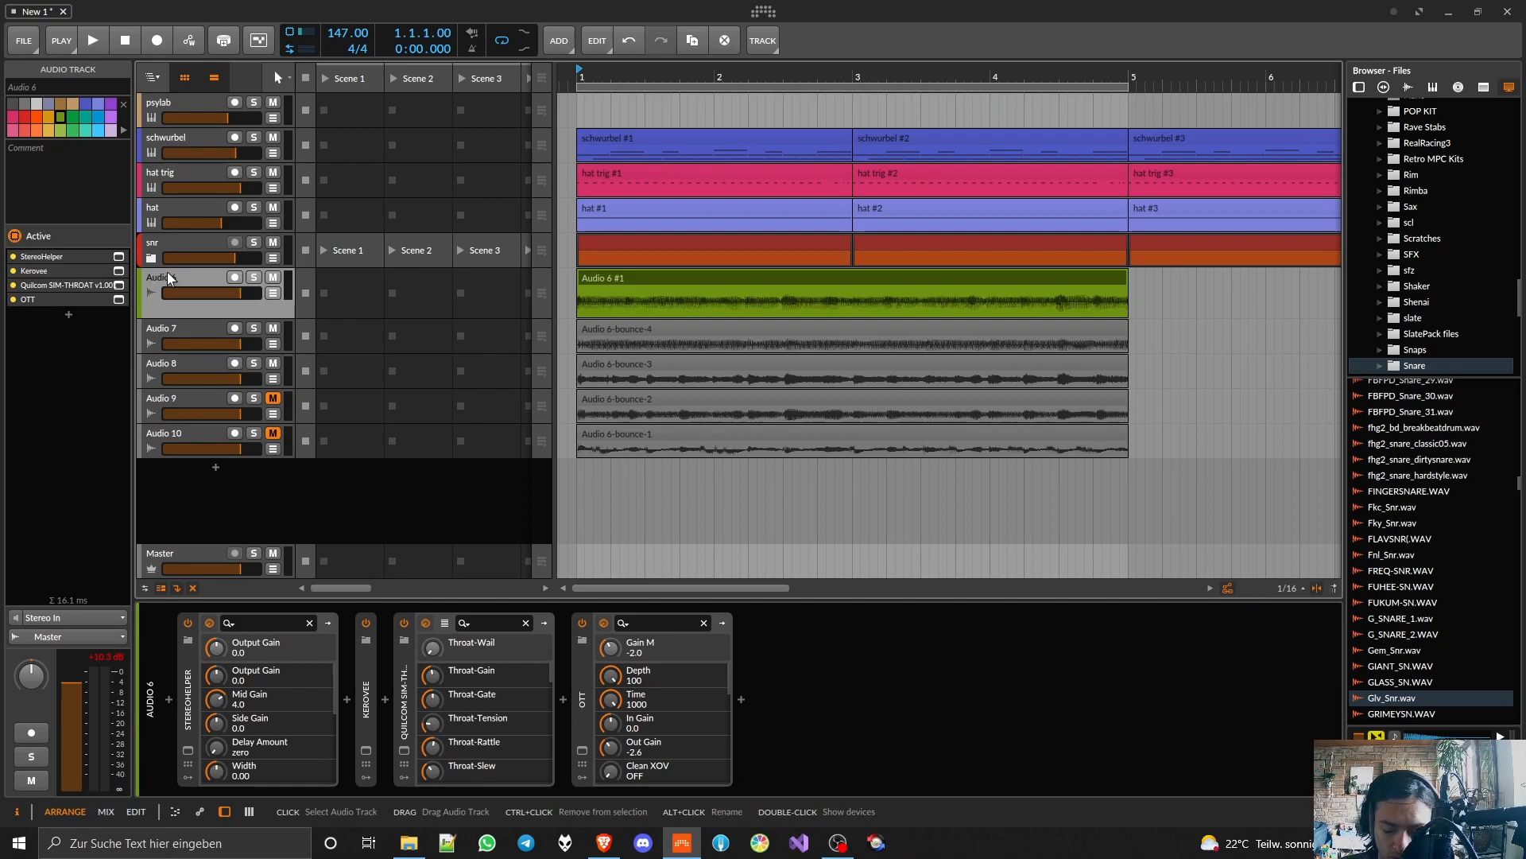
key("Delete")
key("space")
Step: Duplicate the four bounced vocal clips three times and extend the loop region to 16 bars
left_click_drag(648, 278, 590, 396)
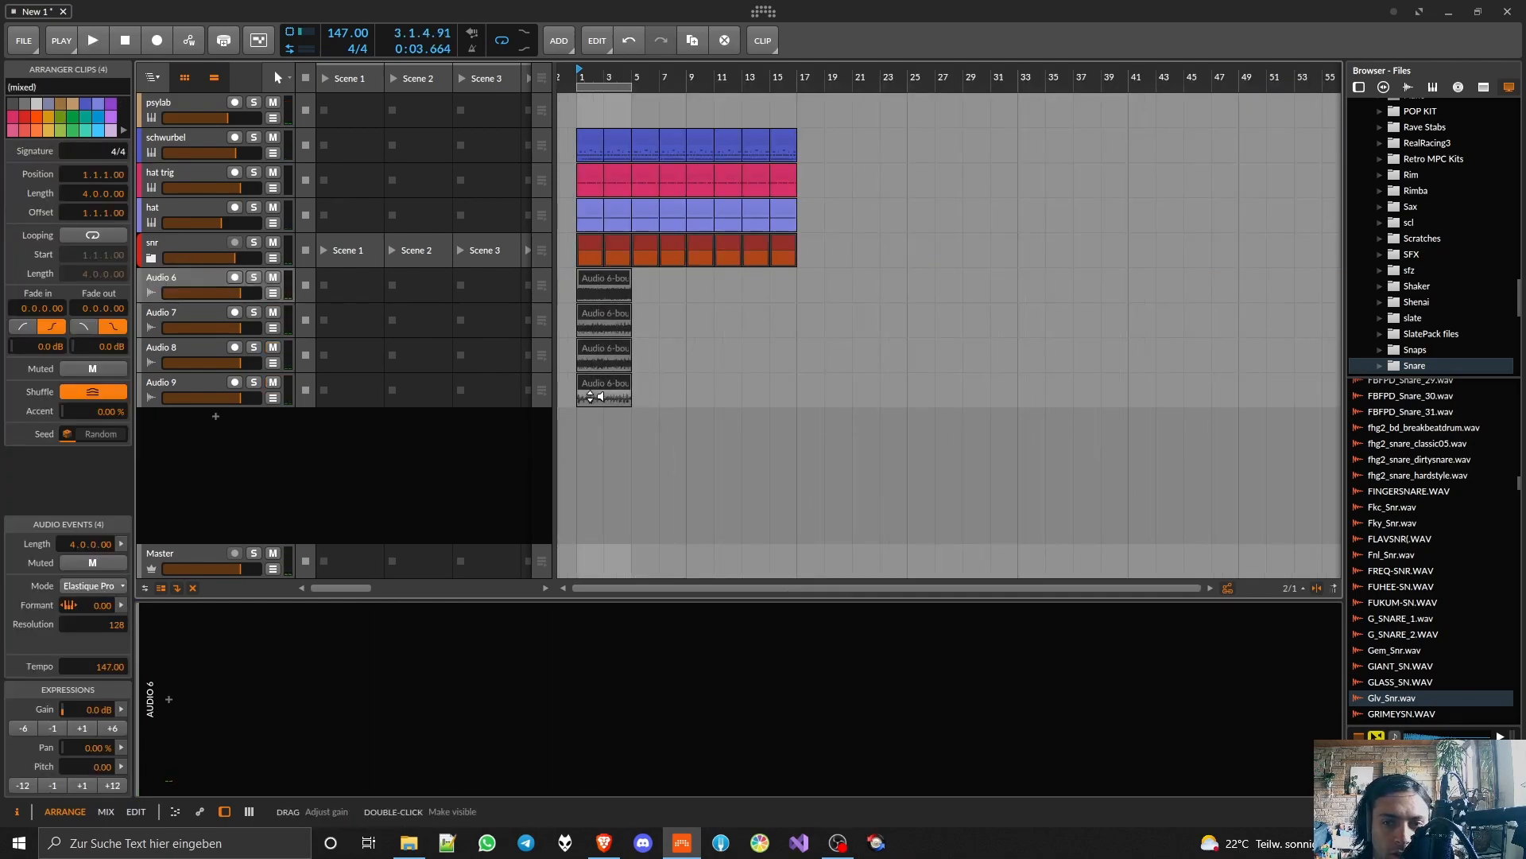
key("ctrl+d")
key("ctrl+d")
key("ctrl+d")
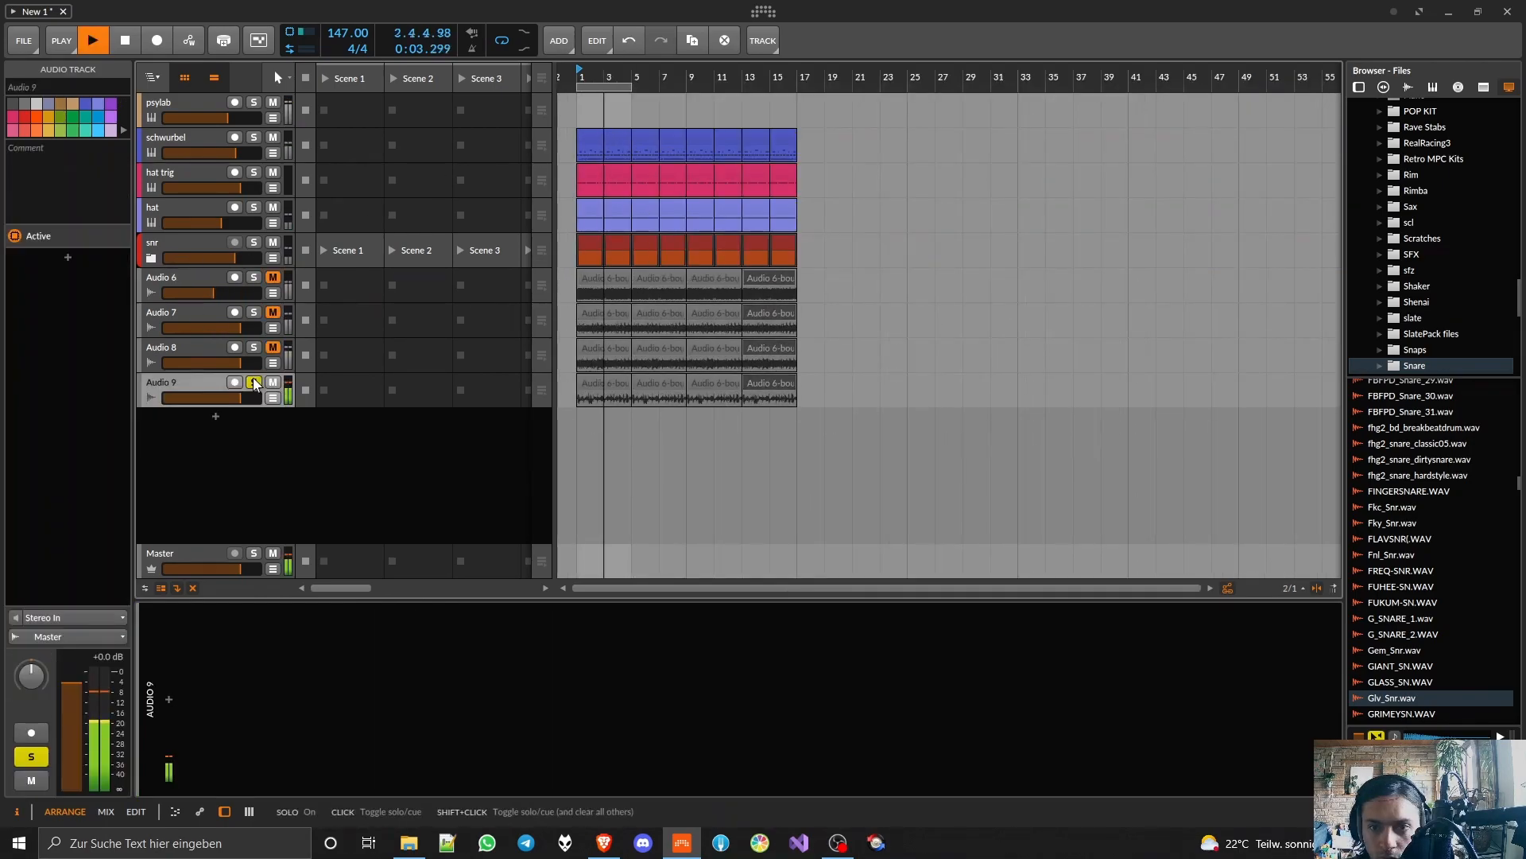
left_click_drag(632, 89, 792, 92)
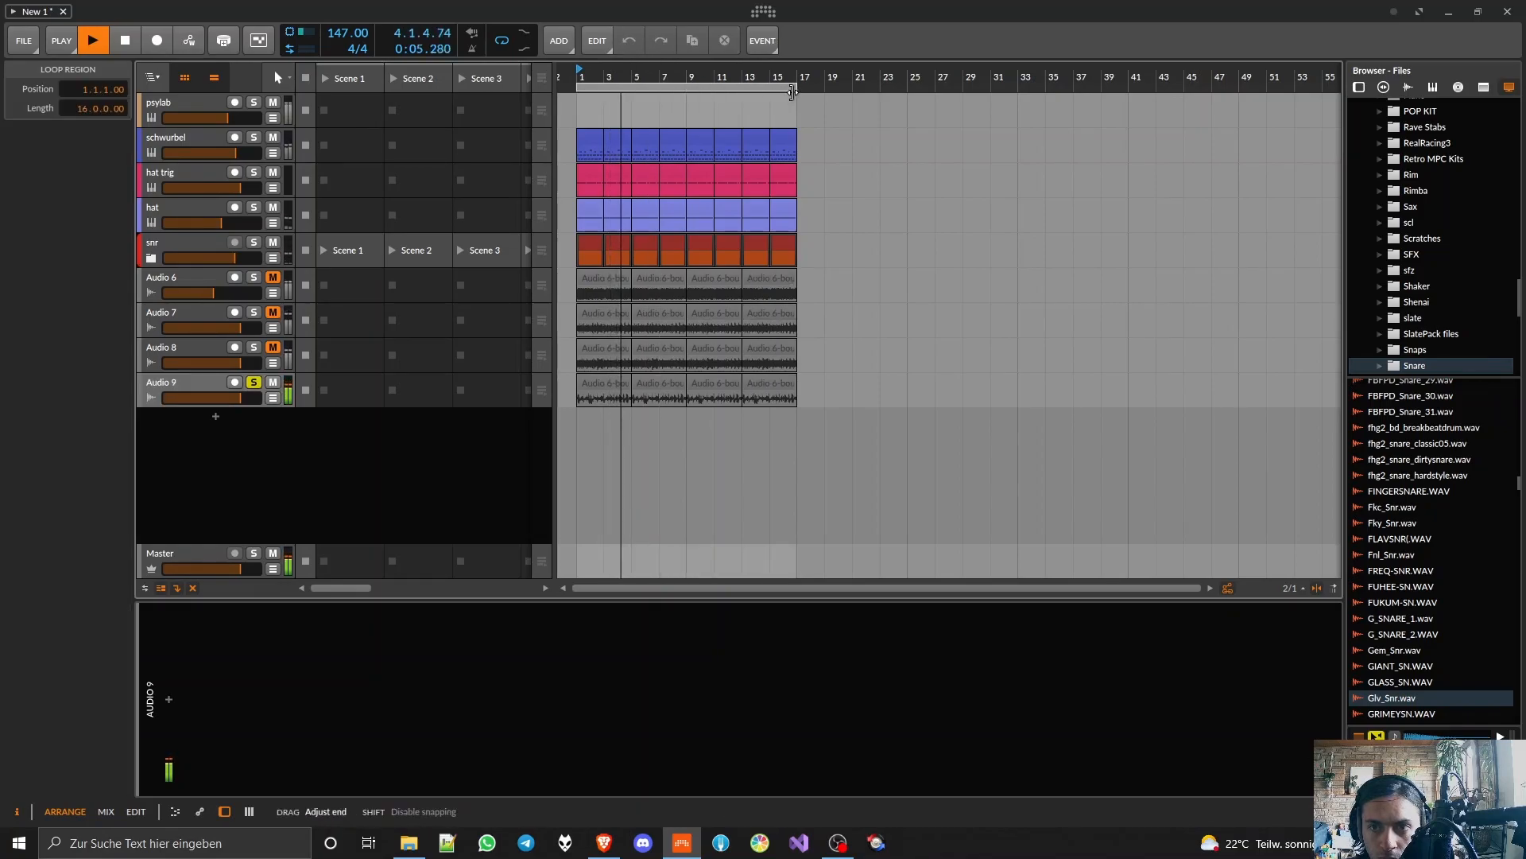
Step: Stop playback and insert the FabFilter Pro-Q 2 equalizer on the Audio 9 track
left_click(190, 377)
key("space")
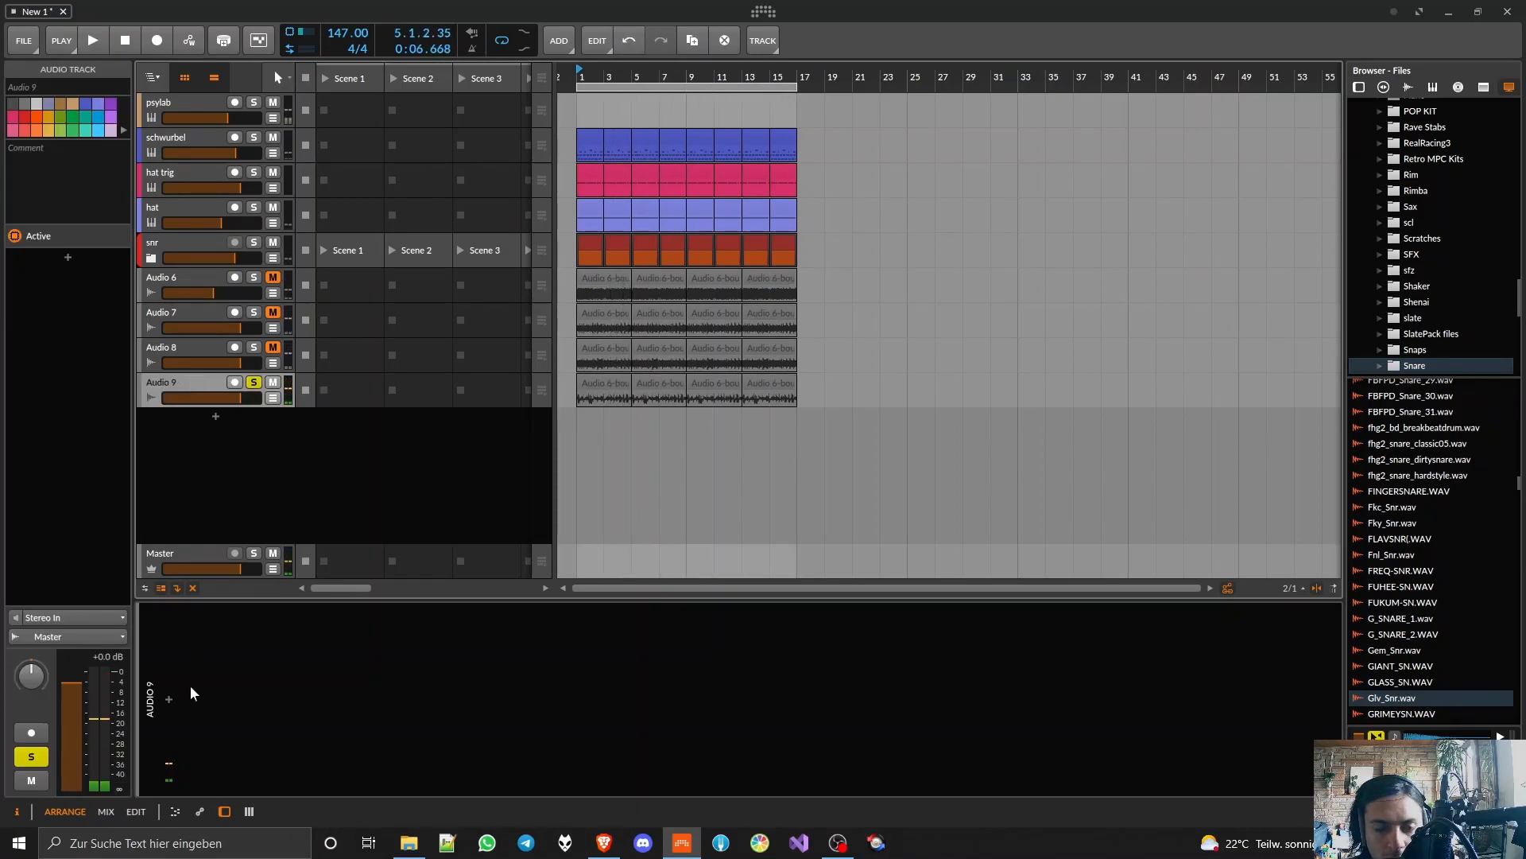
left_click(170, 699)
type("pro-")
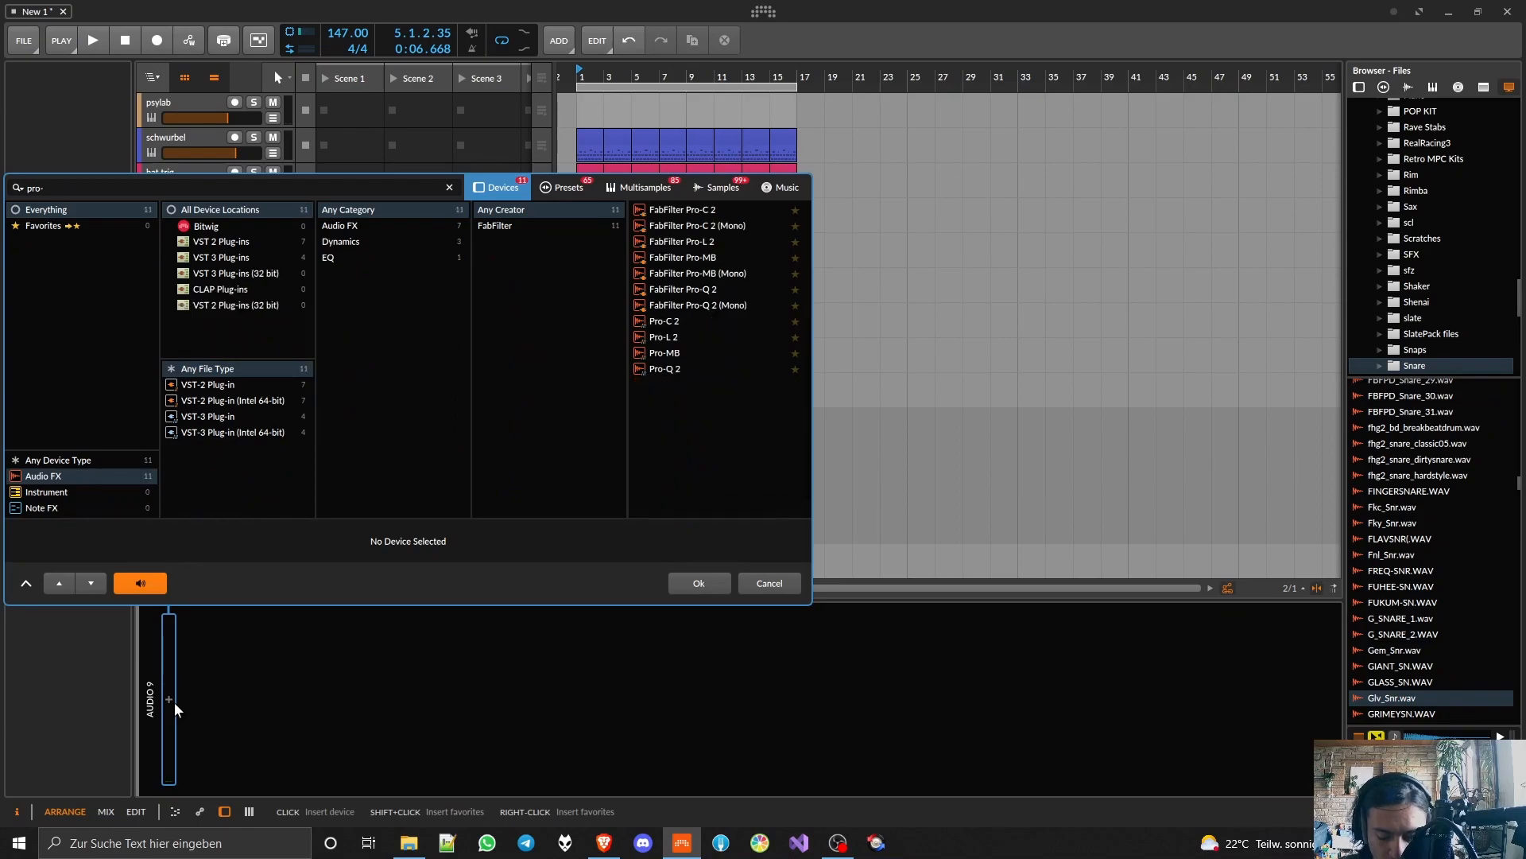
type("q")
double_click(669, 243)
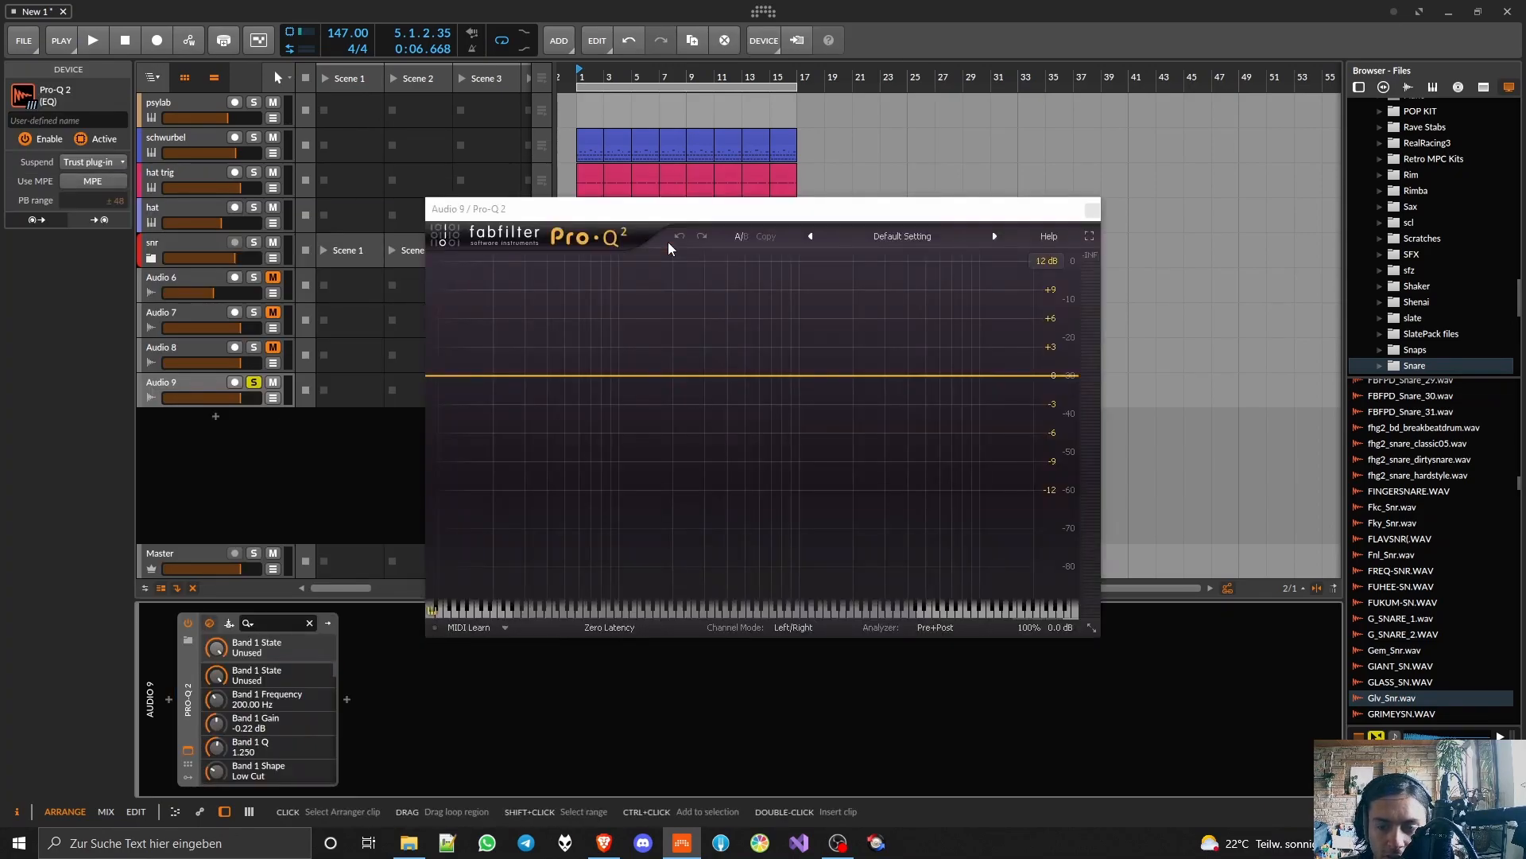
Step: During playback, add a 96 dB/oct low cut at about 1131 Hz to the Audio 9 track's Pro-Q 2
key("space")
left_click(722, 375)
left_click(596, 550)
left_click(602, 606)
scroll(724, 380, "up", 7)
left_click_drag(725, 379, 810, 387)
scroll(808, 387, "down", 1)
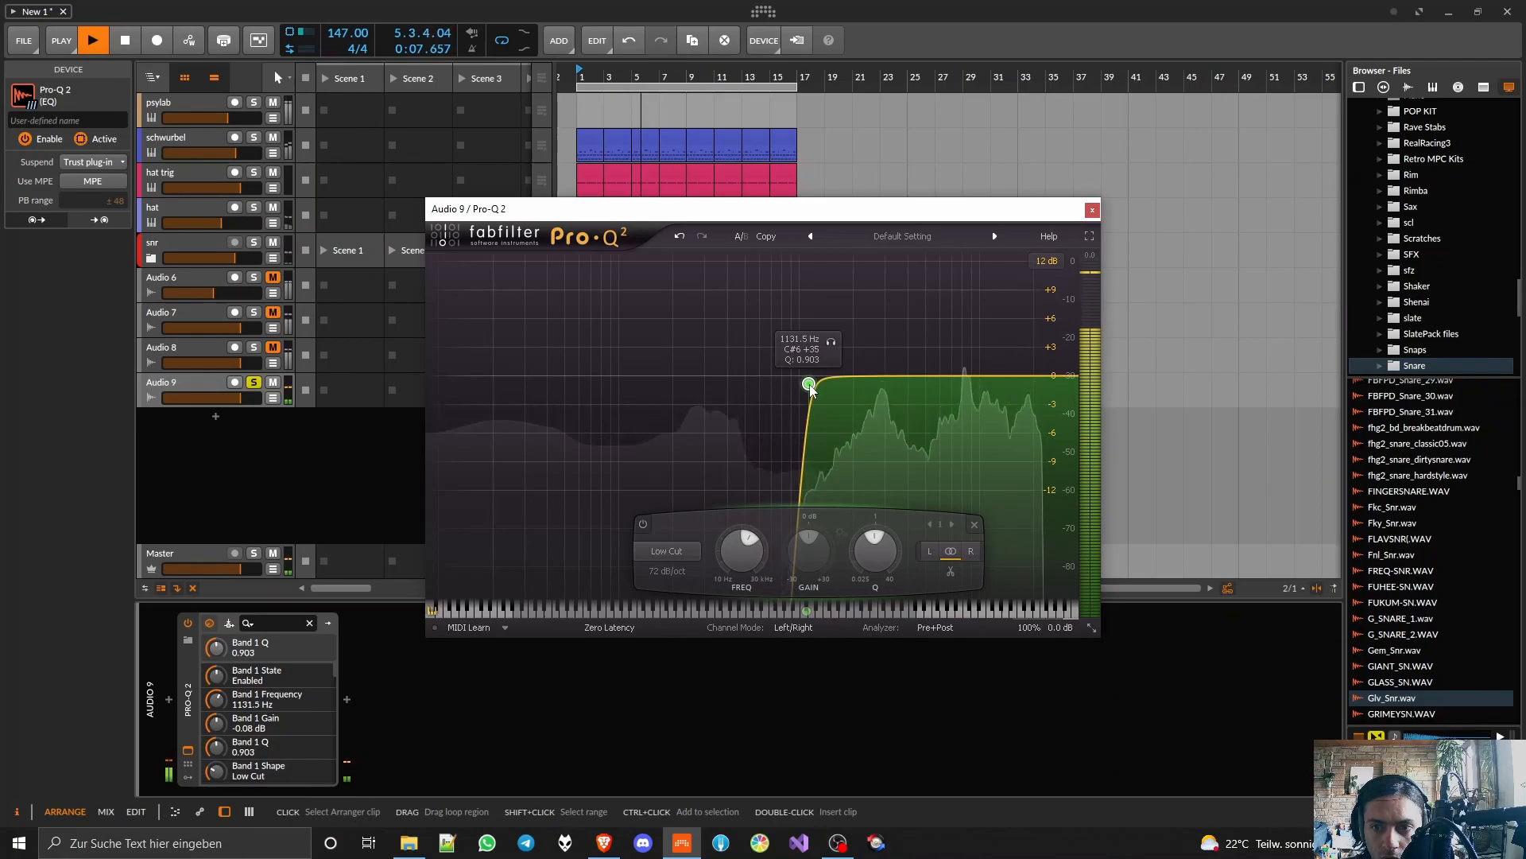
scroll(810, 386, "up", 1)
left_click(1093, 210)
key("space")
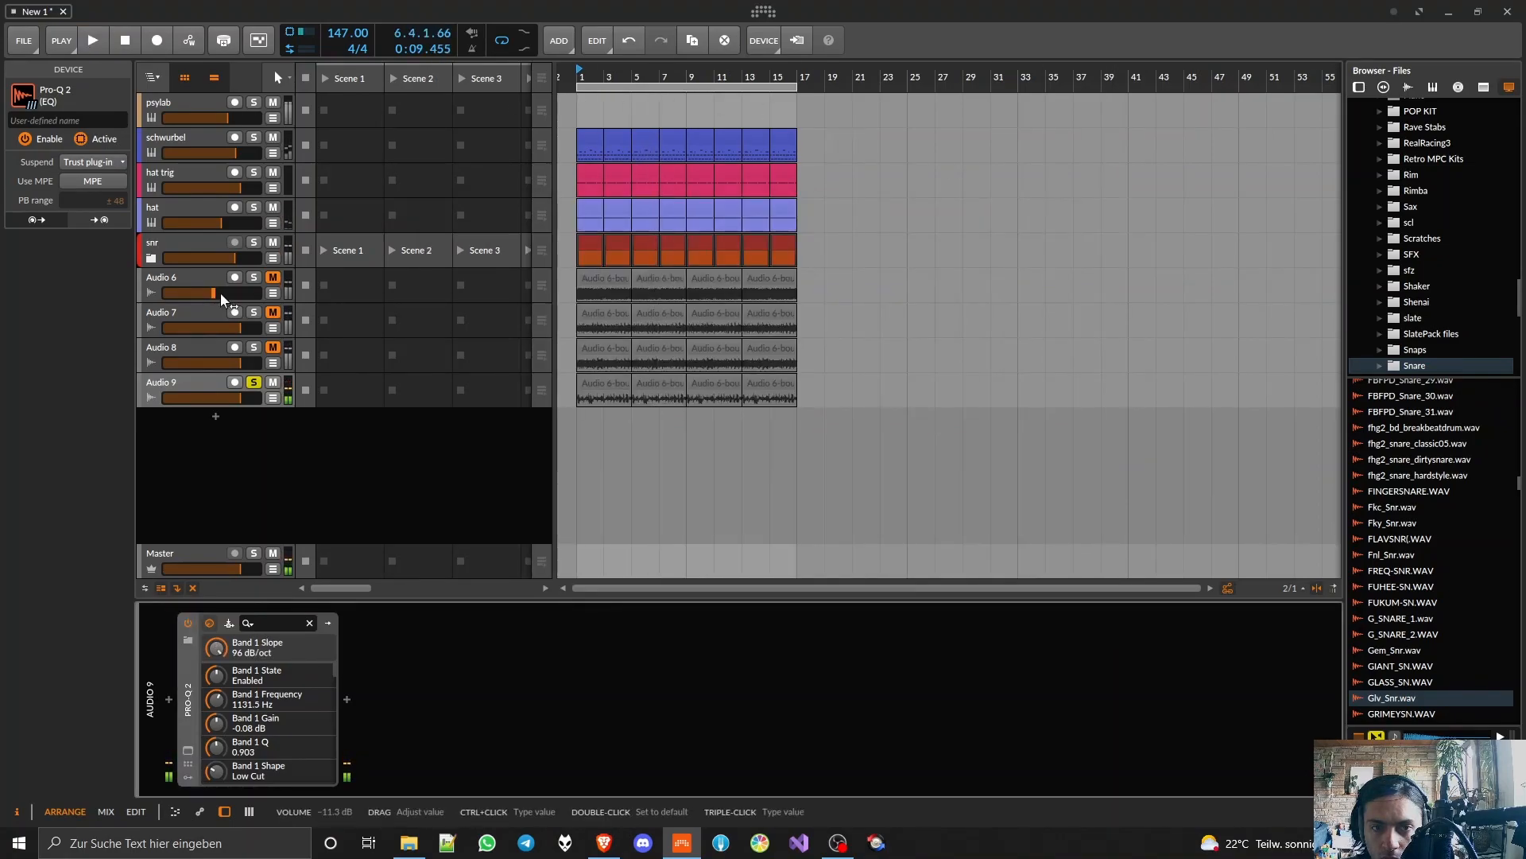
Step: Insert A1TriggerGate after Pro-Q 2 on the Audio 9 track and start playback
left_click(191, 382)
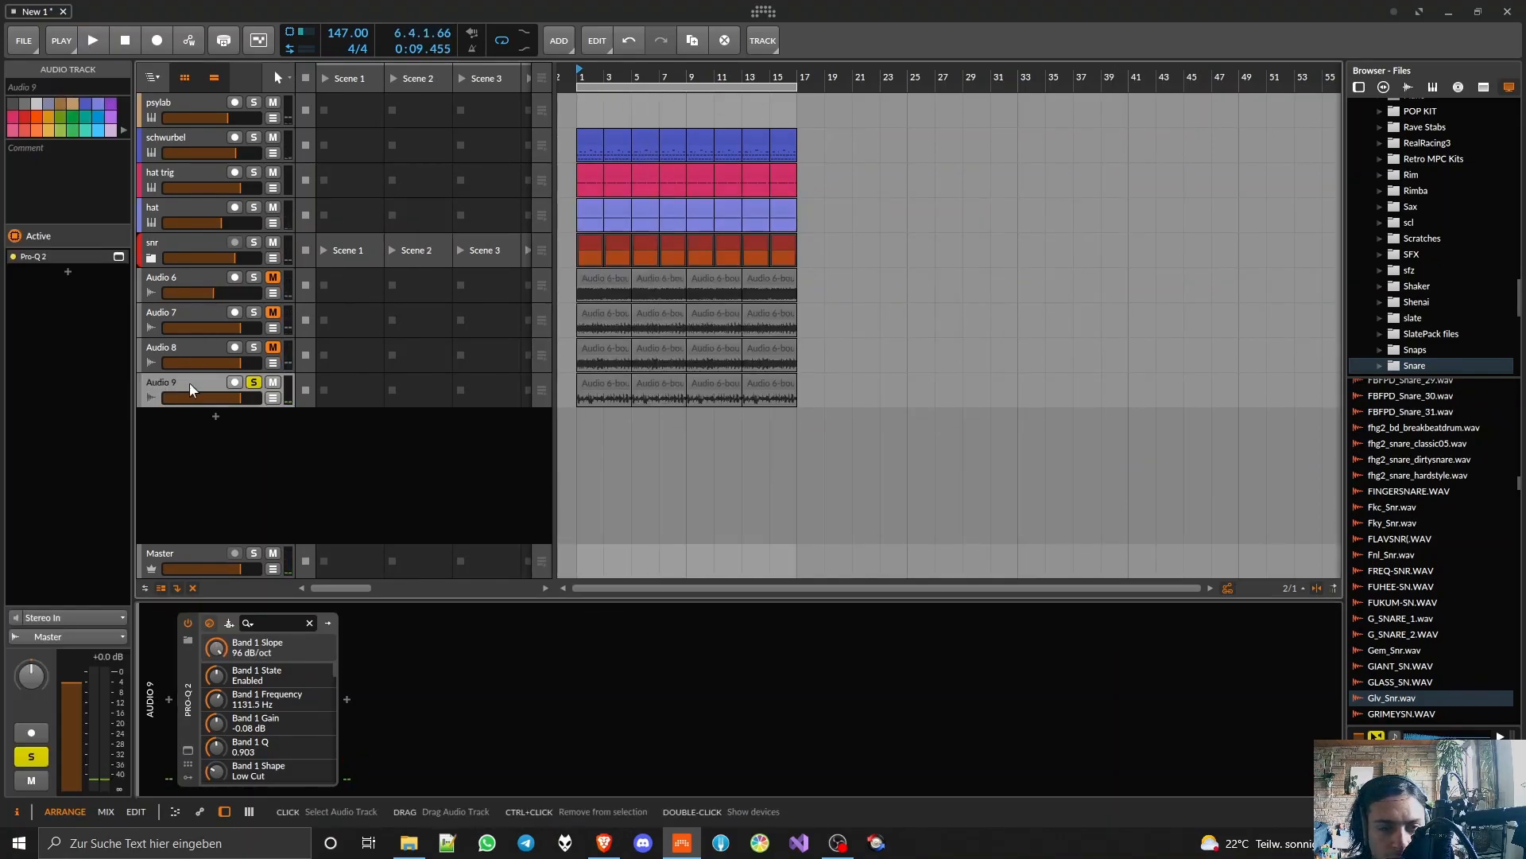
left_click(186, 688)
double_click(255, 670)
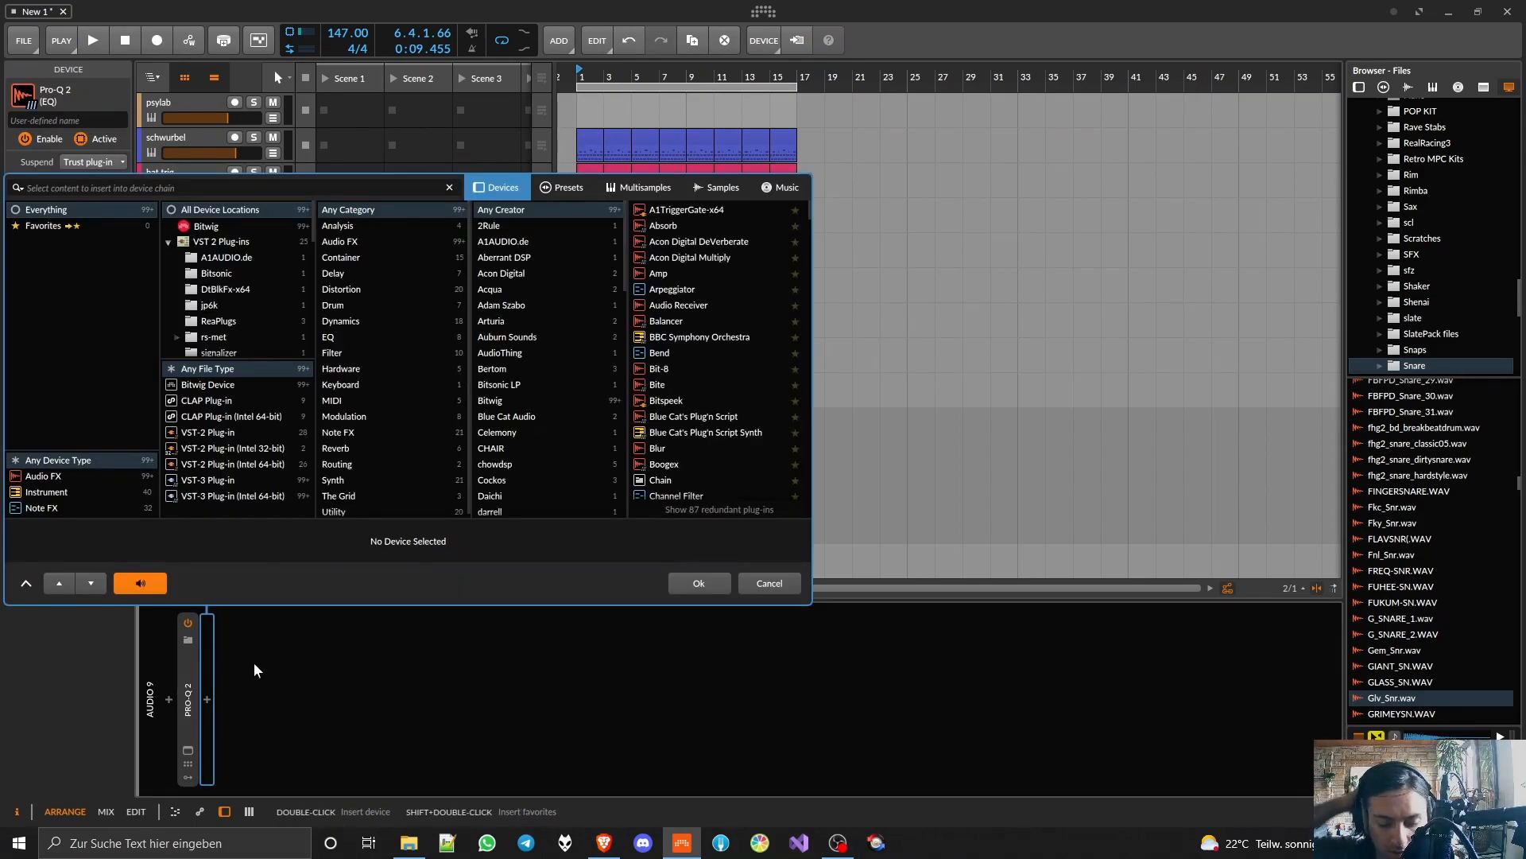
type("a1")
left_click(657, 207)
double_click(656, 207)
key("space")
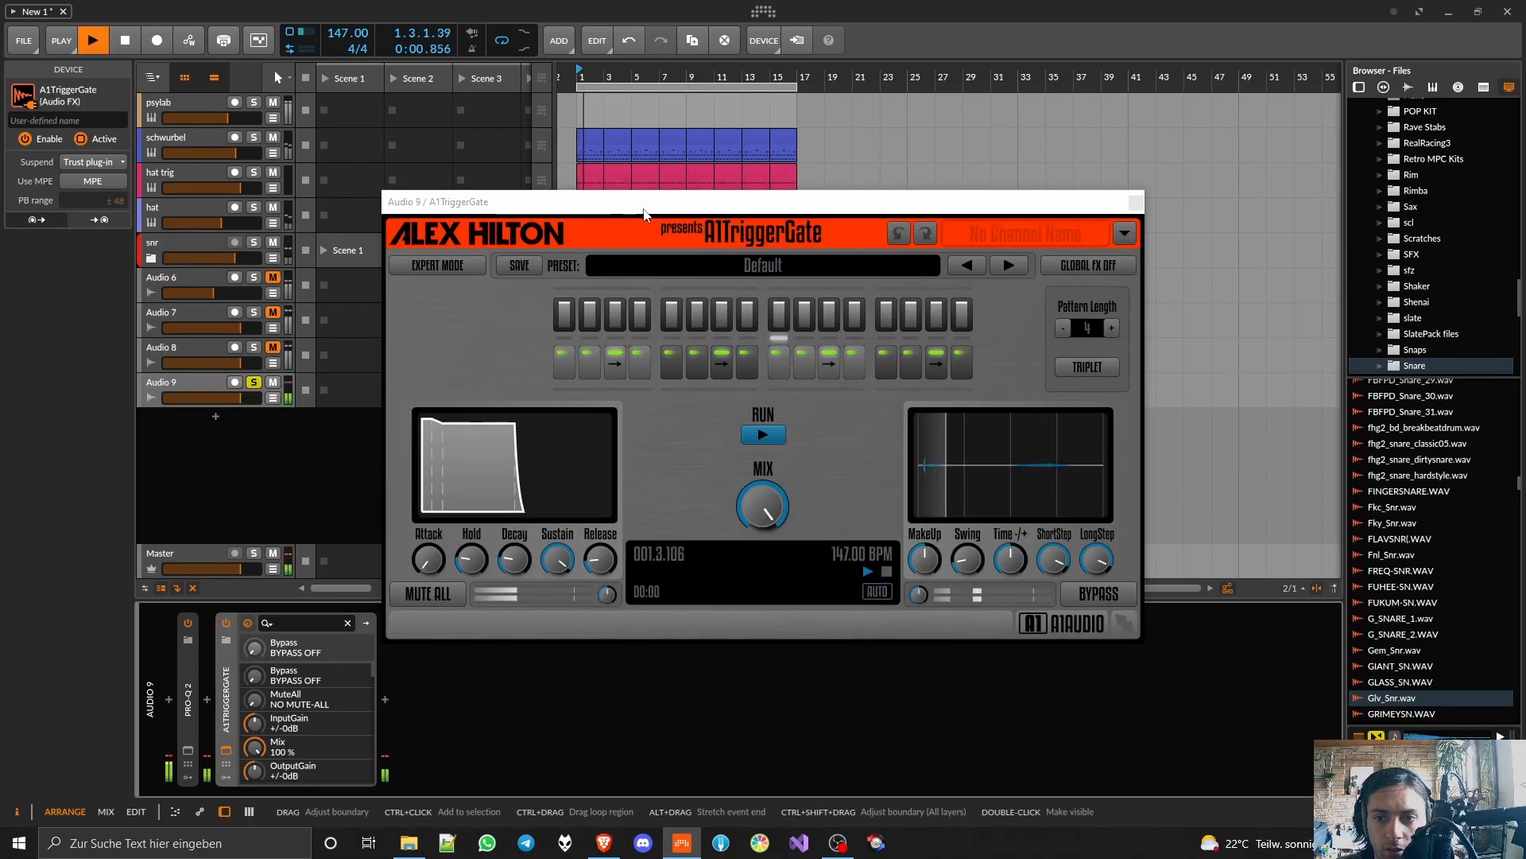
Step: Unsolo the Audio 9 track, load the A1TriggerGate preset House Rhythm 01 + Echo and close the plugin
left_click(250, 380)
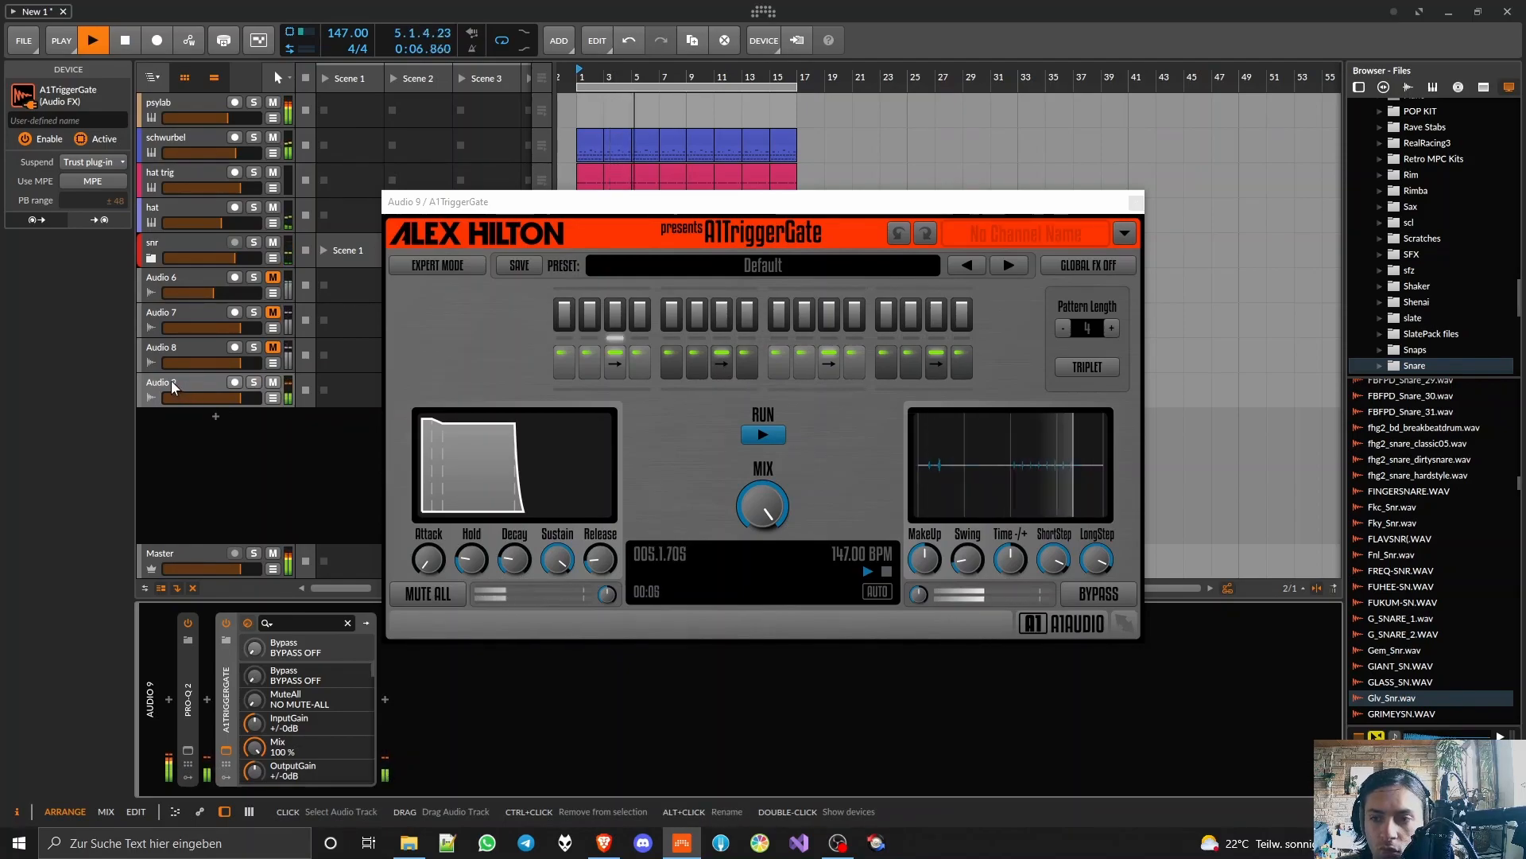
left_click(1008, 266)
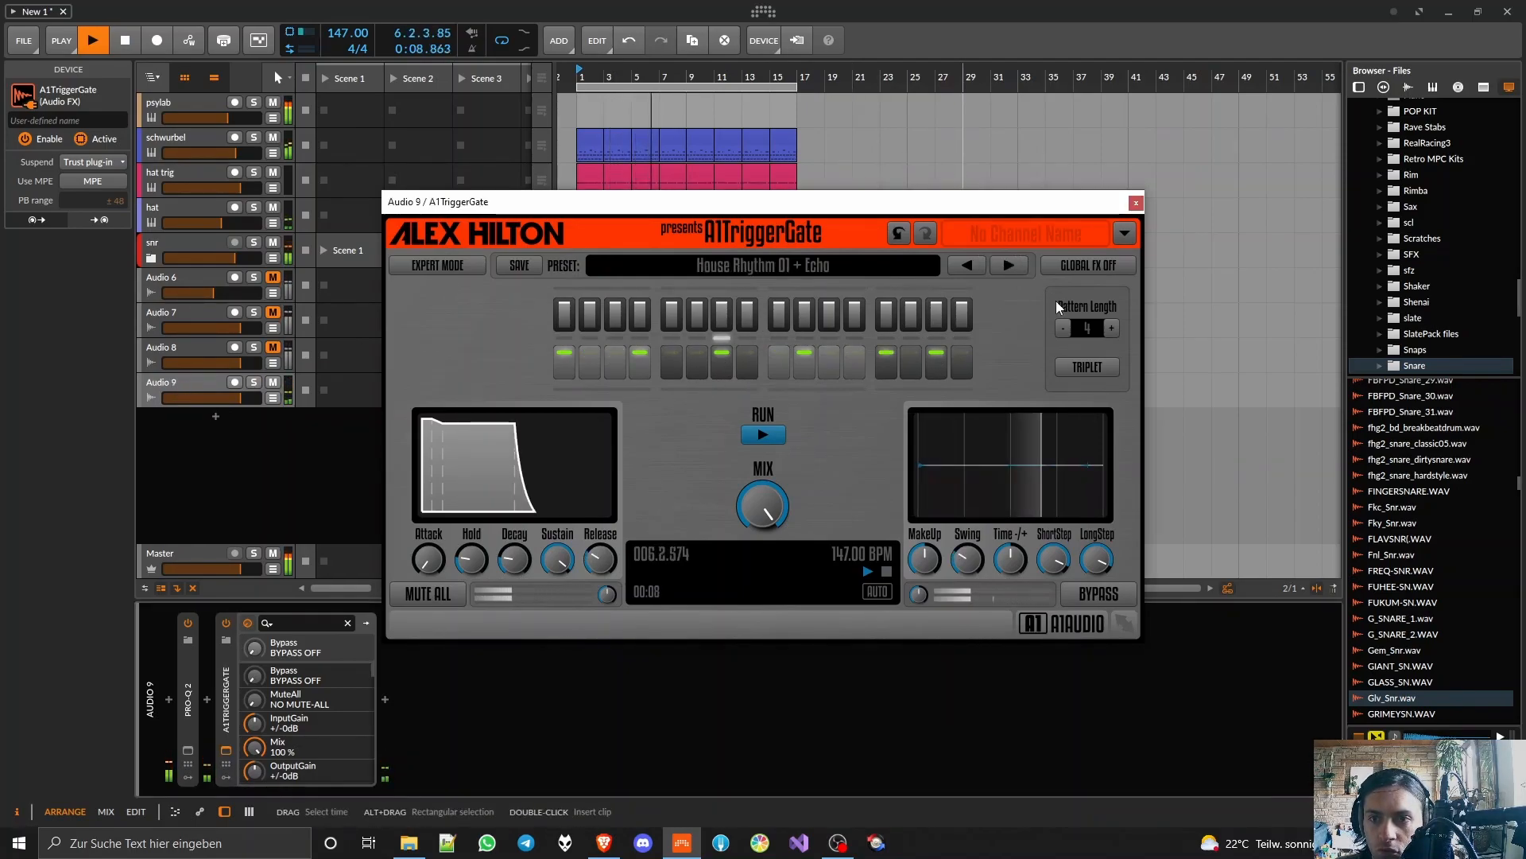
left_click(1136, 202)
Step: Move the gated vocal track directly below the hat track, stop playback and rename it hat breahty
left_click_drag(197, 383, 192, 229)
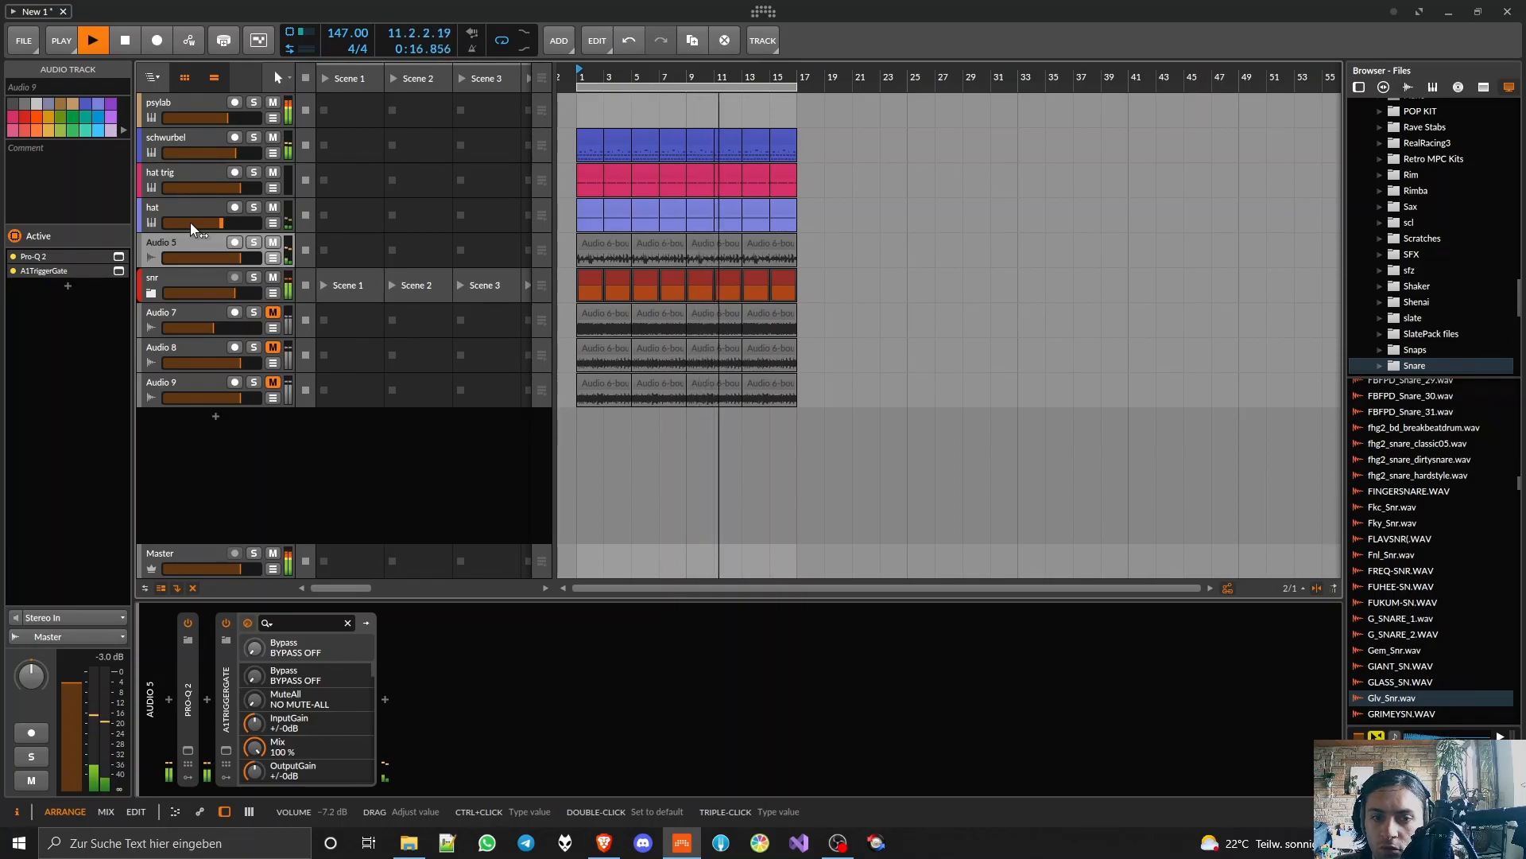
key("space")
double_click(170, 242)
type("br")
type("ra")
type("hty")
key("Return")
Step: Play the arrangement, lower the hat breahty track's volume and solo the hat breahty, hat and hat trig tracks
key("space")
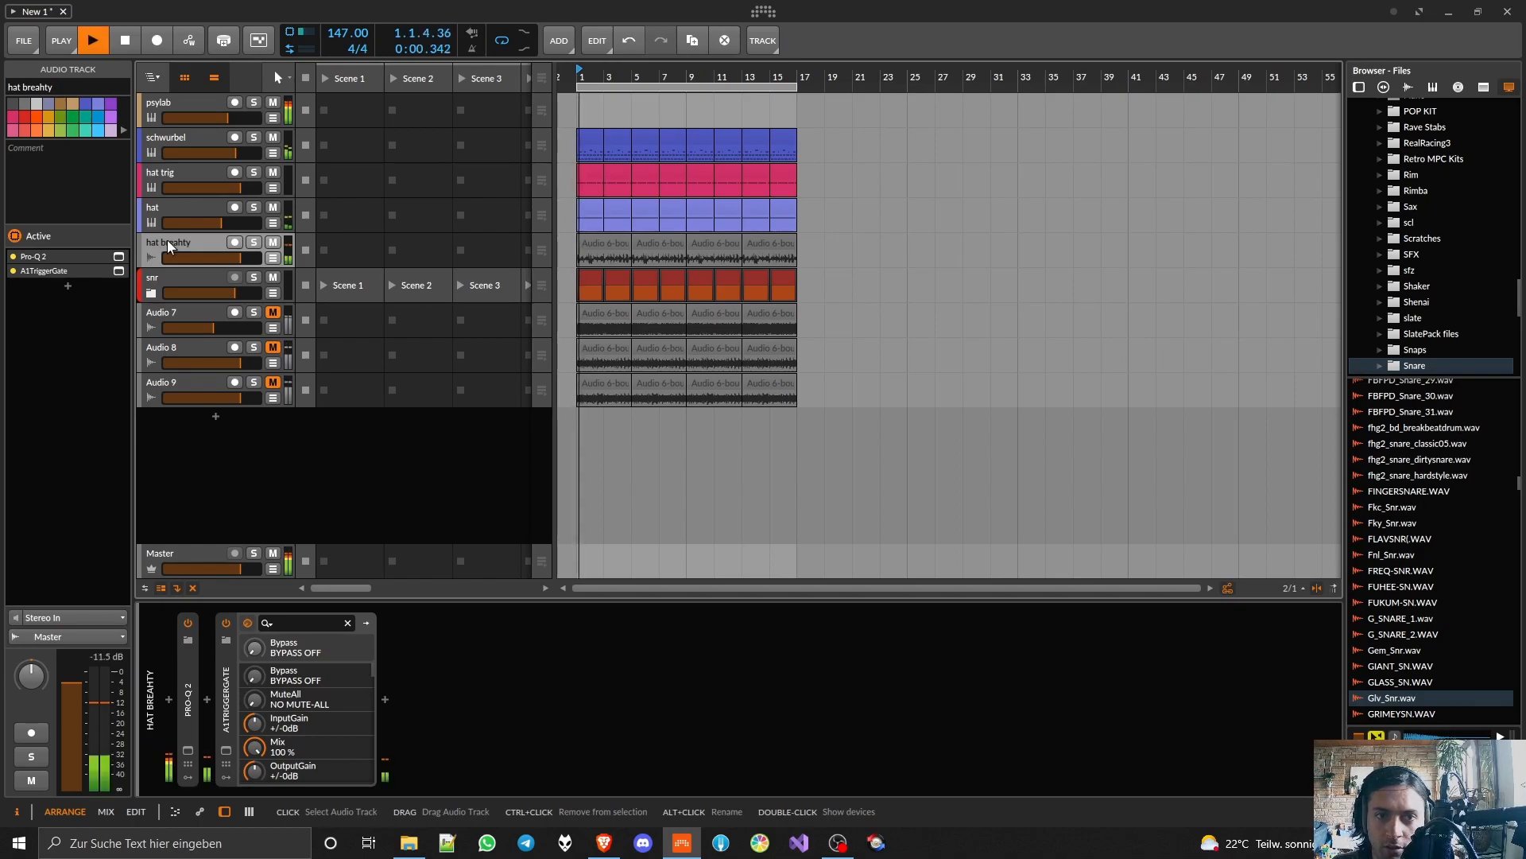
left_click_drag(201, 258, 230, 258)
left_click(253, 242)
left_click(252, 208)
left_click(253, 173)
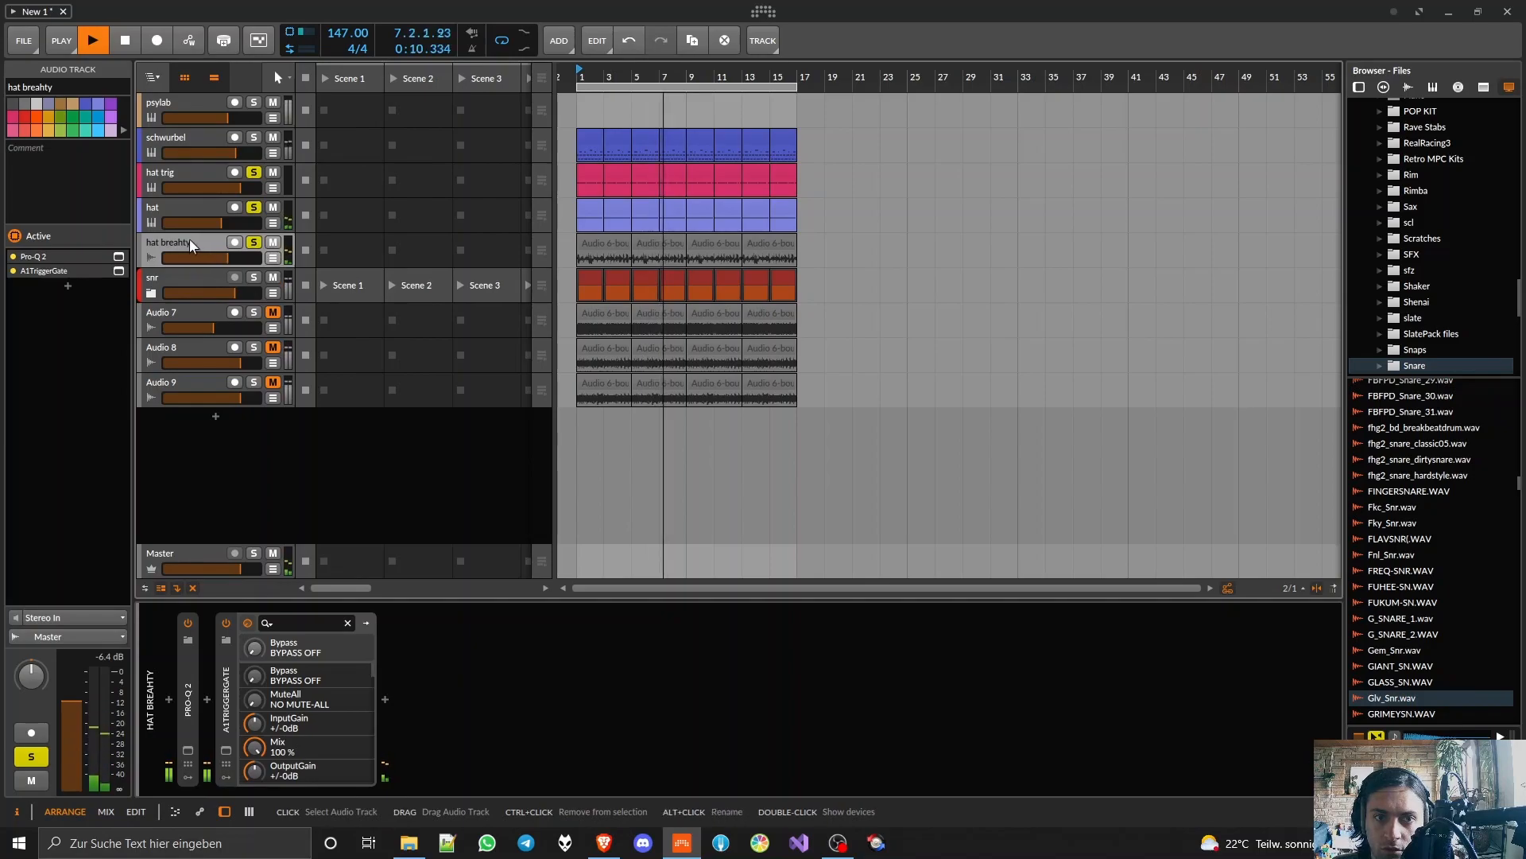
Step: Stop playback and insert the Absorb distortion plugin after A1TriggerGate on the hat breahty track
key("space")
left_click(385, 698)
type("orb")
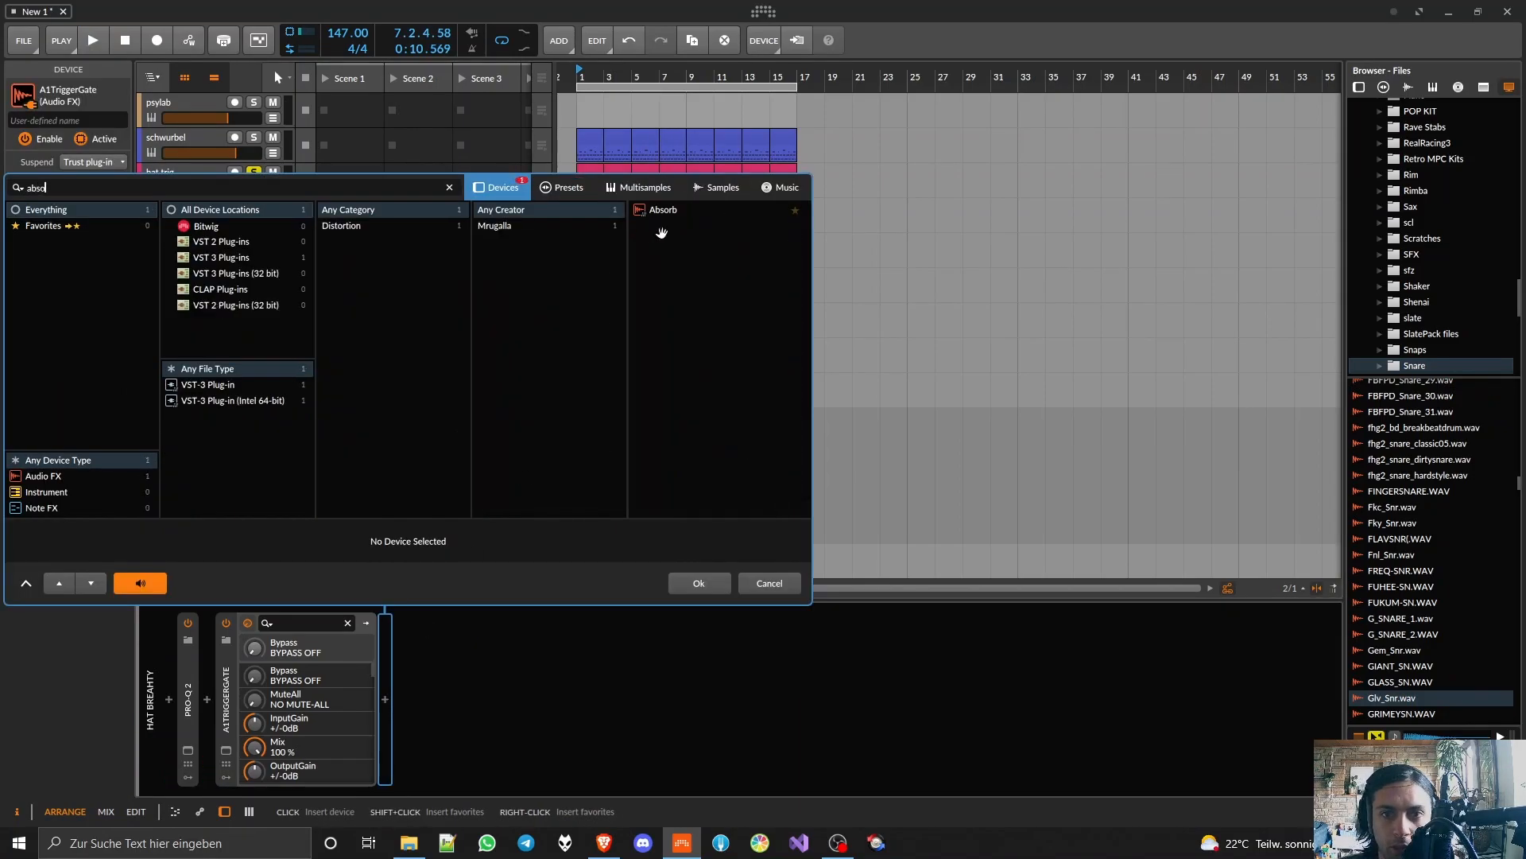
double_click(660, 210)
left_click_drag(659, 217, 808, 235)
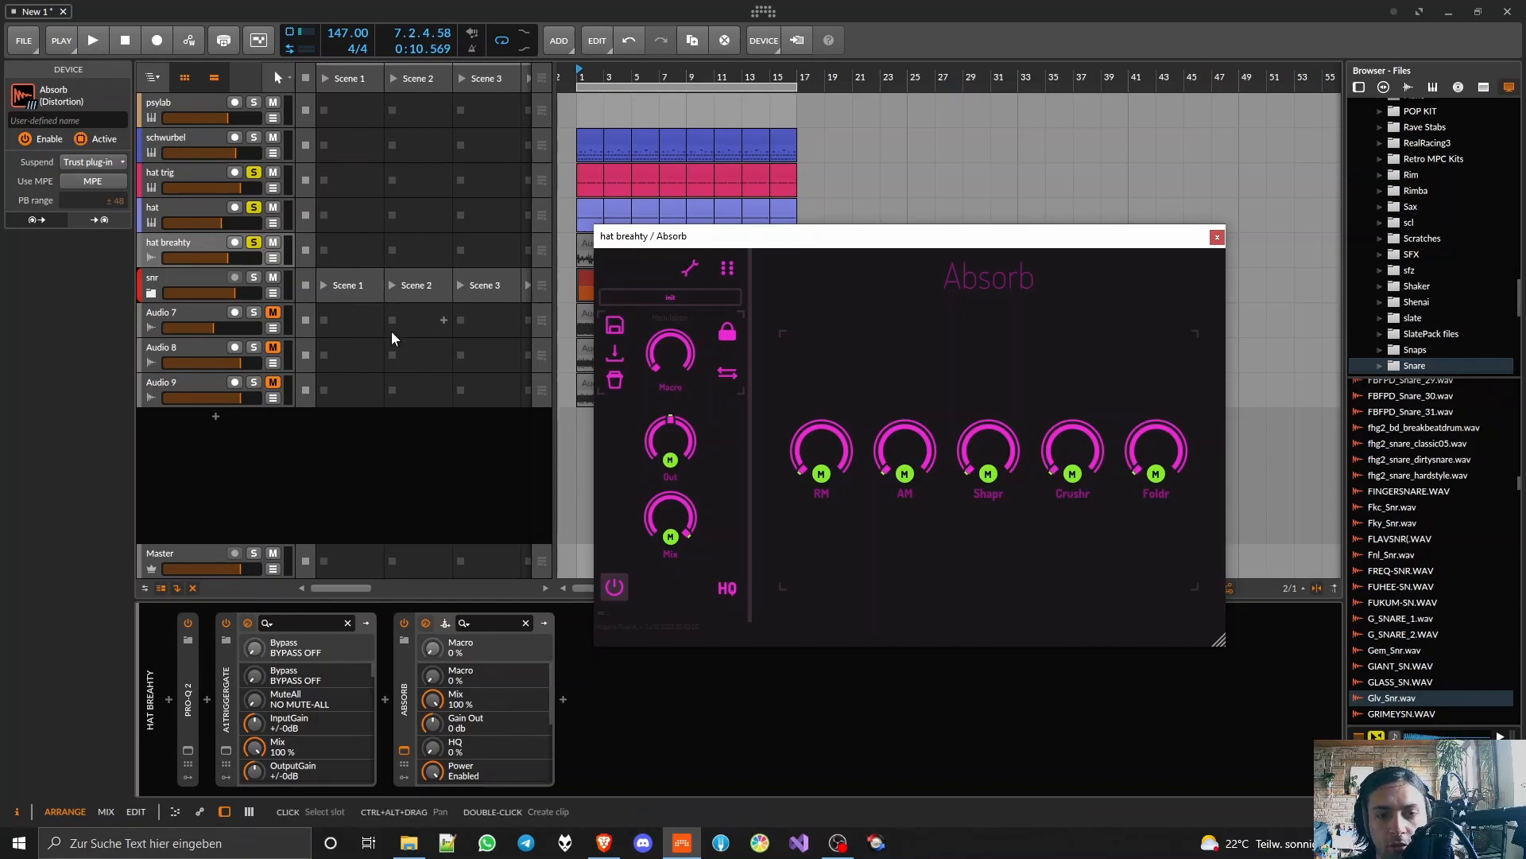
Step: Set Absorb's sidechain input to the hat track's POST signal
left_click(446, 623)
left_click(467, 659)
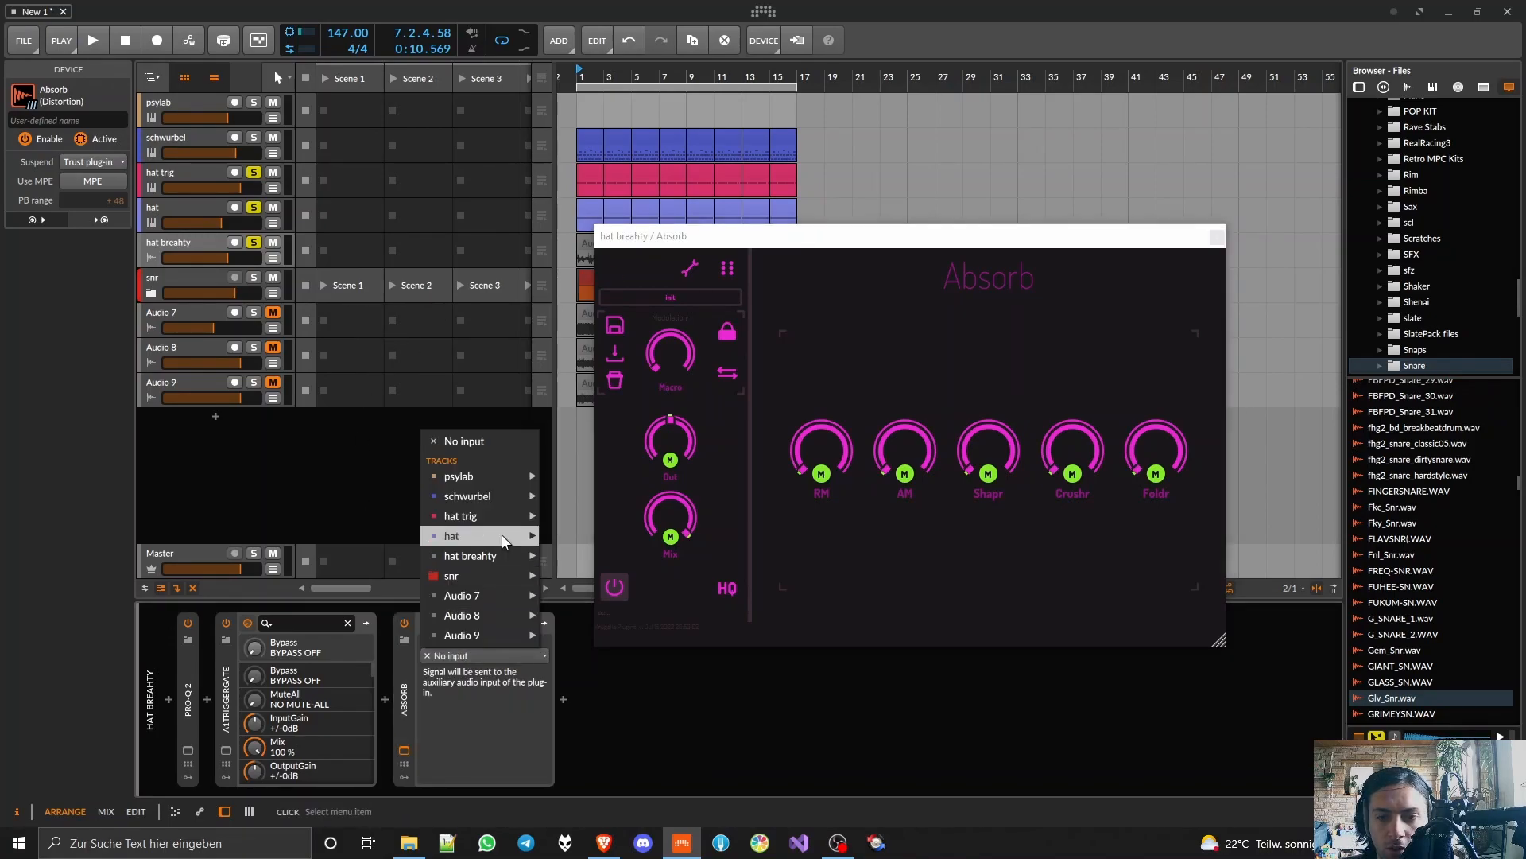
mouse_move(493, 537)
left_click(583, 556)
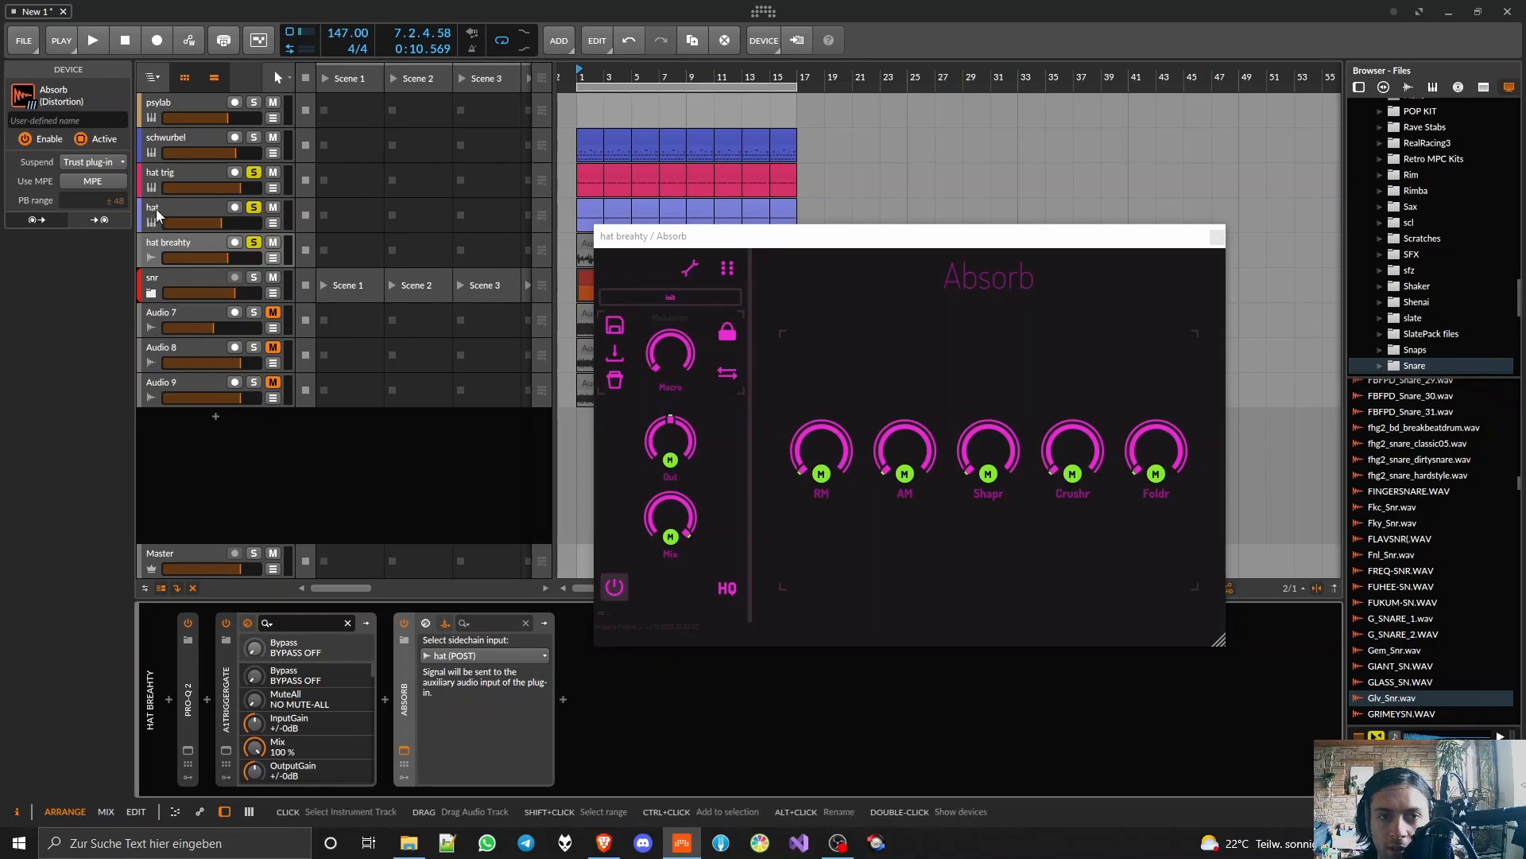
Step: During playback, raise Absorb's RM, AM, Shapr, Crushr and Foldr amounts, with AM at about 29 dB and Foldr at about 34 dB
key("space")
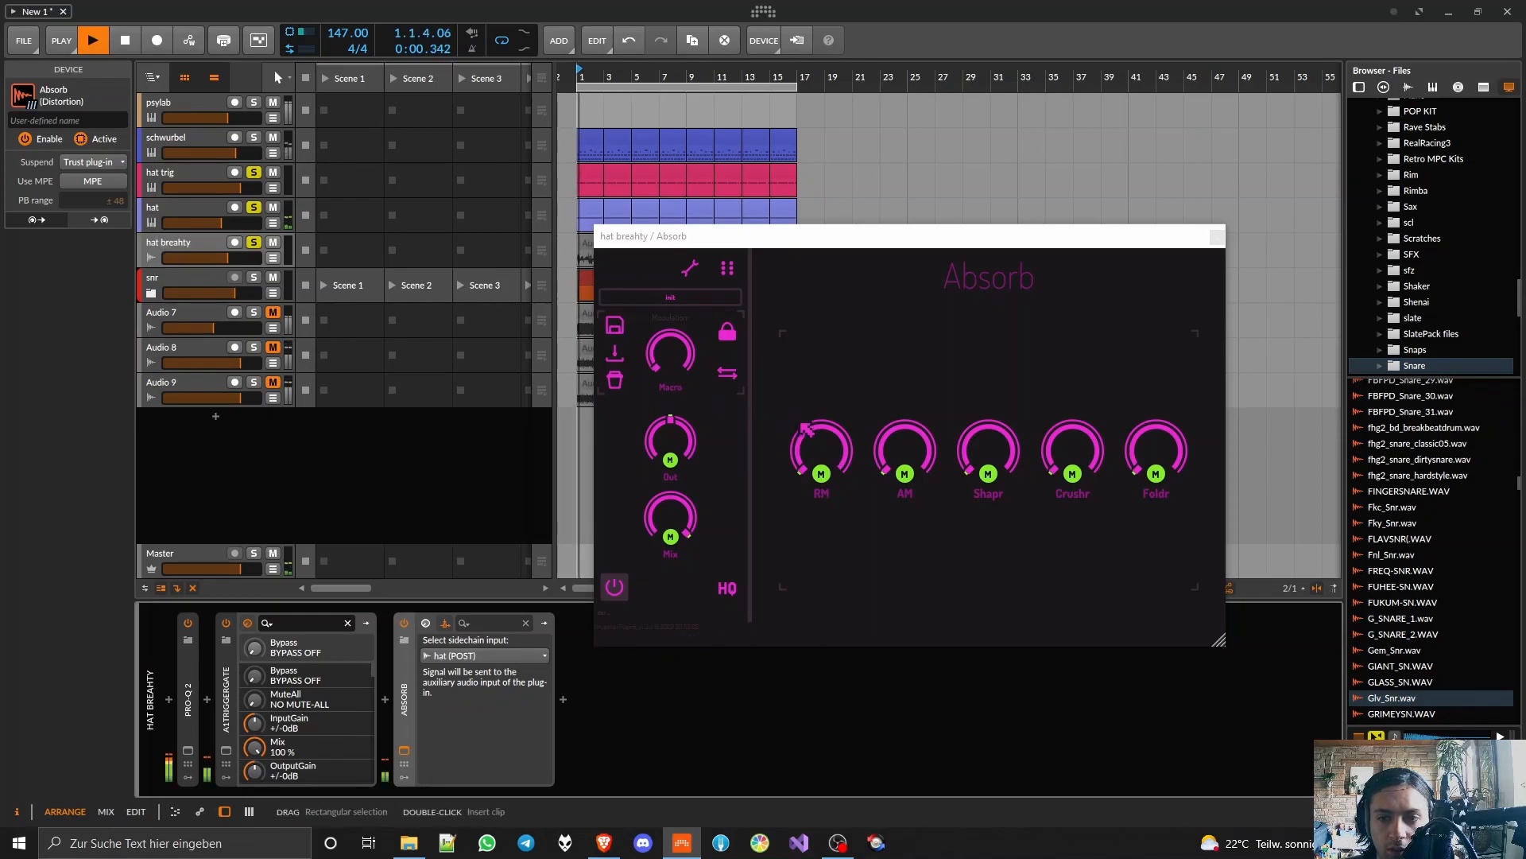
left_click_drag(822, 451, 822, 316)
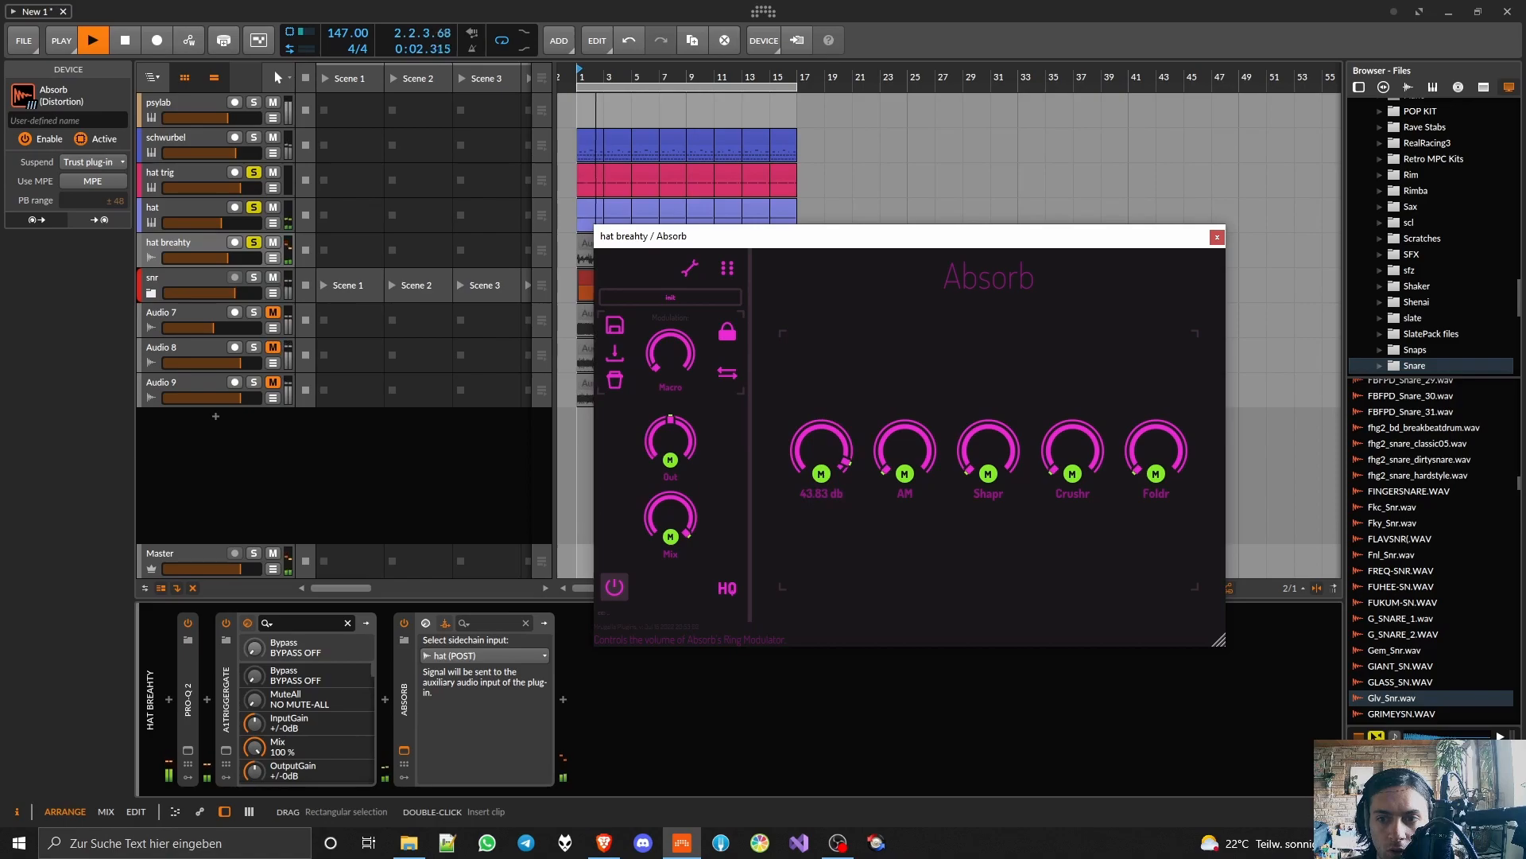
left_click_drag(821, 451, 821, 425)
left_click_drag(905, 451, 904, 422)
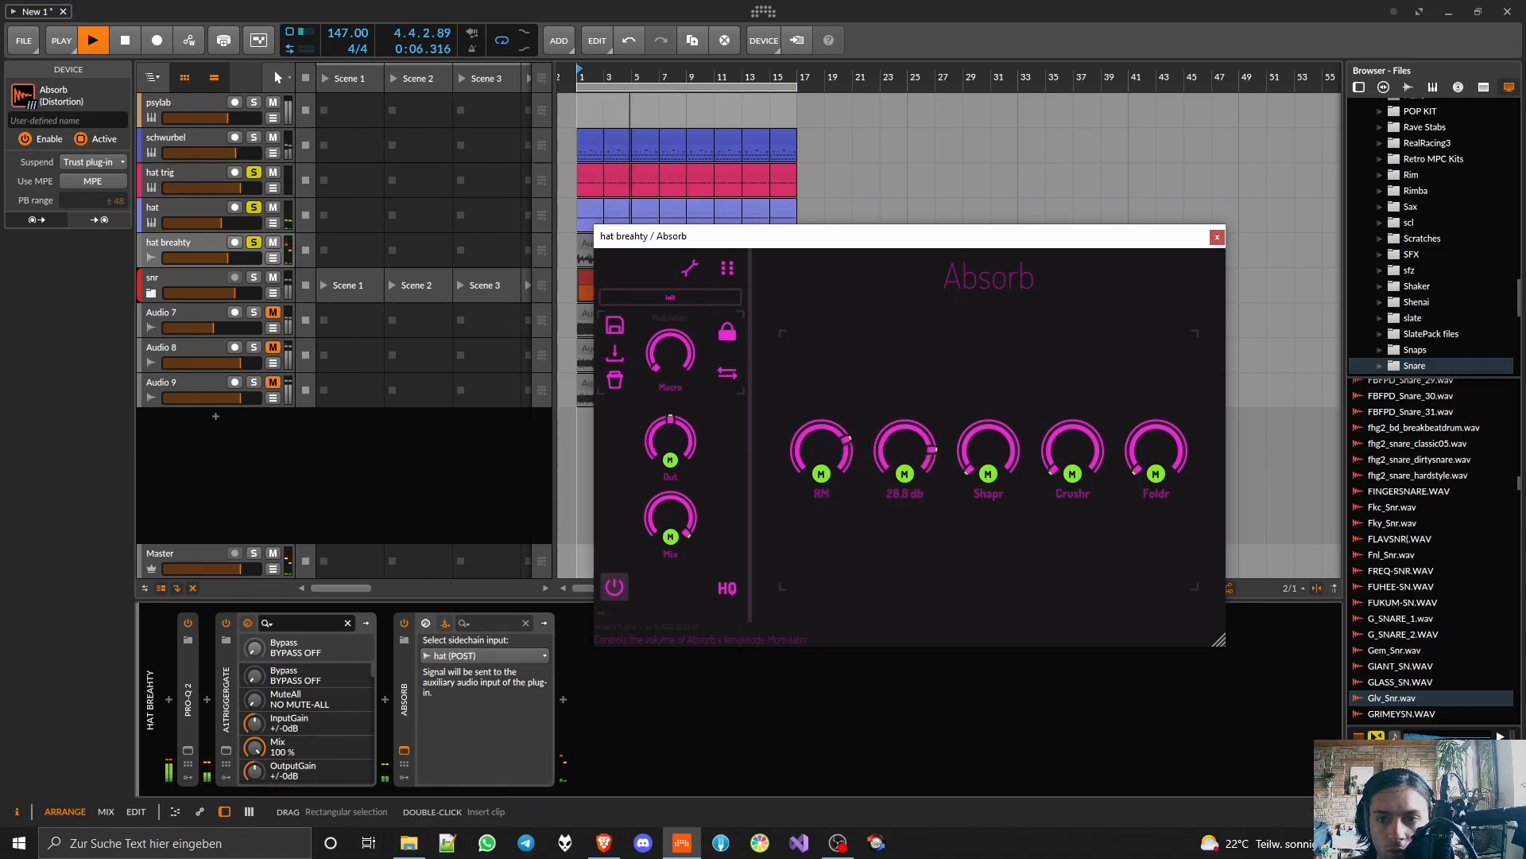
left_click_drag(988, 450, 988, 423)
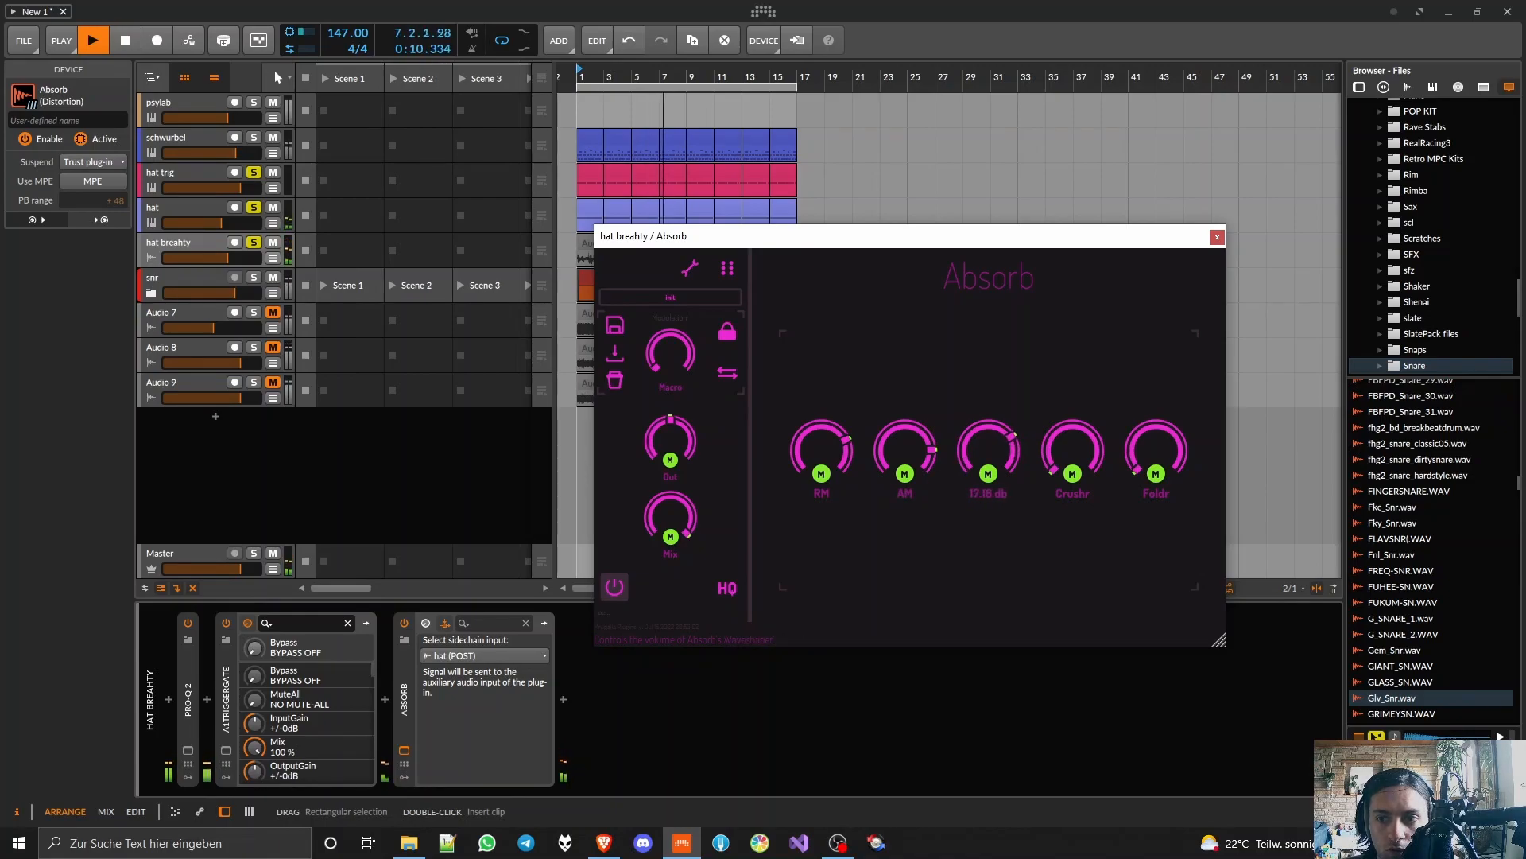
left_click_drag(1092, 454, 1091, 425)
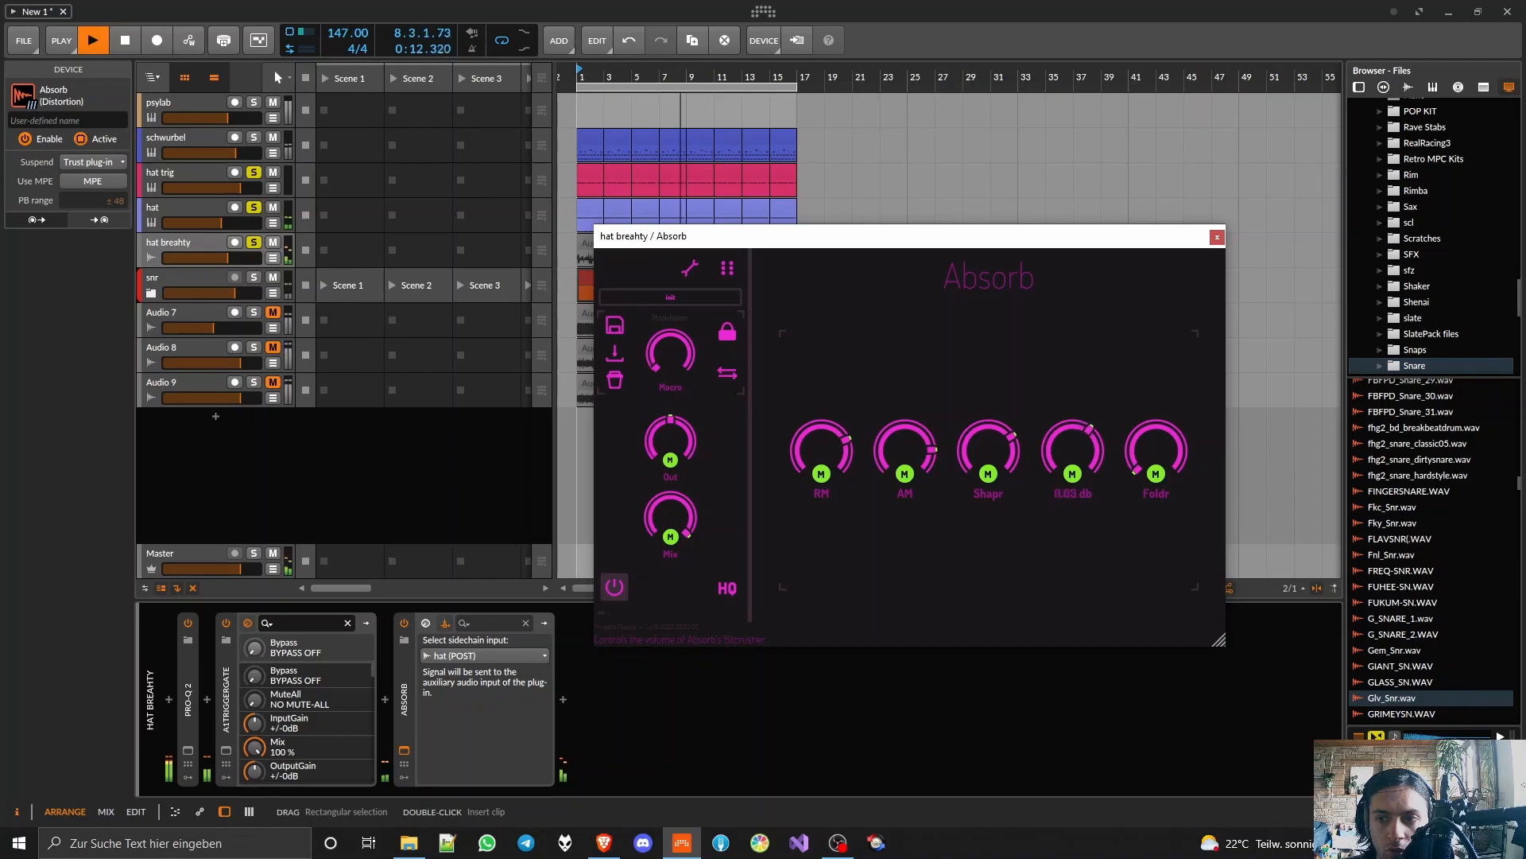
left_click_drag(1121, 475, 1121, 471)
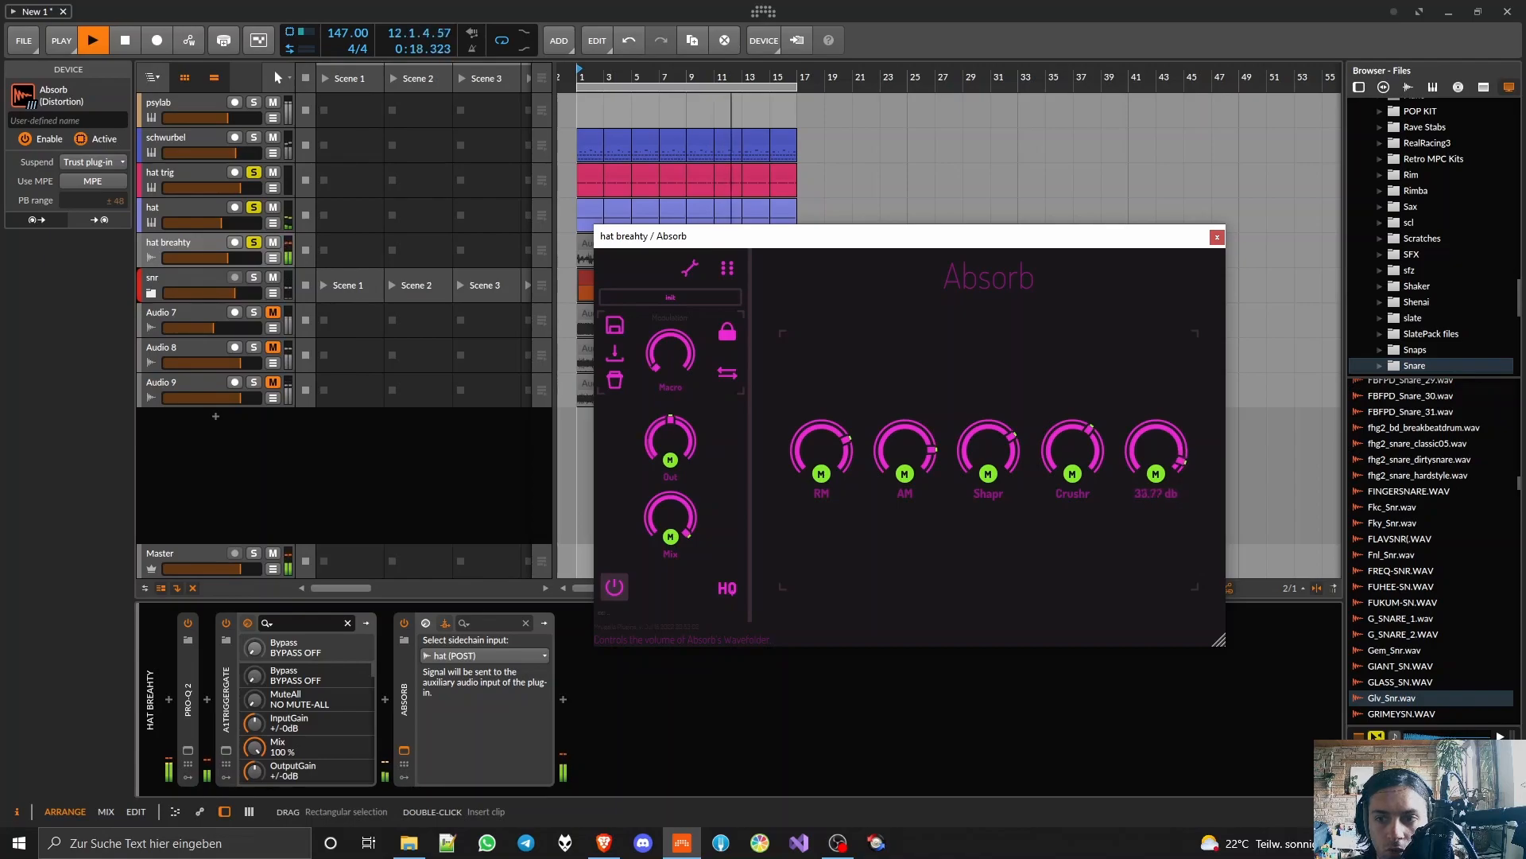
Step: Compare the sound with A1TriggerGate switched off and on, and reduce its mix to 29%
left_click(227, 623)
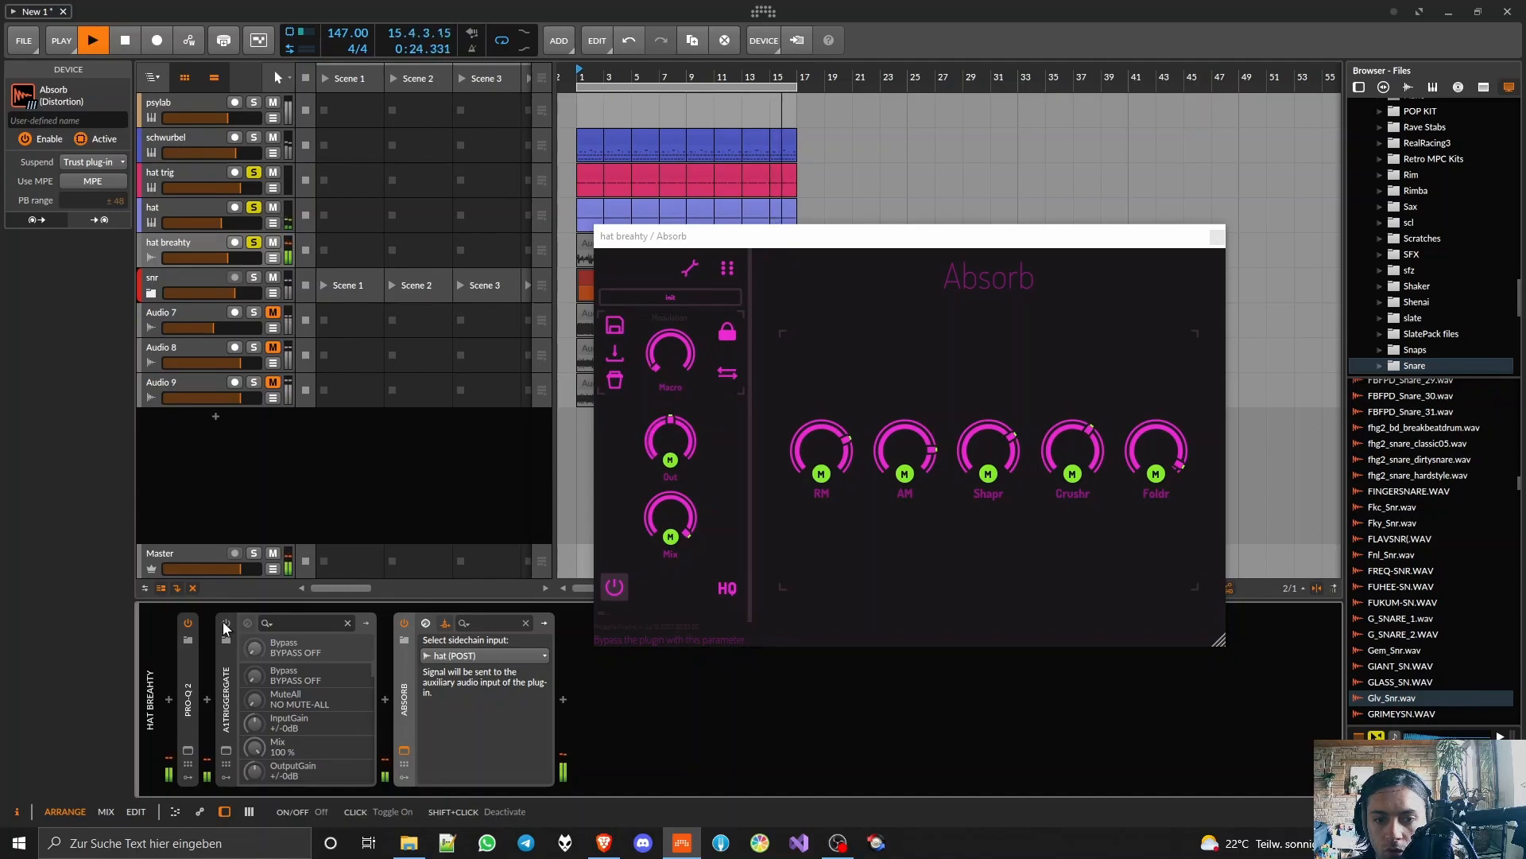
left_click(225, 625)
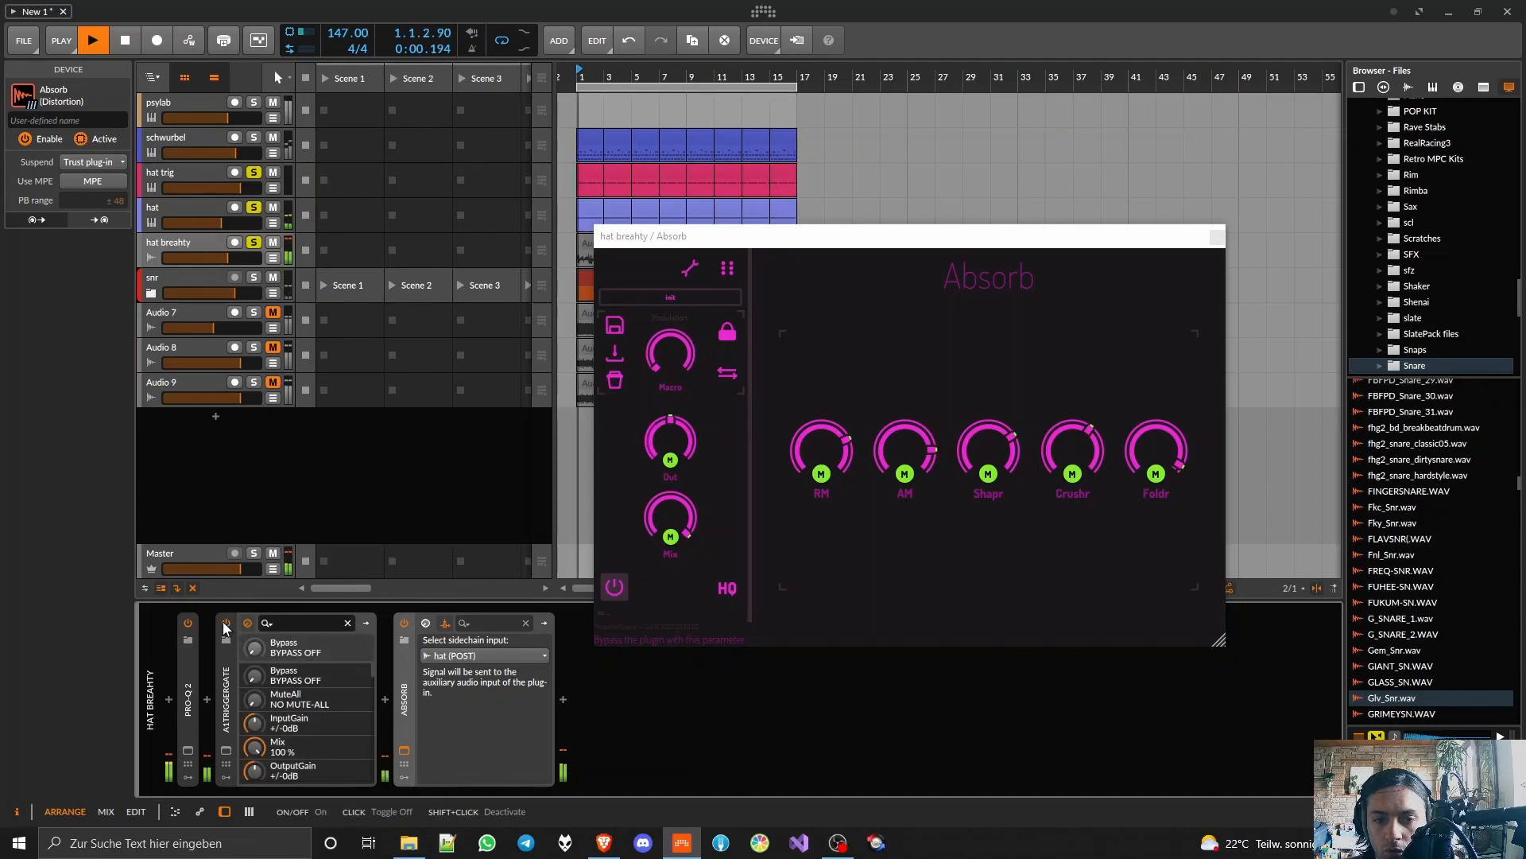
left_click(226, 749)
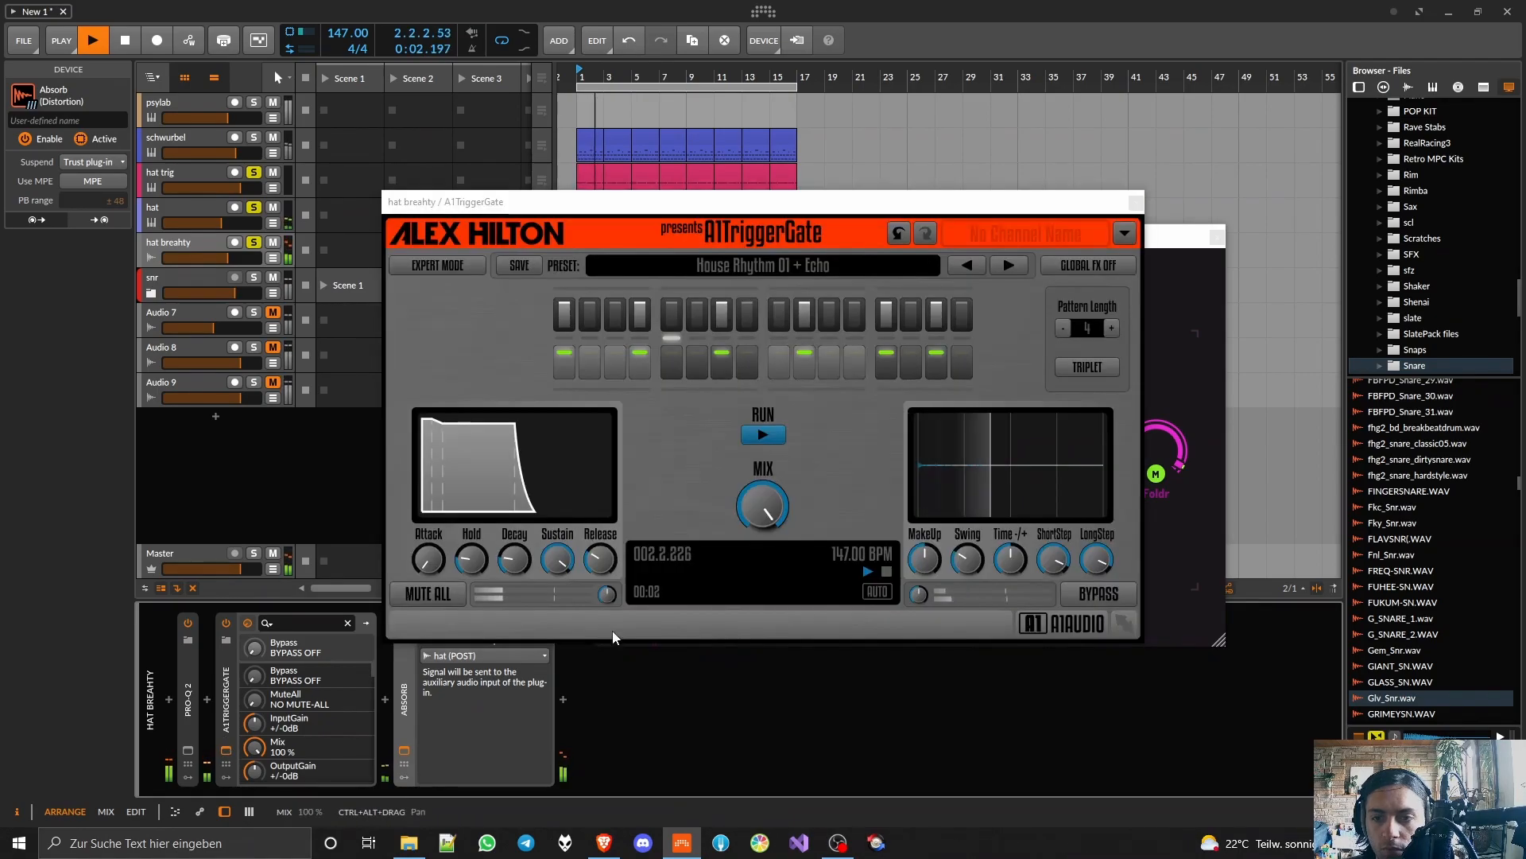
left_click_drag(762, 506, 761, 552)
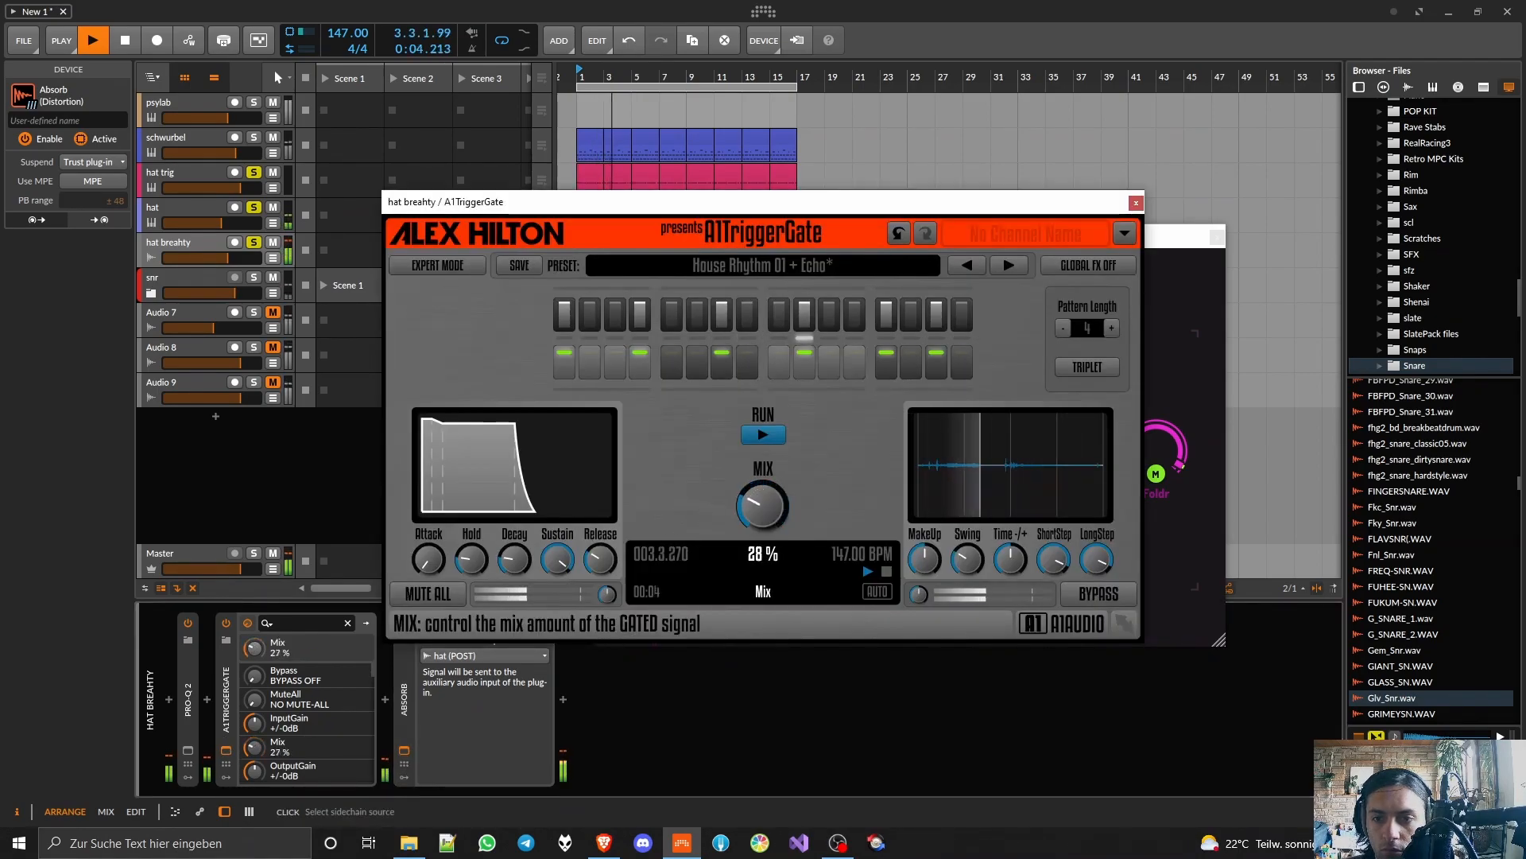
left_click(1136, 202)
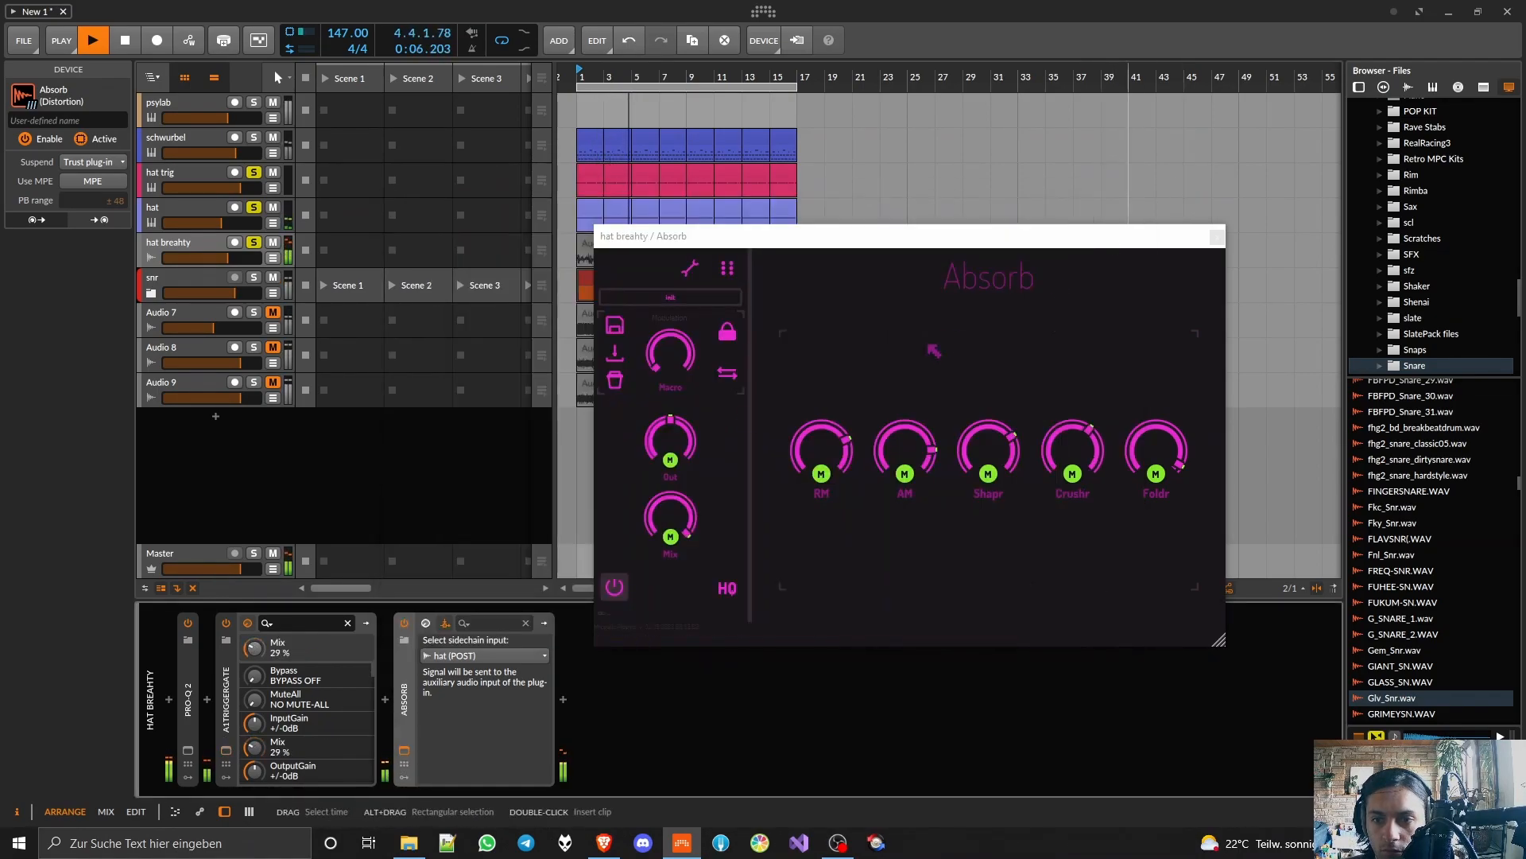
Step: Lower Absorb's output gain to about -7.6 dB and its mix to about 88%, and stop playback
left_click_drag(681, 431, 674, 450)
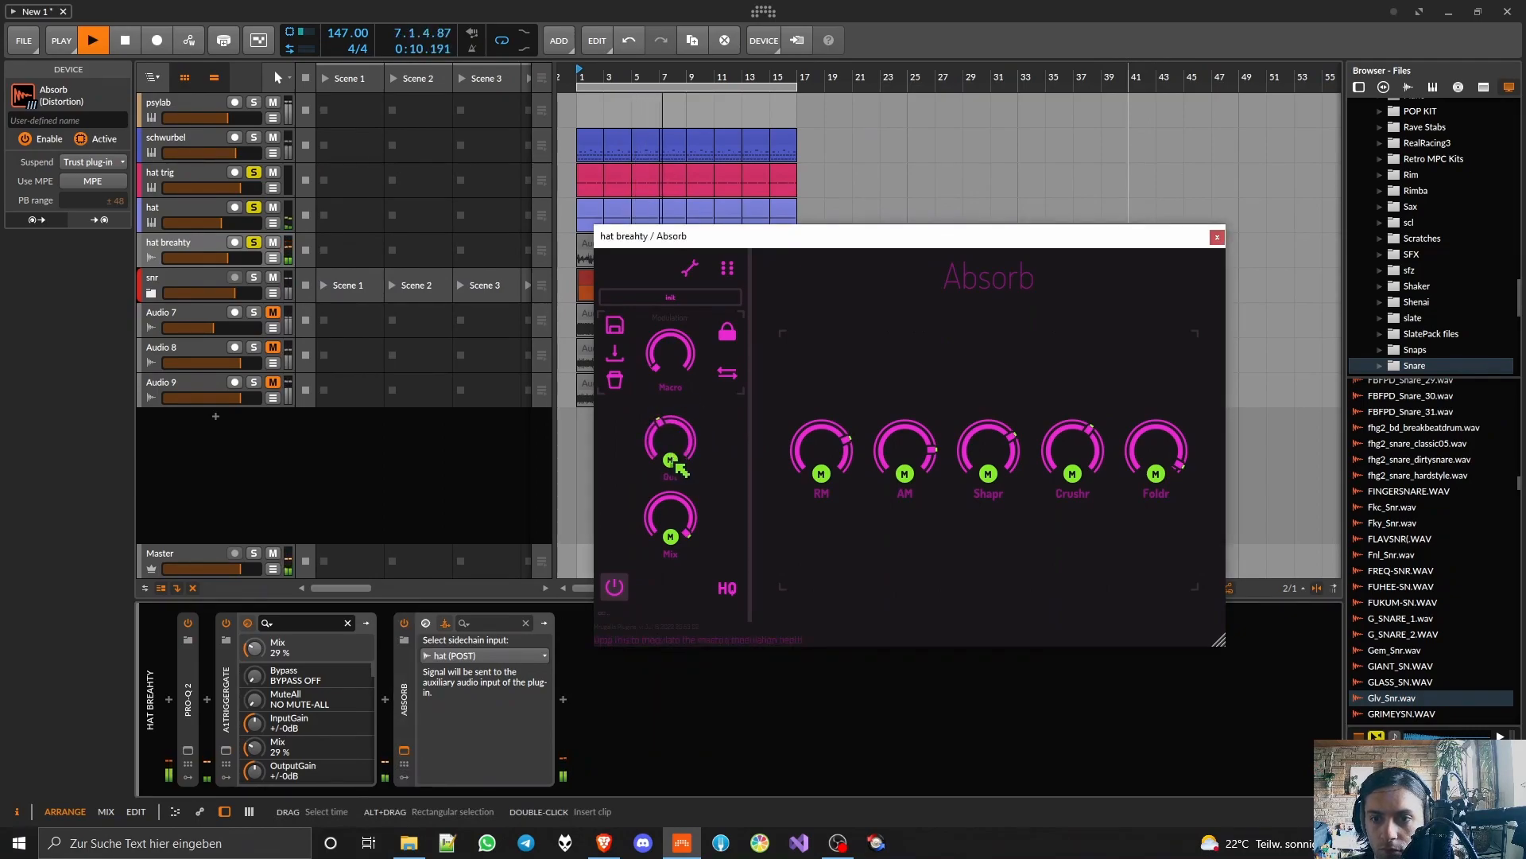
mouse_move(670, 519)
left_mouse_down()
mouse_move(671, 556)
mouse_move(670, 525)
left_mouse_up()
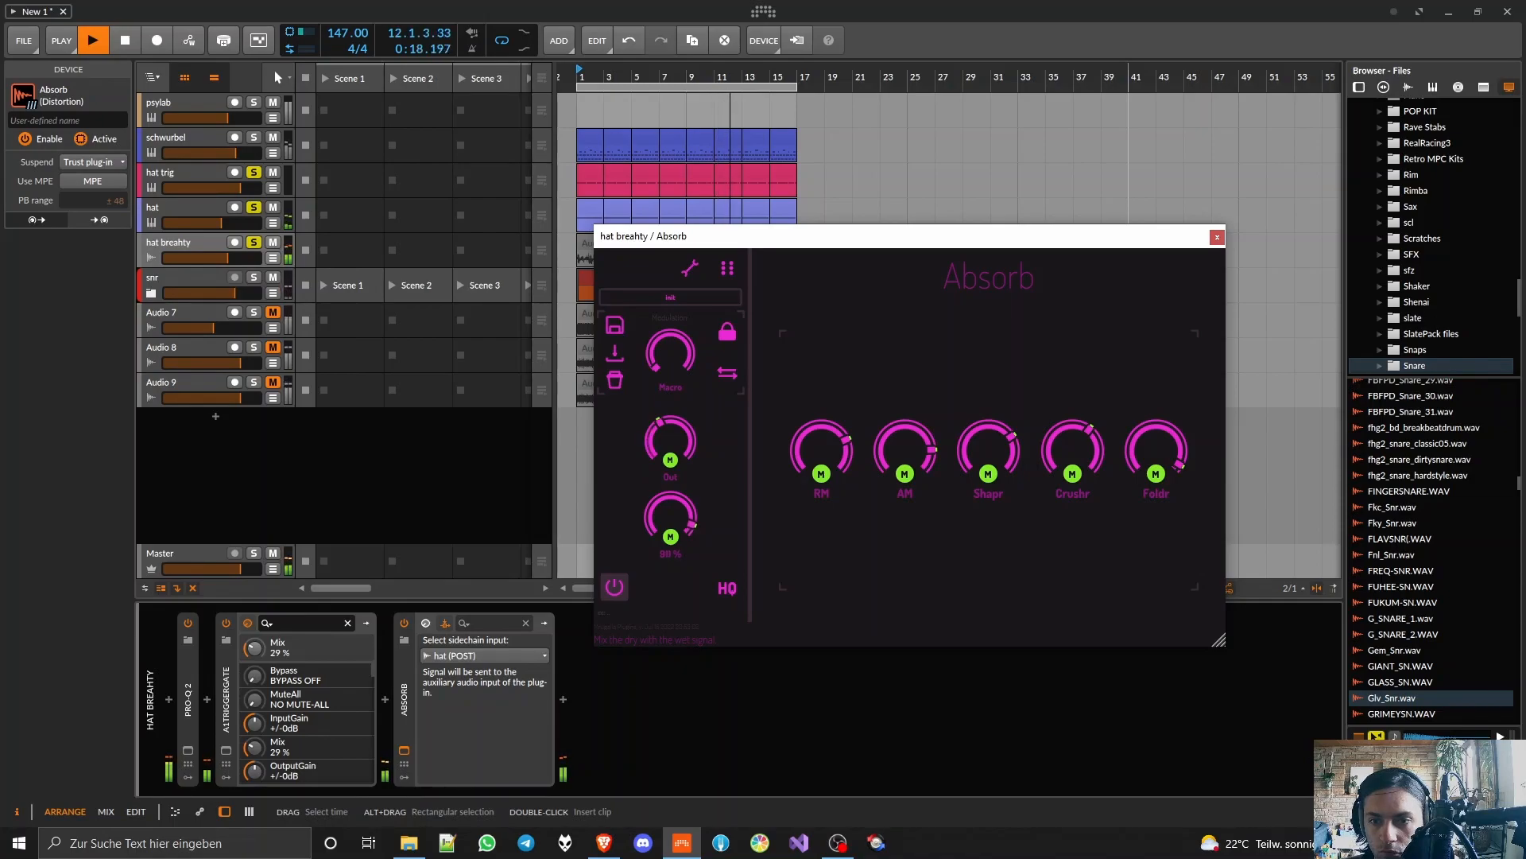
left_click_drag(685, 440, 684, 469)
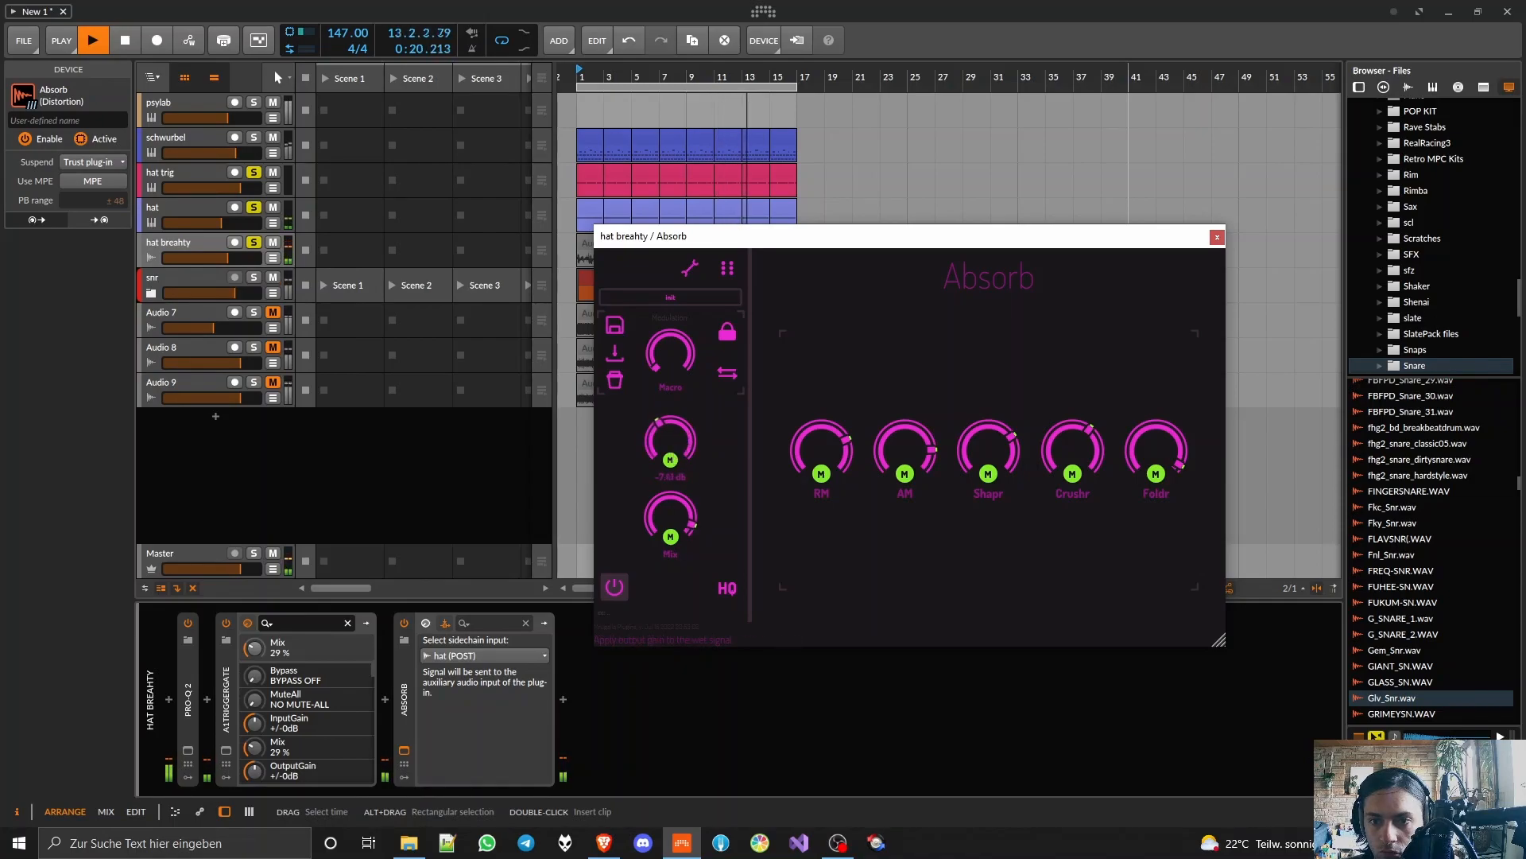
key("space")
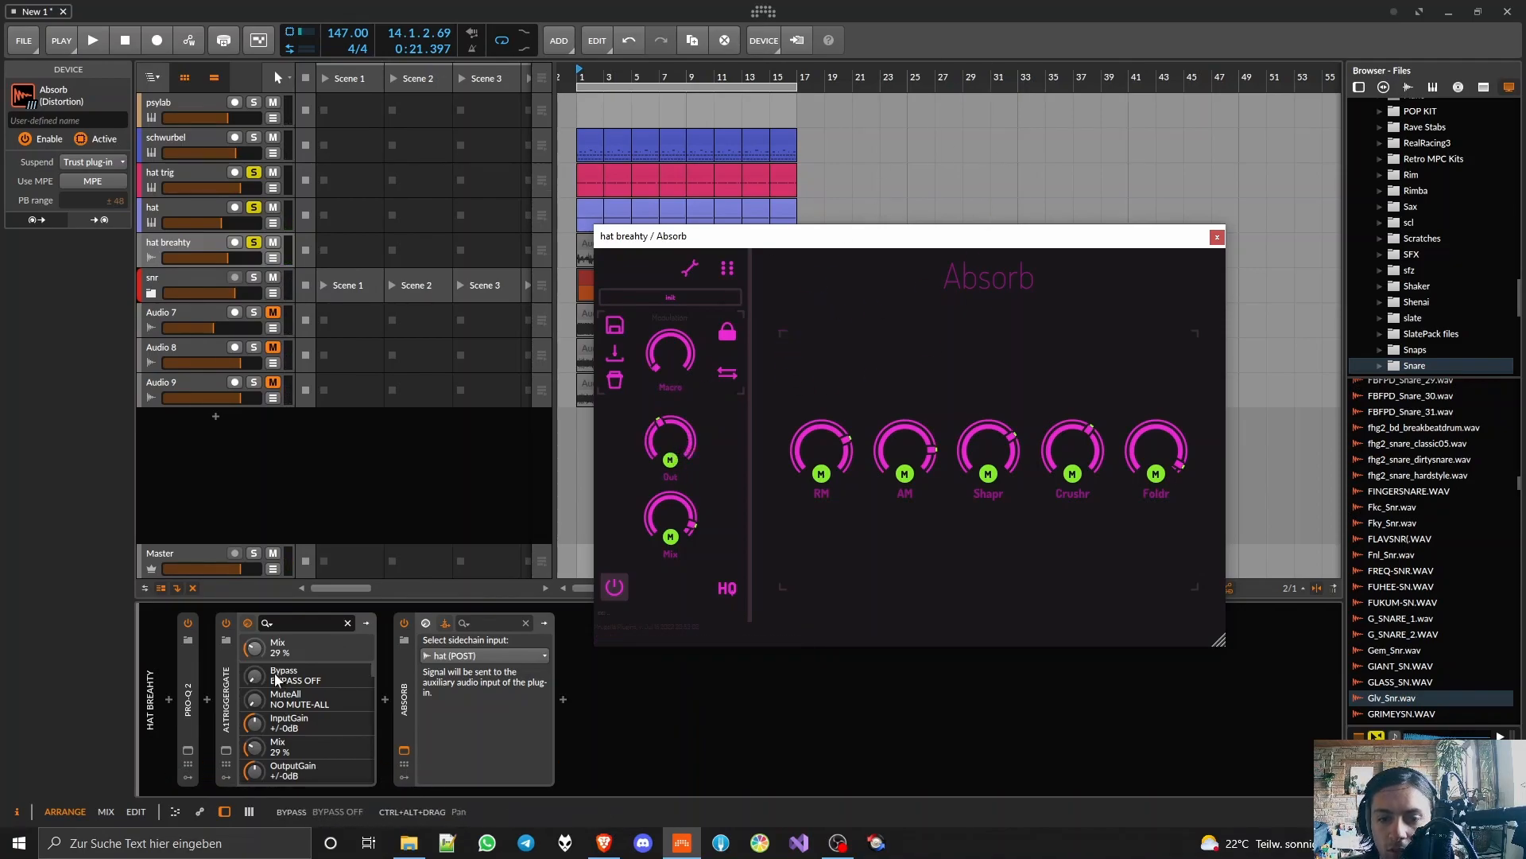
Step: Review the A1TriggerGate window, close both plugin windows and collapse the A1TriggerGate and Absorb devices in the chain
left_click(224, 719)
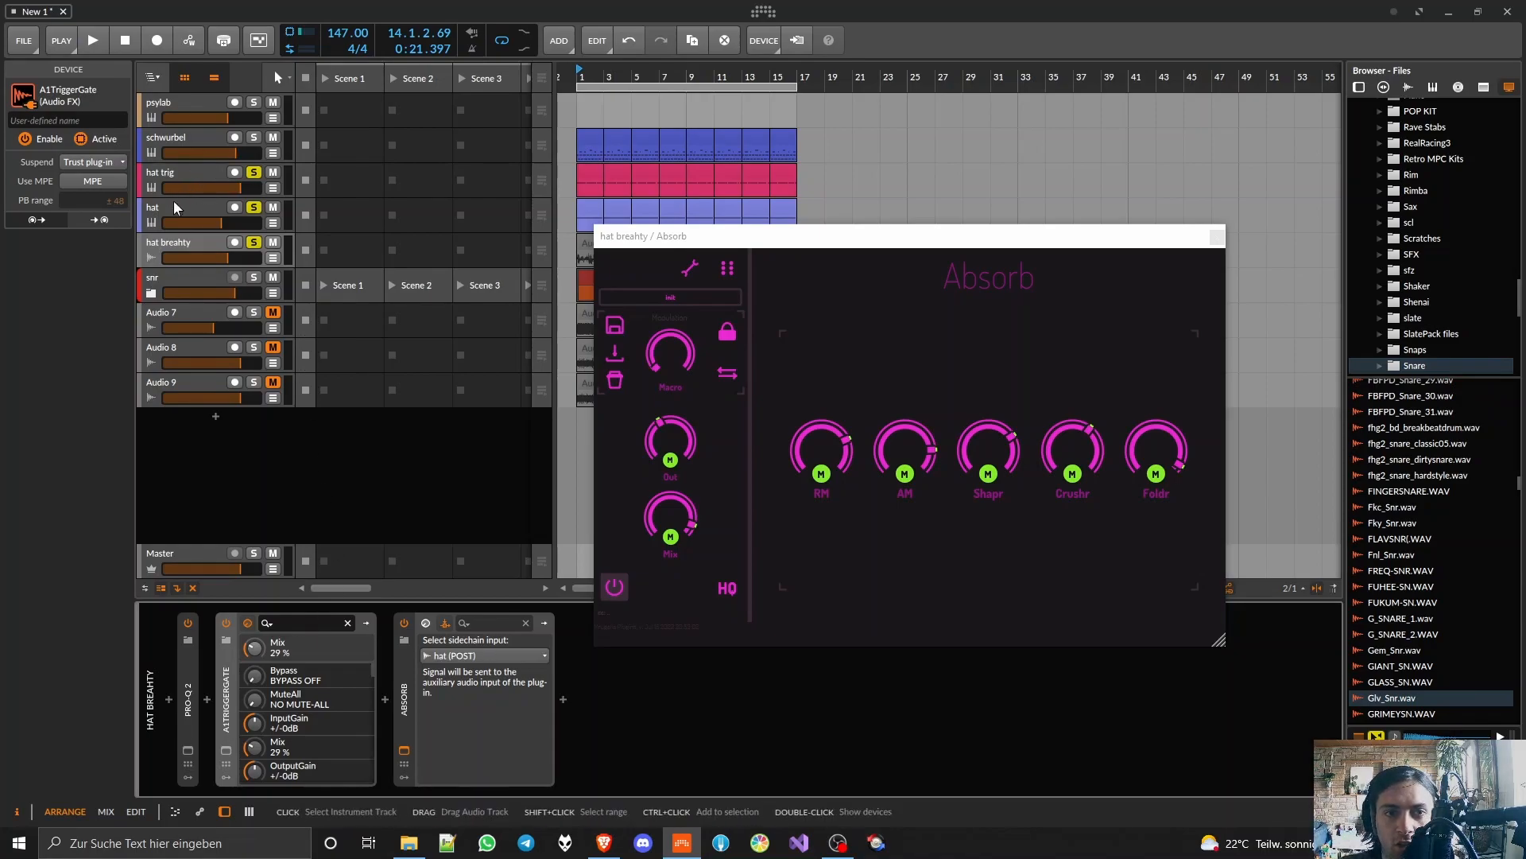
left_click(226, 750)
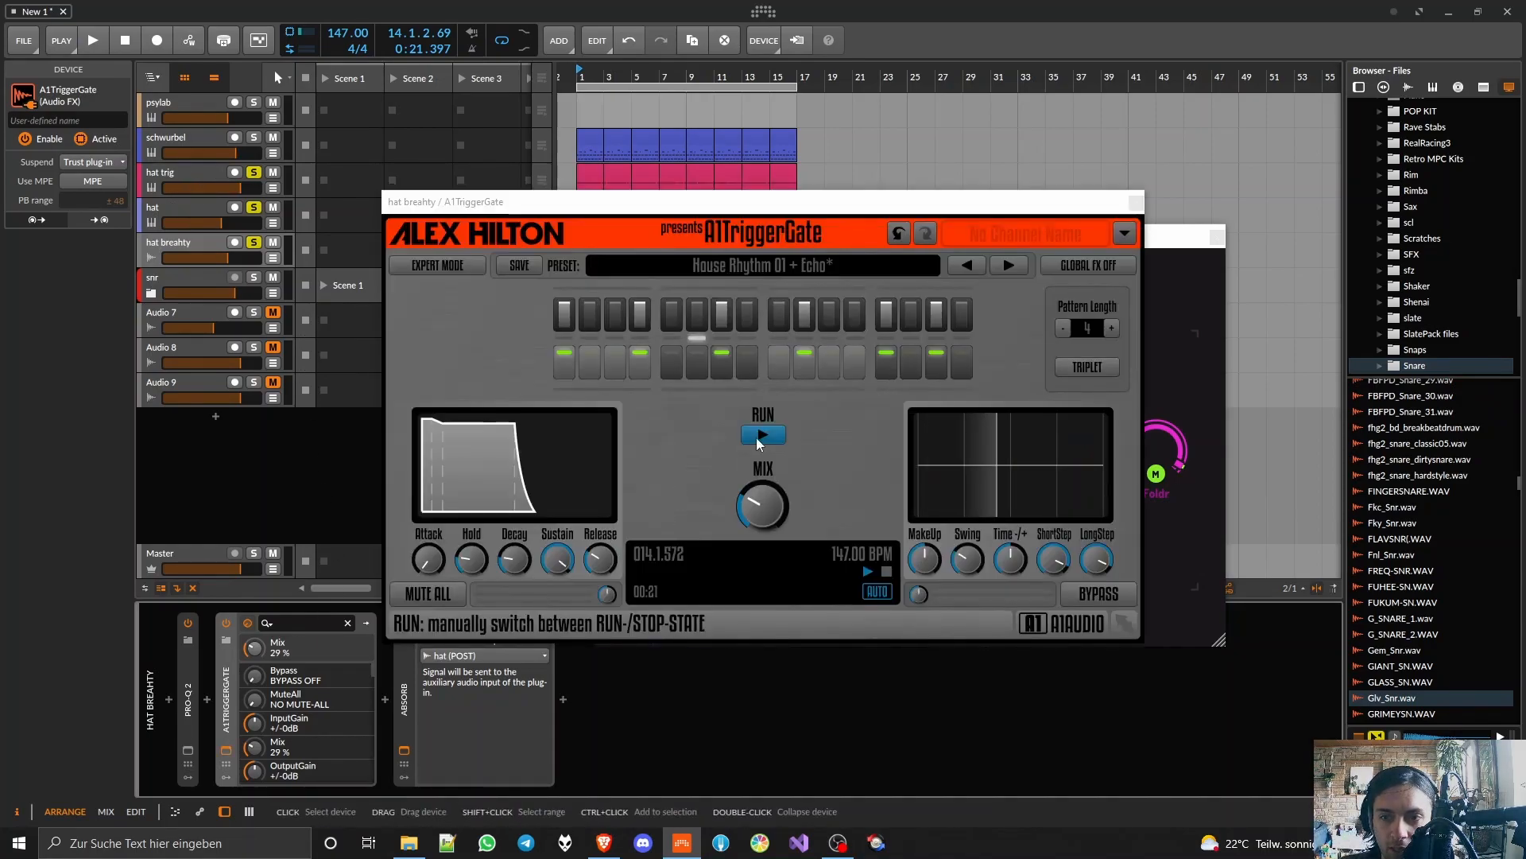
left_click(1135, 201)
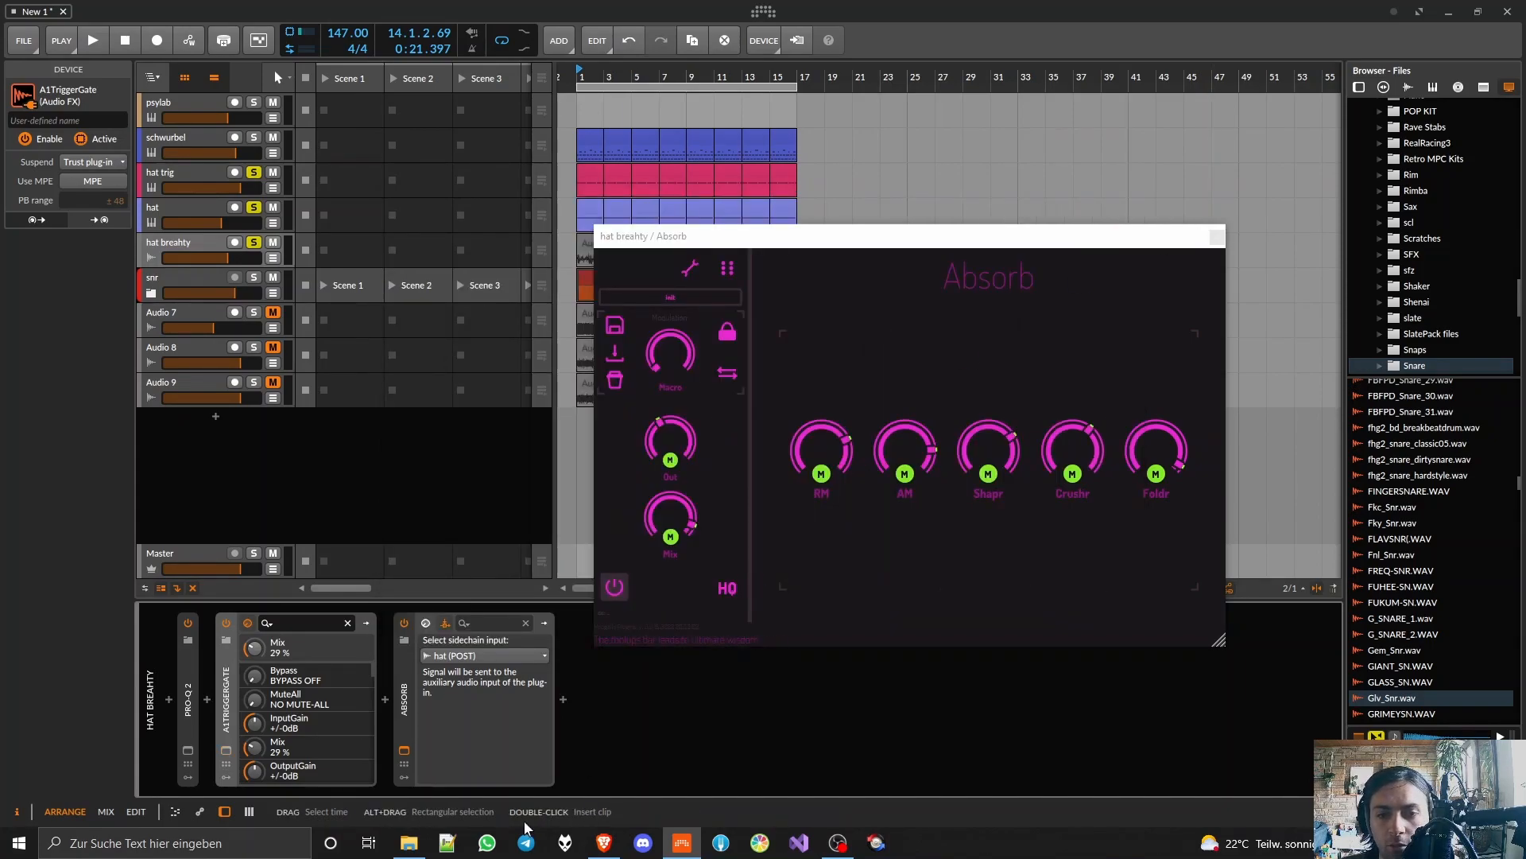
double_click(226, 670)
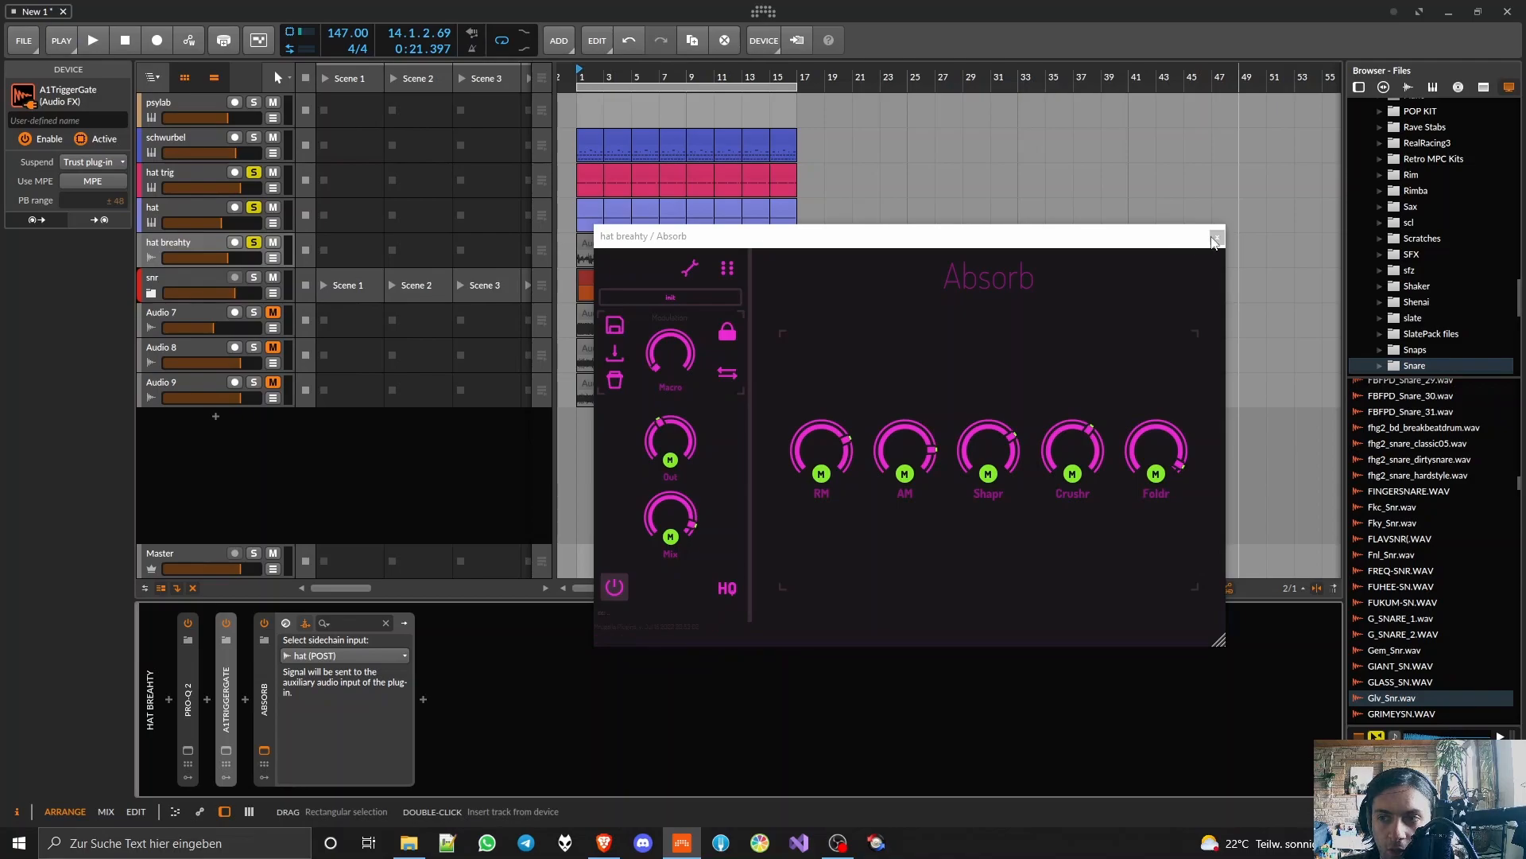
left_click(1214, 239)
double_click(268, 697)
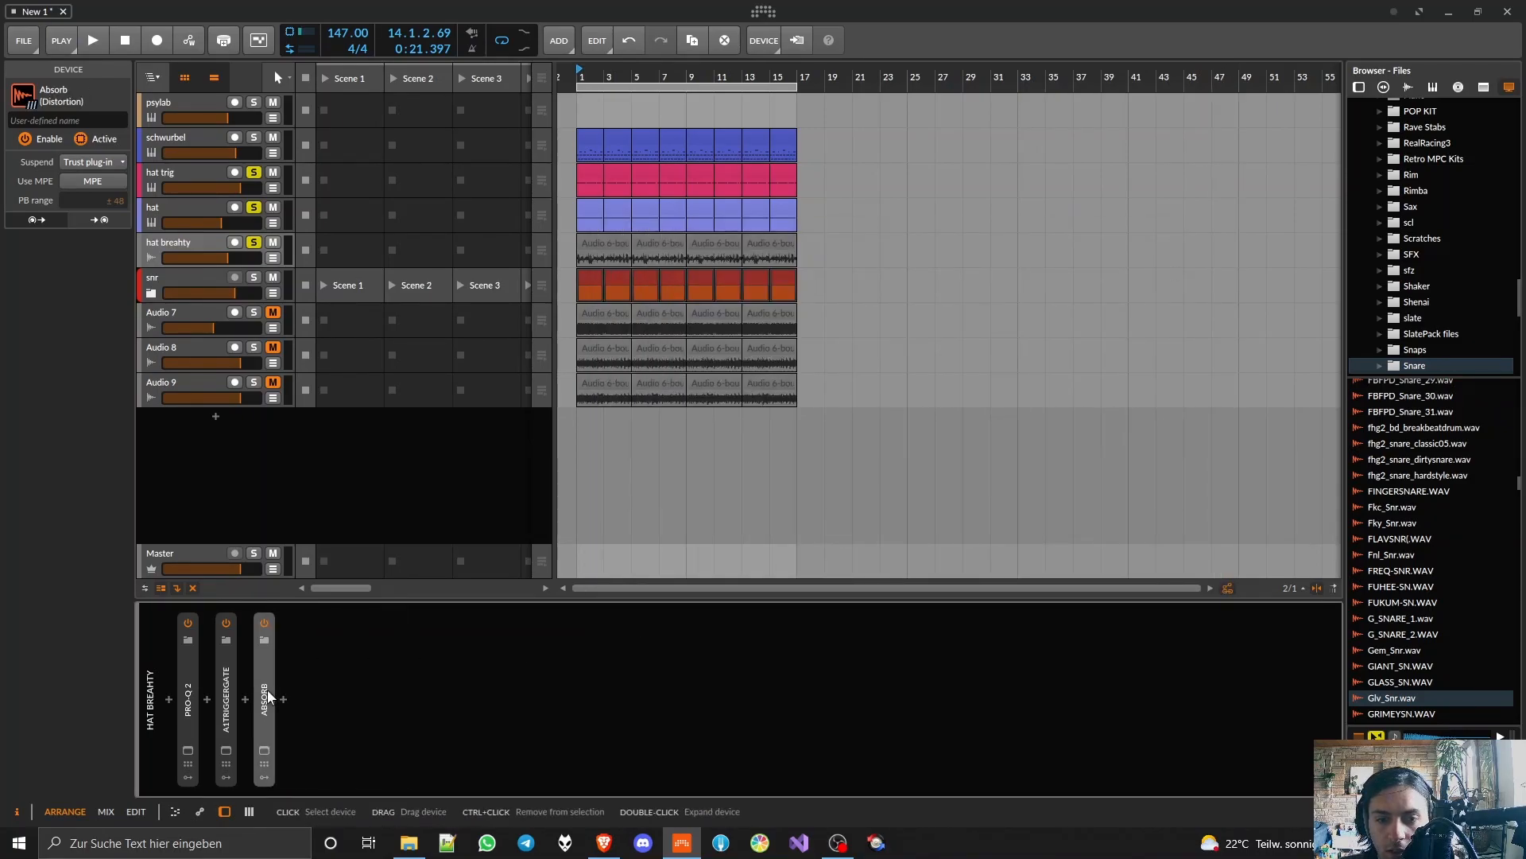
Step: Unsolo the hat breahty, hat and hat trig tracks and audition them in the full mix
left_click(254, 244)
left_click(254, 208)
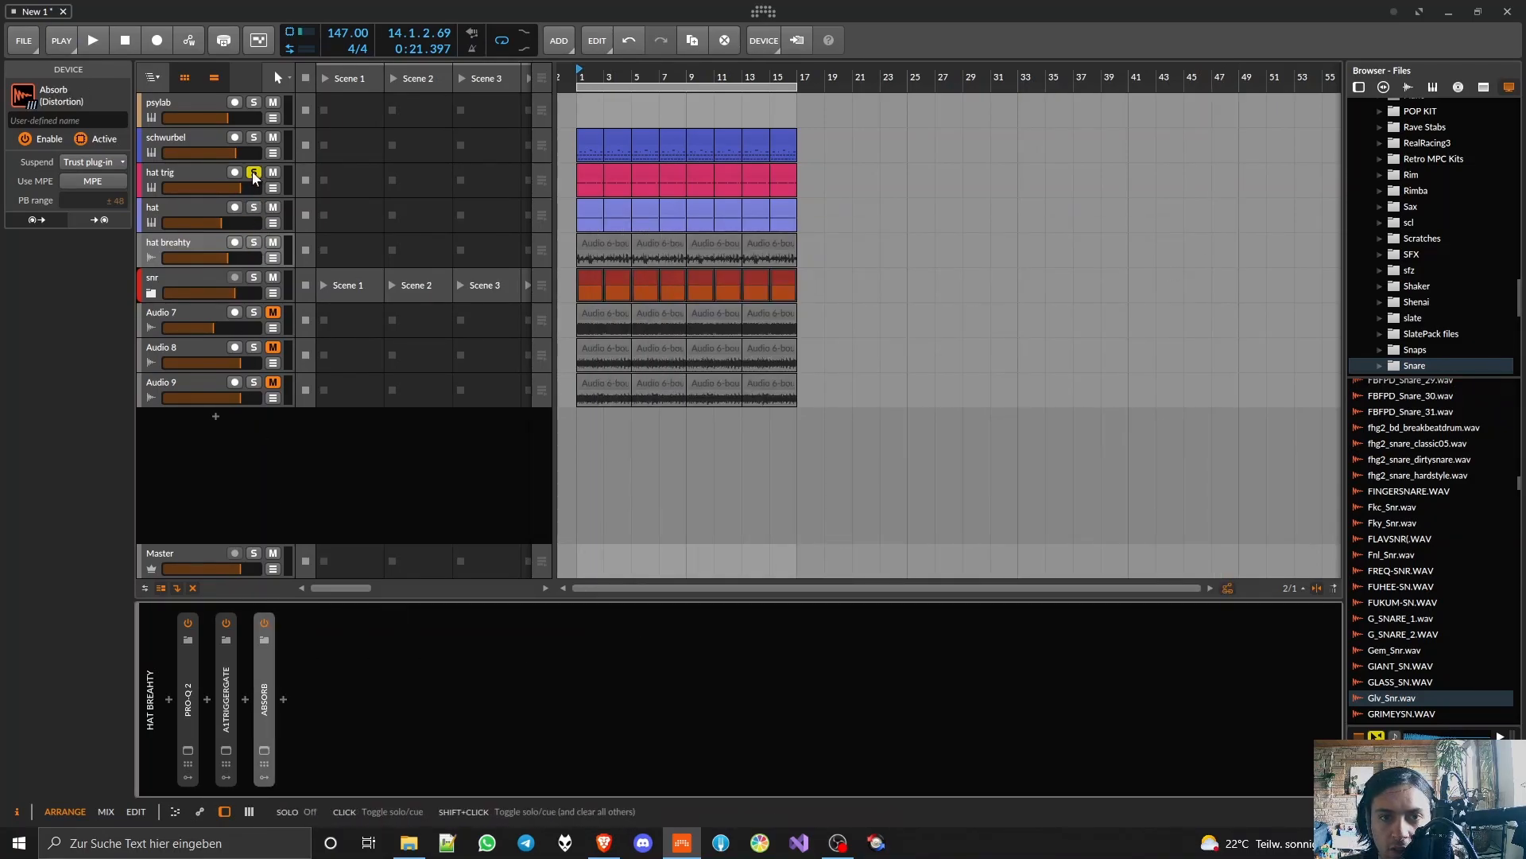
left_click(254, 174)
key("space")
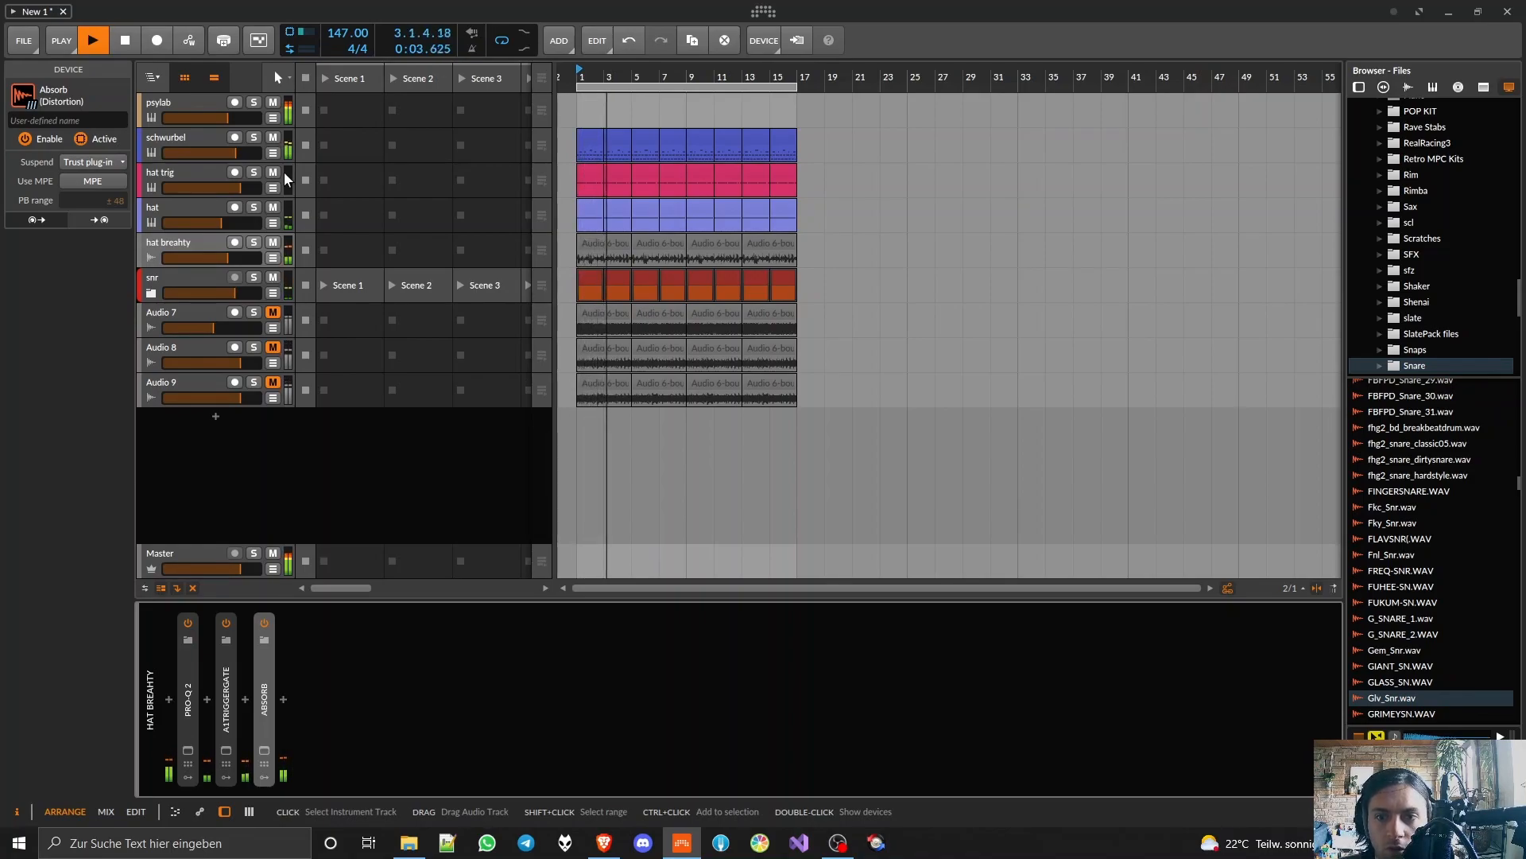
key("space")
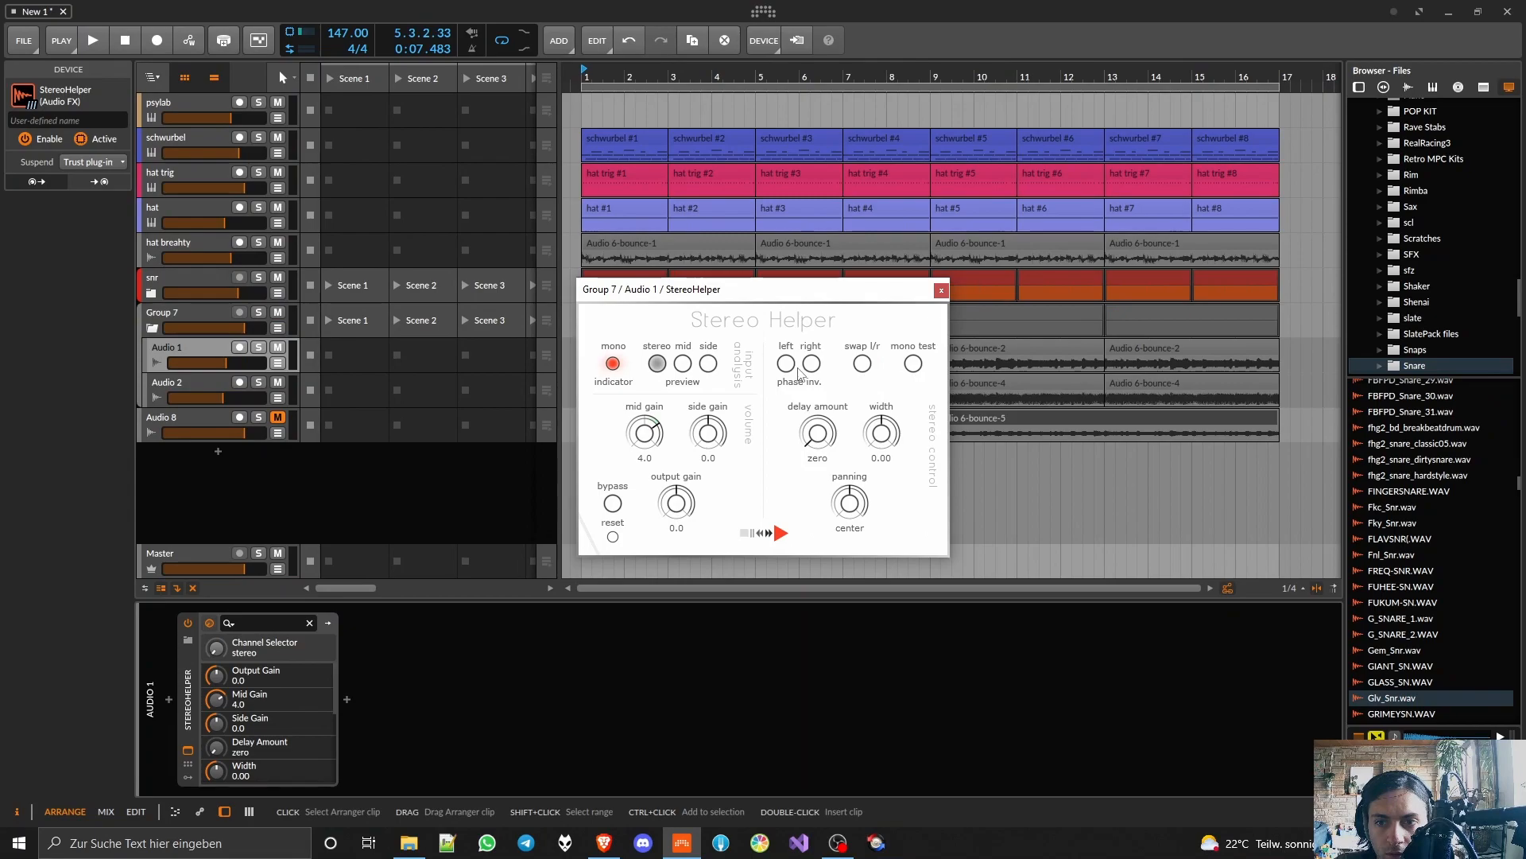
Step: Invert the right channel's phase in Audio 1's StereoHelper, check it during playback and close the plugin window
left_click(811, 363)
key("space")
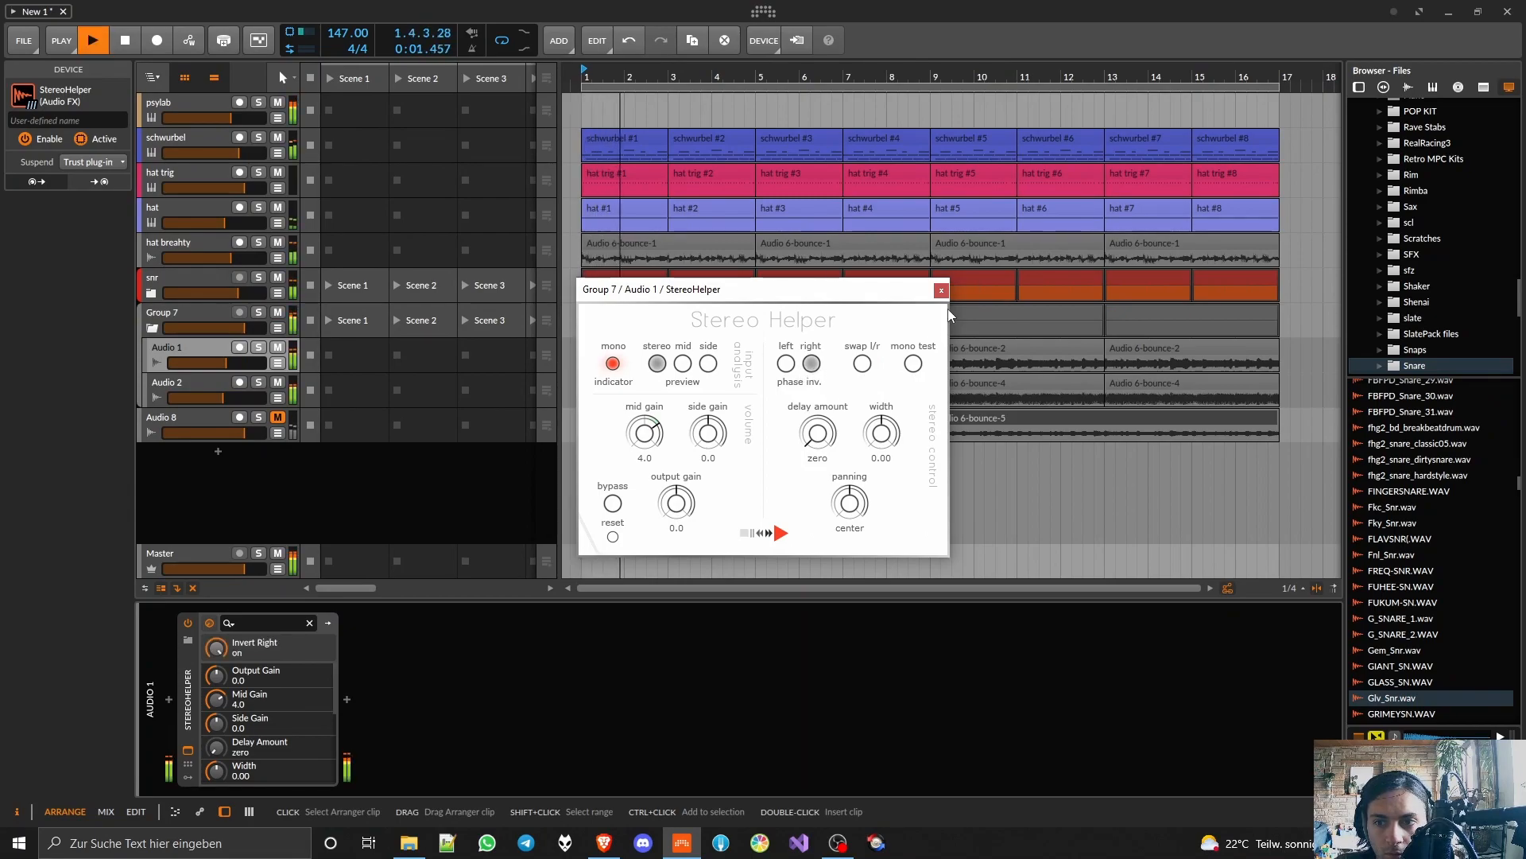
left_click(941, 290)
key("space")
Step: Close the reopened StereoHelper window, lower Audio 1's volume to about -19.2 dB and start playback
left_click_drag(224, 364, 218, 364)
left_click(188, 751)
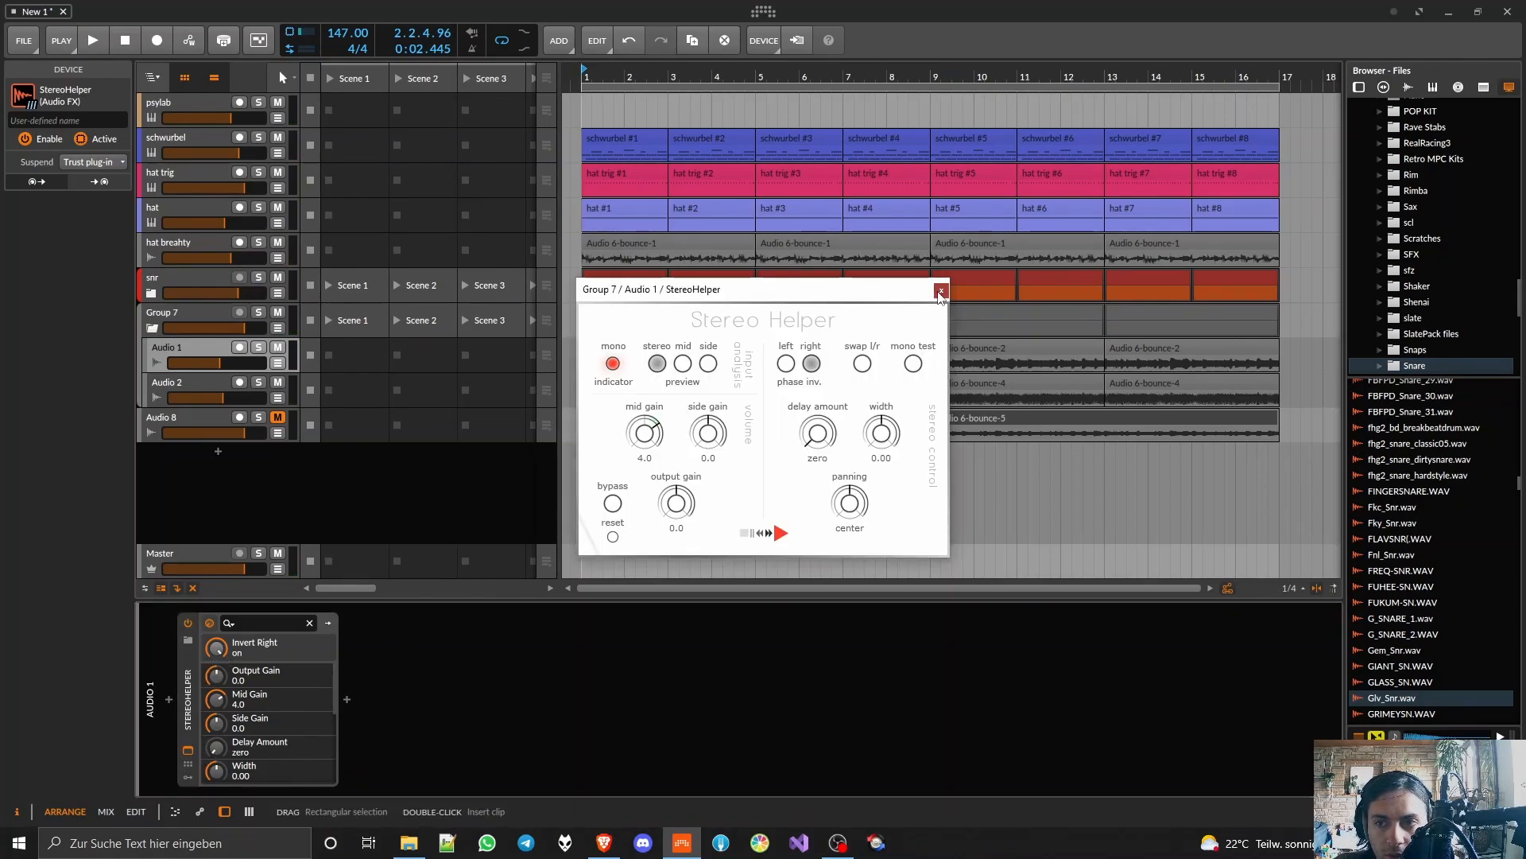
left_click(941, 291)
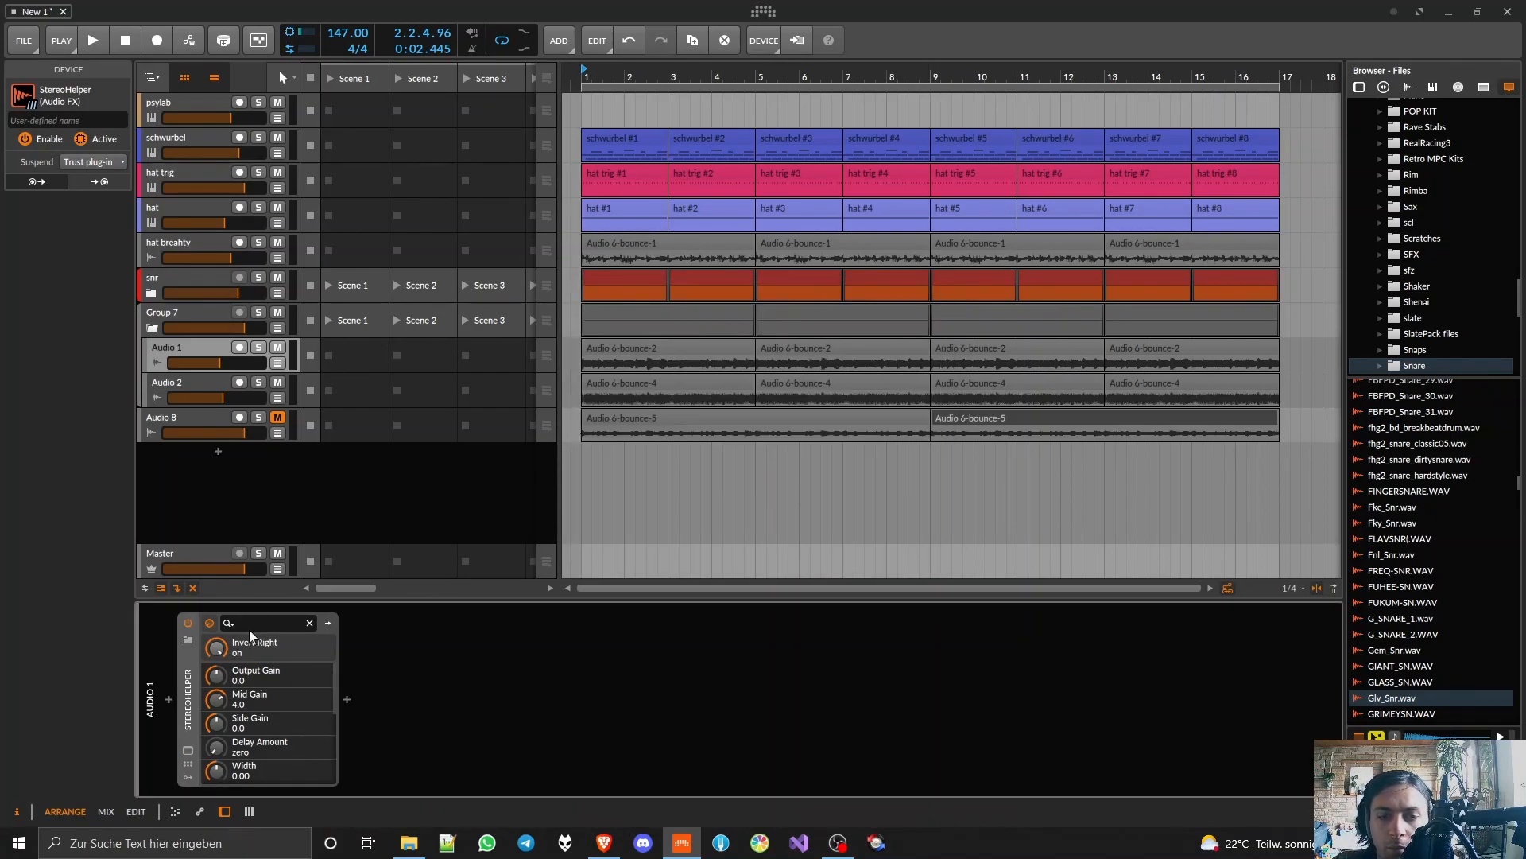
mouse_move(219, 362)
left_mouse_down()
mouse_move(181, 362)
mouse_move(202, 363)
left_mouse_up()
key("space")
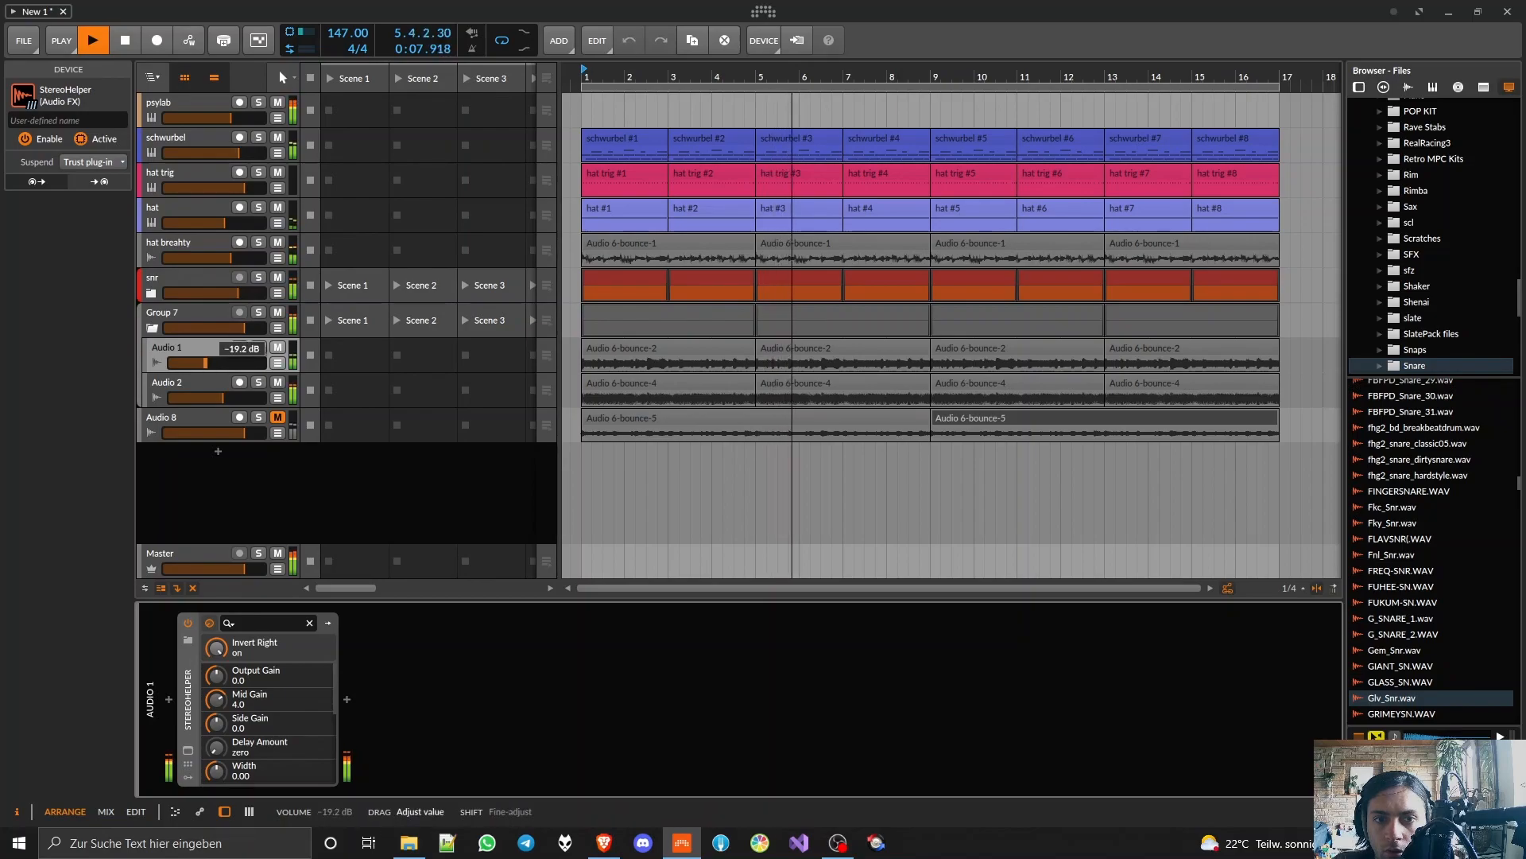
Step: Collapse Group 7 and insert the Fuzzploid distortion in its device chain
left_click(154, 327)
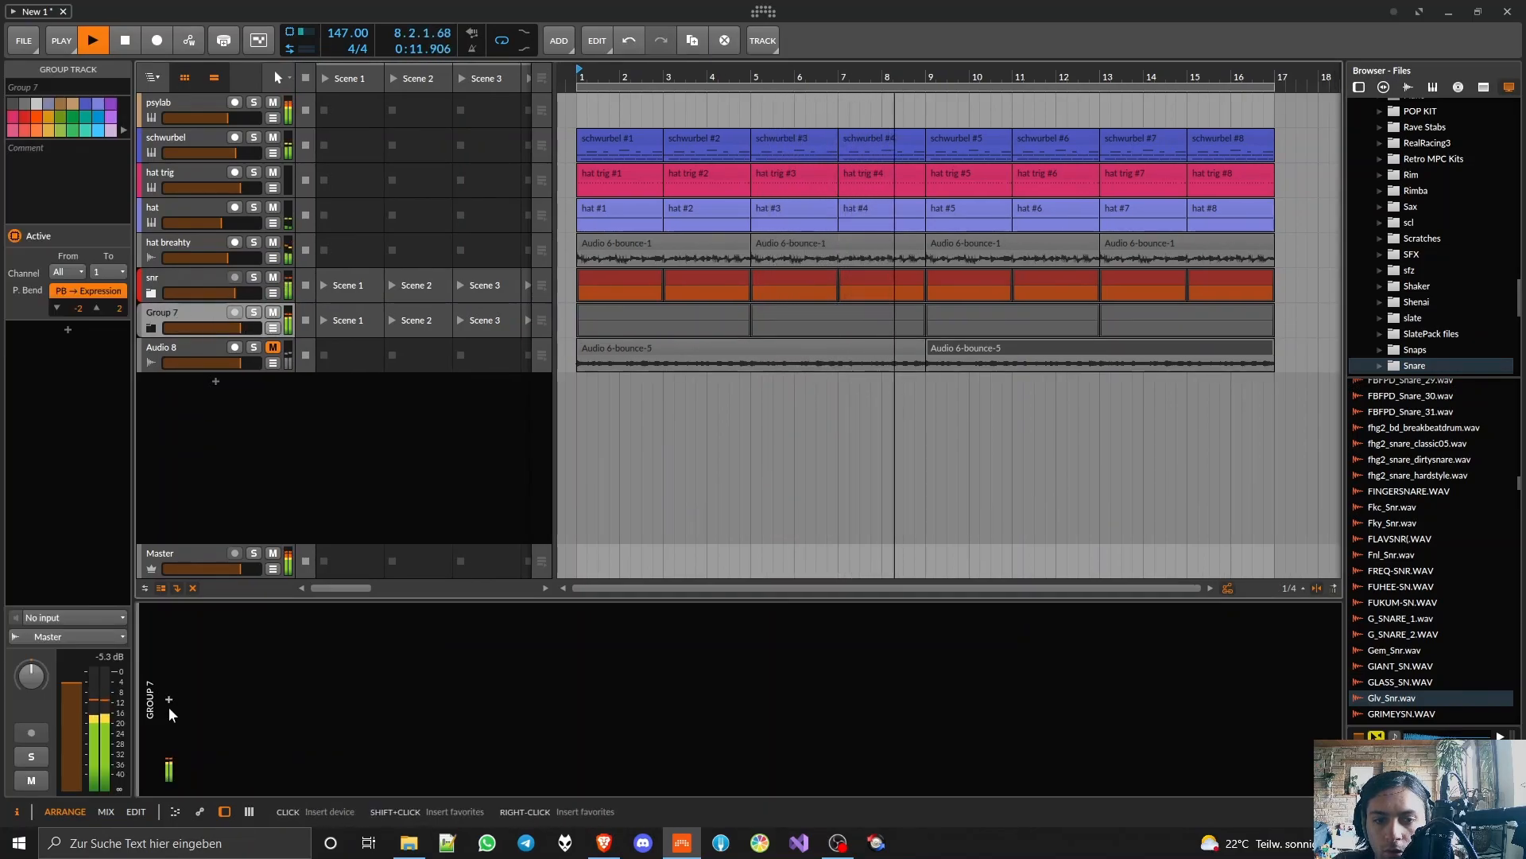
double_click(164, 728)
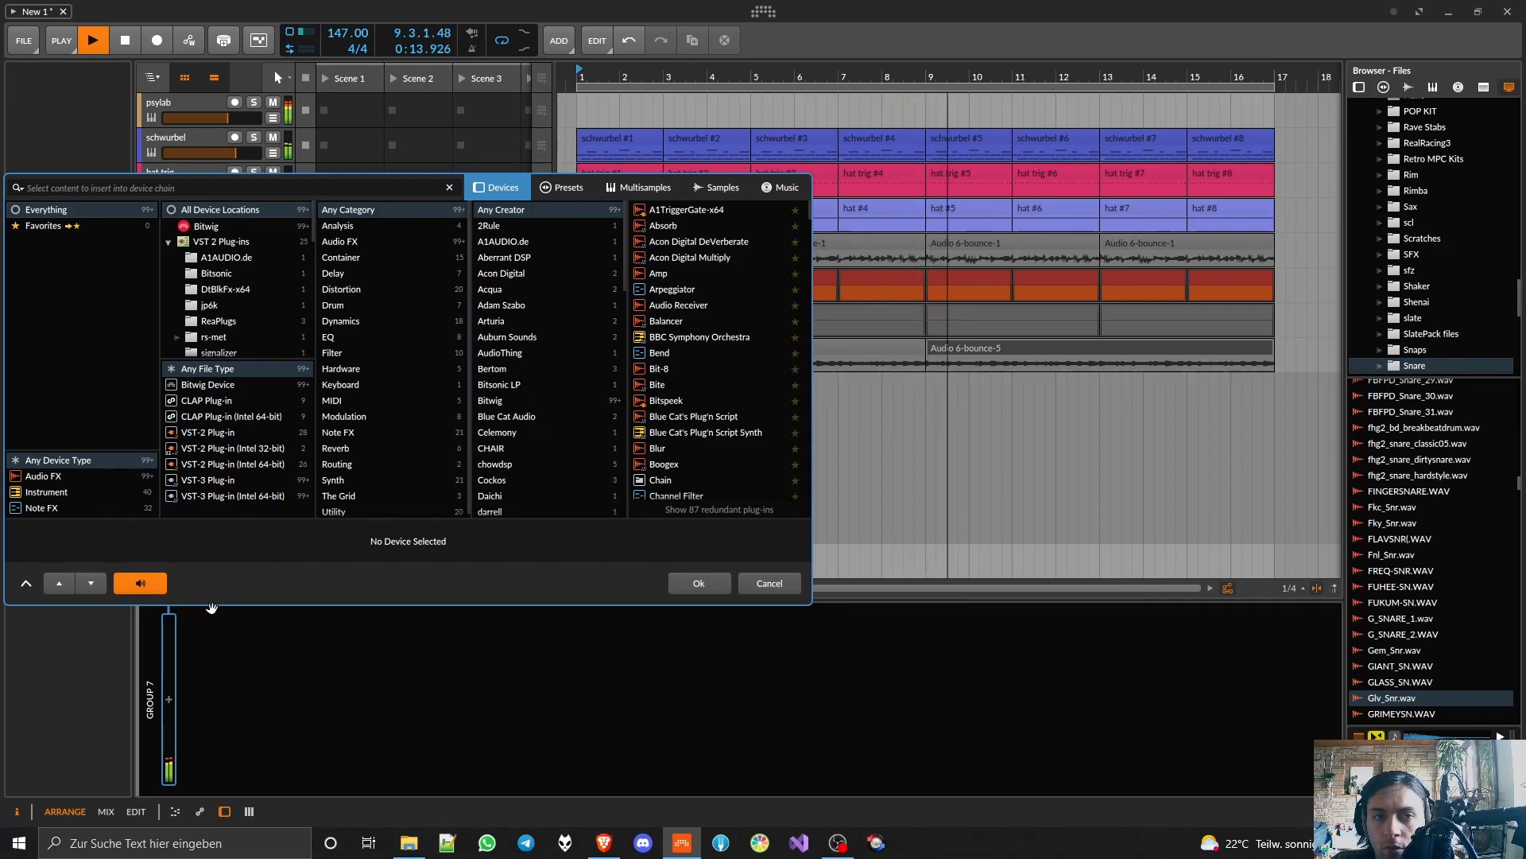
type("fuzz")
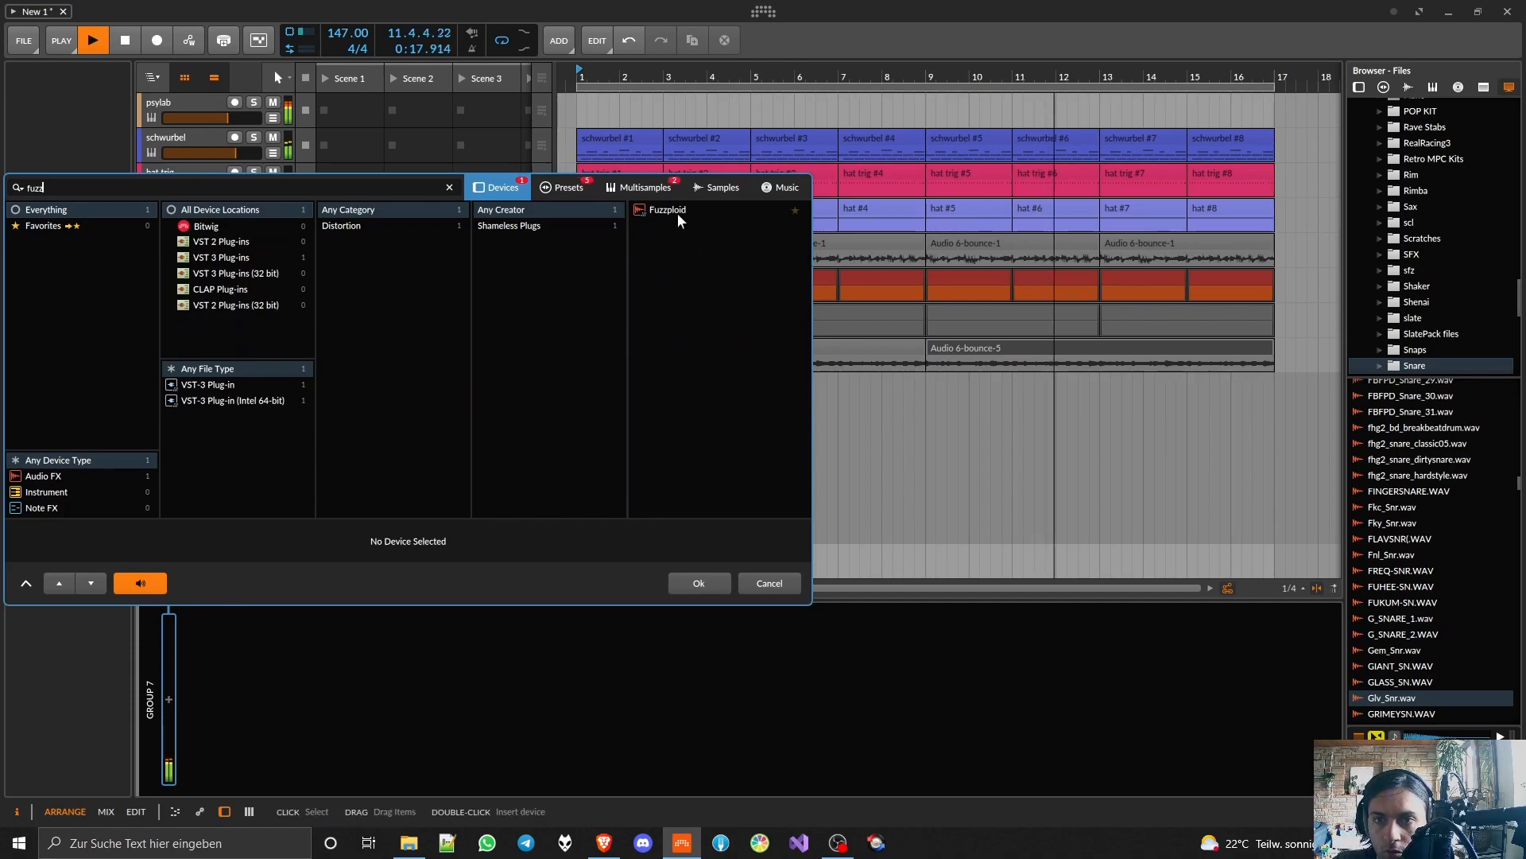
double_click(700, 210)
Step: Set Fuzzploid to about 7.81 drive, 45.05 fuzz, 1033.38 tone and -9.23 output, and close its window
left_click_drag(642, 445, 642, 412)
left_click_drag(722, 444, 721, 374)
left_click_drag(805, 442, 661, 504)
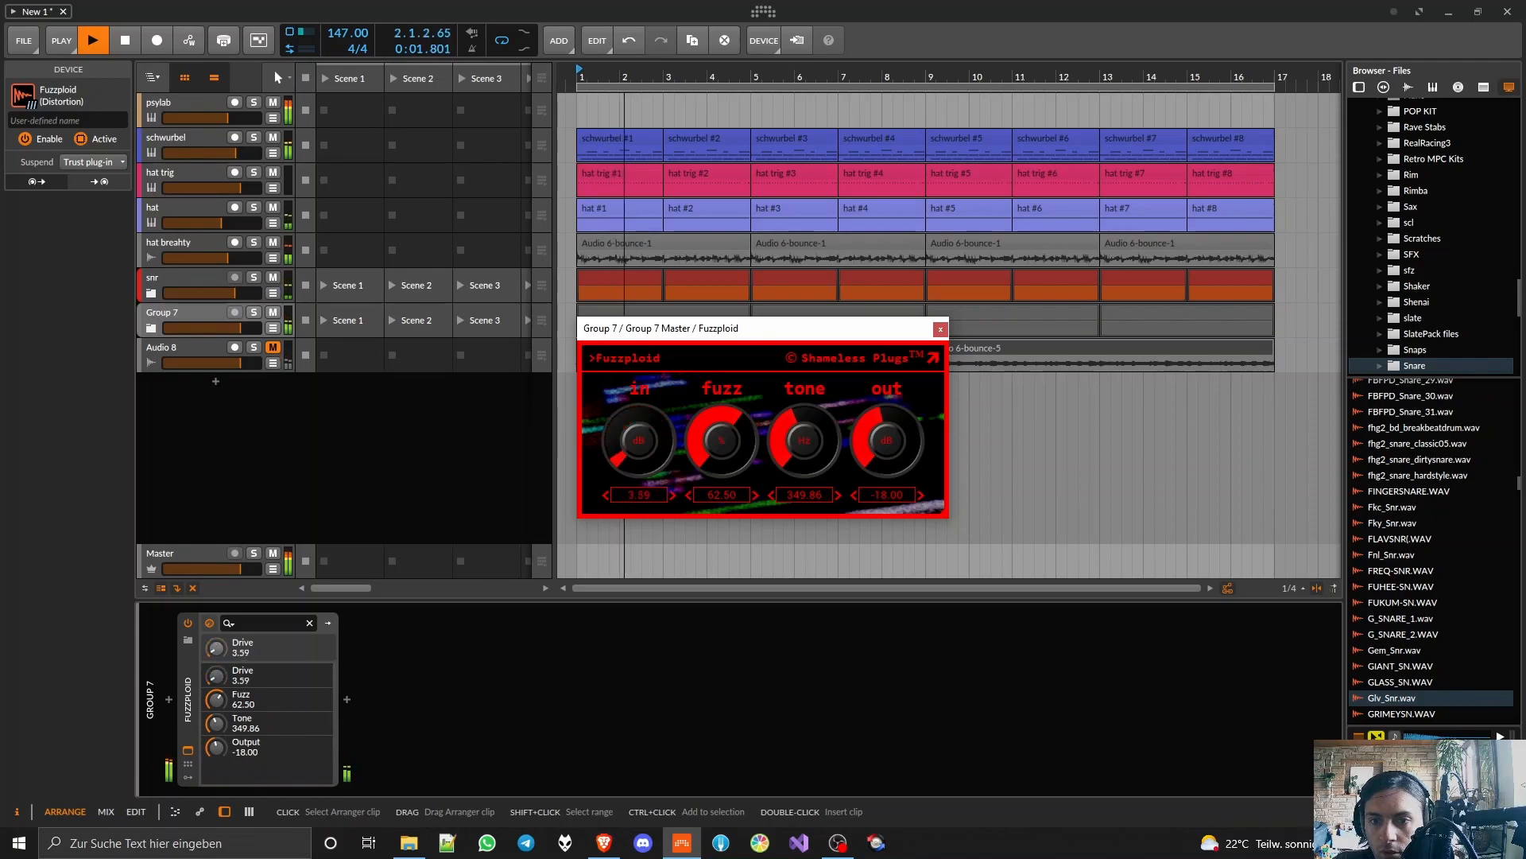
left_click_drag(804, 445, 852, 408)
left_click_drag(639, 430, 804, 434)
mouse_move(877, 440)
left_mouse_down()
mouse_move(804, 426)
mouse_move(812, 451)
mouse_move(730, 441)
mouse_move(895, 437)
mouse_move(877, 442)
left_mouse_up()
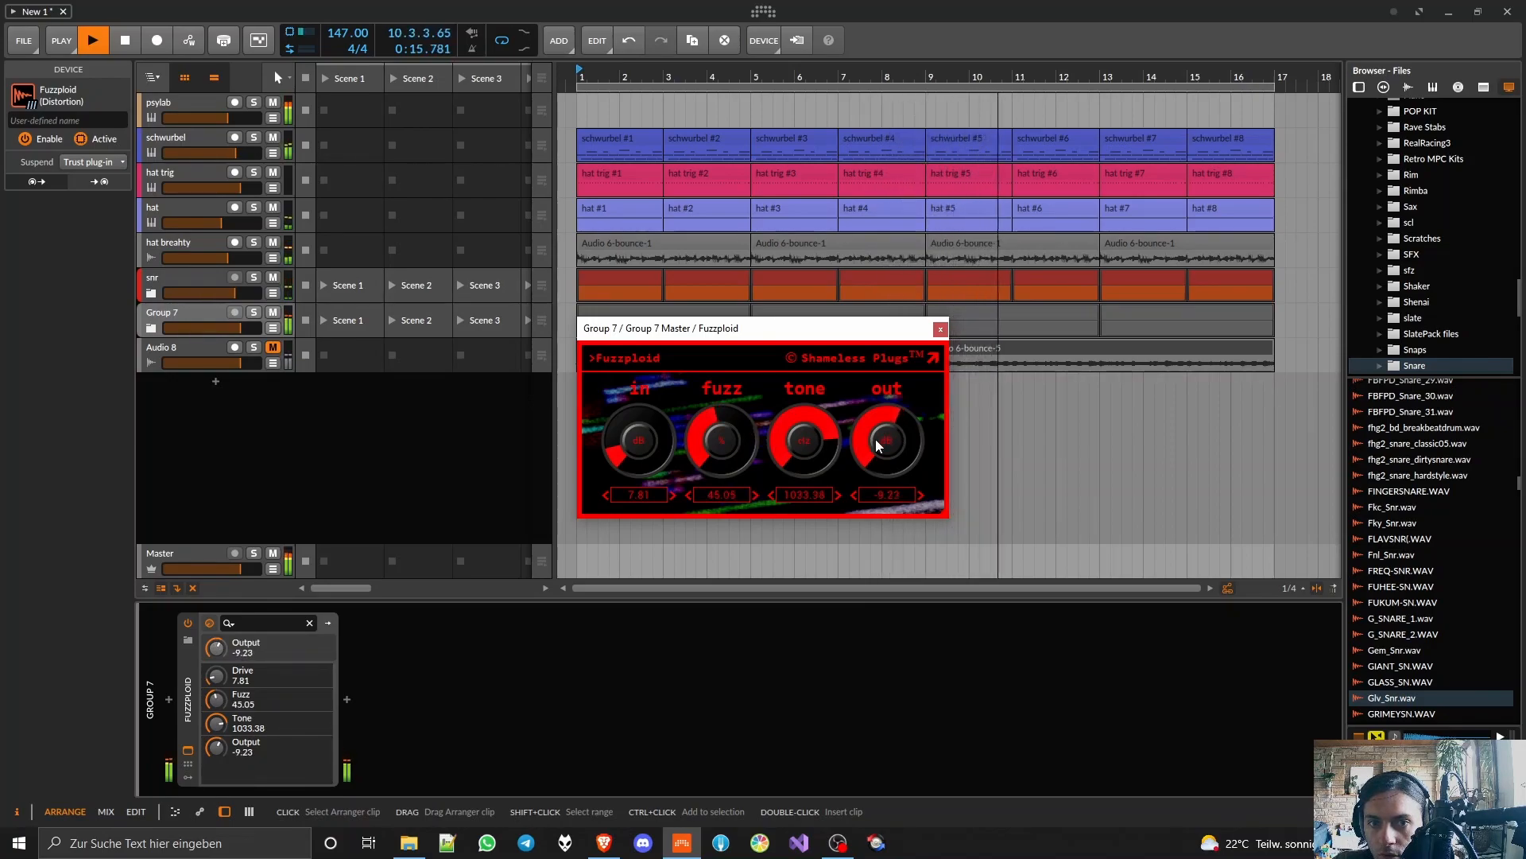
left_click(940, 329)
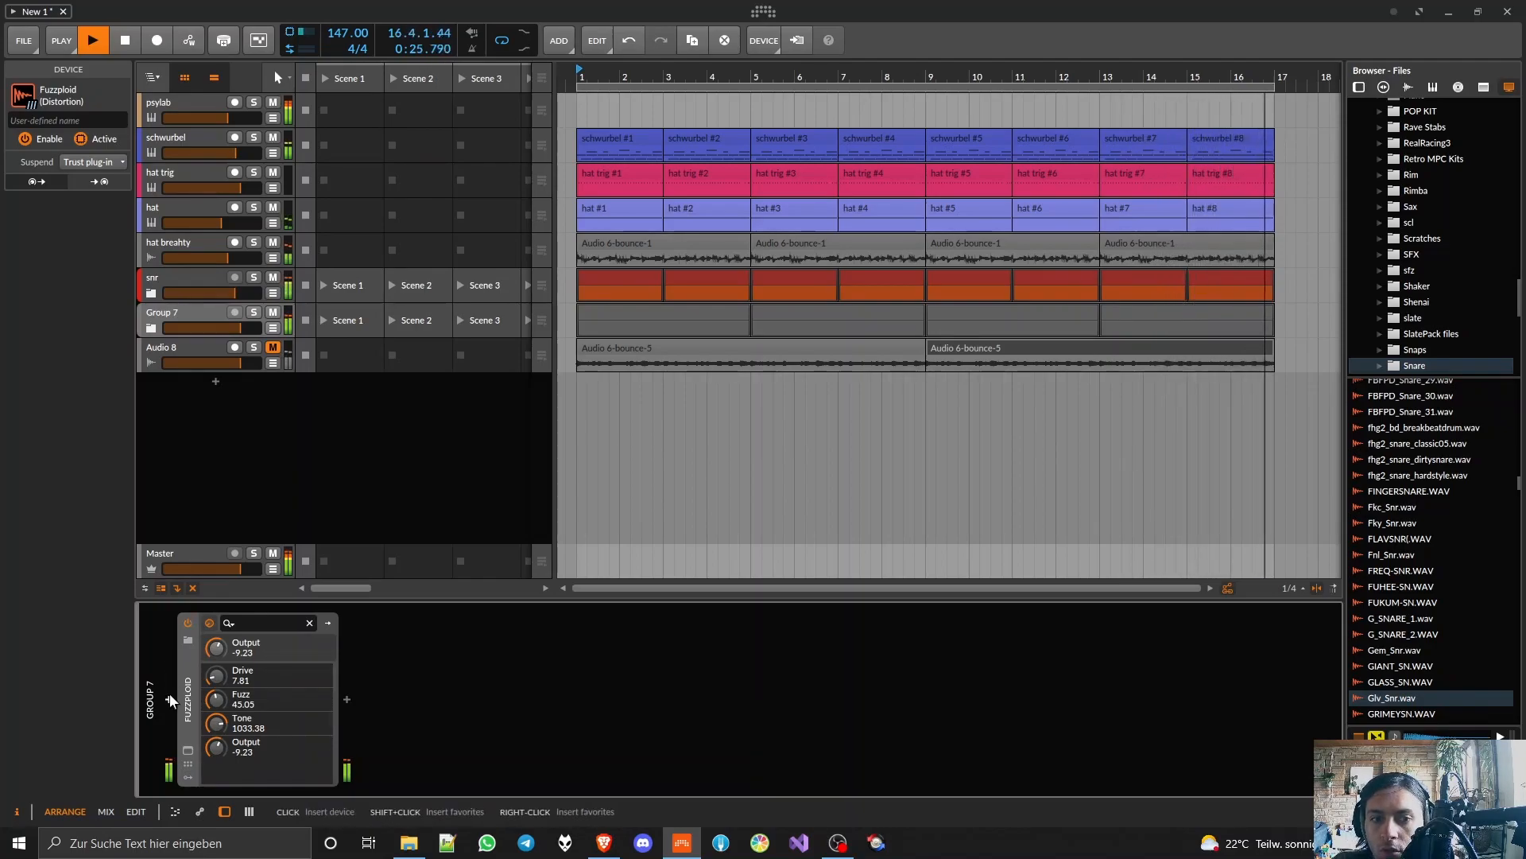
Step: Solo Group 7, stop playback and insert FlowerChildFilter before Fuzzploid
left_click(255, 312)
key("space")
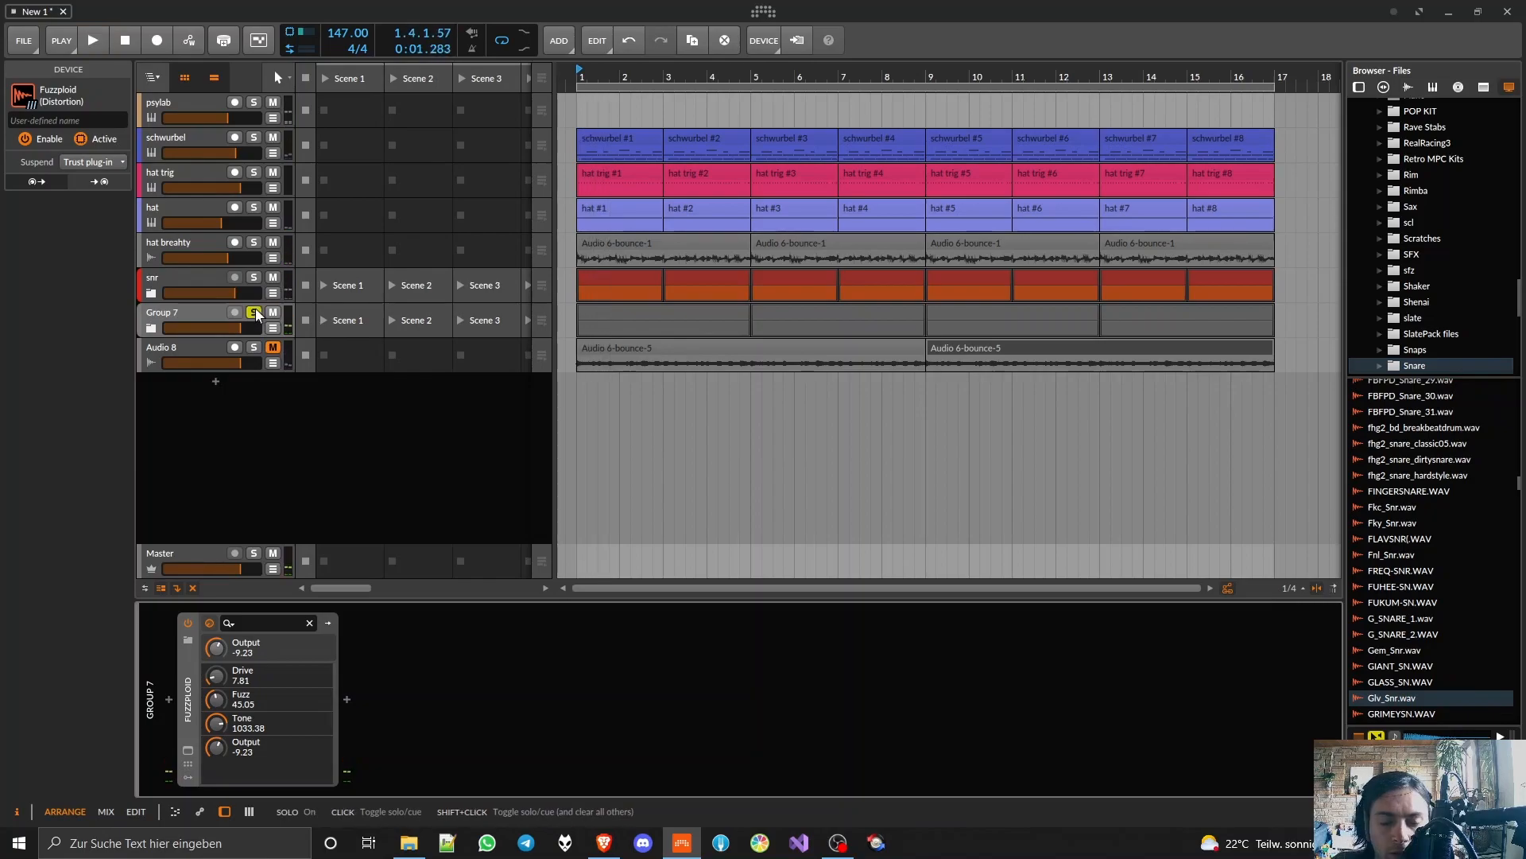
left_click(168, 699)
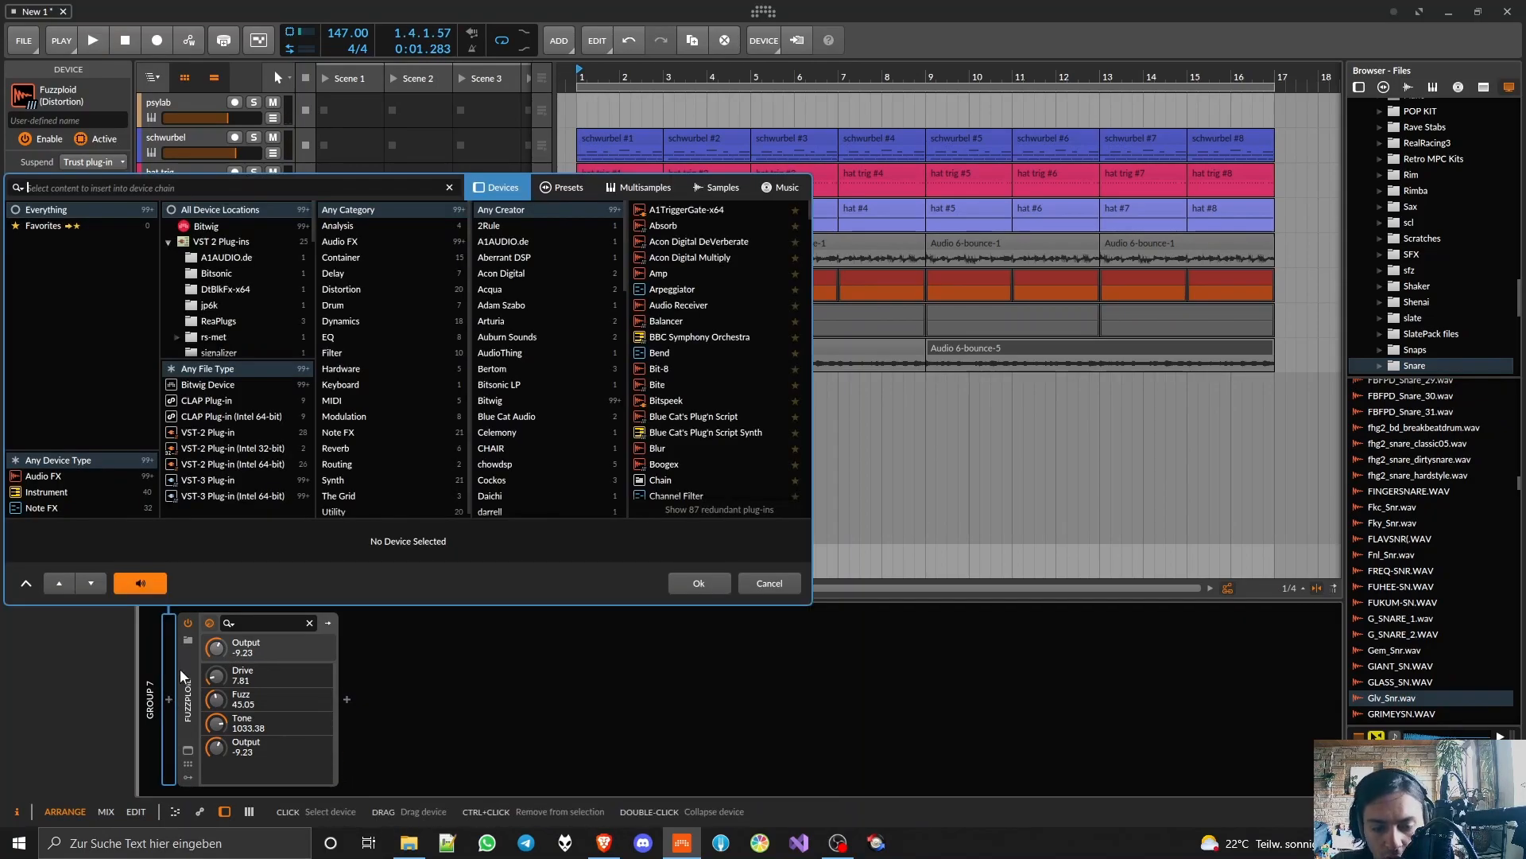
type("filter")
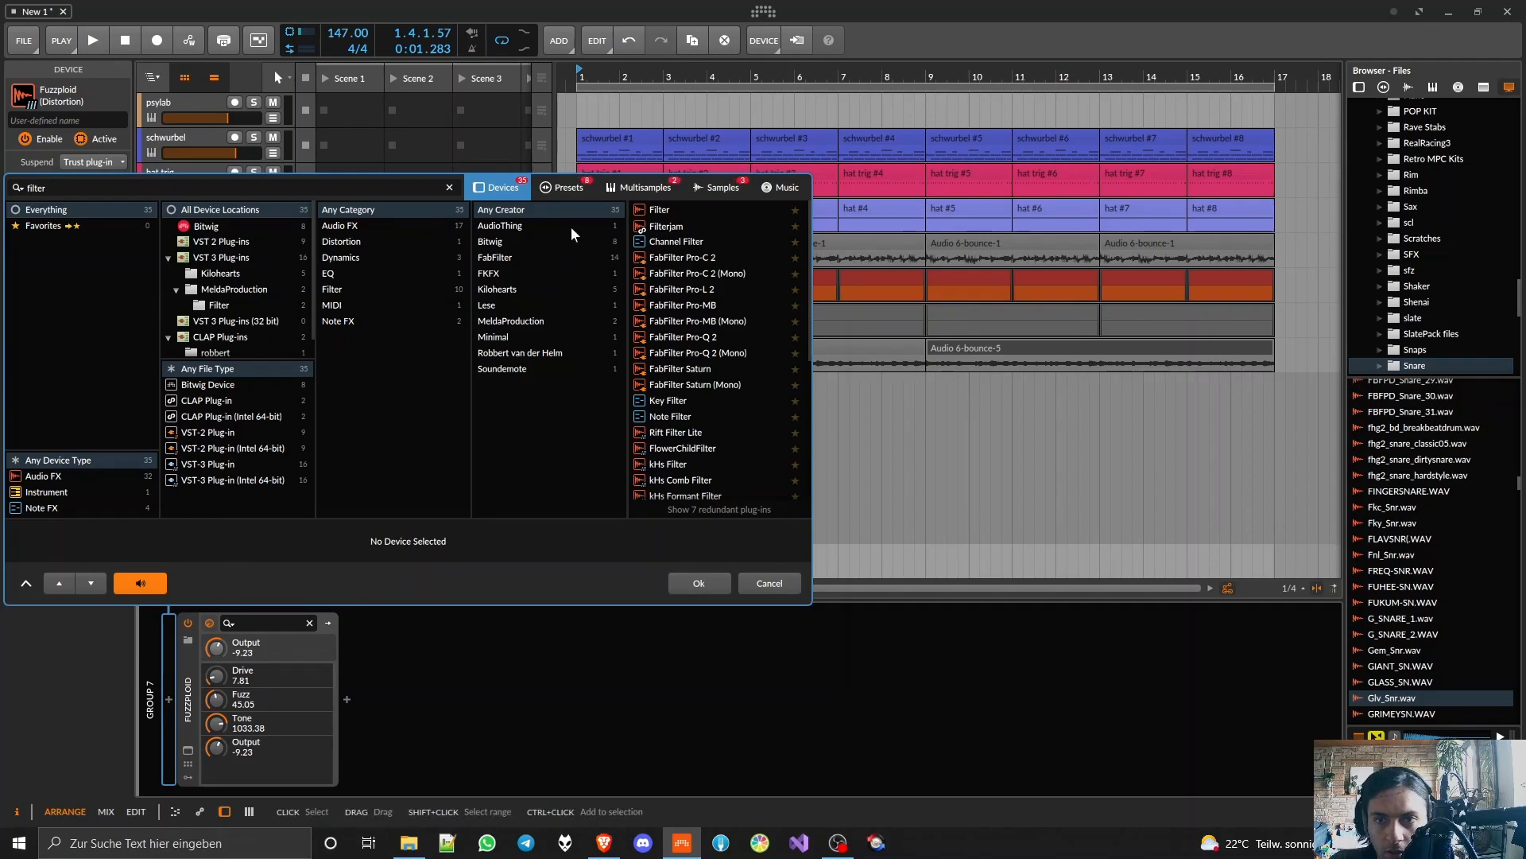
key("ctrl+a")
type("flower")
double_click(670, 212)
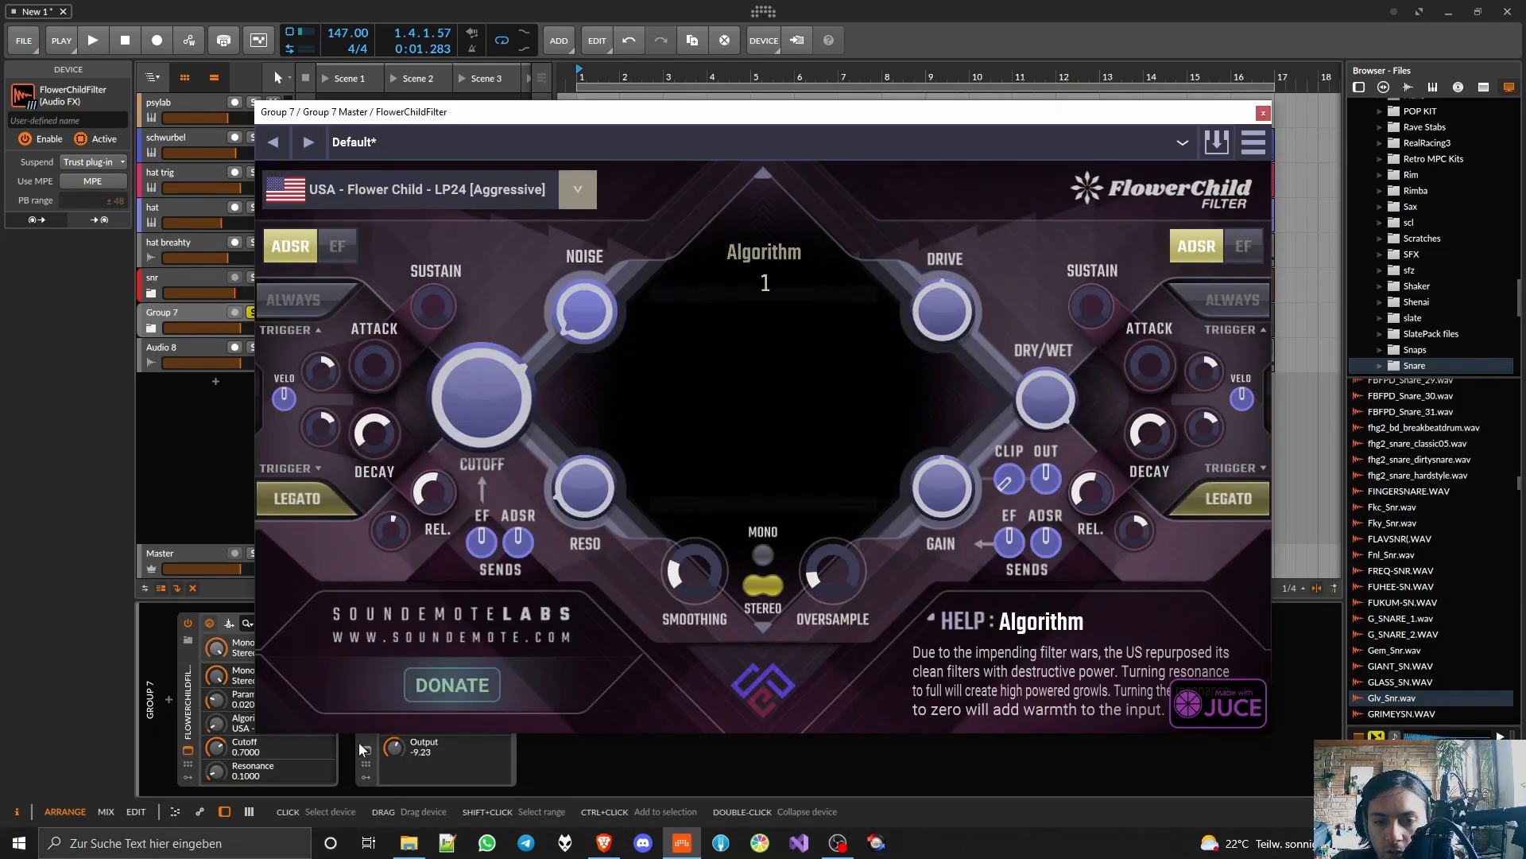
Step: Deactivate Fuzzploid during playback and set up FlowerChildFilter's cutoff envelope follower with a raised EF send, cutoff 0.5760 and resonance 0.3920
key("space")
left_click(360, 711)
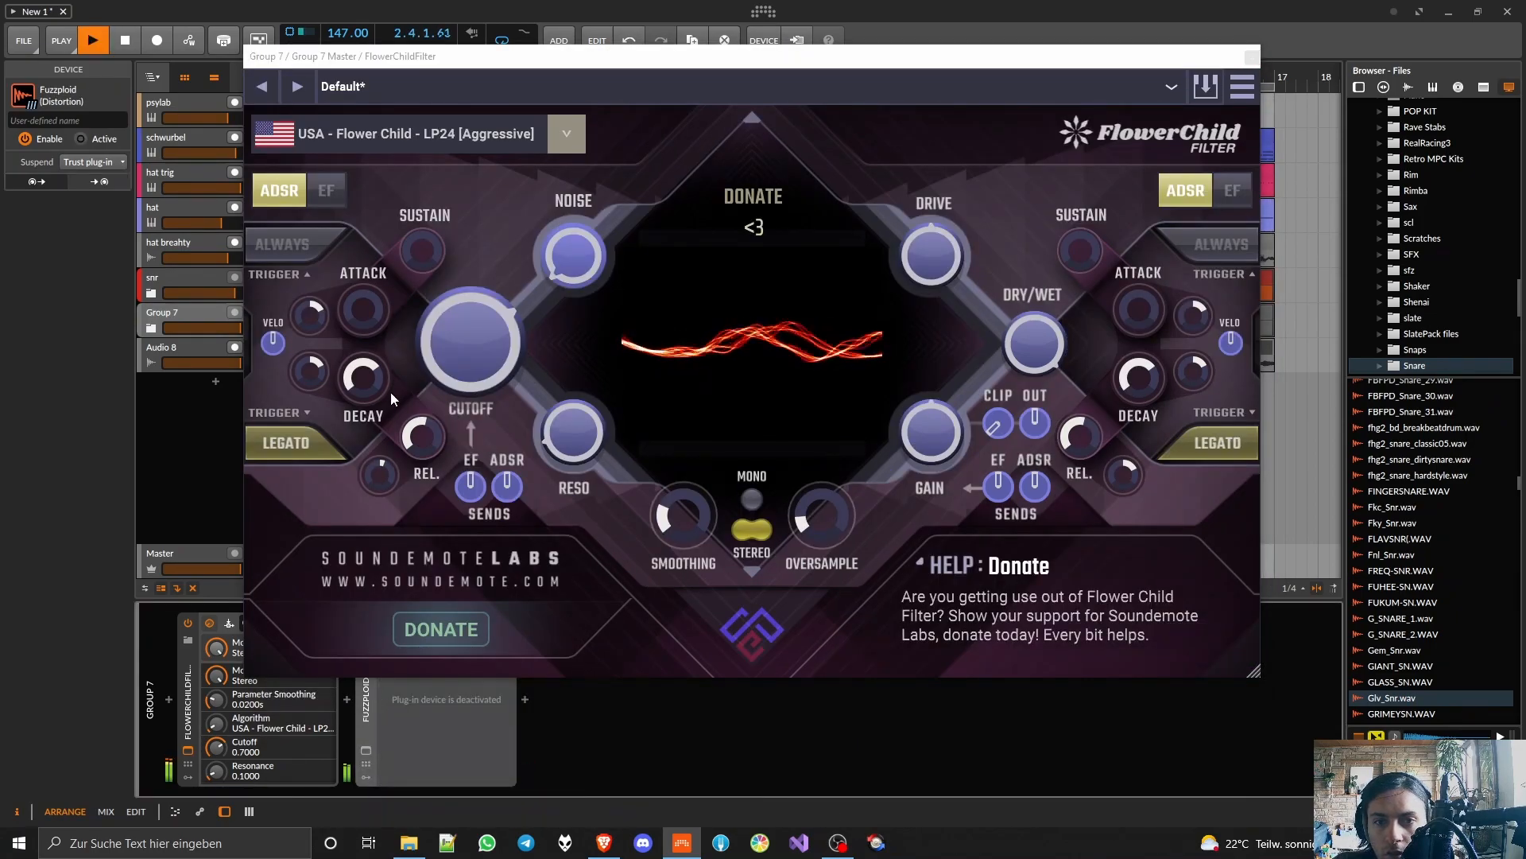
left_click(322, 191)
mouse_move(471, 354)
left_mouse_down()
mouse_move(472, 371)
mouse_move(494, 362)
left_mouse_up()
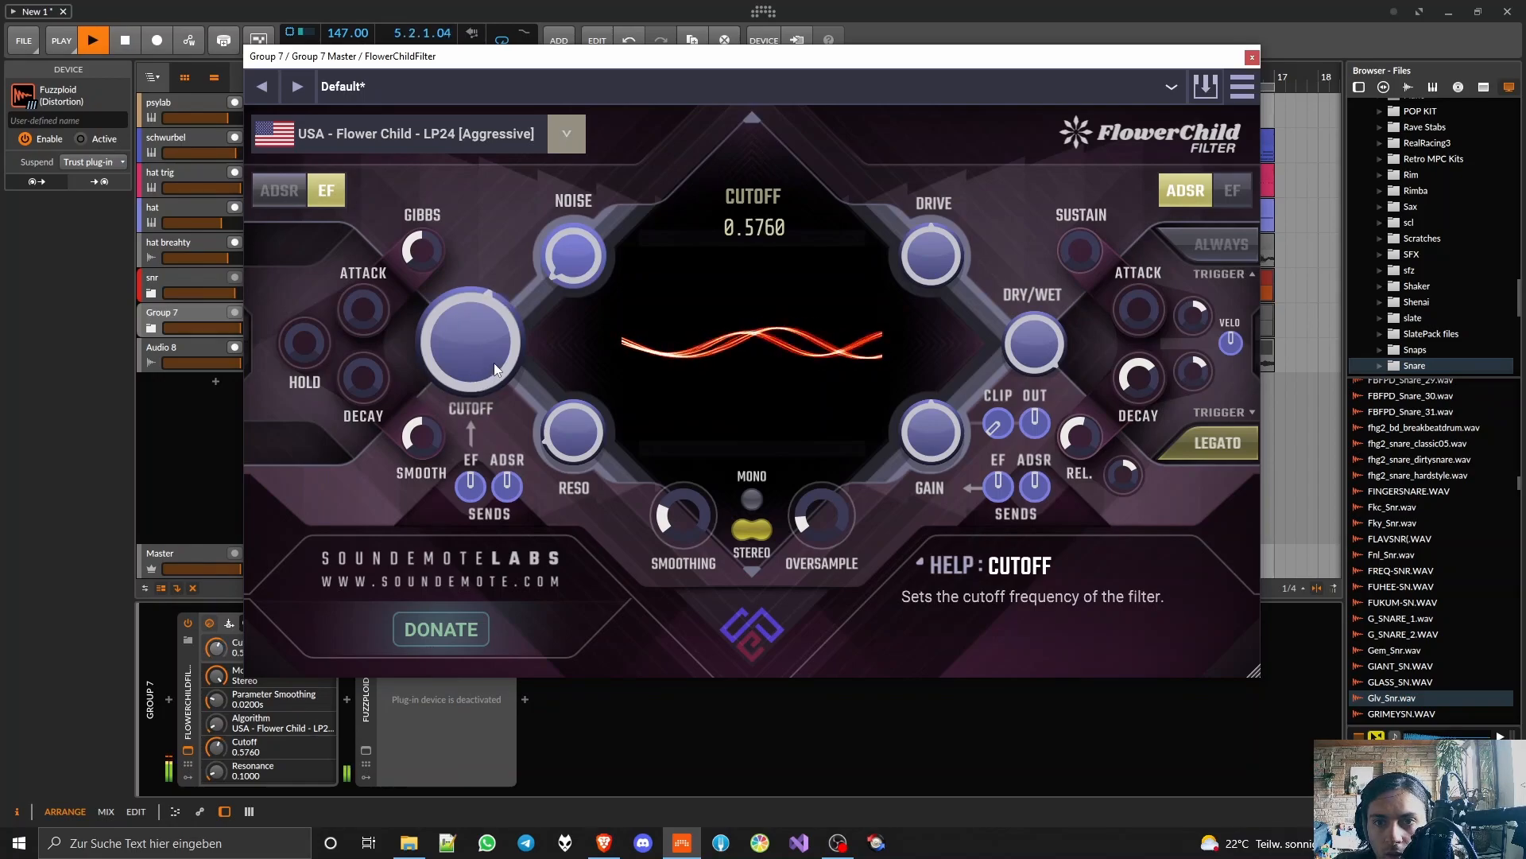
left_click_drag(550, 431, 551, 429)
left_click_drag(475, 494, 480, 439)
left_click_drag(555, 408, 571, 387)
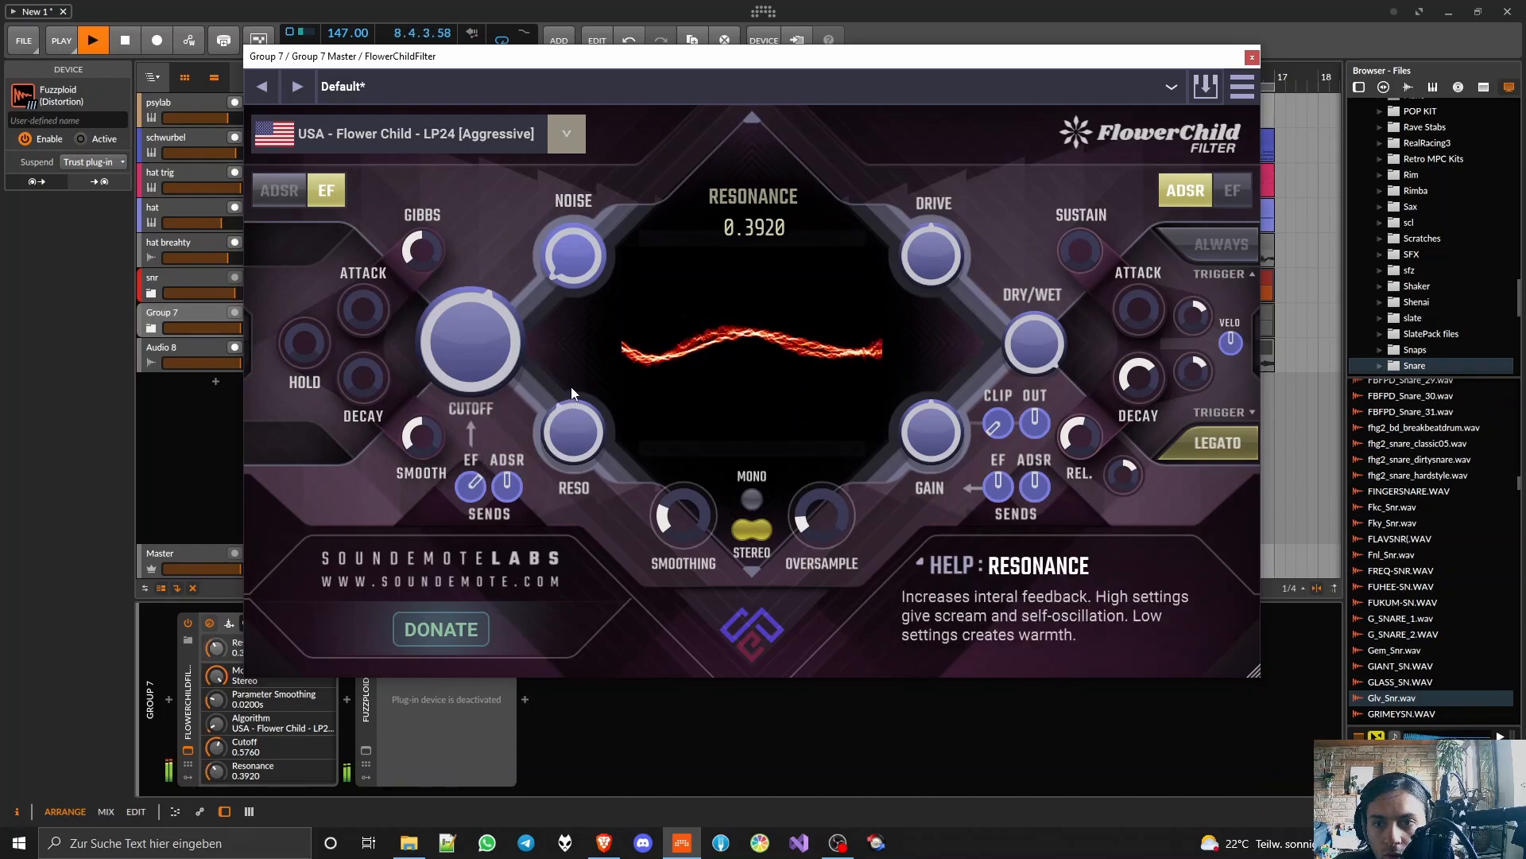
Step: Lower the filter cutoff to 0.3440, set the EF decay to about 0.083 s and raise the resonance to 0.6080
left_click_drag(491, 337, 488, 360)
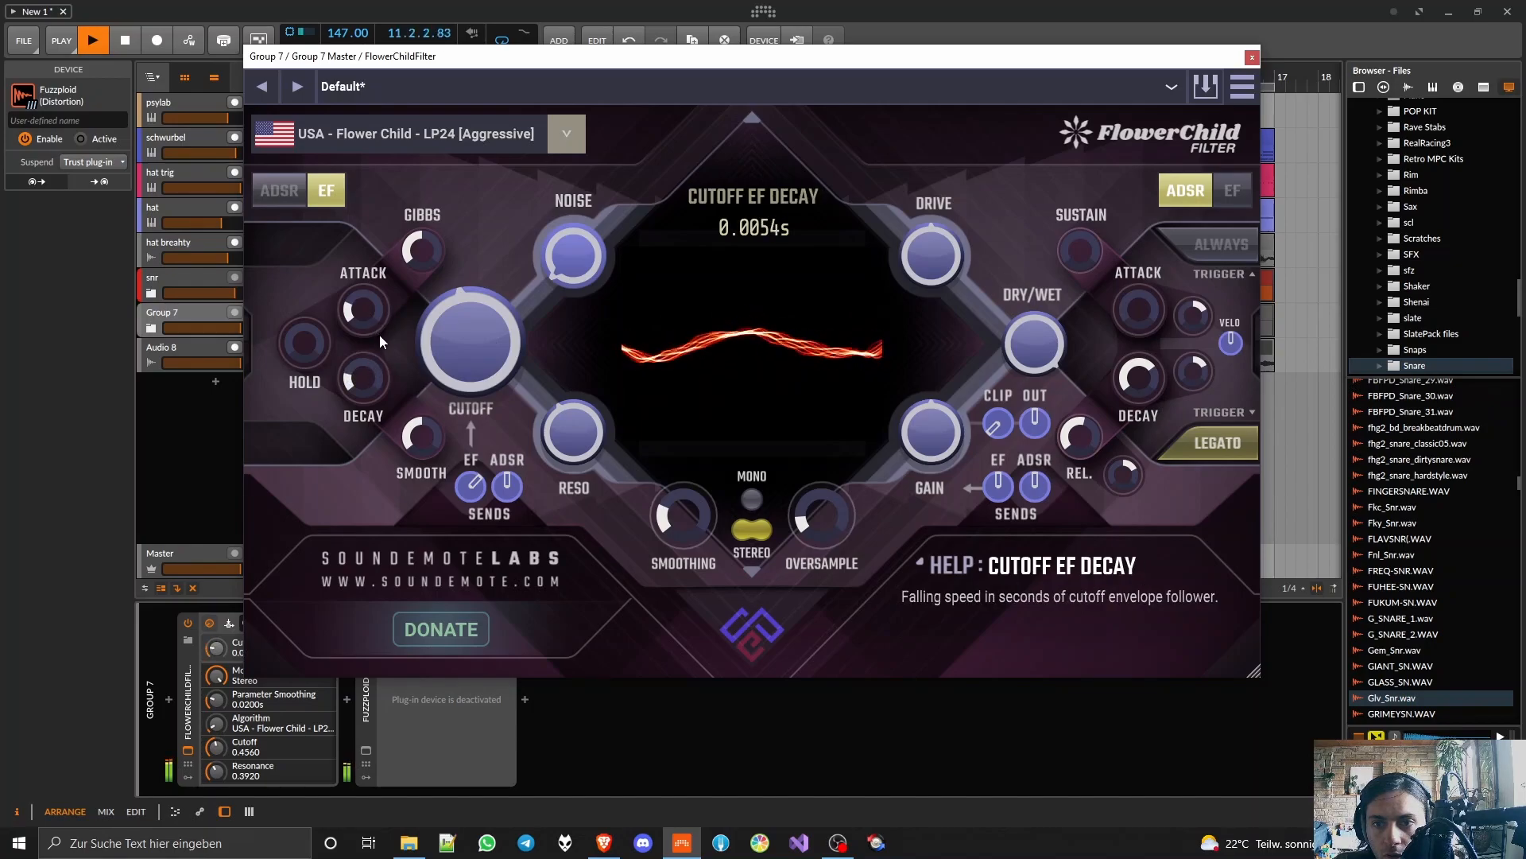
left_click_drag(461, 348, 464, 364)
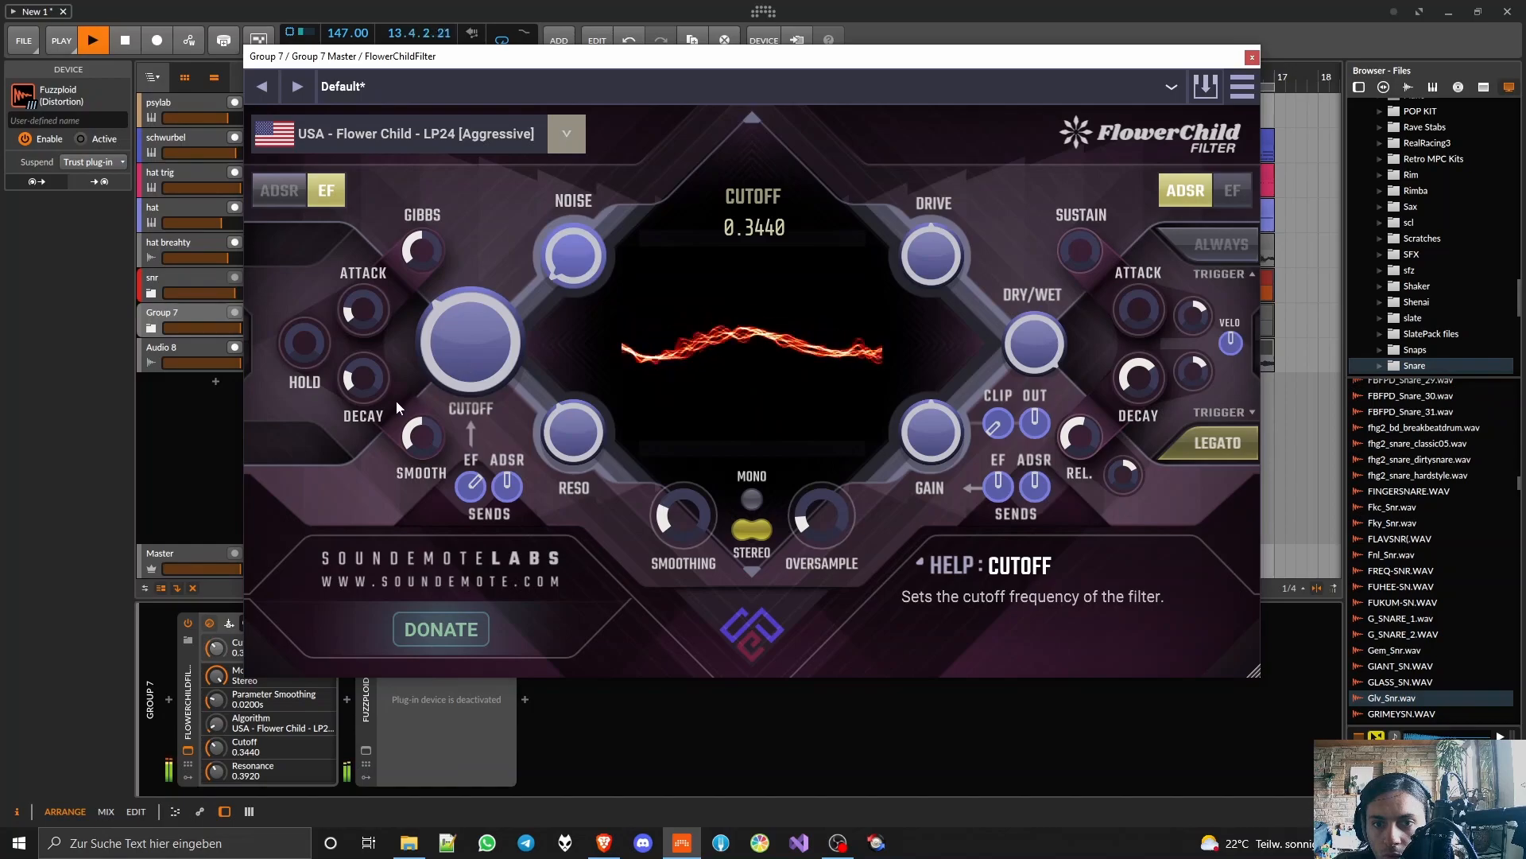
left_click_drag(373, 341, 374, 326)
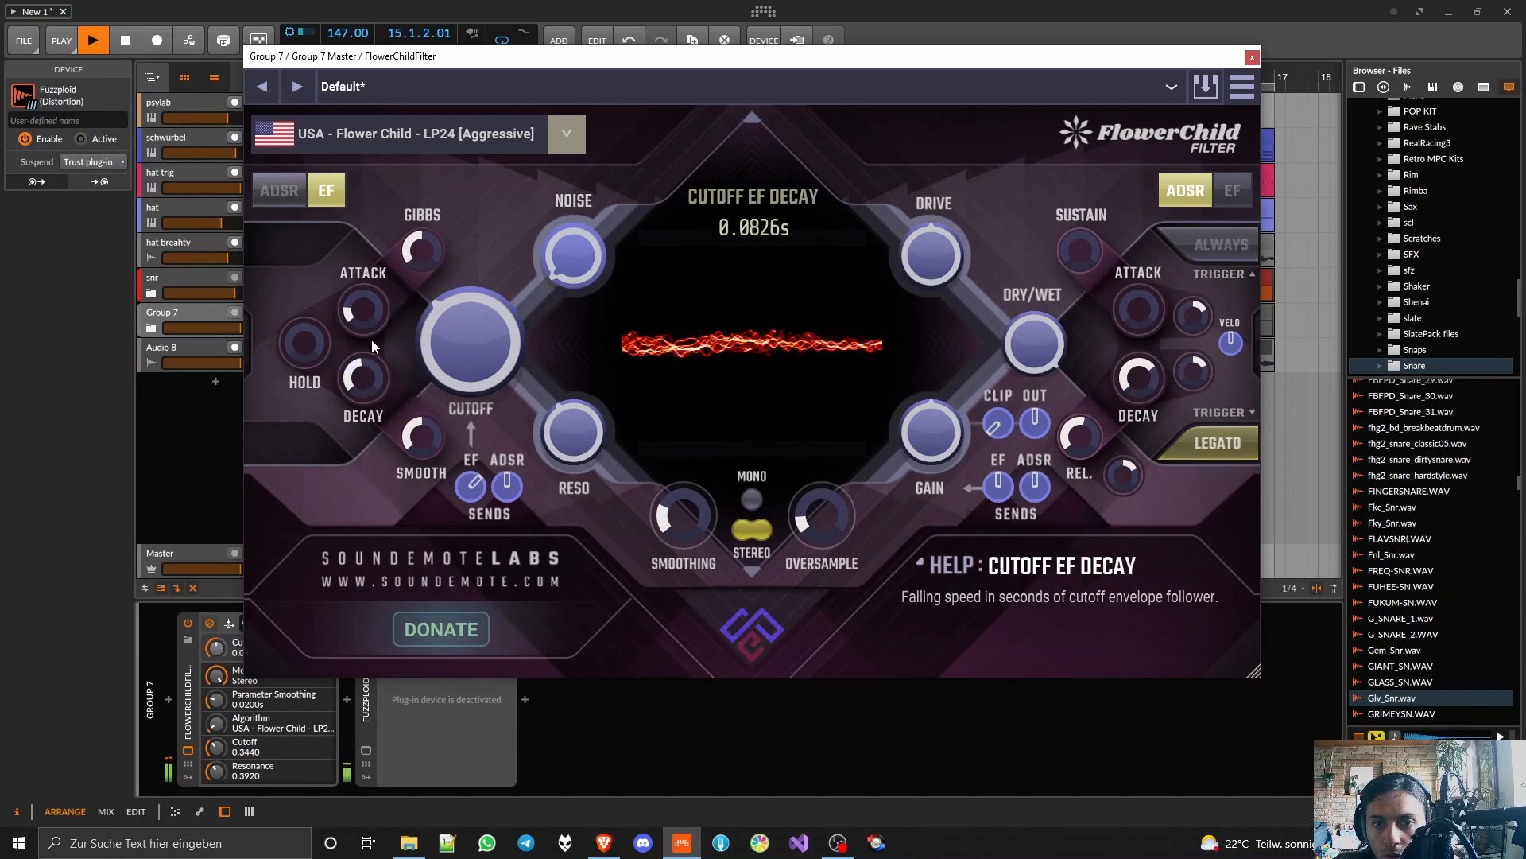
left_click_drag(589, 449, 581, 396)
Step: Try the LP24 [Clean] algorithm and the Japanese LP12 one, the latter with resonance 0.3120 and cutoff 0.3760
left_click(566, 133)
left_click(472, 219)
left_click(568, 135)
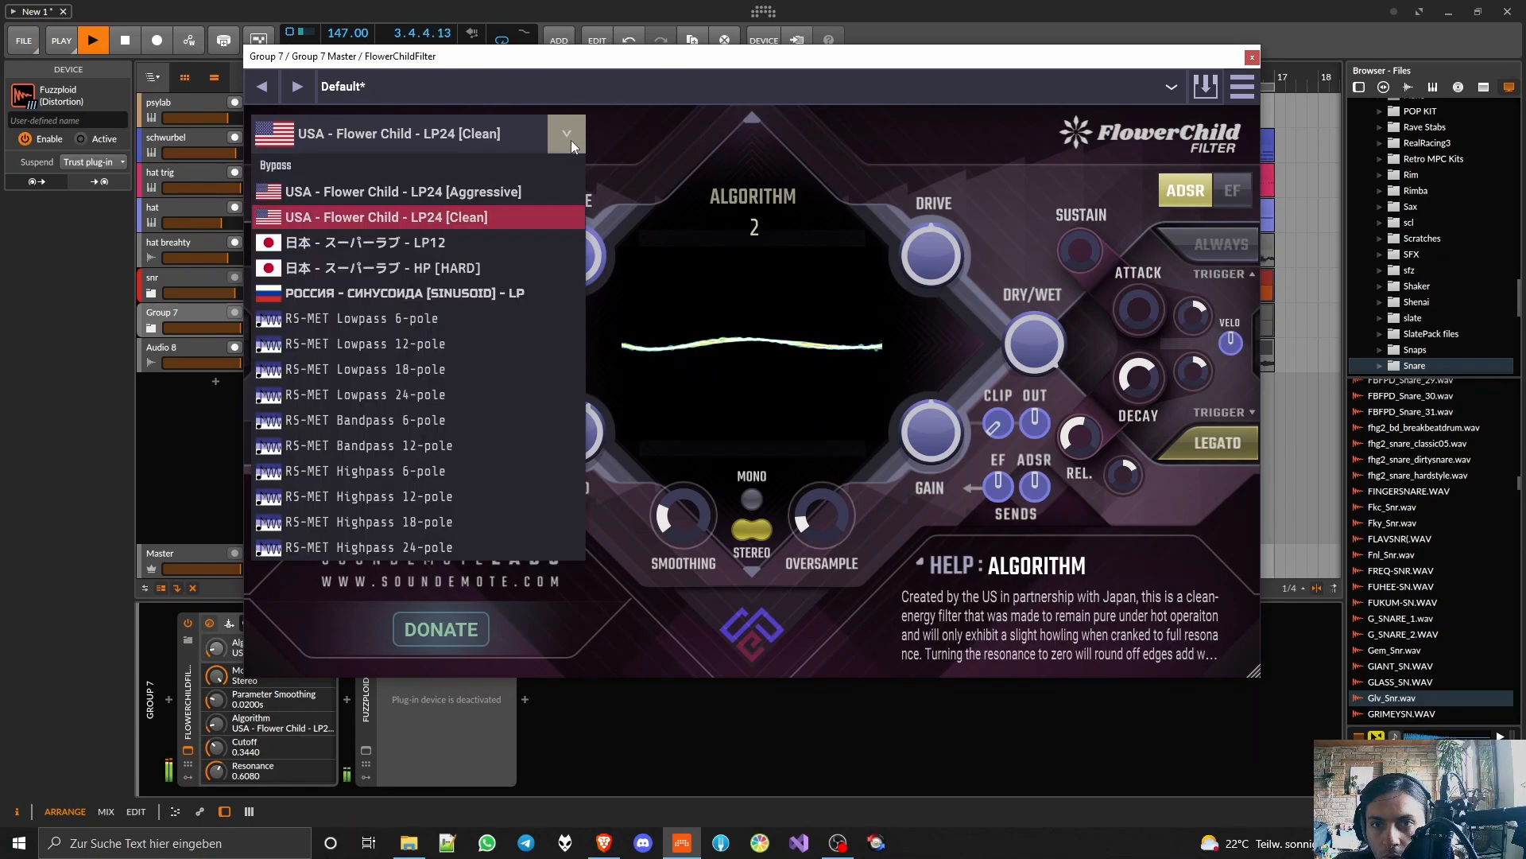
left_click(482, 243)
left_click_drag(555, 409, 565, 476)
mouse_move(494, 368)
left_mouse_down()
mouse_move(493, 329)
mouse_move(495, 390)
mouse_move(494, 353)
left_mouse_up()
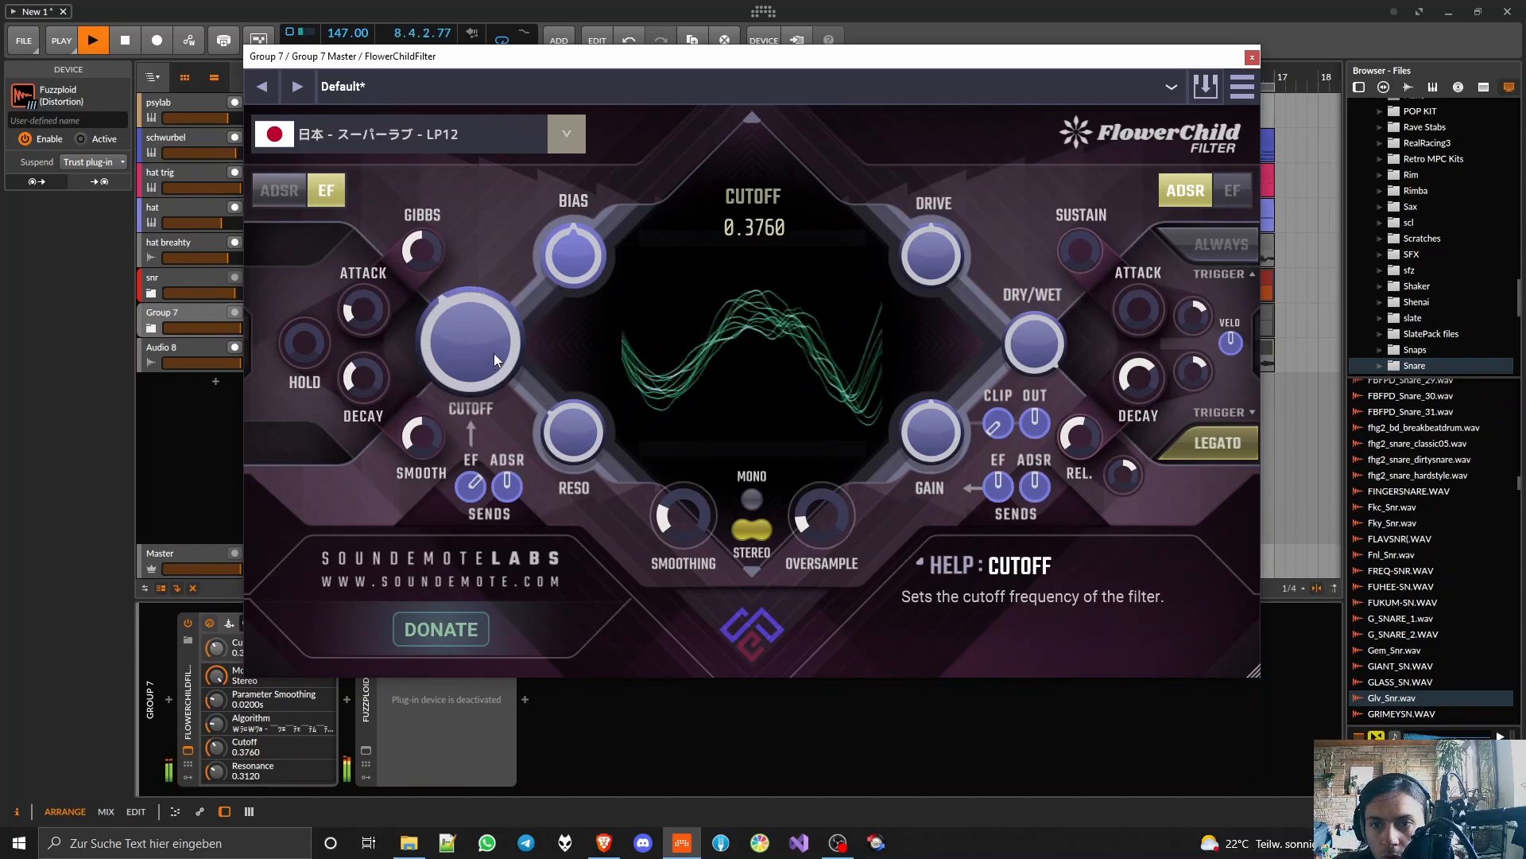
Step: Try the Japanese HP [HARD] filter algorithm with resonance at 0.3800
left_click(552, 147)
left_click(426, 274)
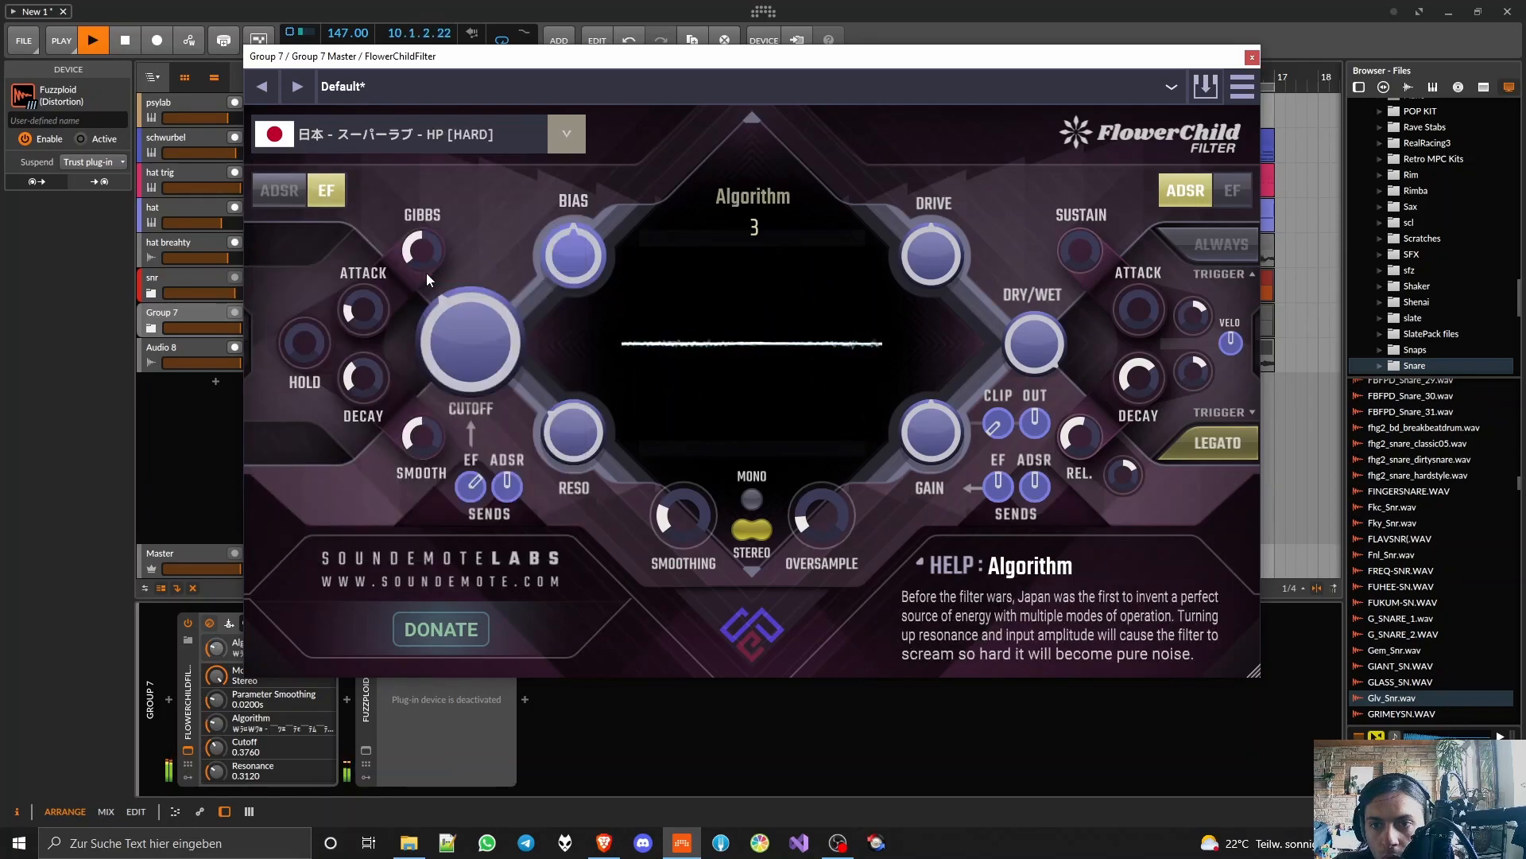
left_click_drag(570, 422, 577, 364)
Step: Try the Russian [SINUSOID] LP algorithm with resonance 0.4680 and cutoff at about 0.2
left_click(563, 137)
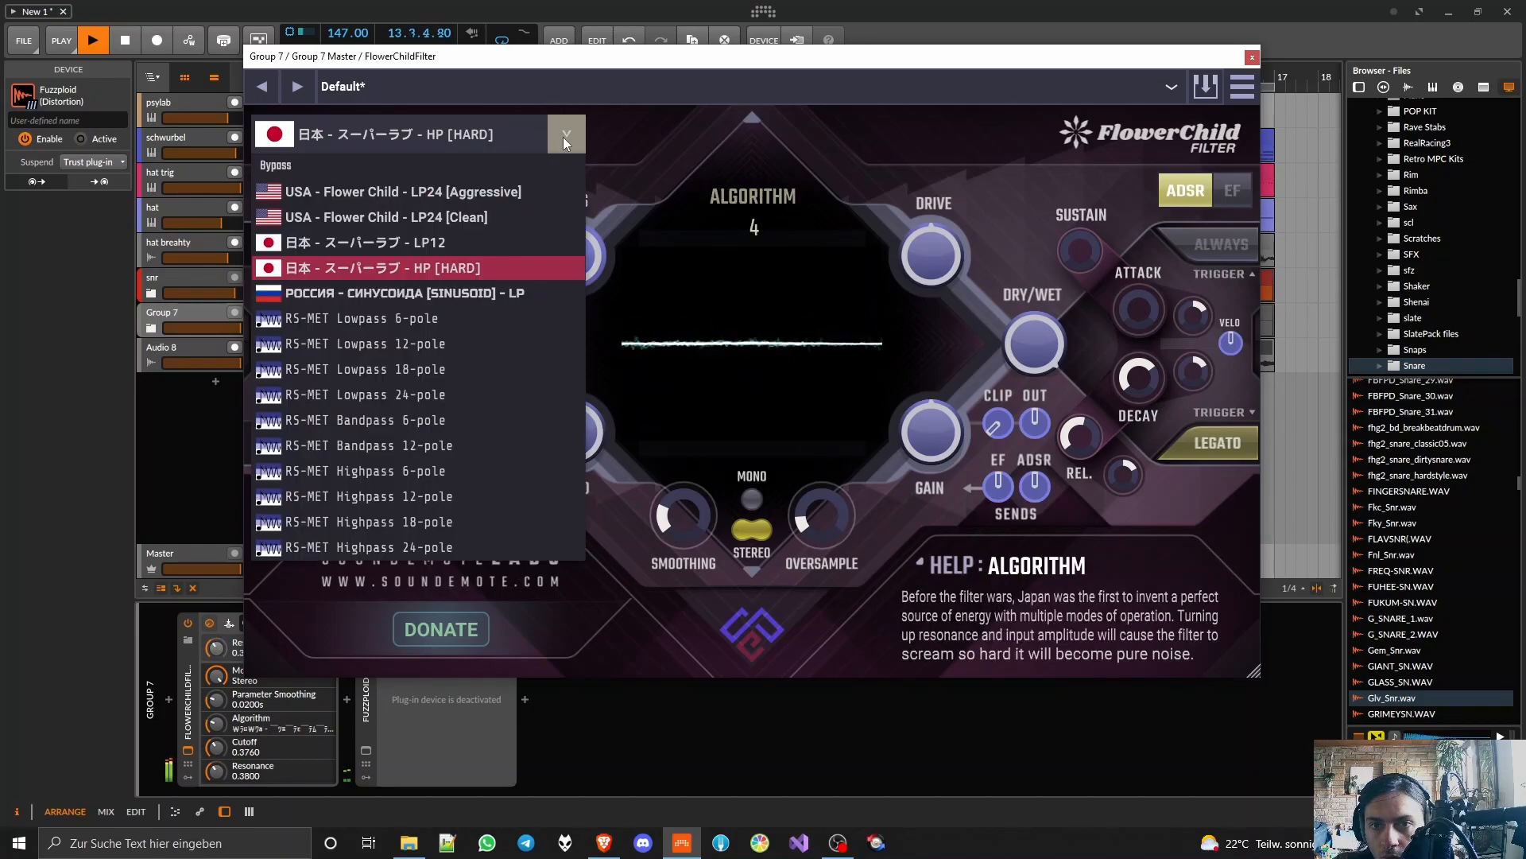
left_click(423, 292)
left_click_drag(578, 426, 577, 408)
left_click_drag(474, 346, 480, 396)
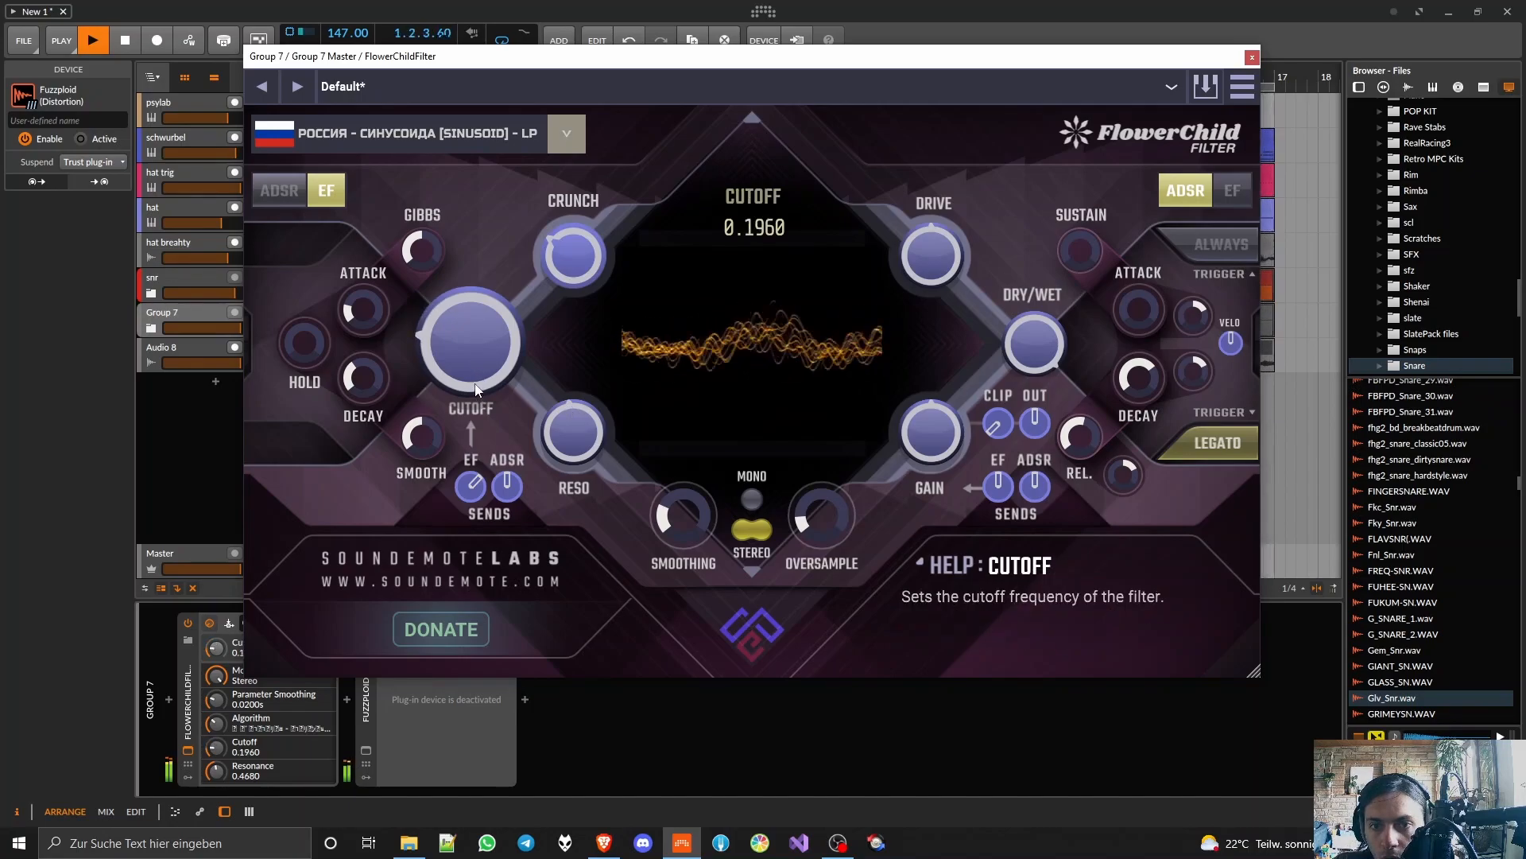
Step: Adjust the cutoff envelope follower's attack, Gibbs and smoothing, with decay at about 0.164 s, and set the cutoff to 0.2320
left_click_drag(368, 310, 365, 254)
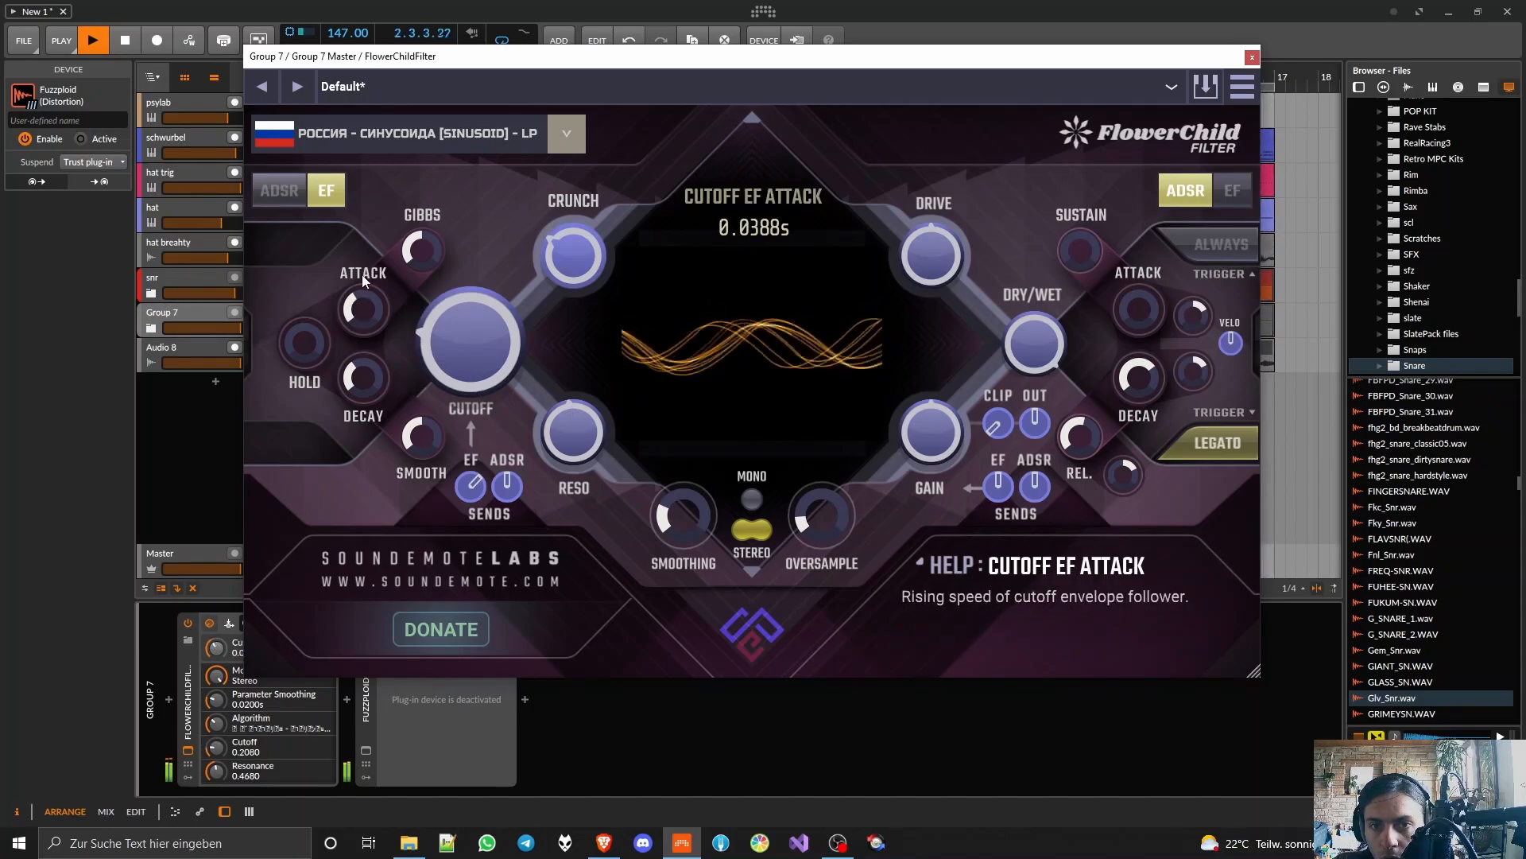
left_click_drag(365, 275, 361, 323)
mouse_move(420, 258)
left_mouse_down()
mouse_move(425, 190)
mouse_move(423, 286)
left_mouse_up()
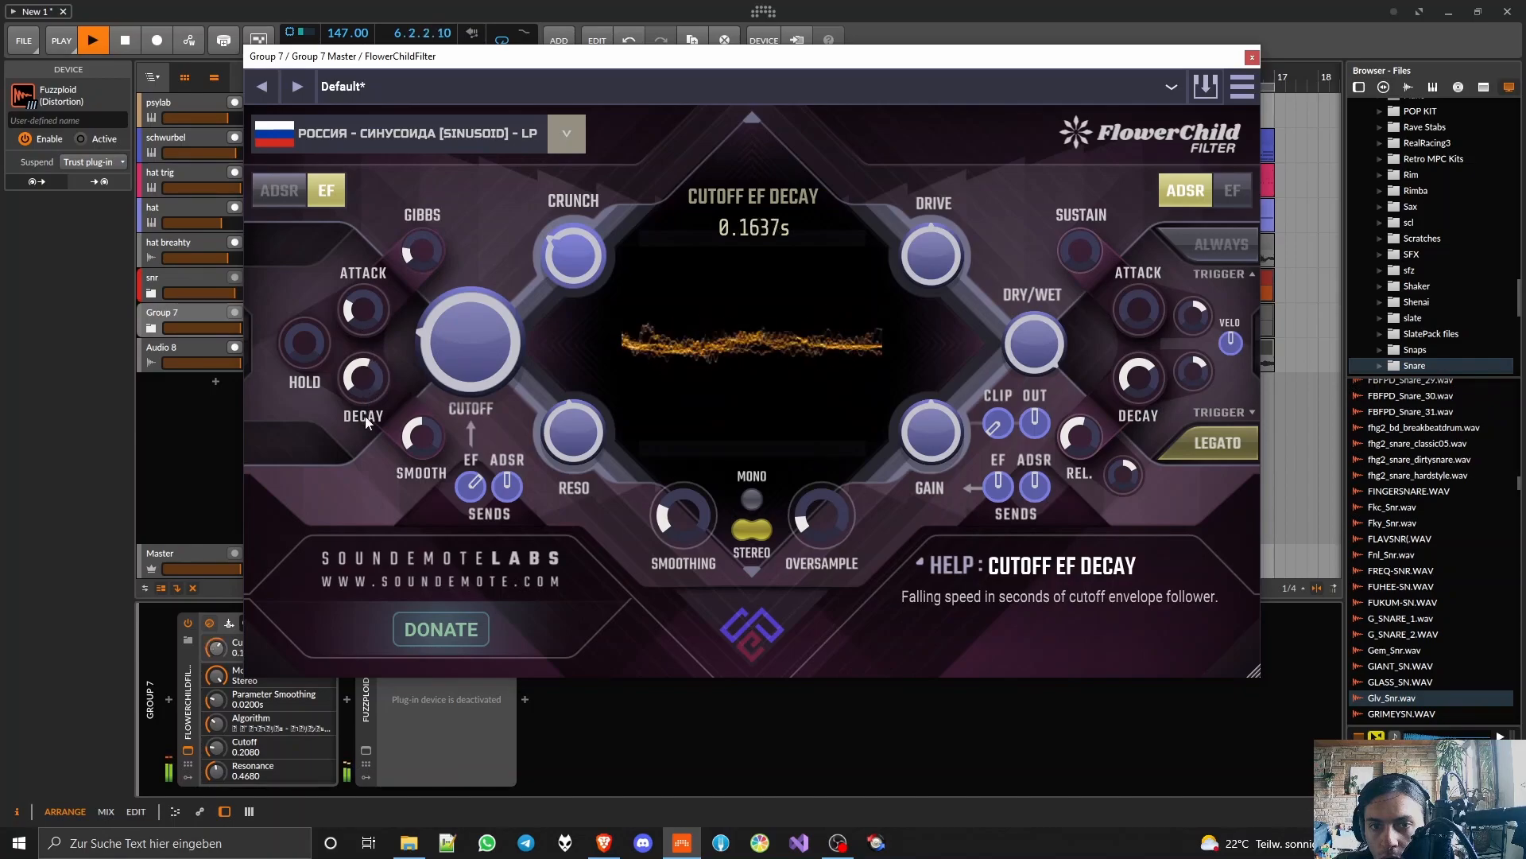
mouse_move(418, 430)
left_mouse_down()
mouse_move(425, 372)
mouse_move(423, 401)
left_mouse_up()
mouse_move(469, 349)
left_mouse_down()
mouse_move(479, 270)
mouse_move(484, 342)
left_mouse_up()
Step: Try the RS-MET Lowpass 6-pole and 18-pole algorithms, and set the cutoff to 0.1080 and the resonance to 0.6000
left_click(567, 136)
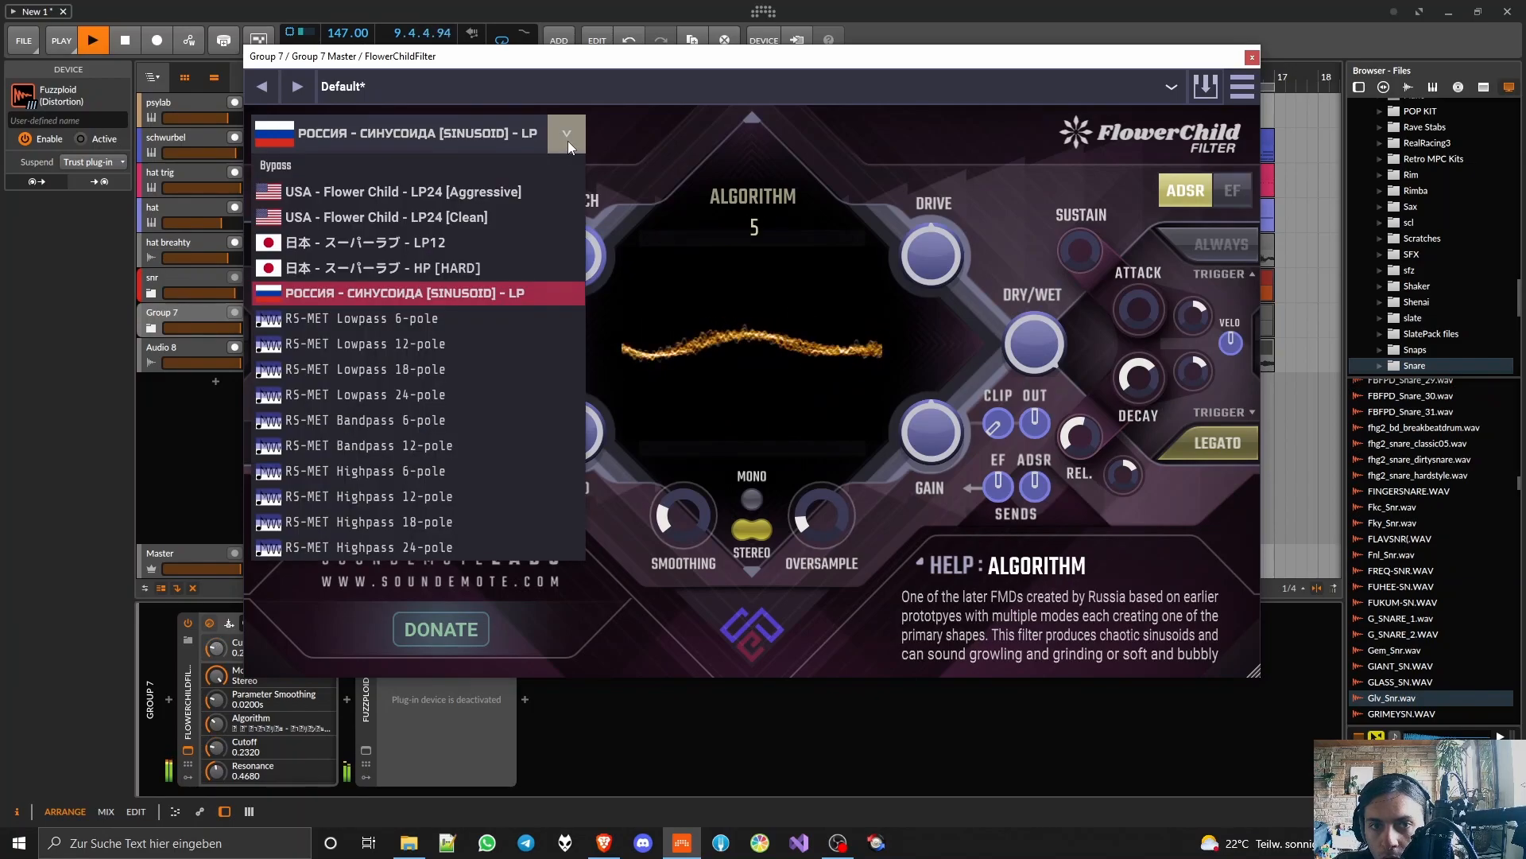
left_click(396, 318)
left_click(568, 134)
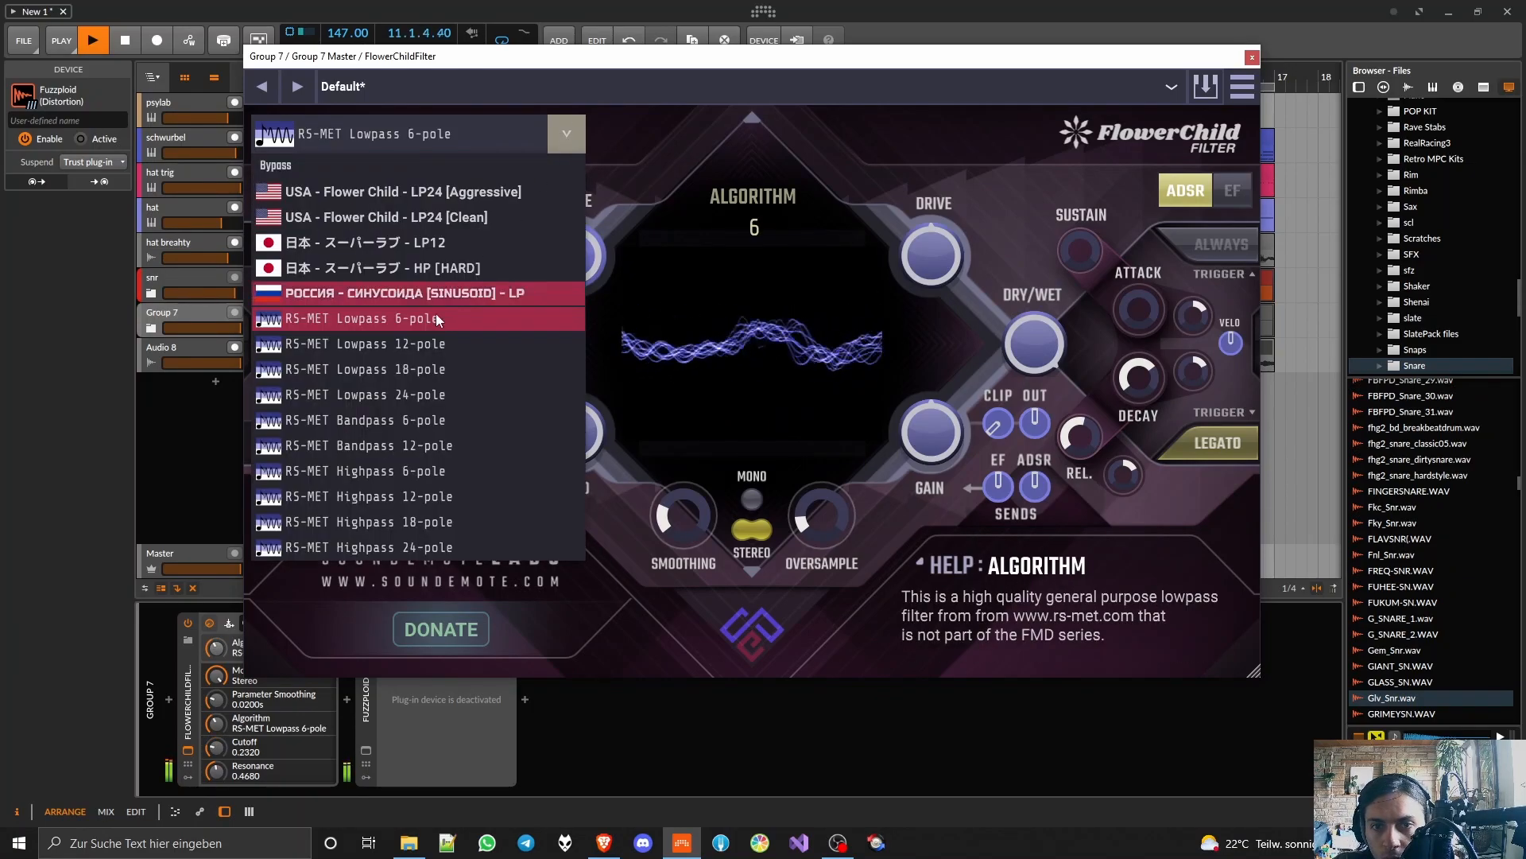
left_click(398, 373)
double_click(470, 360)
left_click_drag(571, 431, 569, 396)
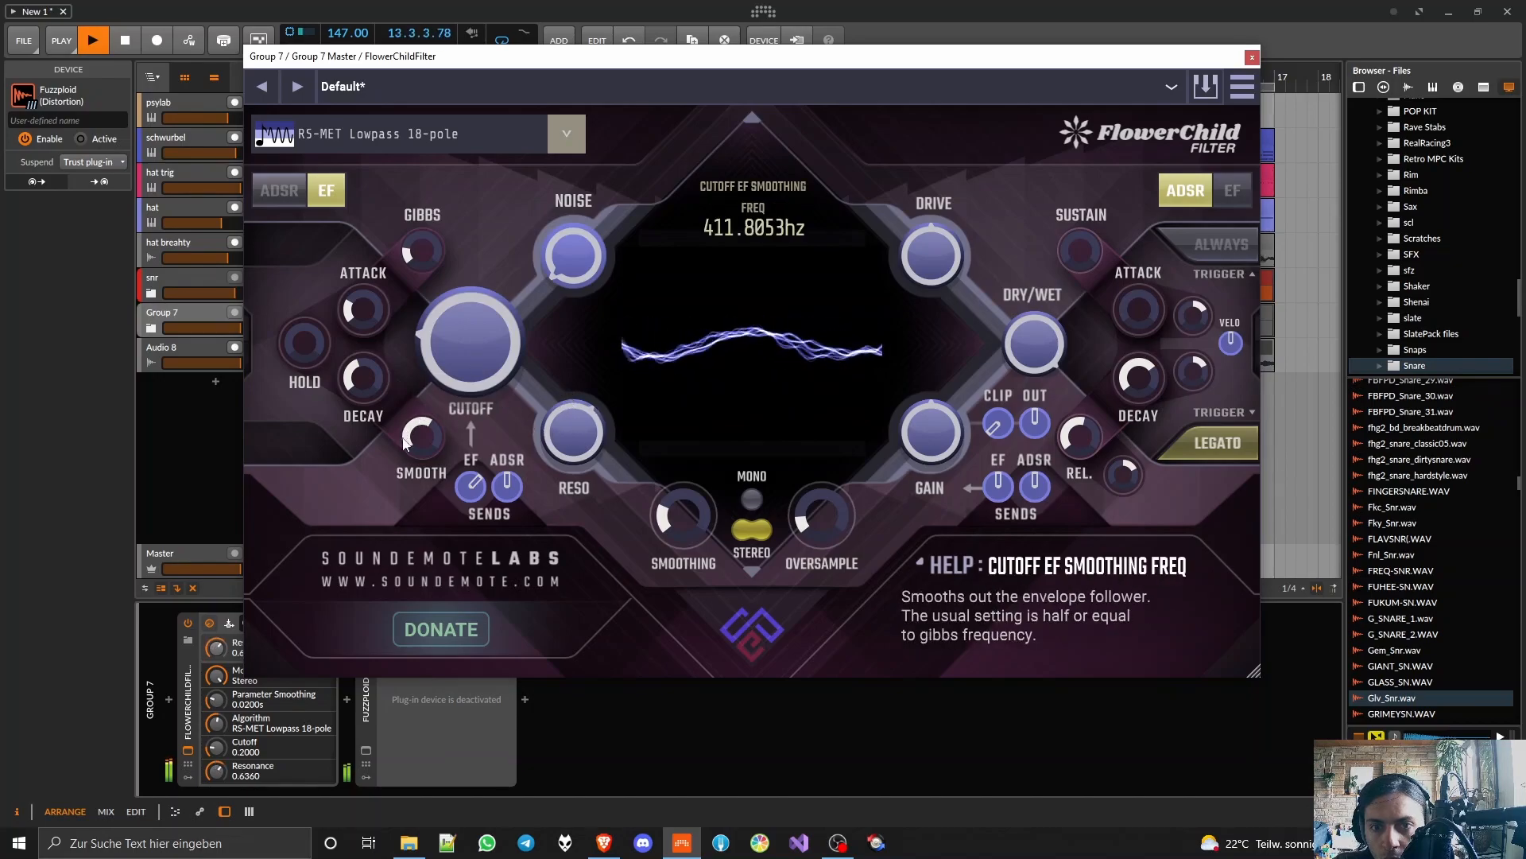
left_click_drag(466, 345, 502, 388)
left_click_drag(577, 429, 579, 437)
Step: Audition RS-MET Bandpass 12-pole, return to the LP24 [Aggressive] algorithm and set the cutoff to 0.2320
left_click(568, 140)
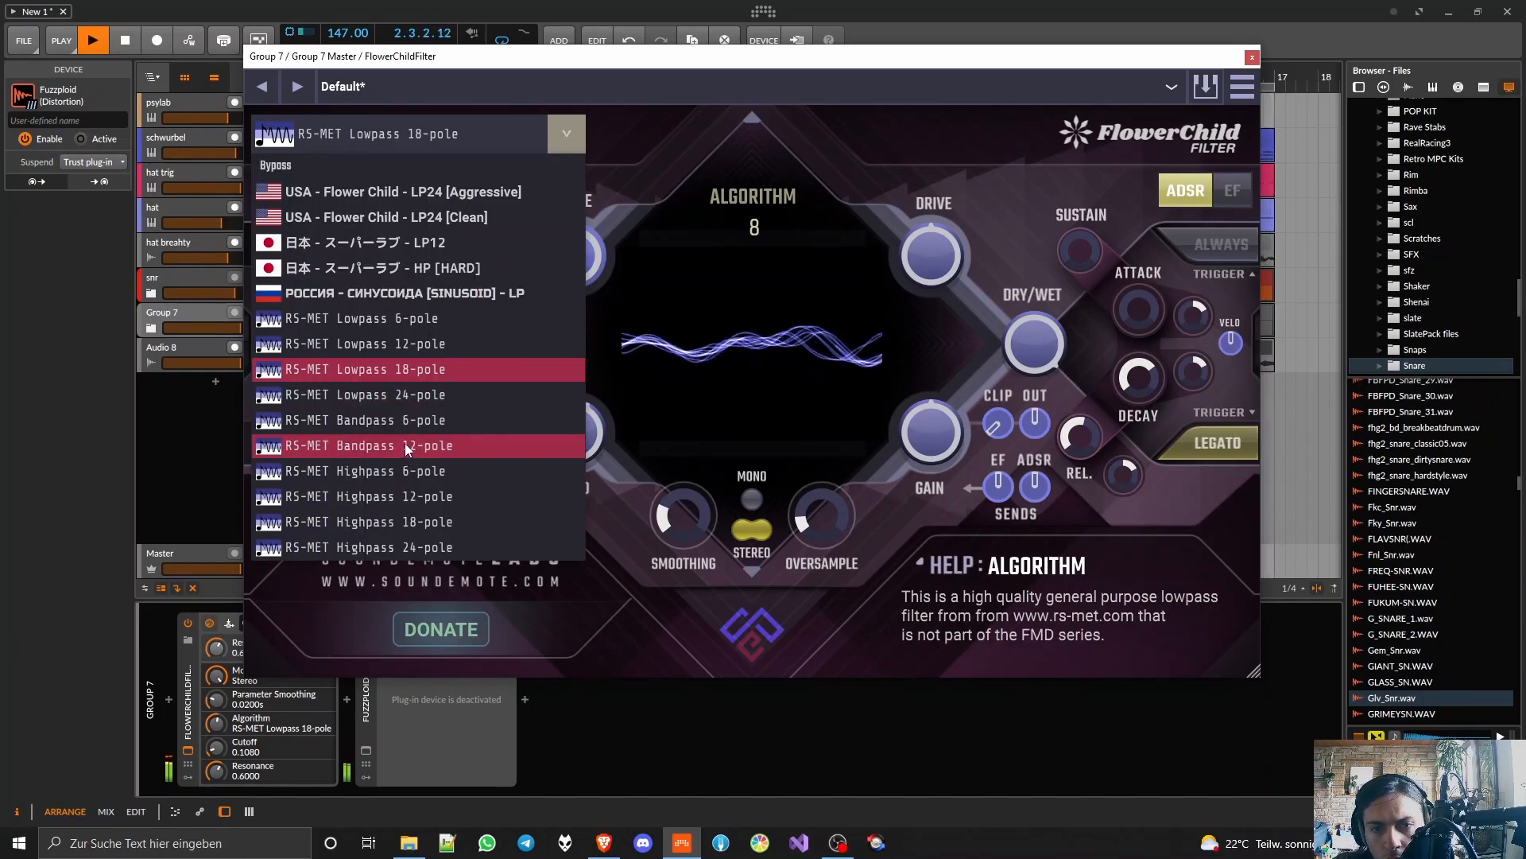
left_click(406, 445)
left_click_drag(471, 349, 490, 311)
left_click(556, 136)
left_click(488, 193)
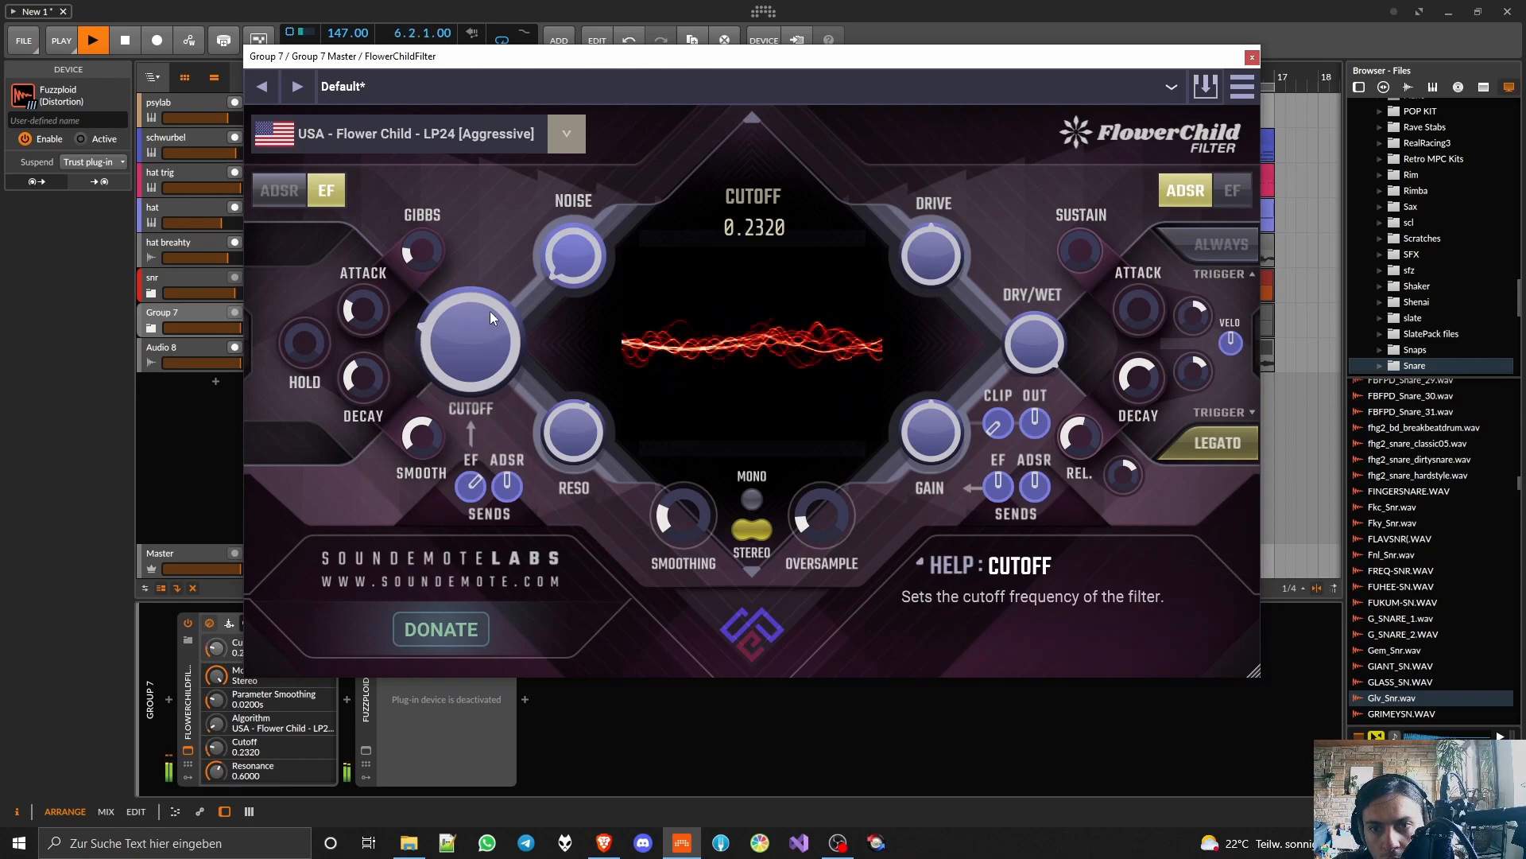
Step: Set the FlowerChildFilter's resonance to 0.5120 and its cutoff envelope follower send to 0.4400, and close the plug-in
left_click_drag(558, 414, 570, 459)
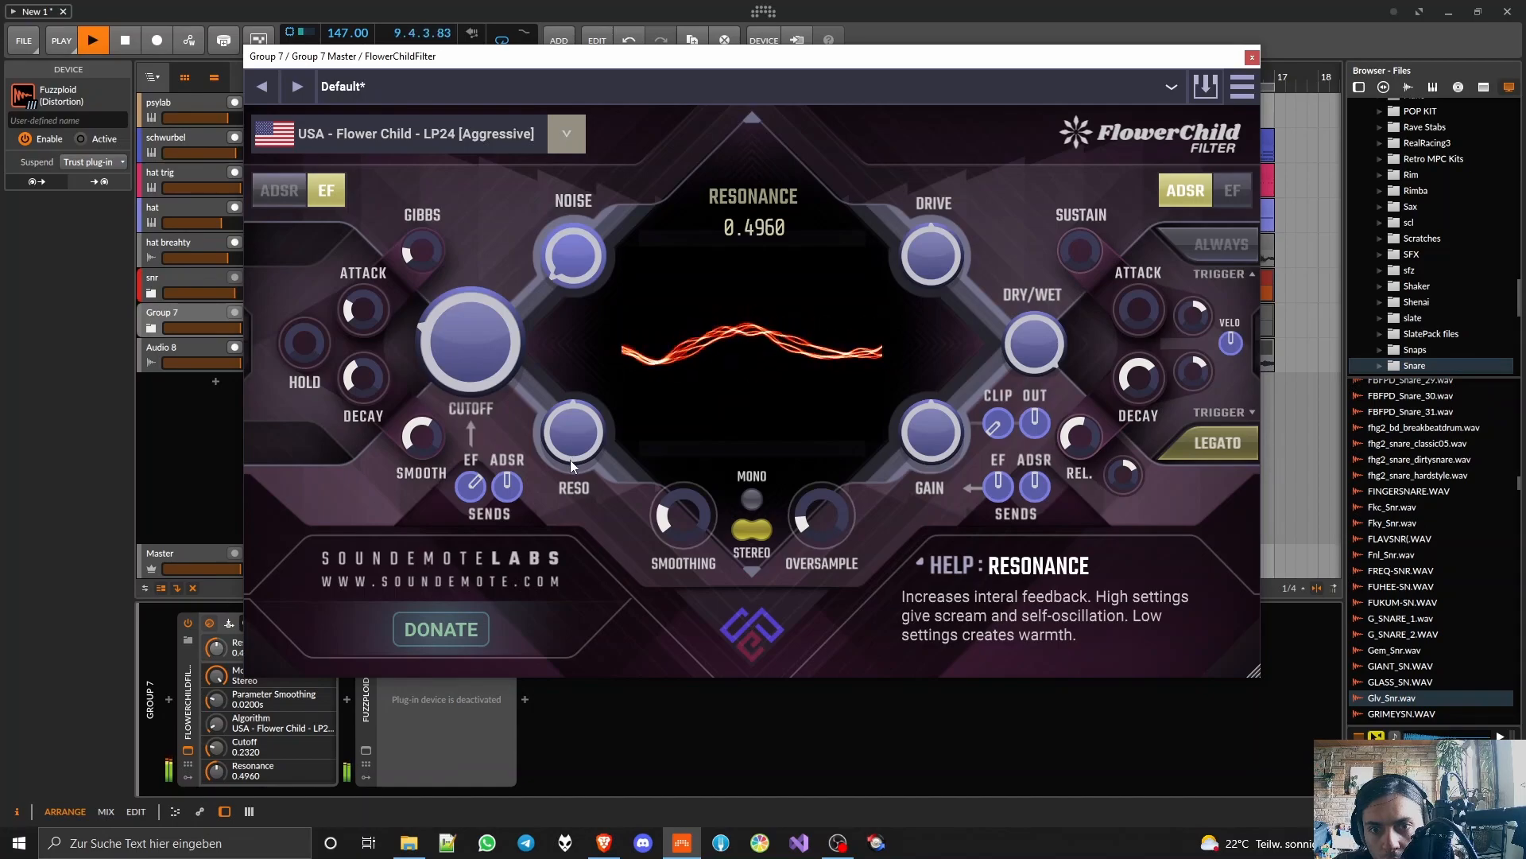
left_click_drag(472, 471, 473, 477)
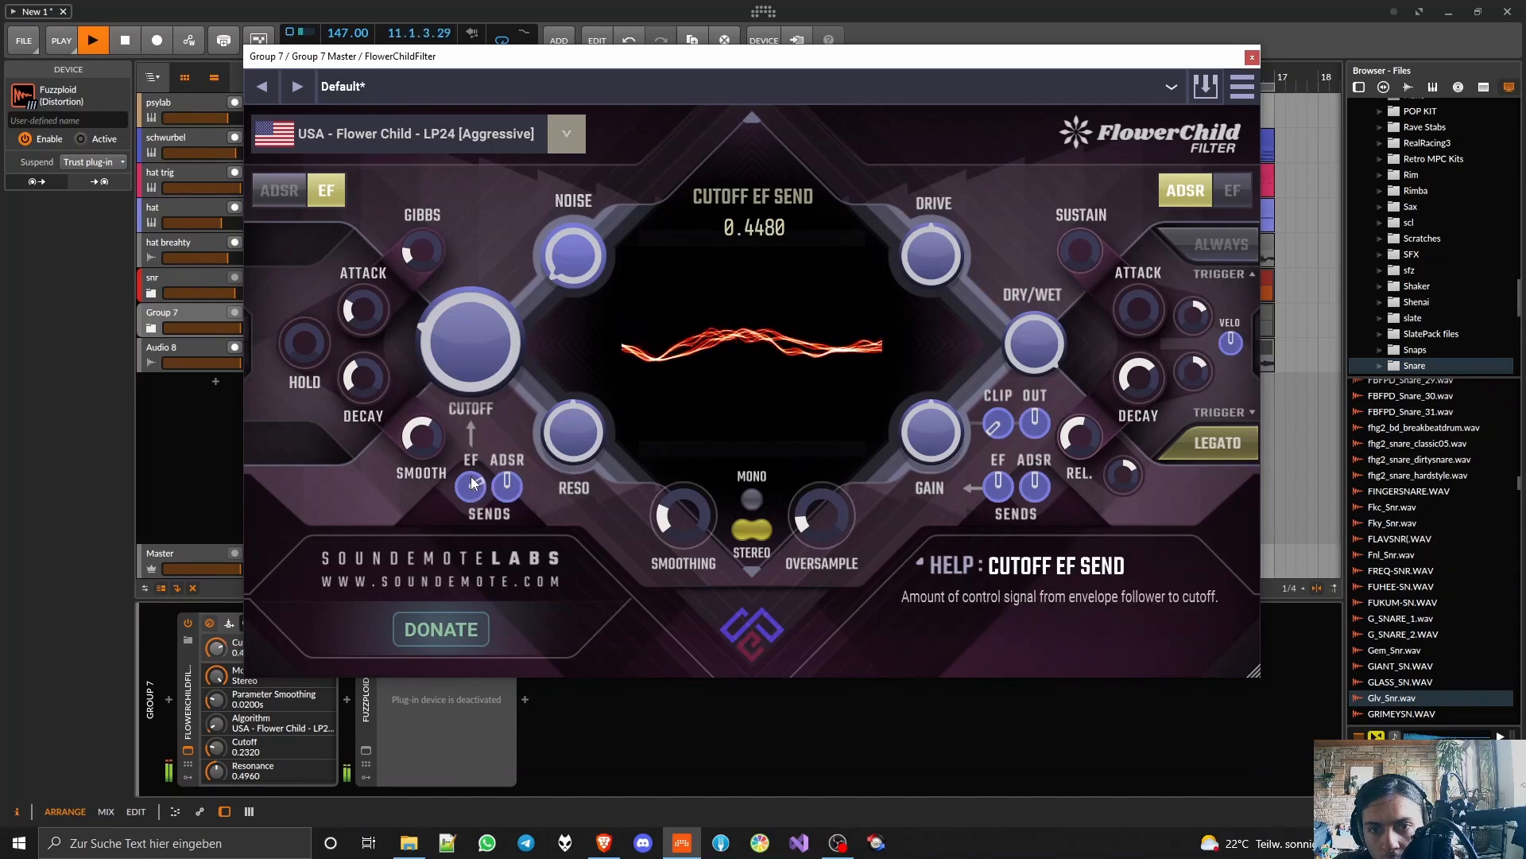
left_click_drag(471, 483, 472, 485)
left_click_drag(567, 449, 561, 442)
left_click_drag(472, 487, 480, 493)
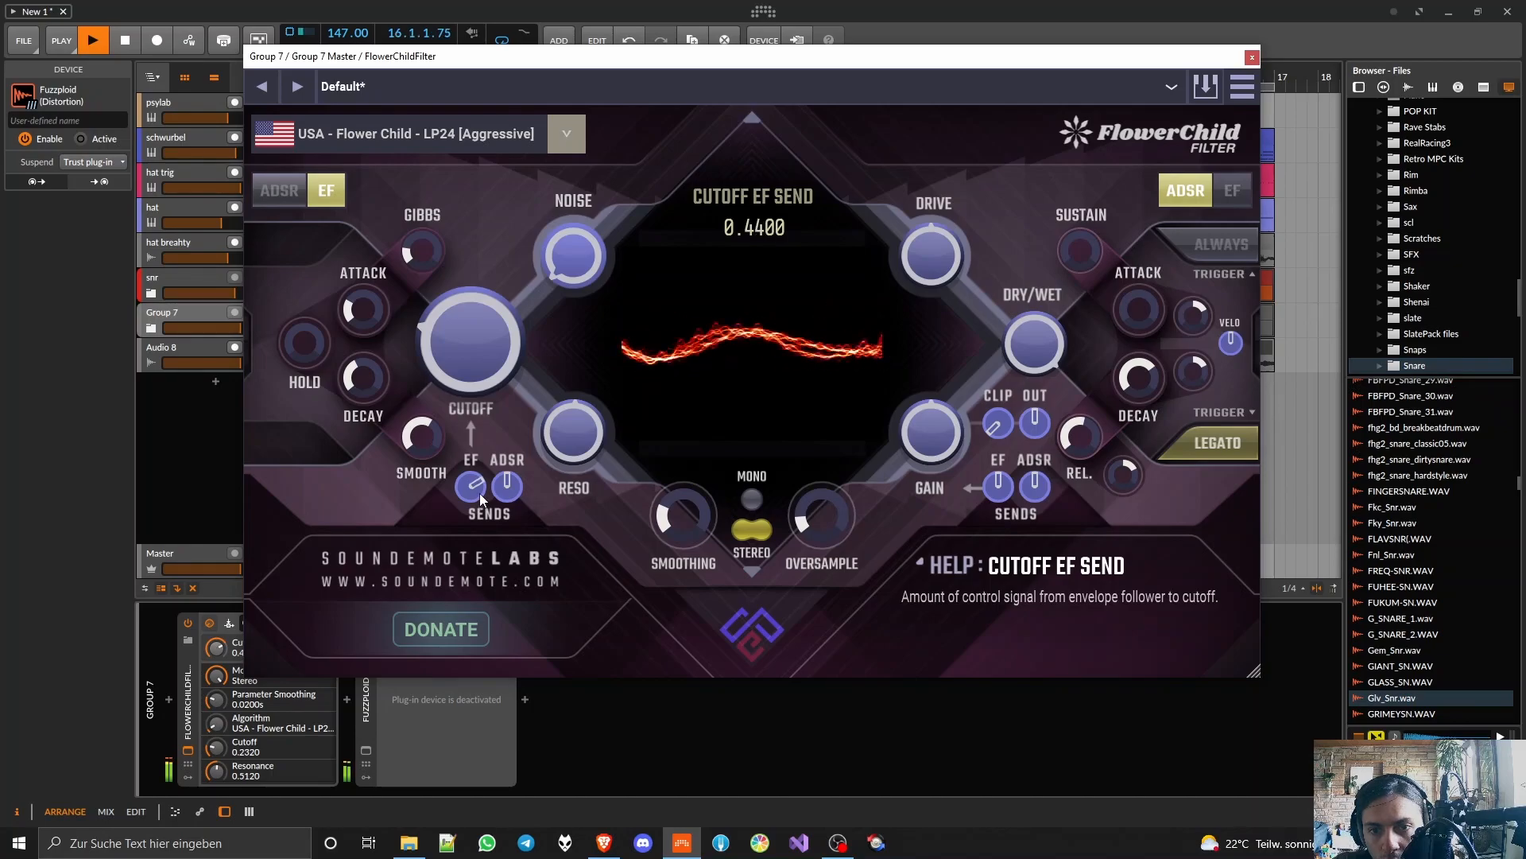
key("space")
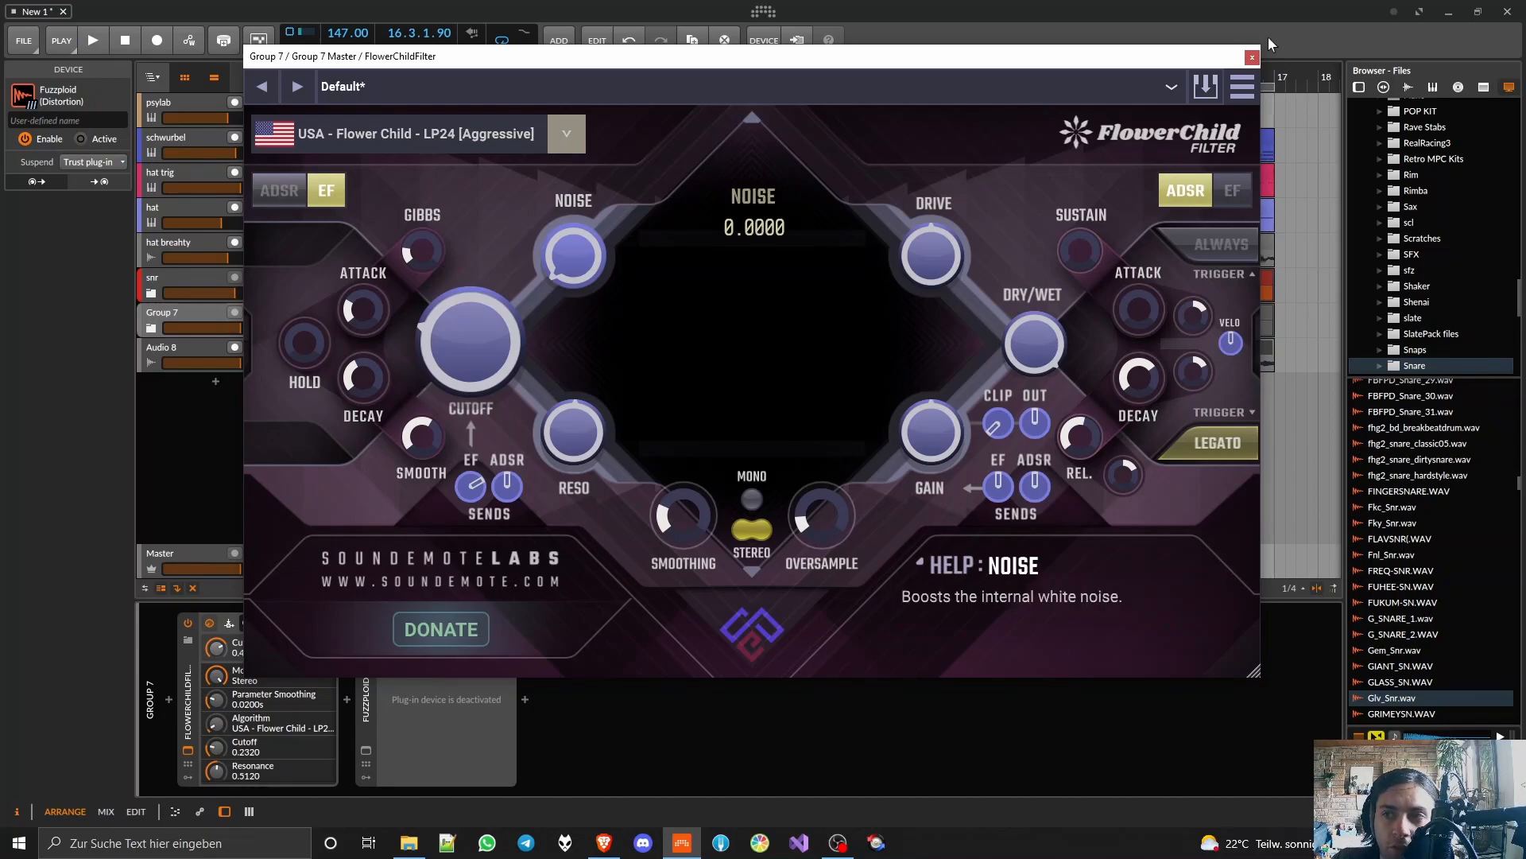
left_click(1252, 56)
Step: Reactivate the Fuzzploid on Group 7, collapse both effects in its device chain and play the arrangement
double_click(187, 675)
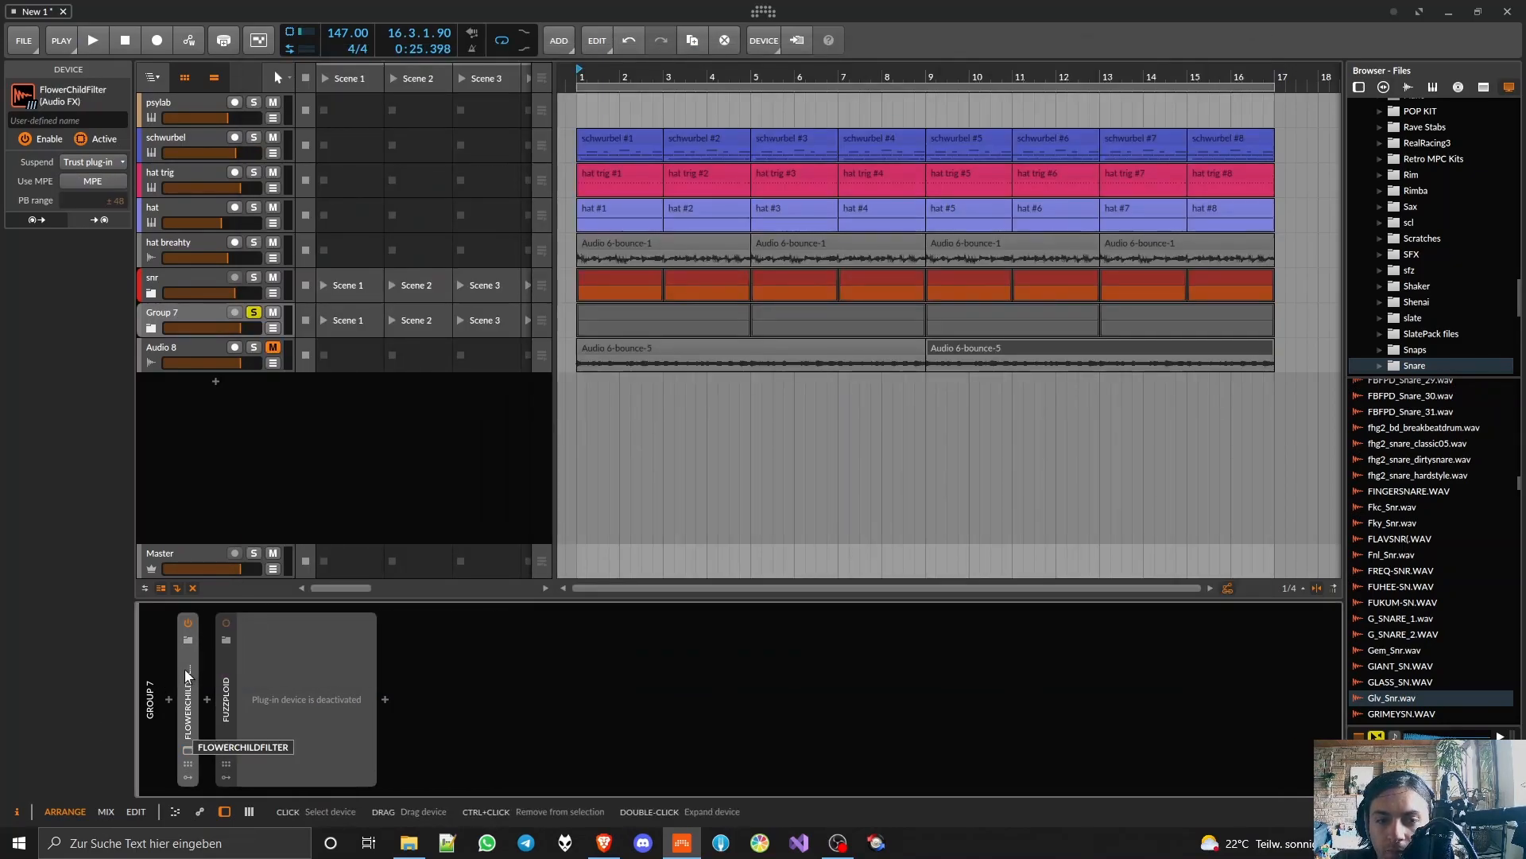
left_click(246, 682)
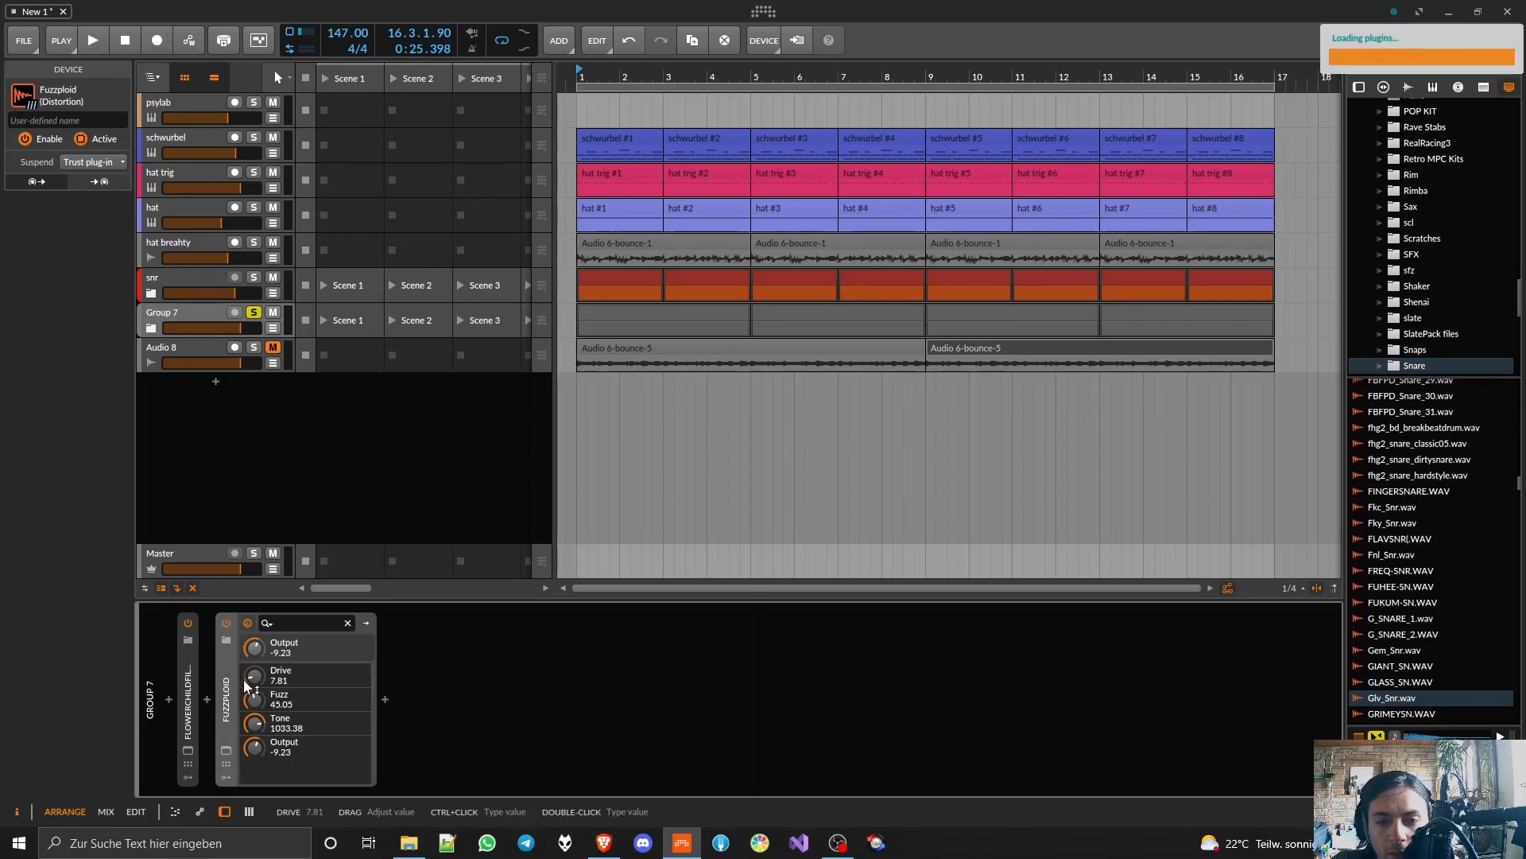
double_click(227, 700)
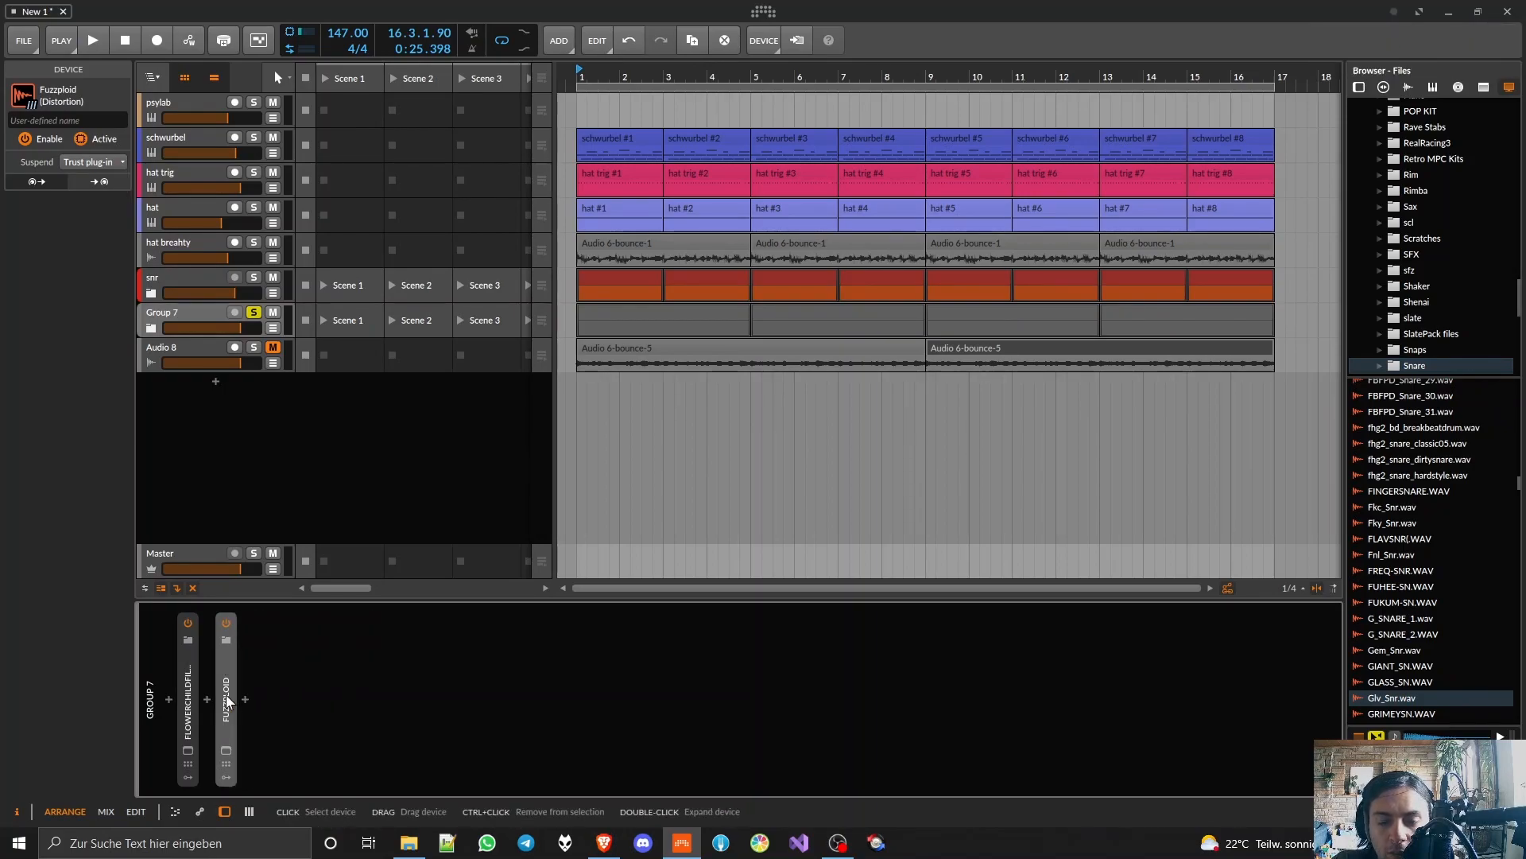
key("space")
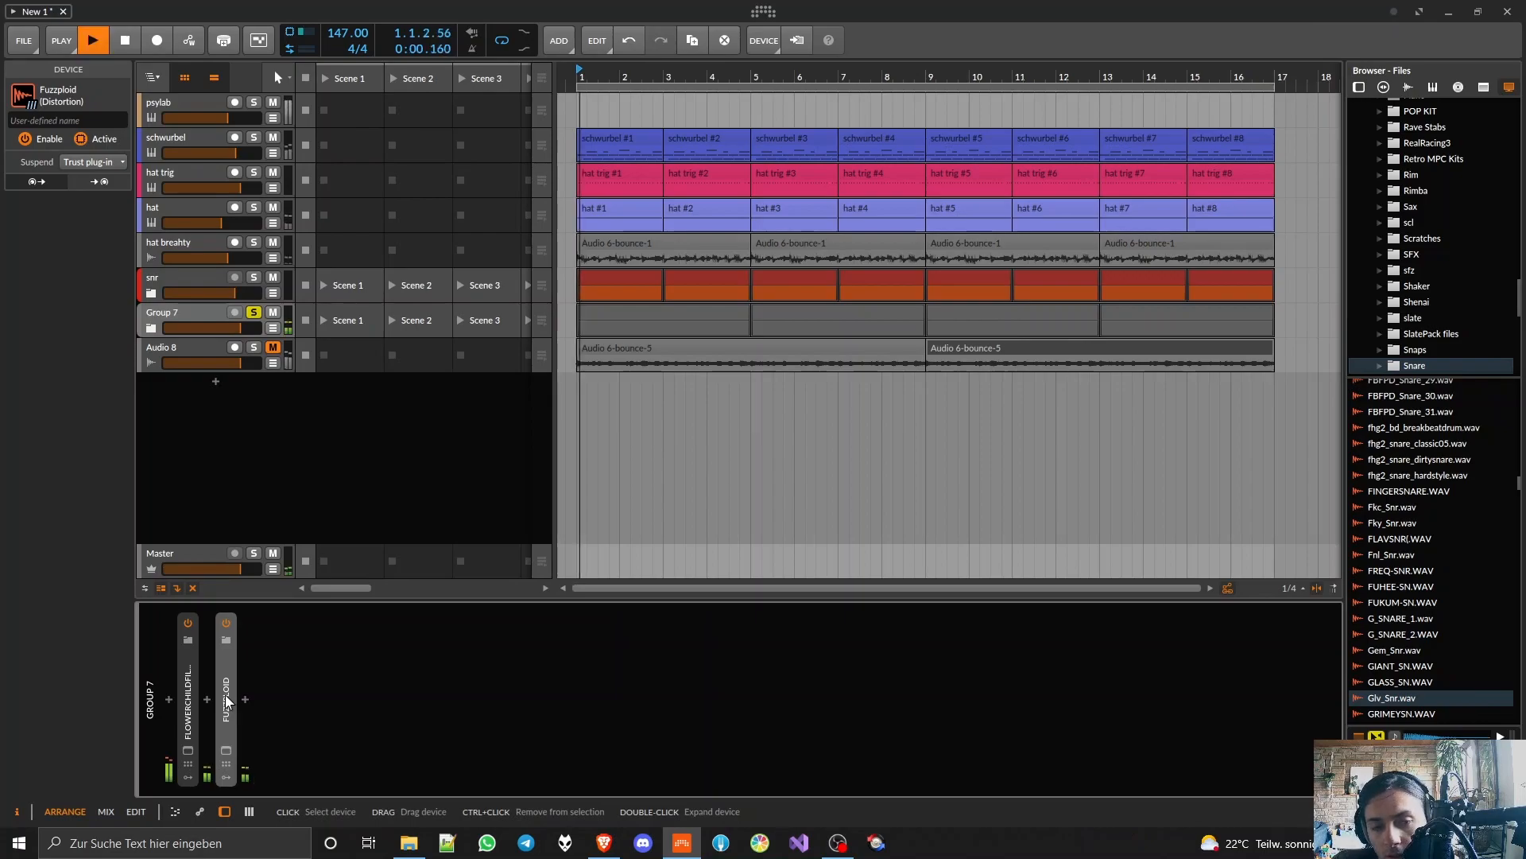
Step: Set the Fuzzploid's input drive to 8.28, close its window and stop playback
left_click(191, 725)
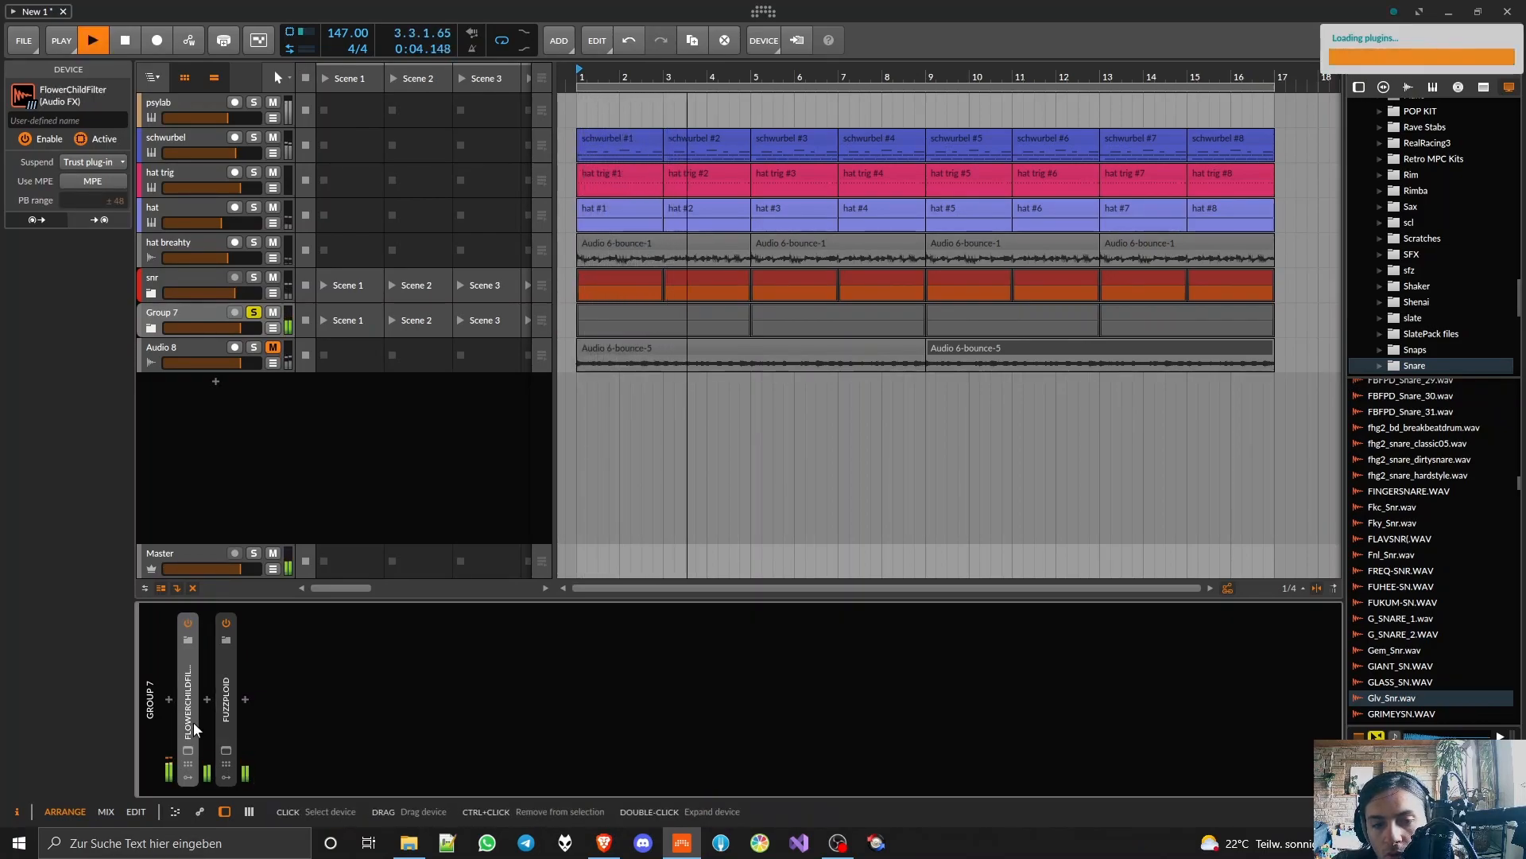
left_click(226, 750)
left_click_drag(626, 435, 626, 430)
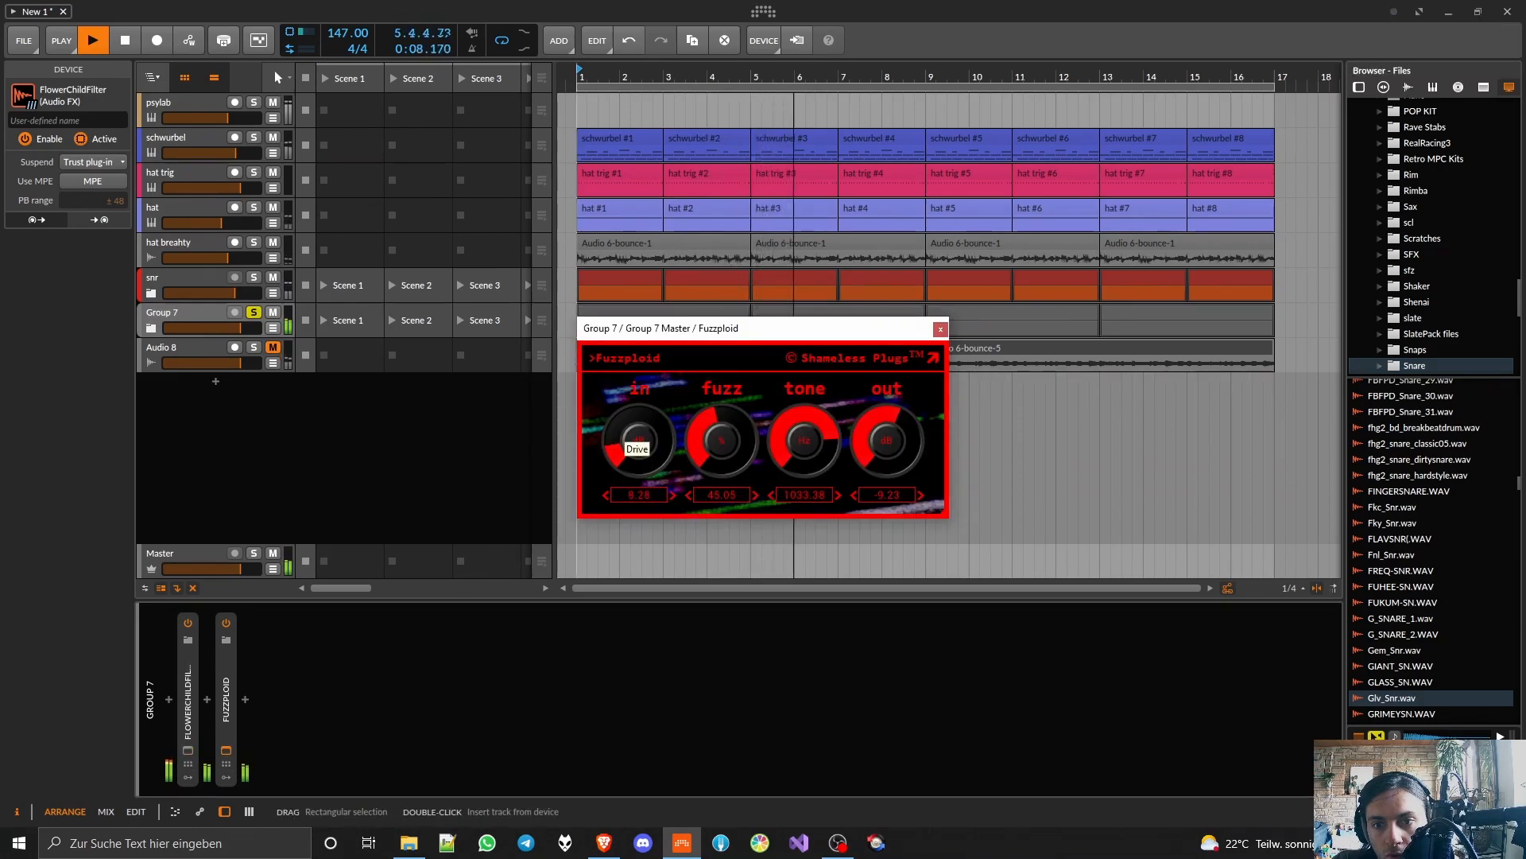
left_click(940, 330)
key("space")
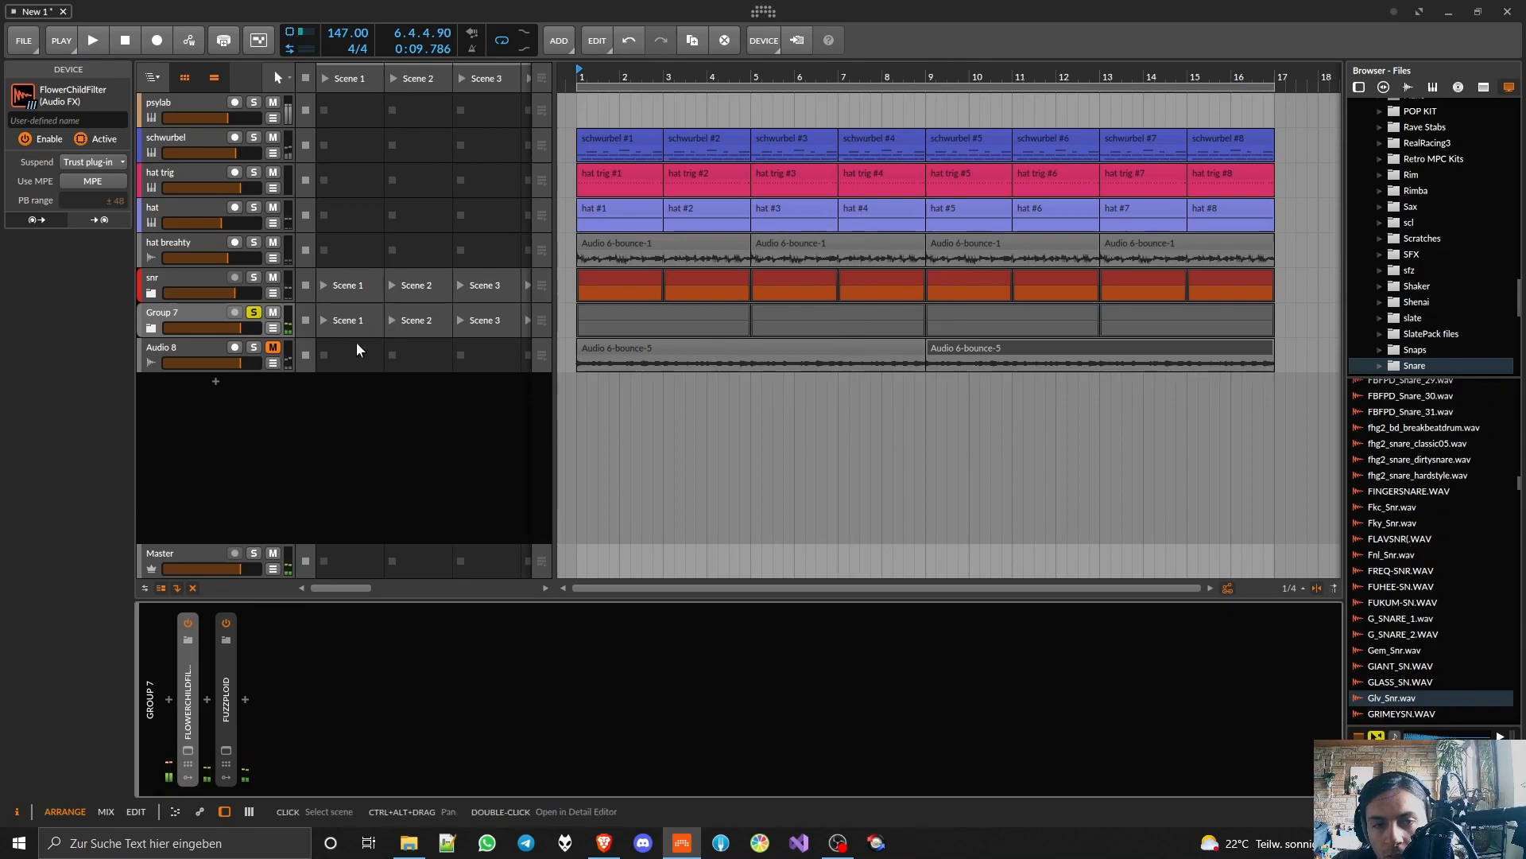
Step: Insert a Compressor after Fuzzploid in Group 7's device chain
left_click(245, 699)
type("comp")
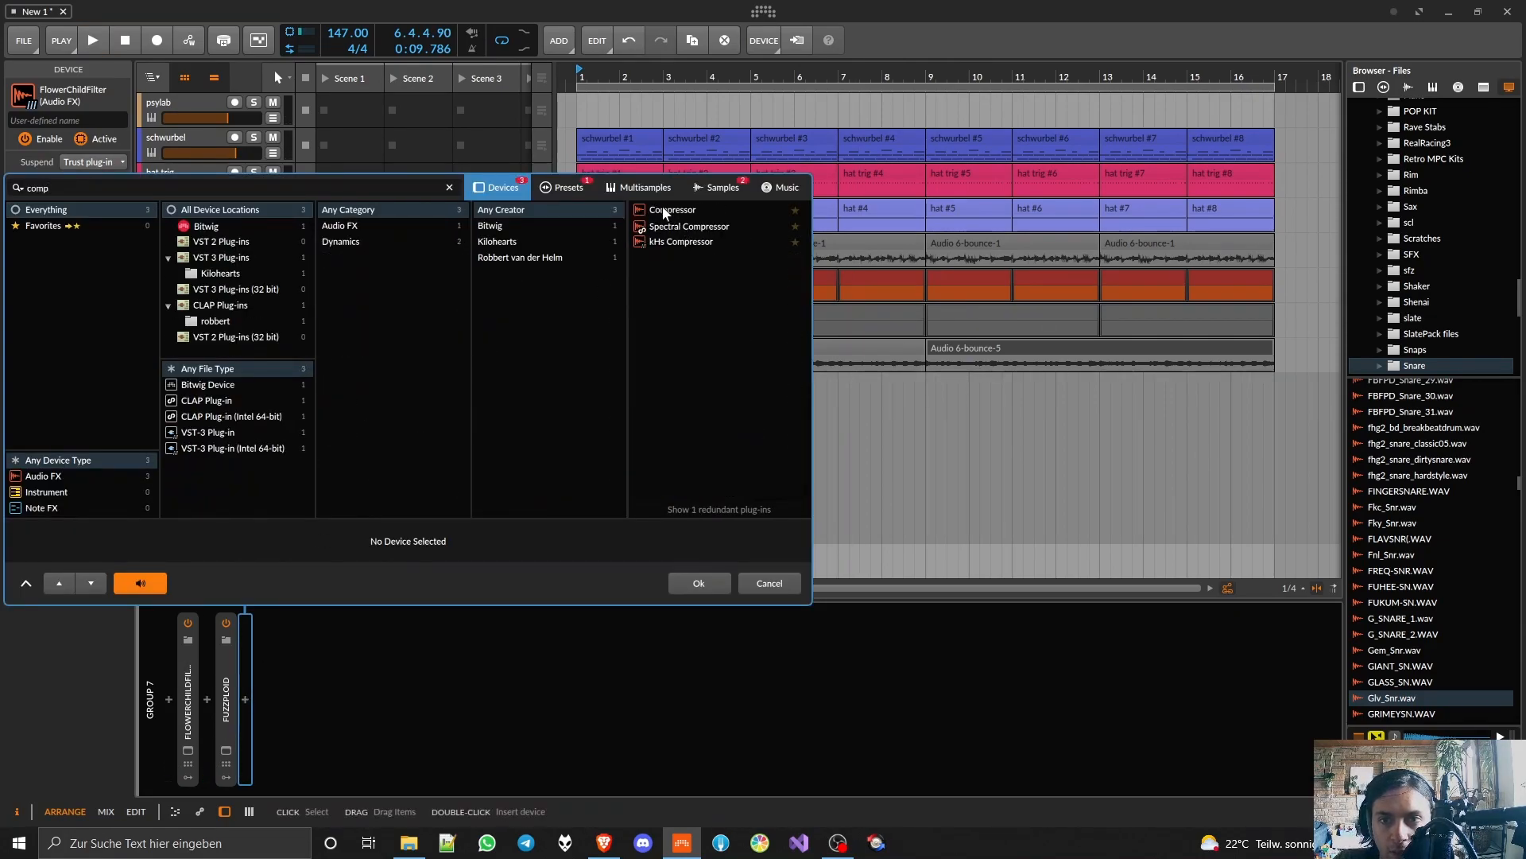
double_click(672, 210)
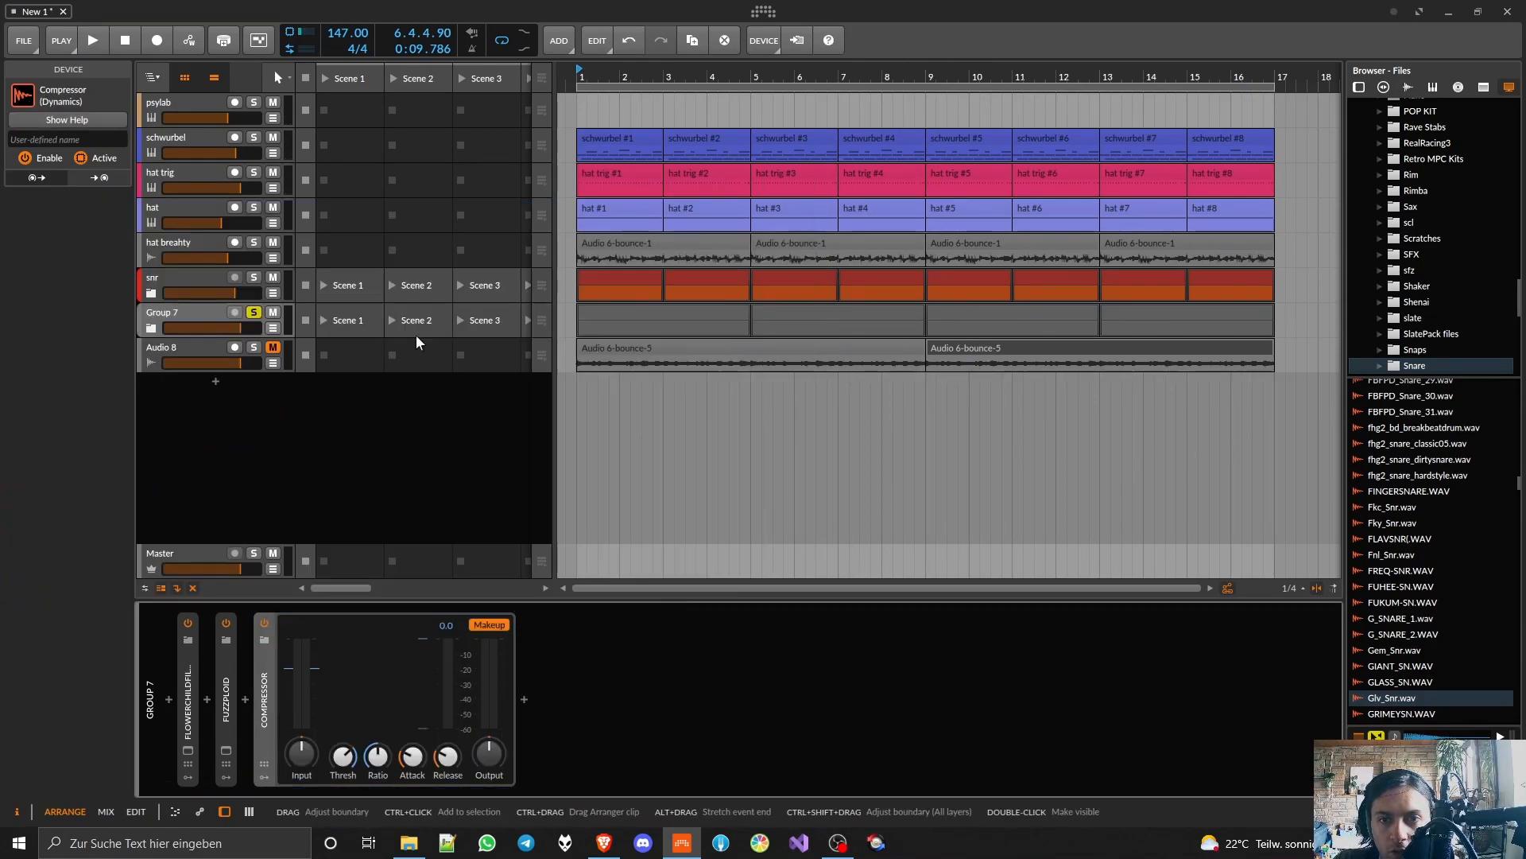
Step: Play Group 7 with the full beat and lower the compressor's threshold, raise its ratio and lengthen its release
key("space")
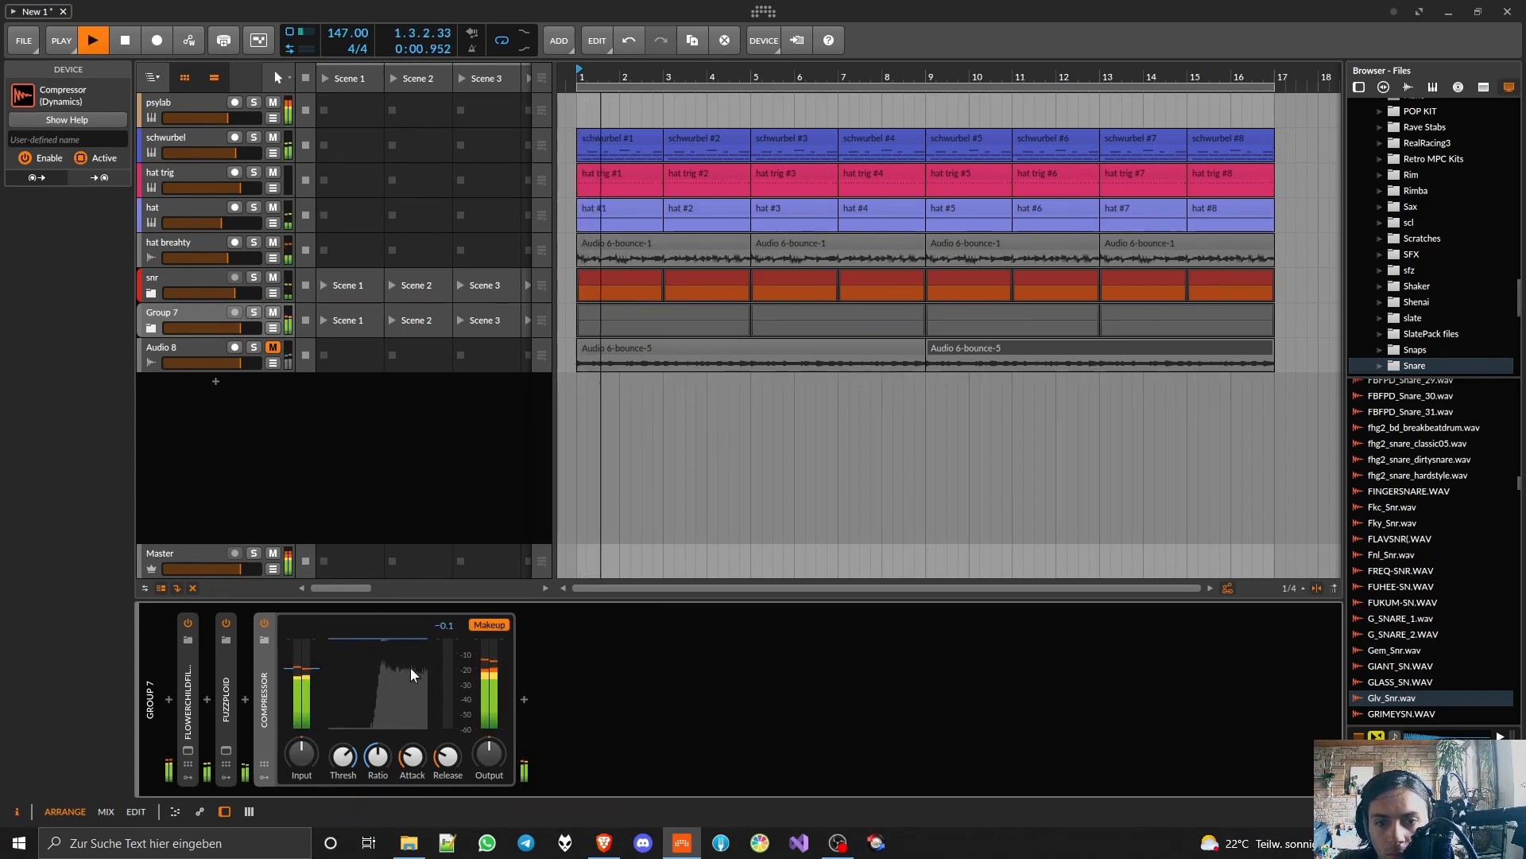
left_click_drag(344, 761, 344, 771)
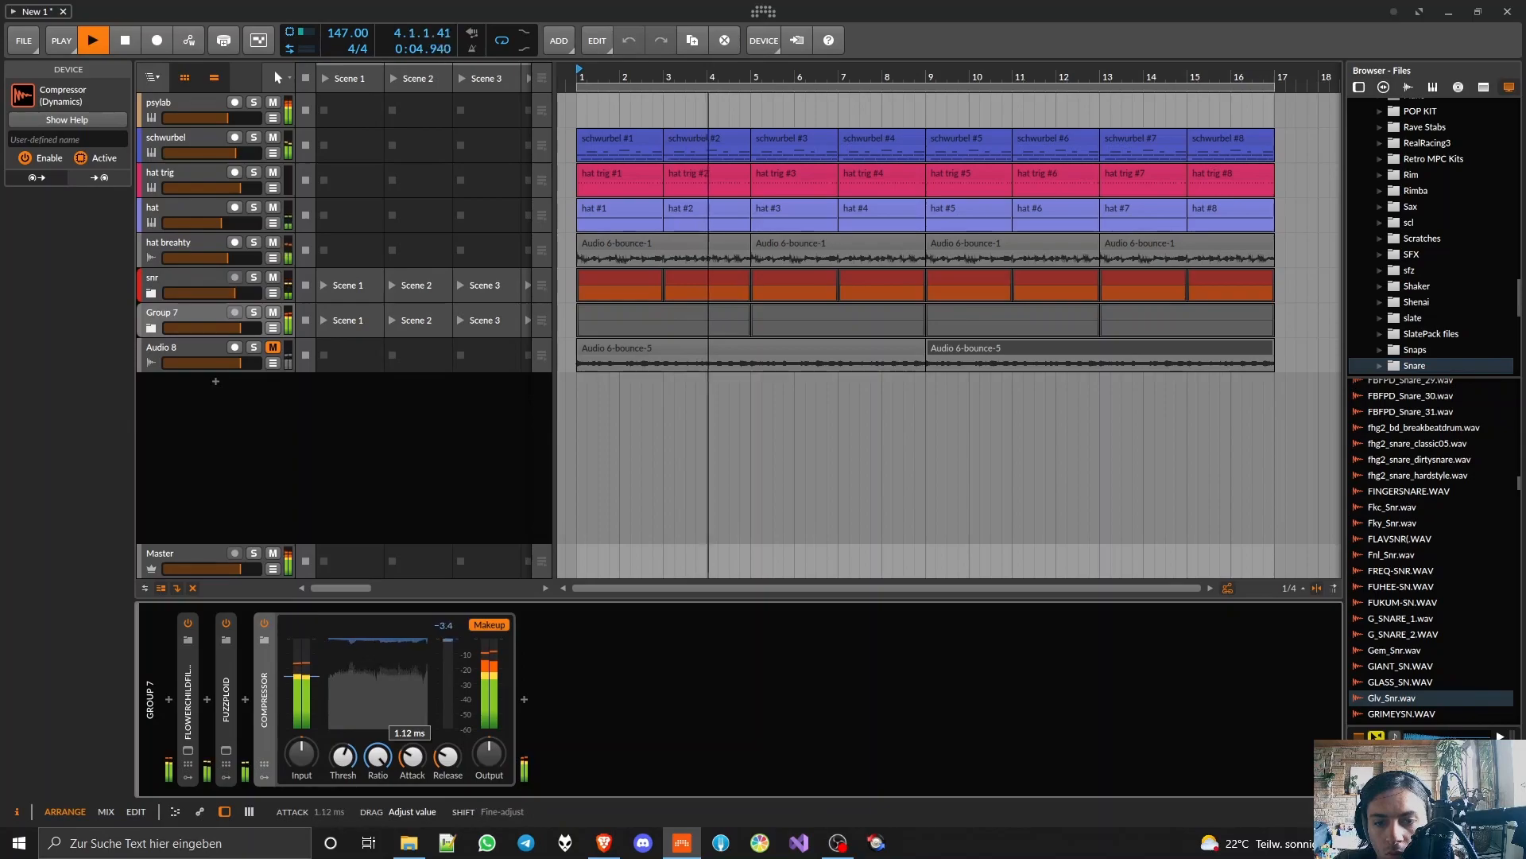
left_click_drag(448, 756, 448, 751)
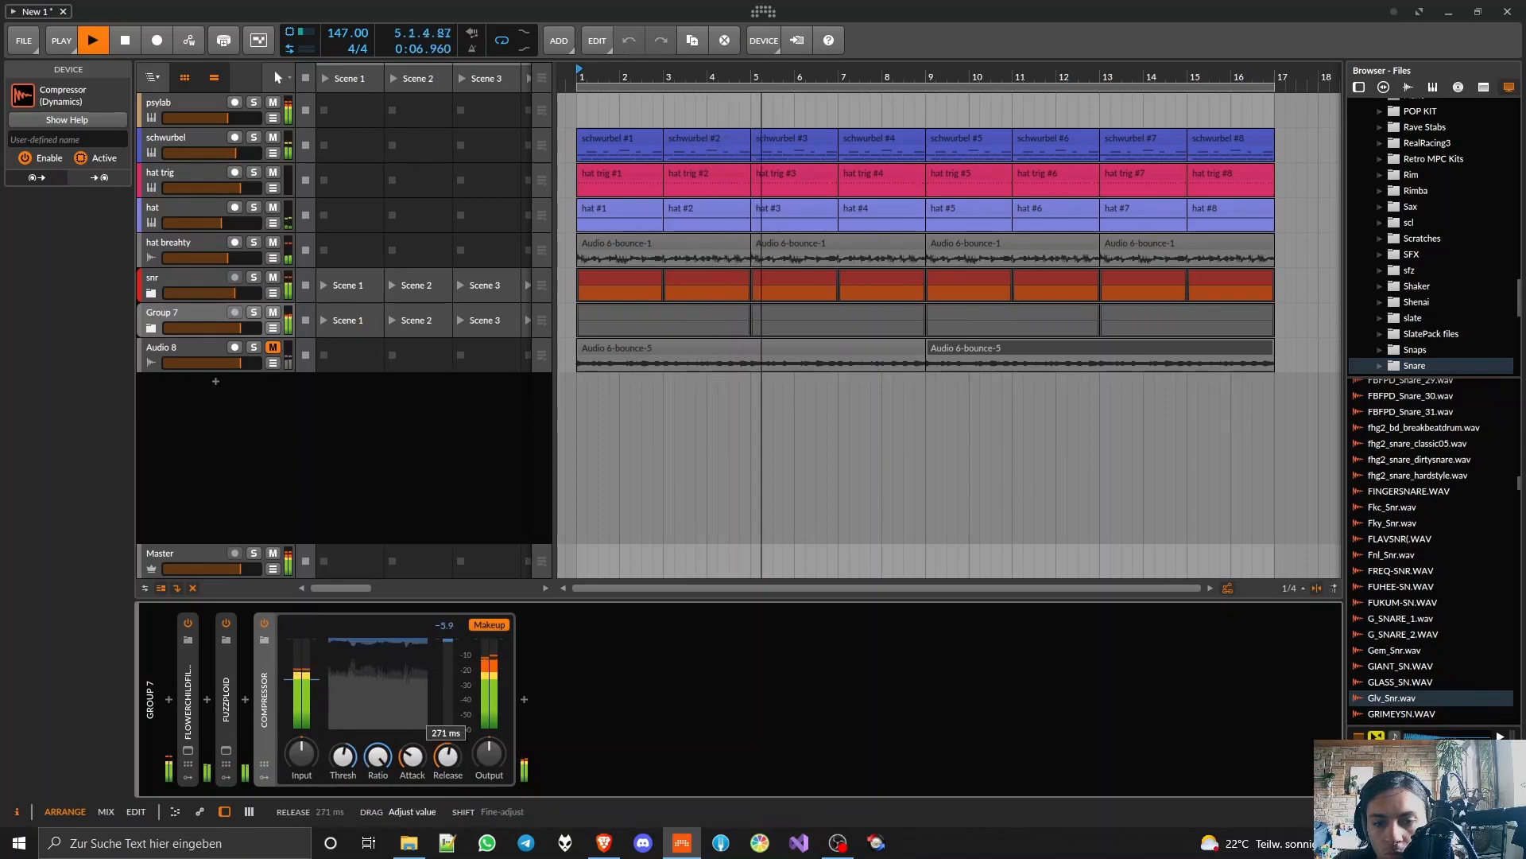
left_click_drag(343, 756, 344, 753)
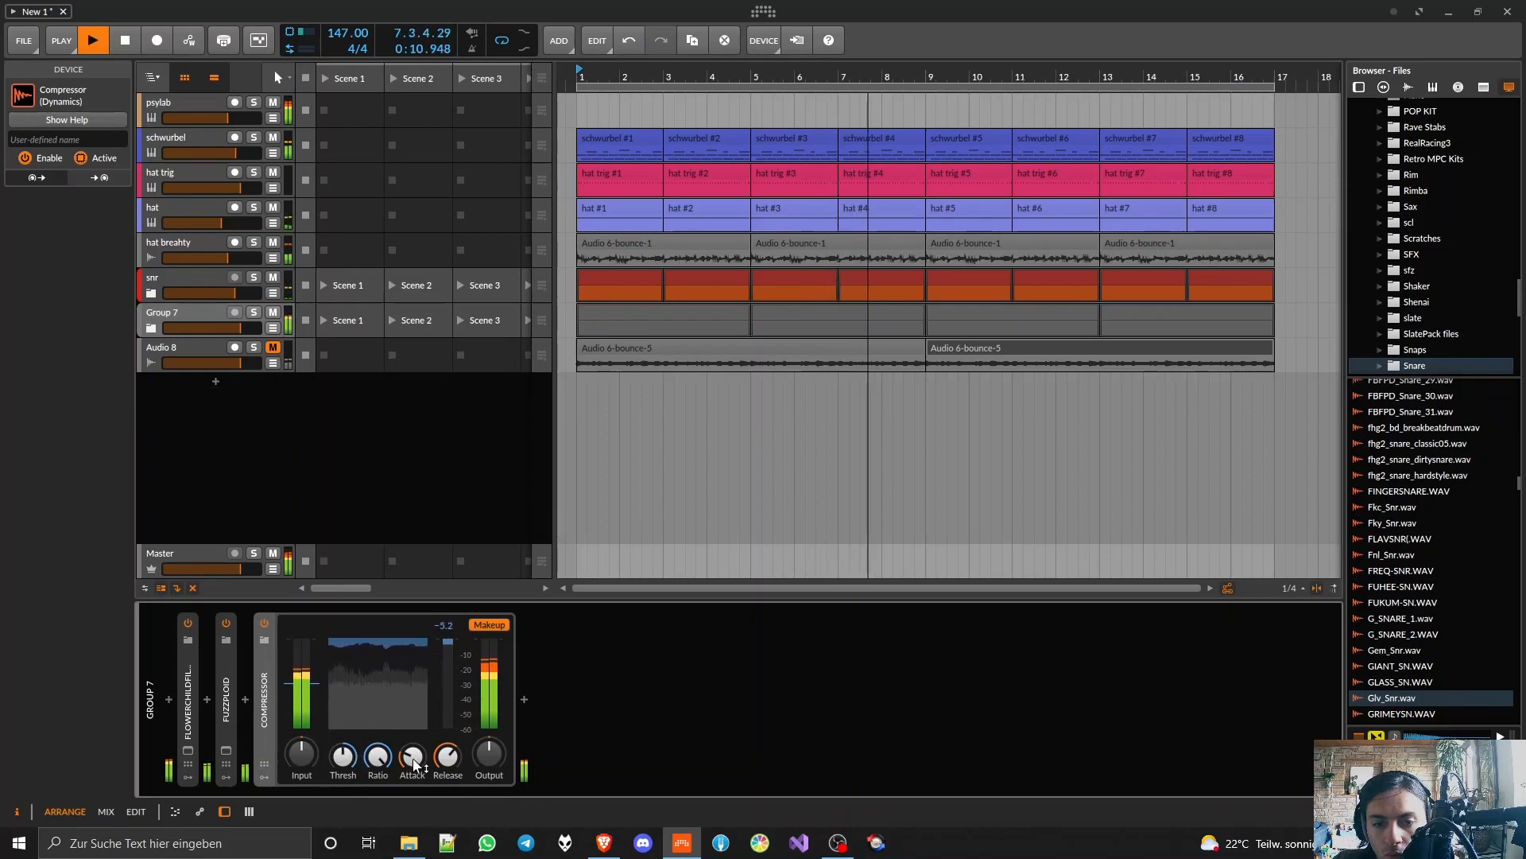
left_click_drag(344, 757, 412, 757)
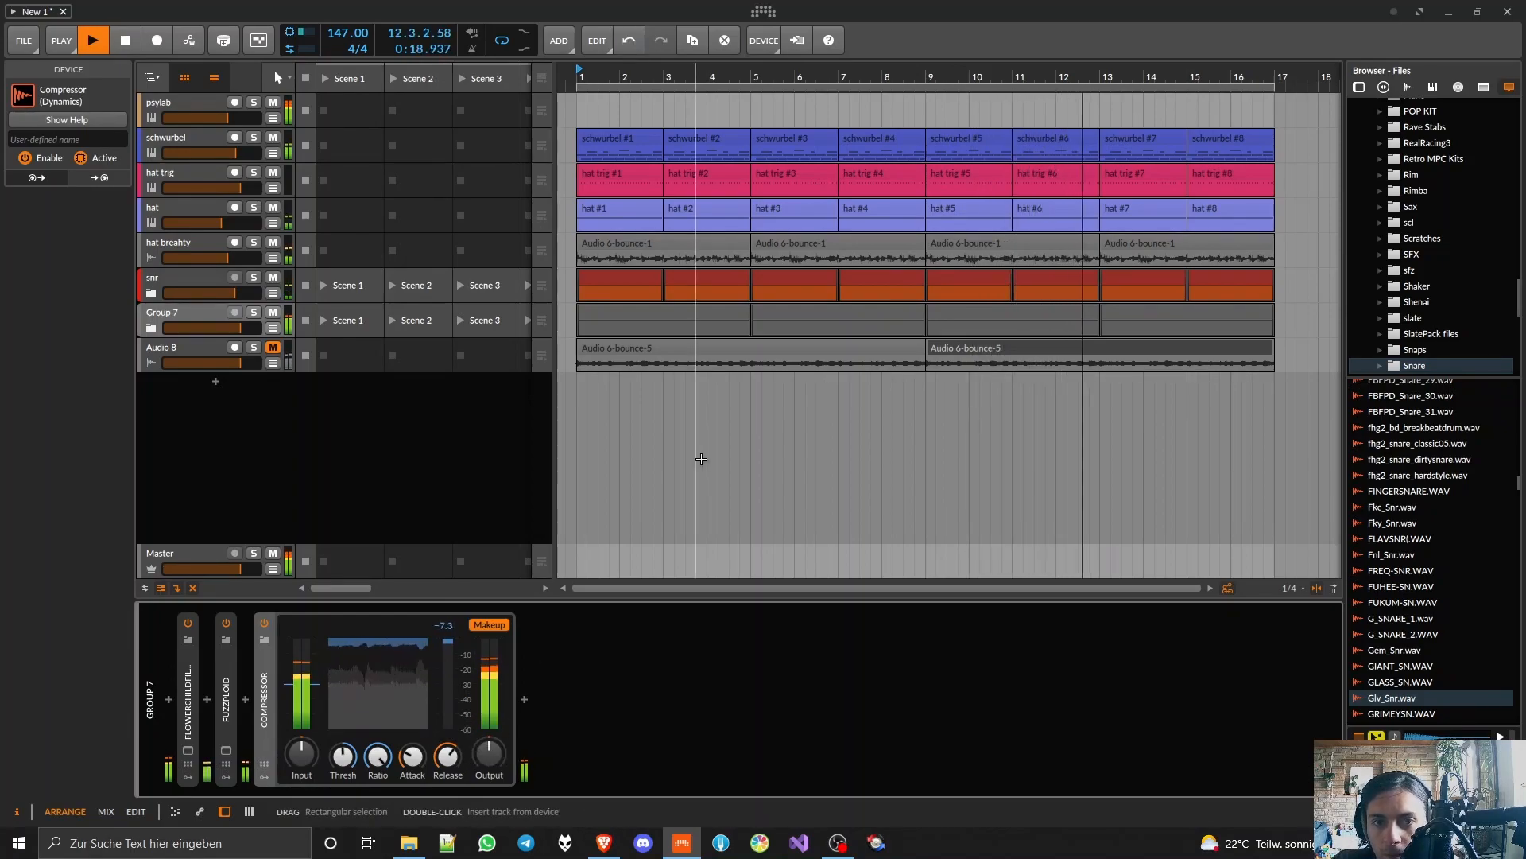
key("space")
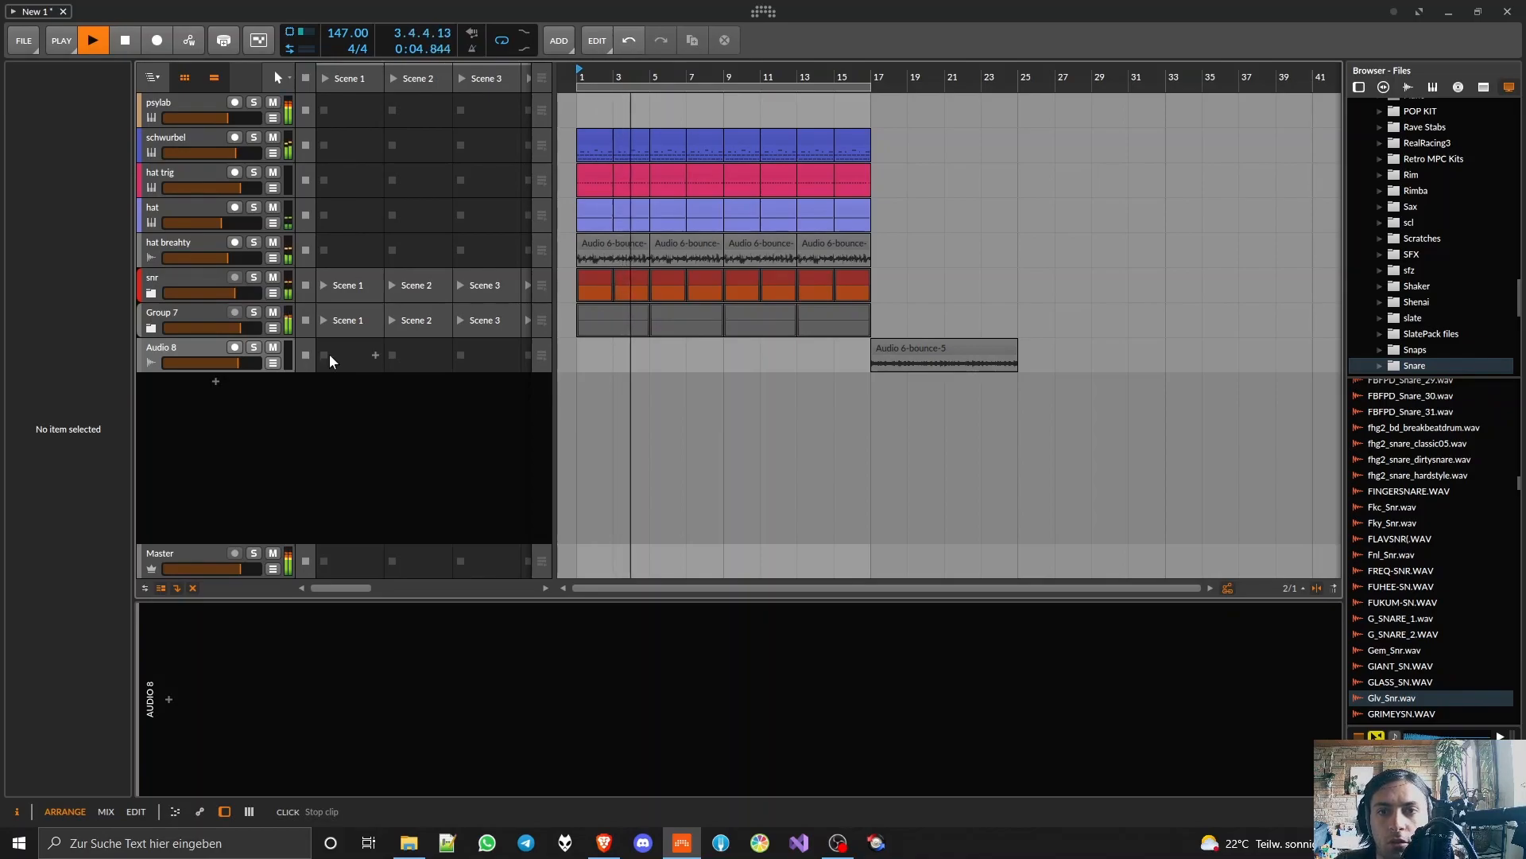
Step: Stop playback and add a new track below Audio 8 with the Quilcom SIM-THROAT v1.001 plug-in
scroll(563, 293, "up", 2)
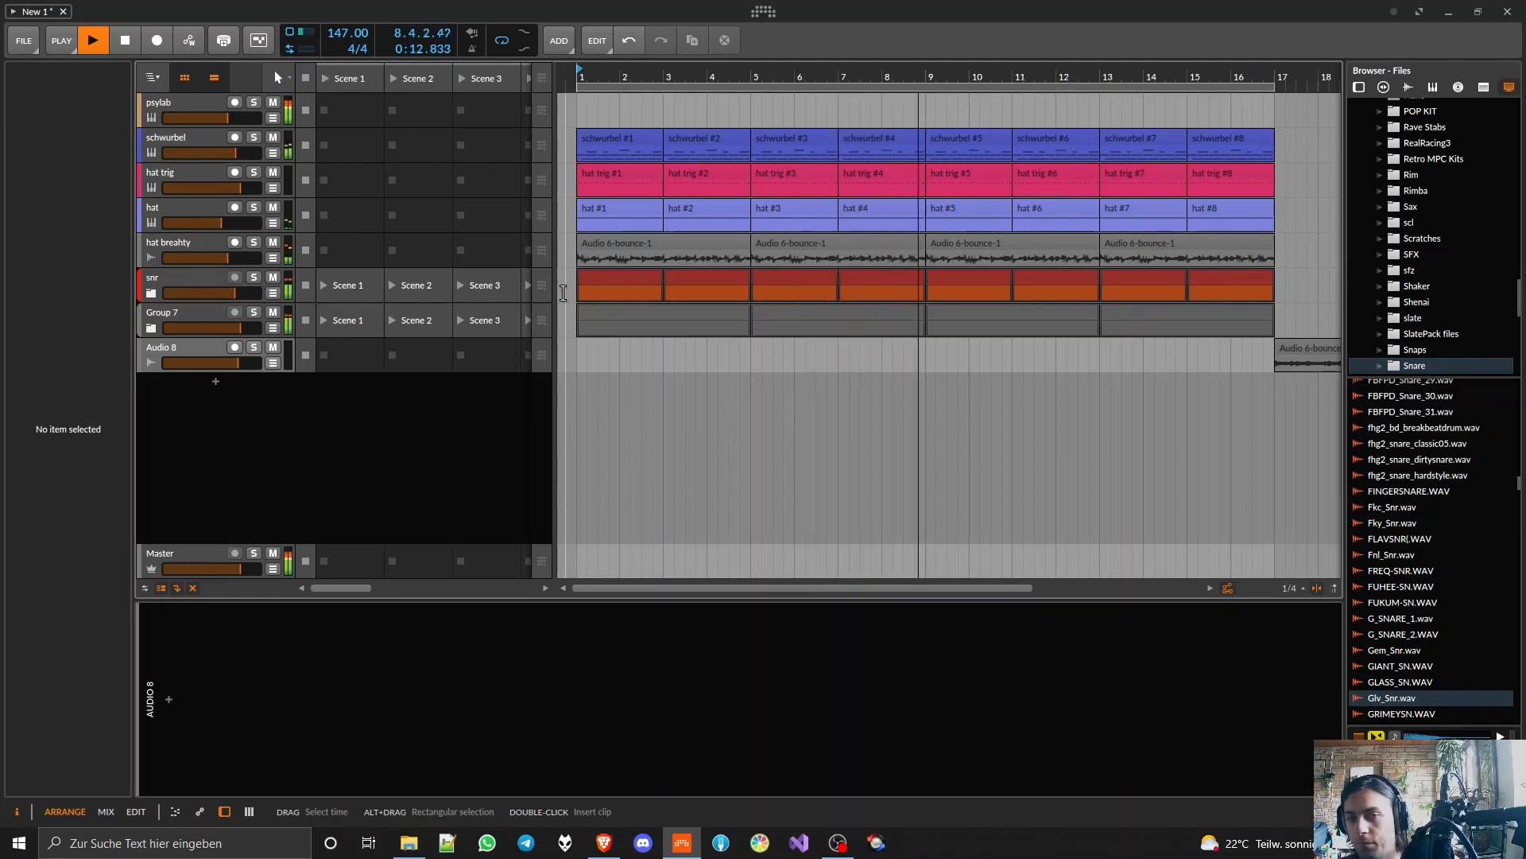
key("space")
key("ctrl+t")
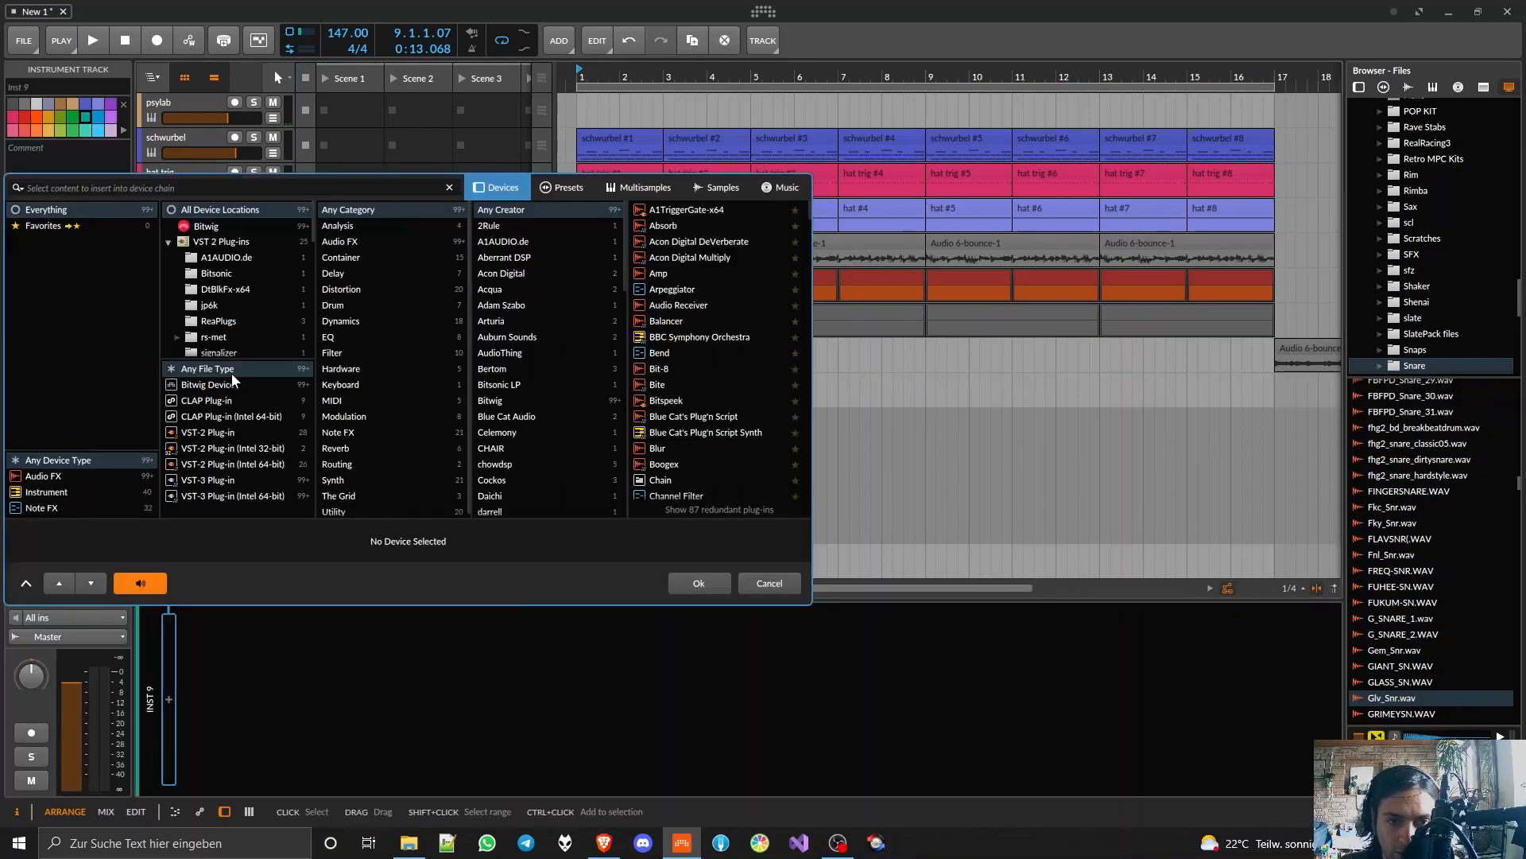
type("qui")
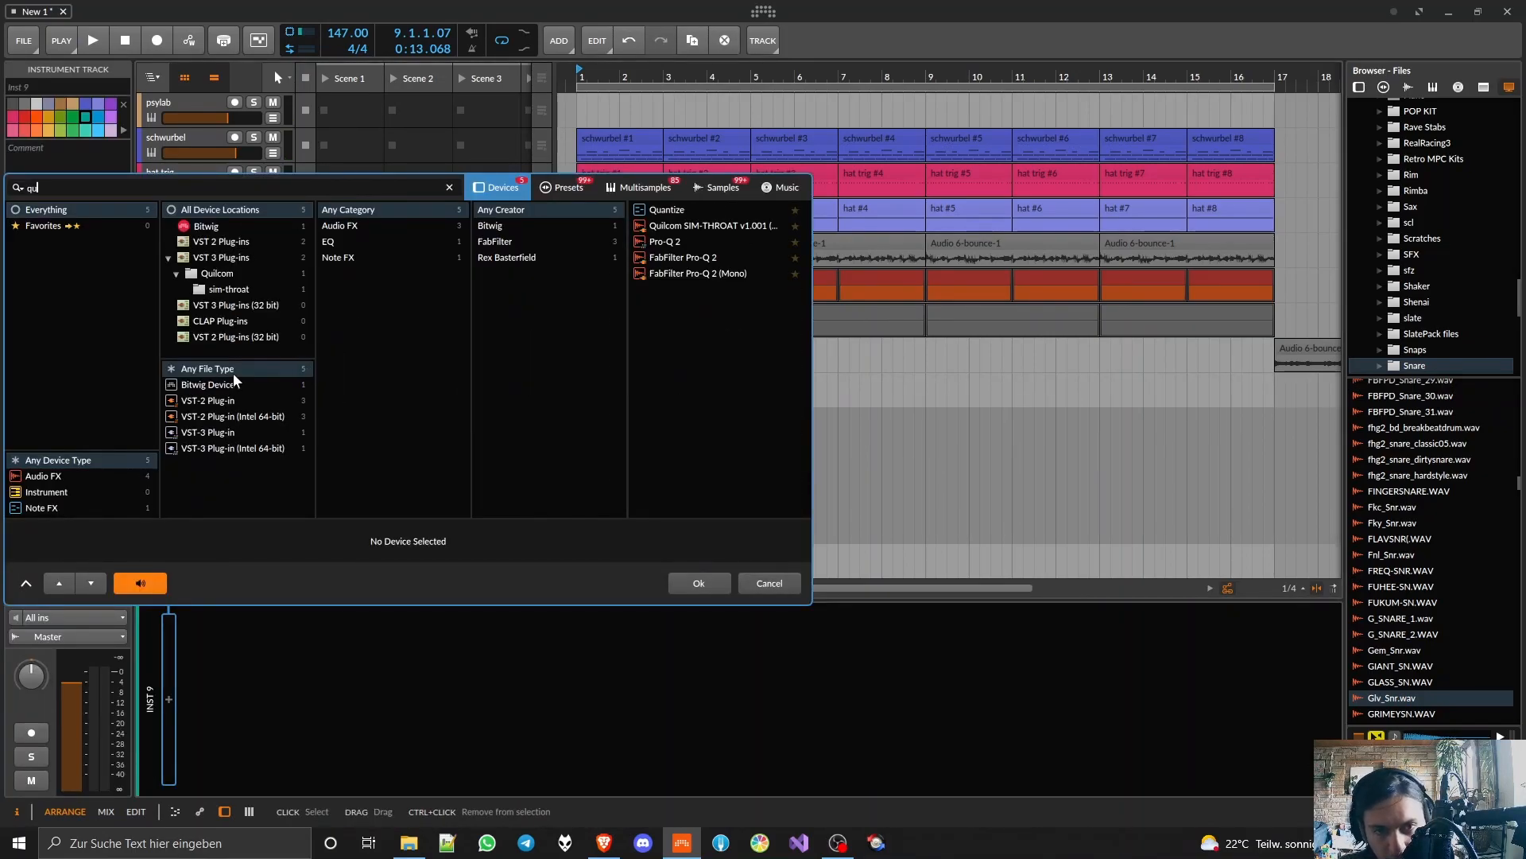
double_click(701, 210)
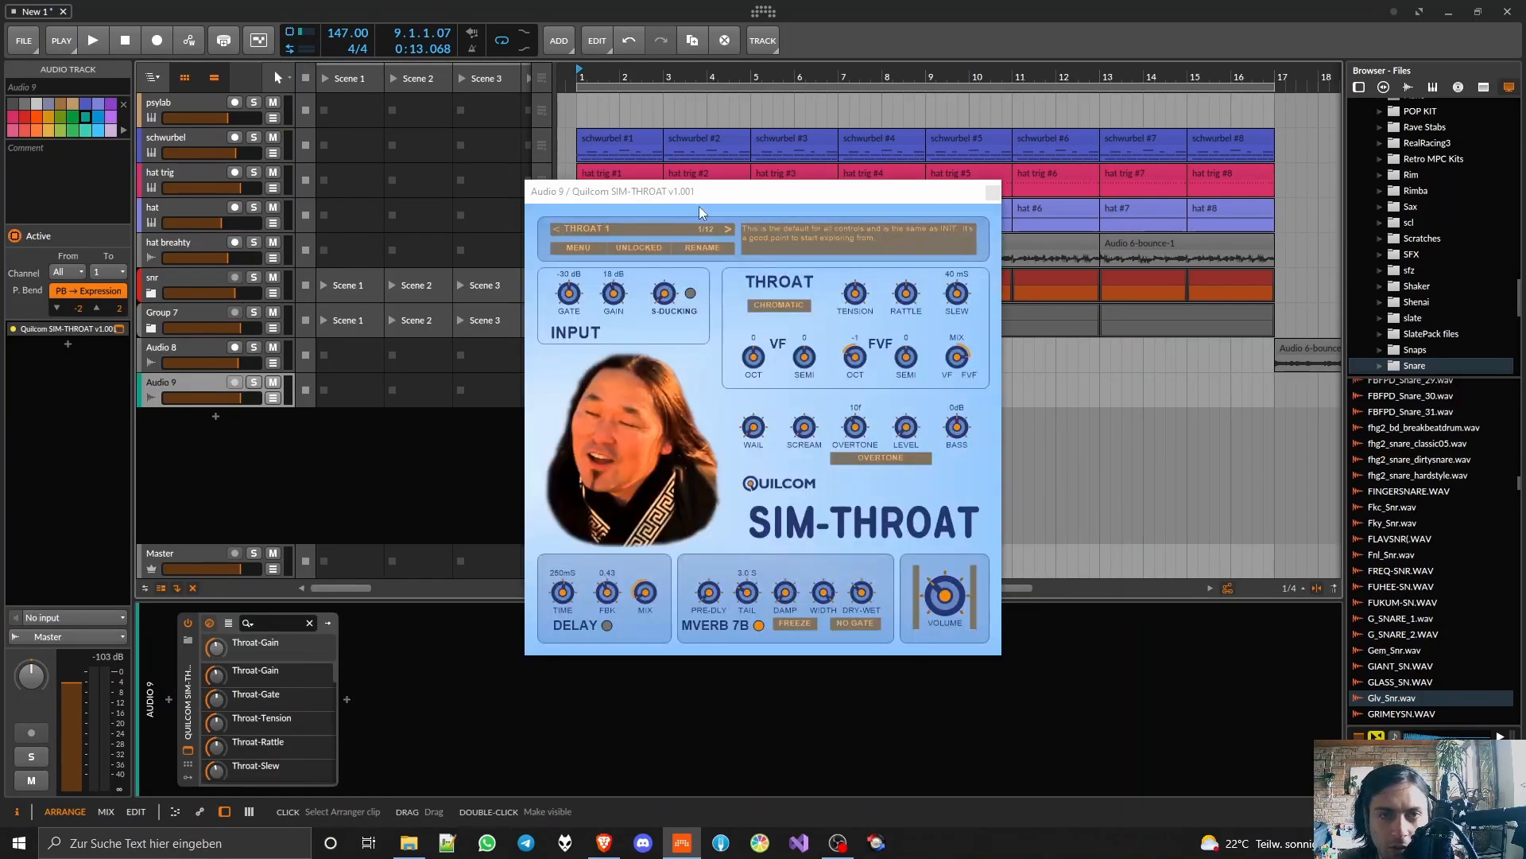